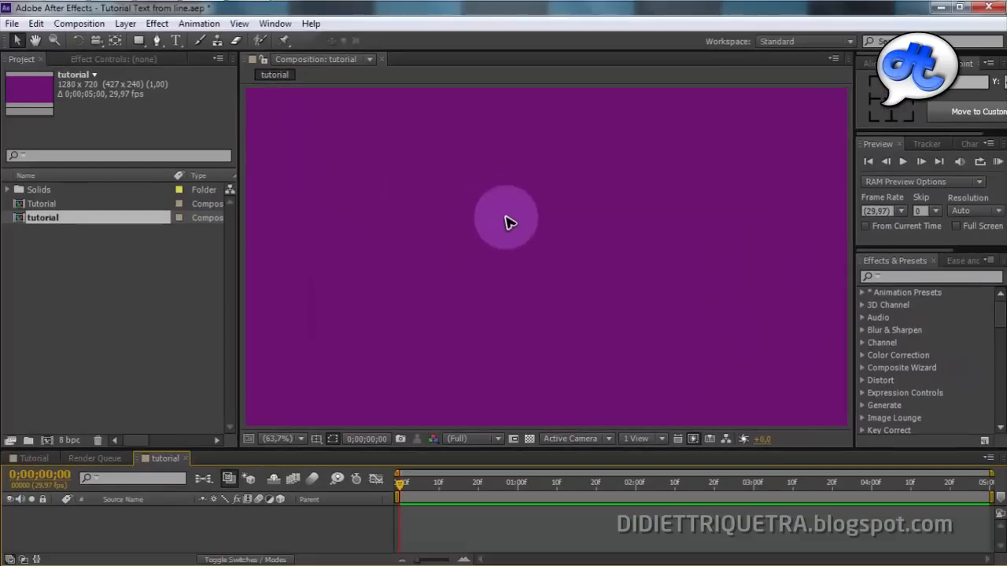
Check the background colour in the tutorial composition's settings, and view the finished Tutorial composition for reference
right_click(322, 548)
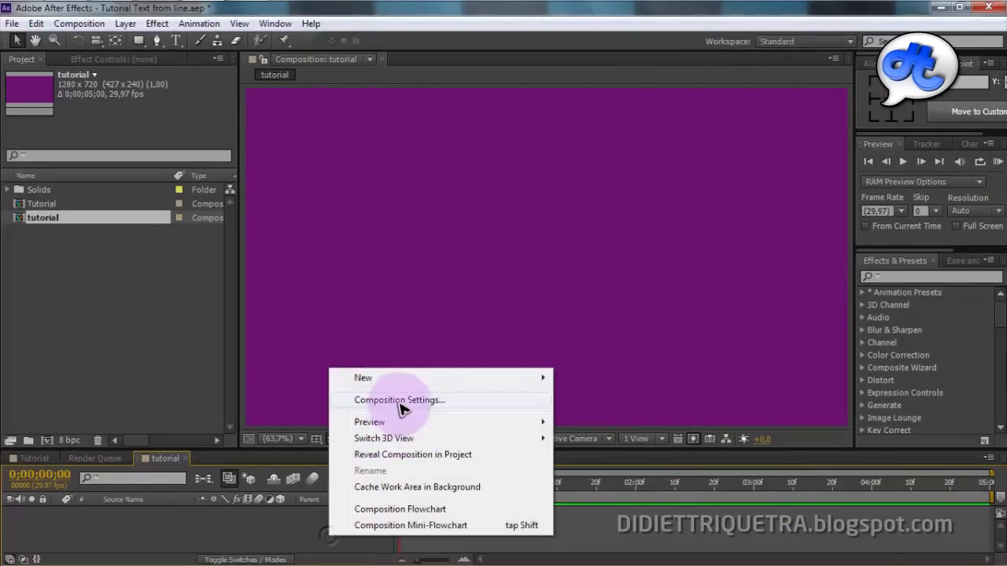
left_click(402, 401)
left_click(431, 419)
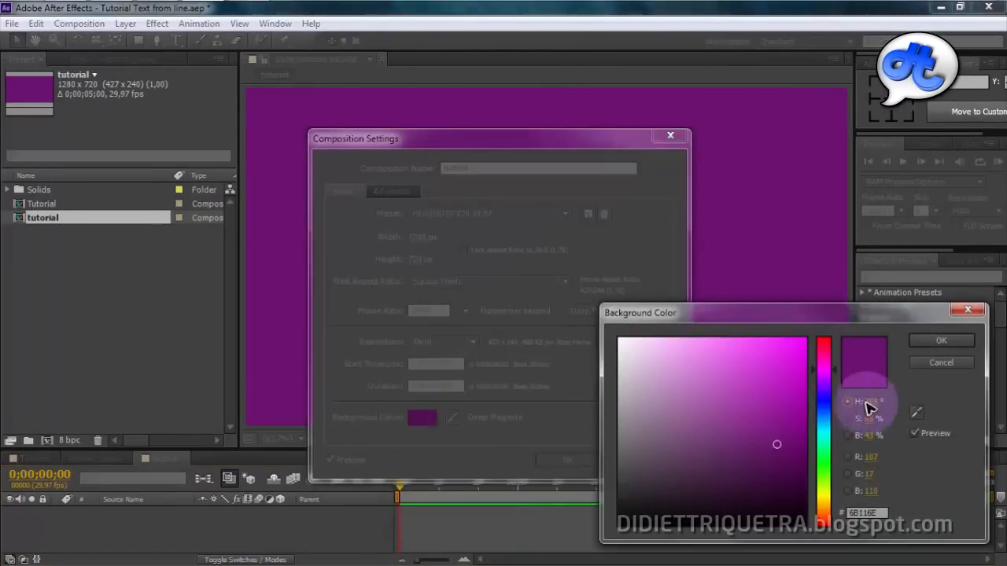
left_click(937, 364)
left_click(660, 463)
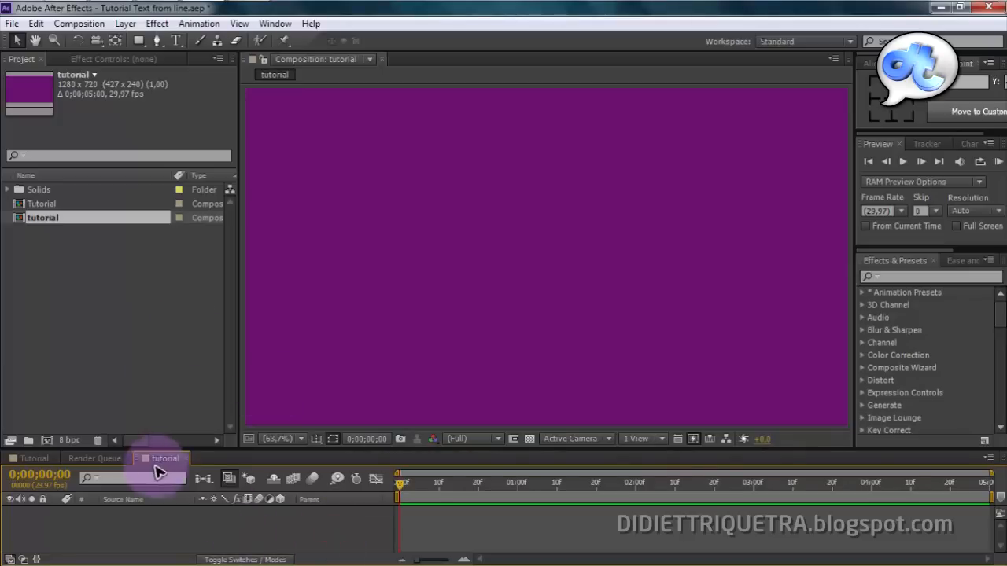
left_click(29, 464)
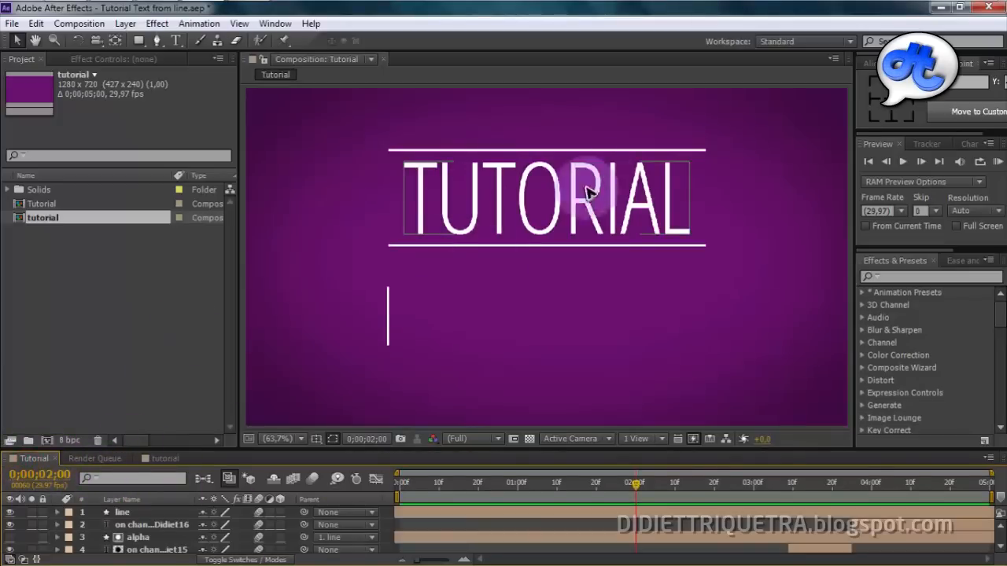
left_click(153, 459)
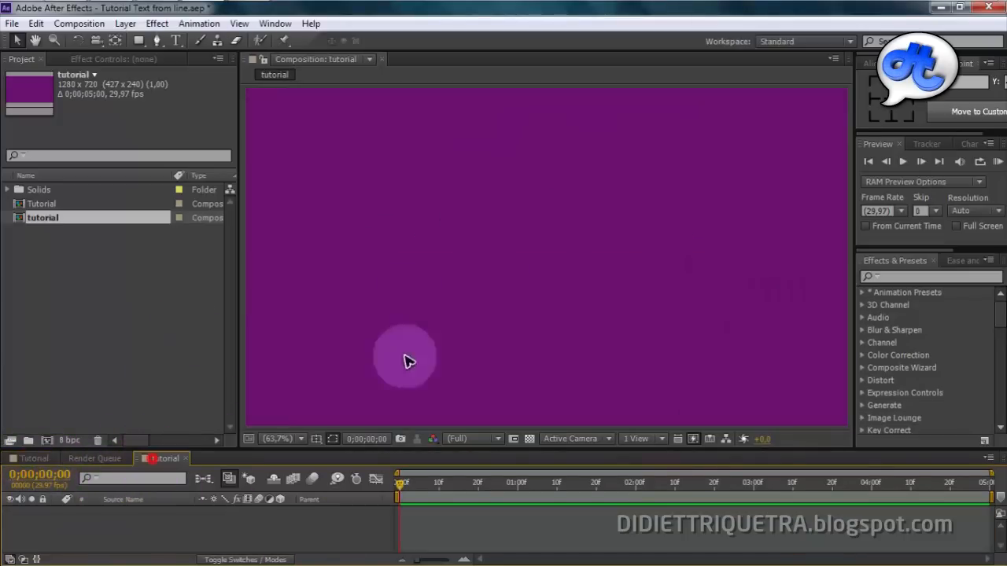
Add a text layer reading "TUTORIAL" to the empty tutorial composition
right_click(254, 528)
left_click(300, 366)
left_click(533, 388)
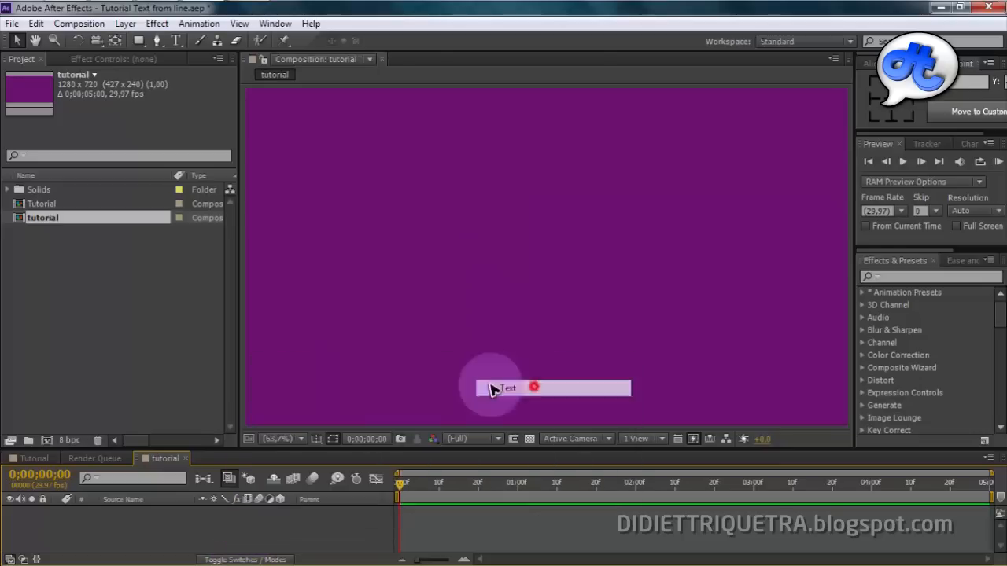
type("TUTORIAL")
left_click(32, 60)
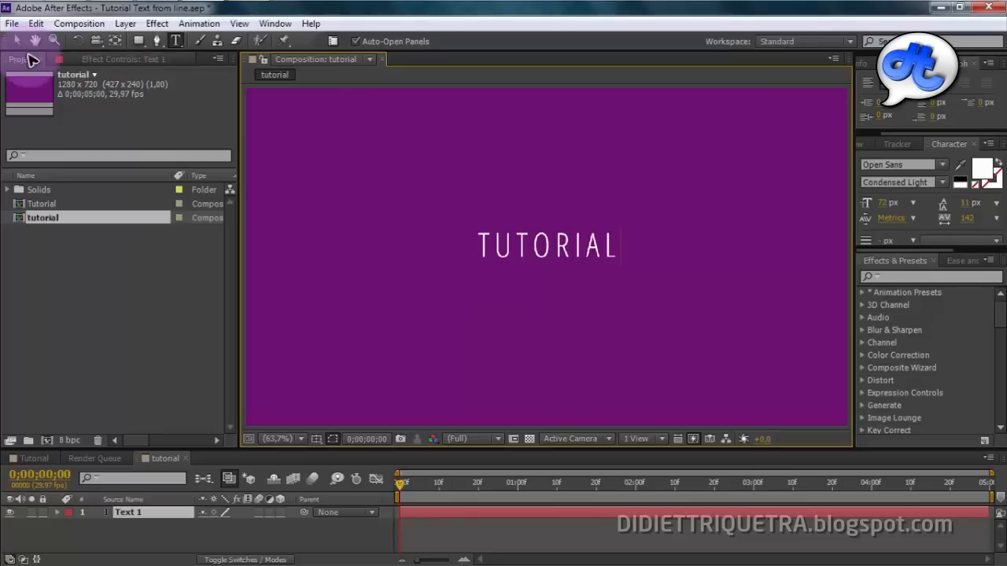
left_click(17, 40)
Enlarge the TUTORIAL text to more than twice its size and tighten its tracking to slightly below zero
left_click(627, 250)
left_click_drag(632, 227, 726, 180)
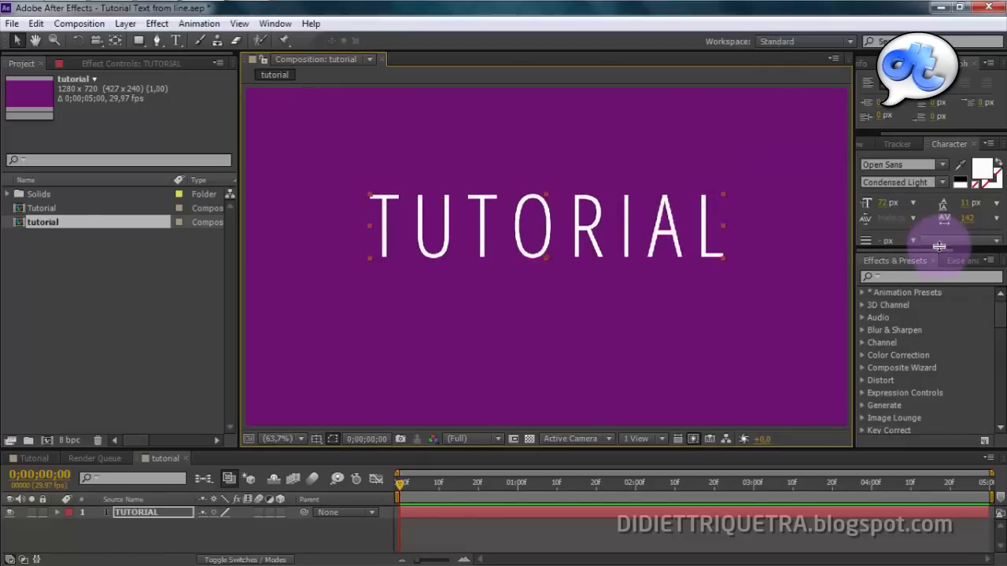
left_click_drag(938, 246, 934, 315)
left_click_drag(970, 220, 875, 236)
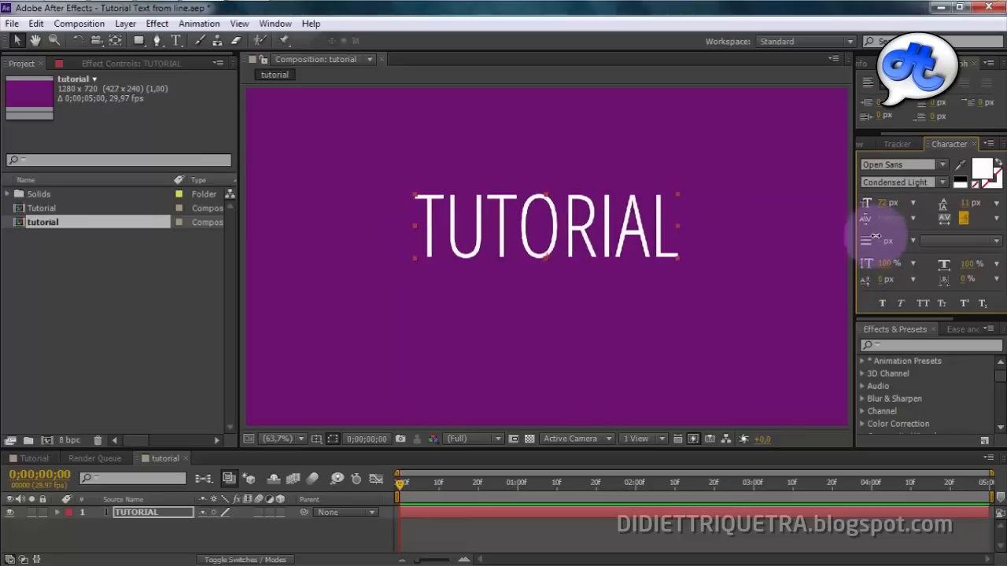
left_click(729, 285)
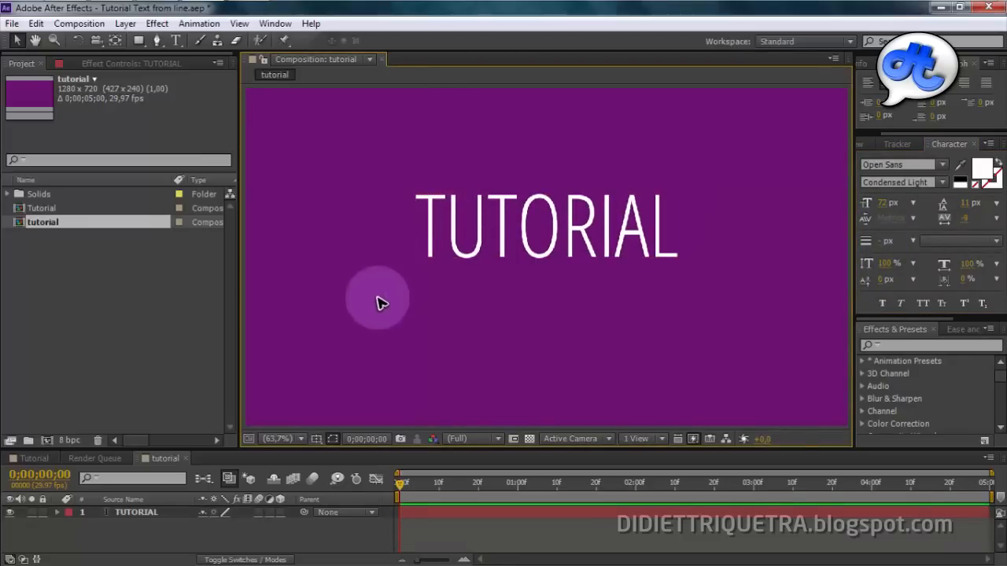
Nudge the TUTORIAL text slightly upward, using the title in the finished Tutorial composition as reference
left_click(34, 457)
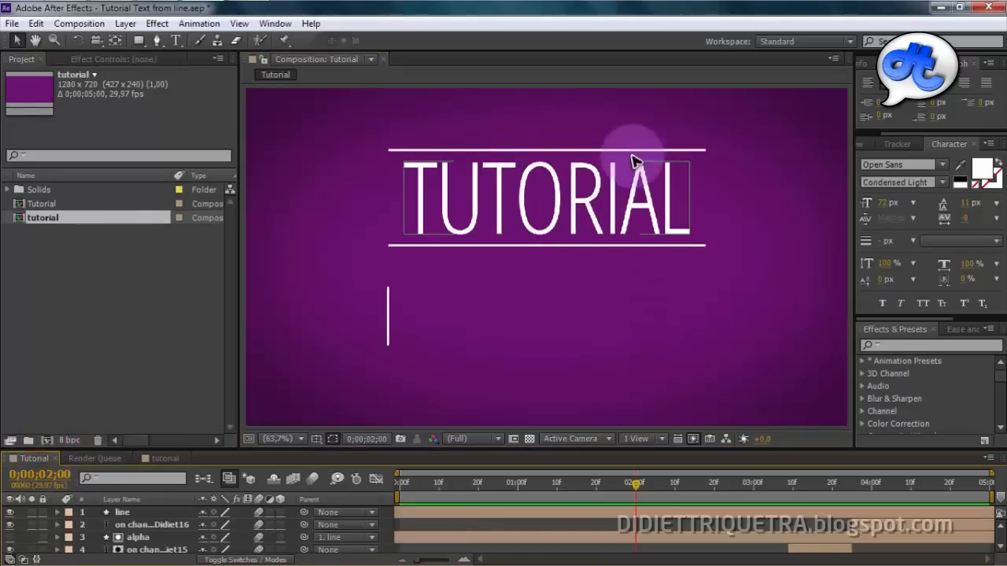
left_click(164, 459)
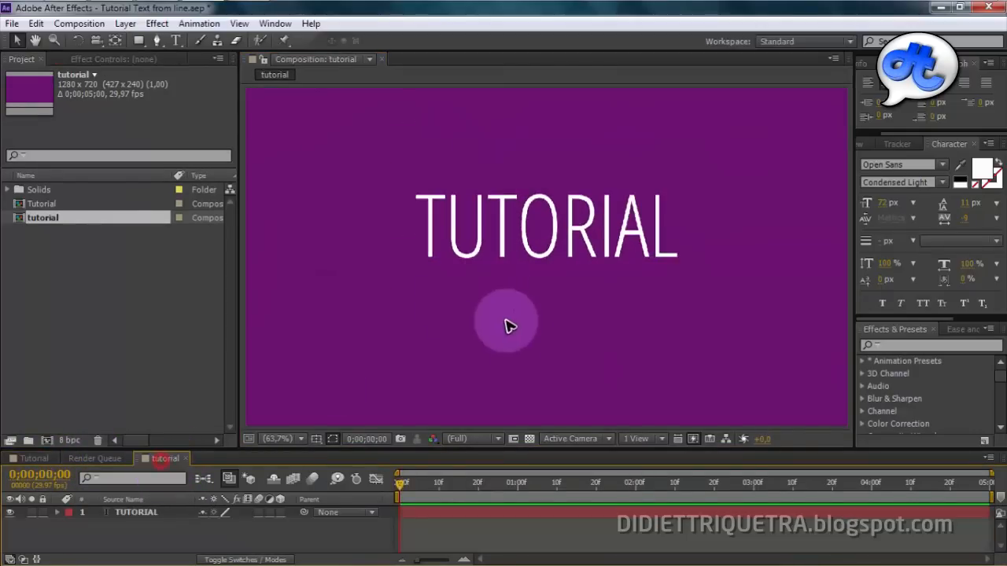
left_click(604, 252)
key("Up")
key("Up")
key("Up")
key("Up")
key("Up")
key("Up")
key("Up")
key("Up")
key("Up")
key("Up")
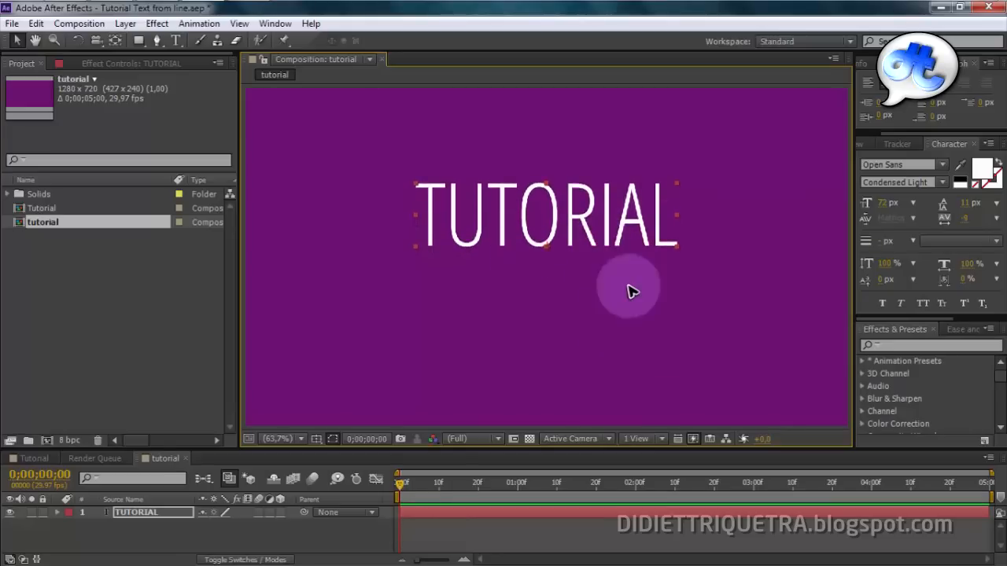
left_click(629, 286)
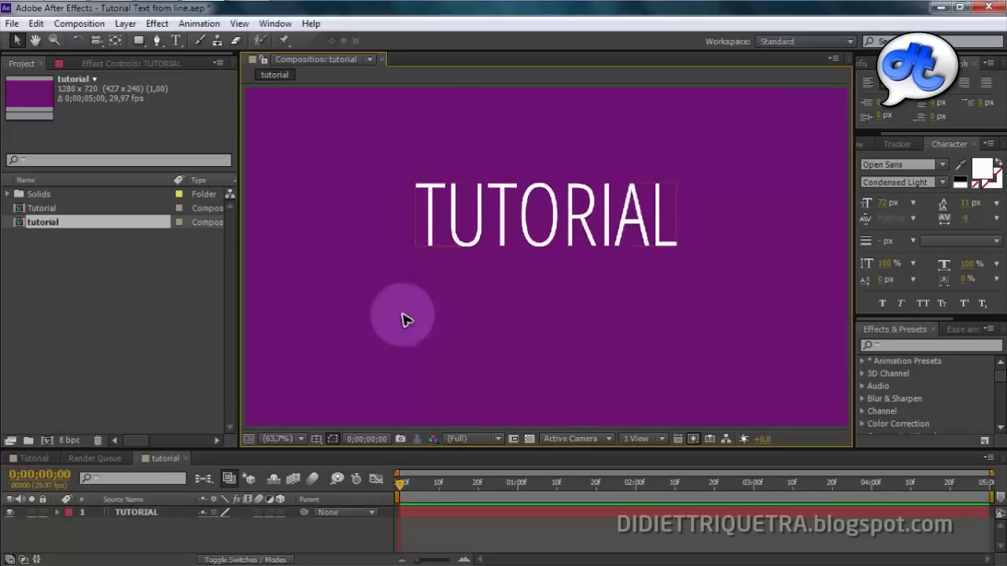
Scrub the finished Tutorial composition through to 0;00;04;00 to review how the line reveals the subtitles
left_click(28, 460)
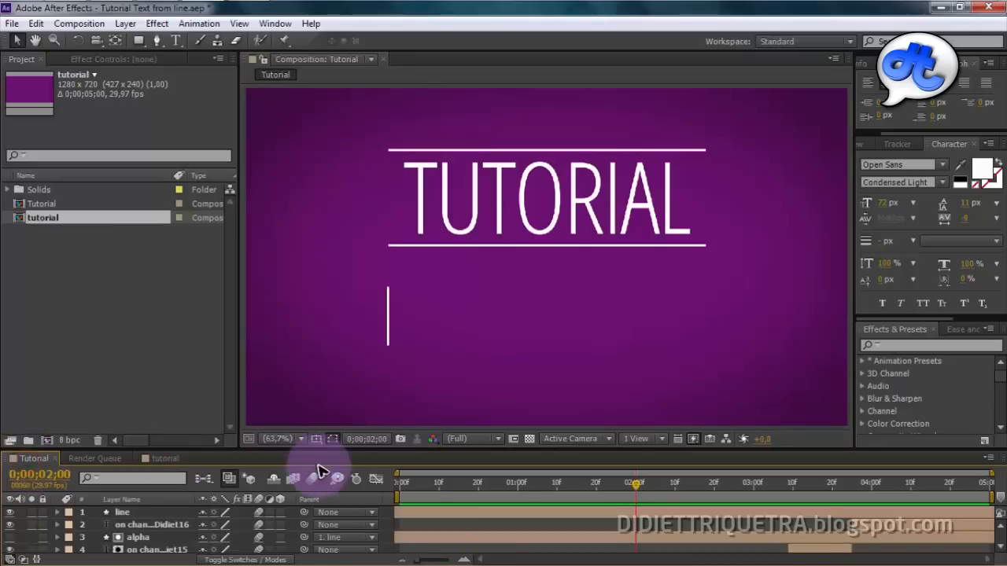
left_click(513, 483)
left_click_drag(540, 495, 730, 501)
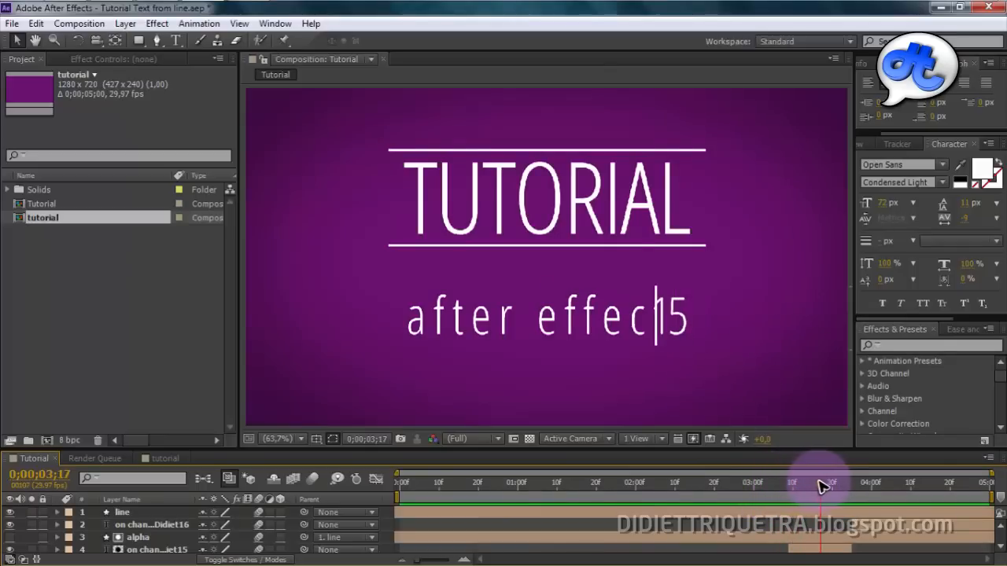
left_click_drag(822, 486, 834, 487)
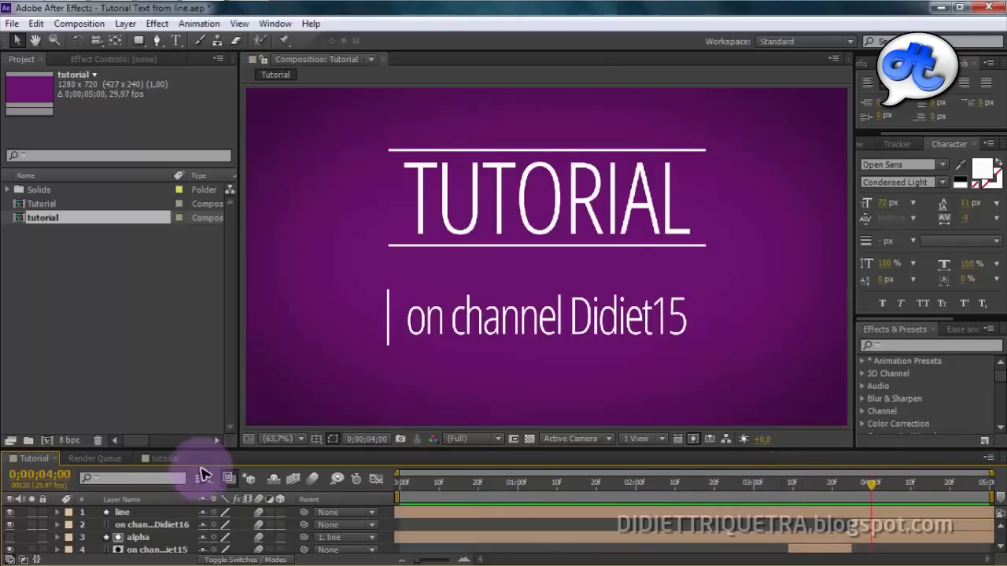
Add a second text layer reading "adobe after effects" to the tutorial composition
left_click(161, 458)
right_click(192, 538)
left_click(268, 376)
left_click(483, 398)
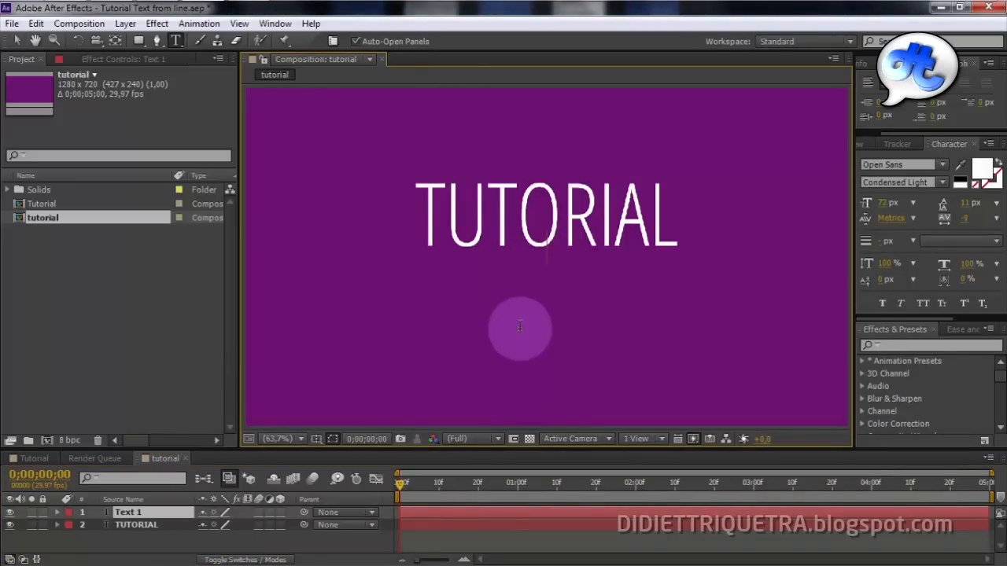
type("adobe after effects")
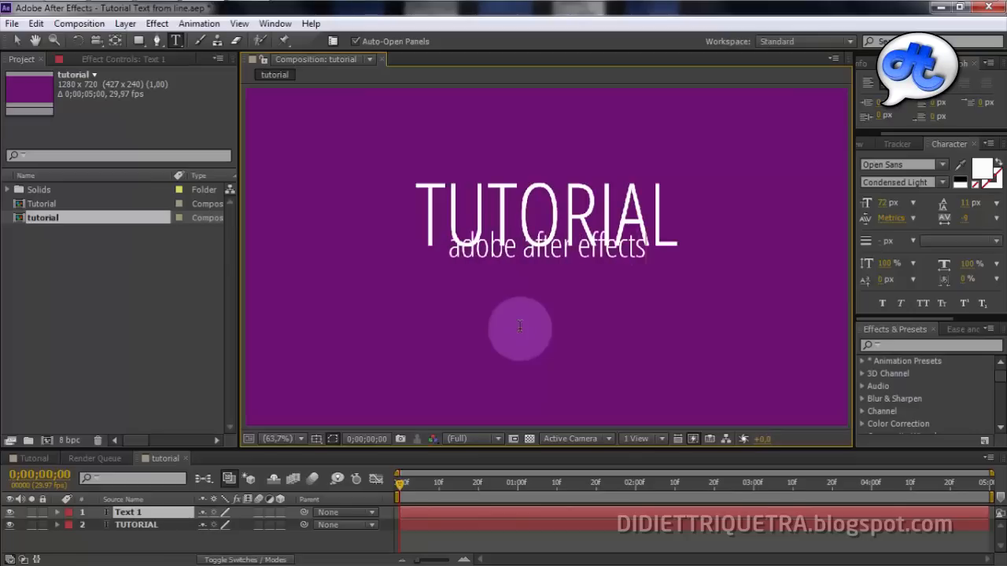
left_click(16, 41)
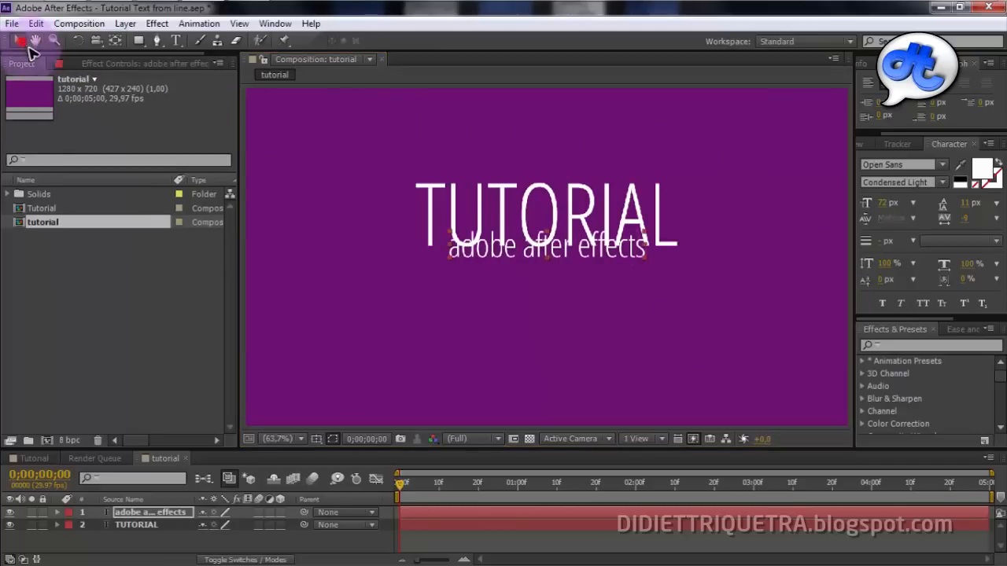
Place the "adobe after effects" text below TUTORIAL and enlarge it to nearly the title's width
left_click_drag(582, 262, 557, 324)
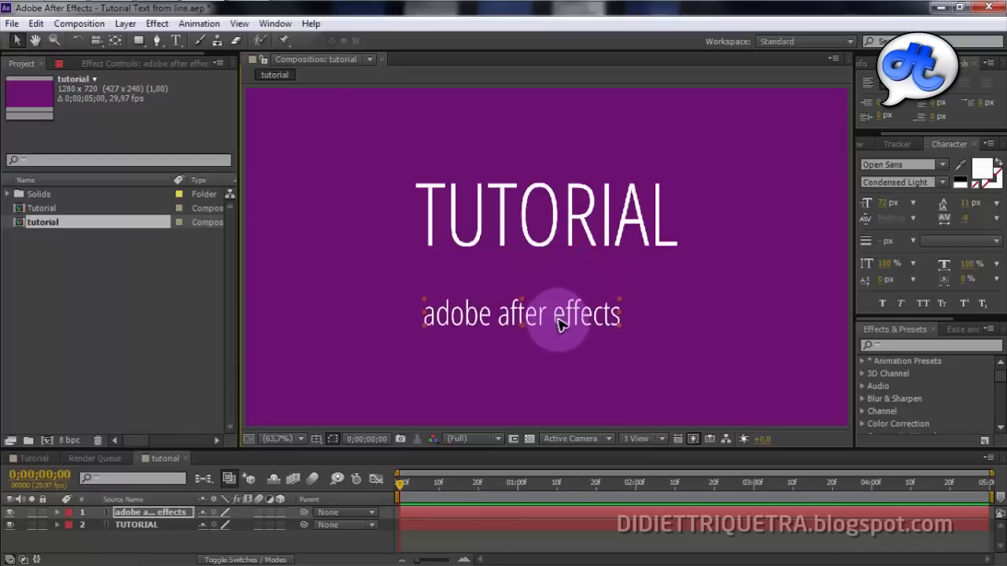
left_click(620, 324)
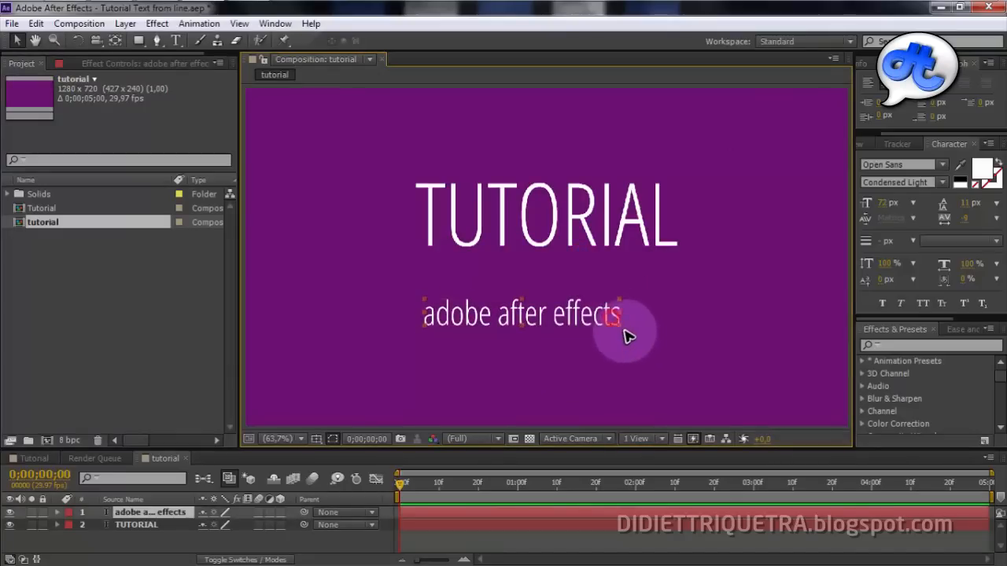
left_click(629, 312)
left_click_drag(619, 300, 645, 329)
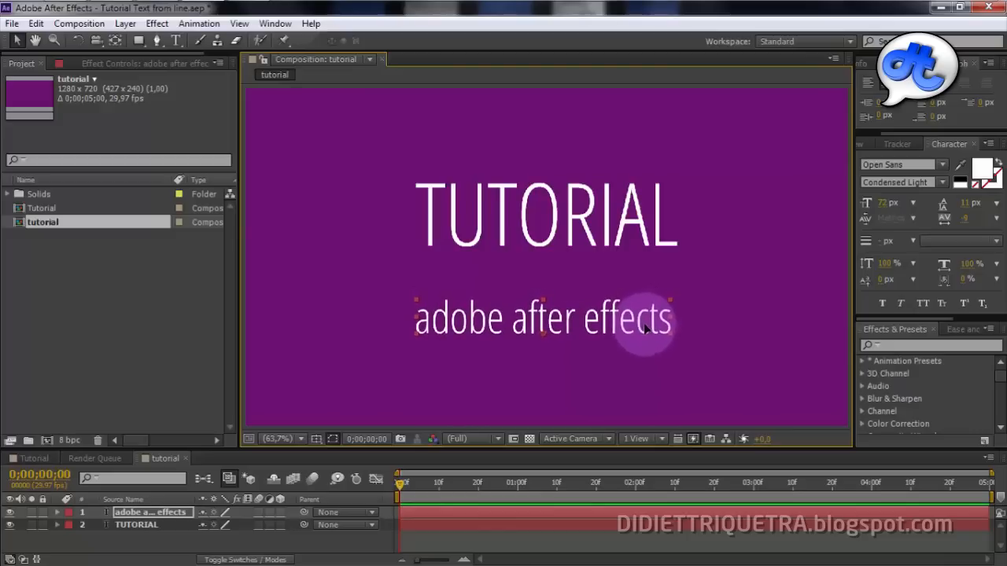
left_click(483, 285)
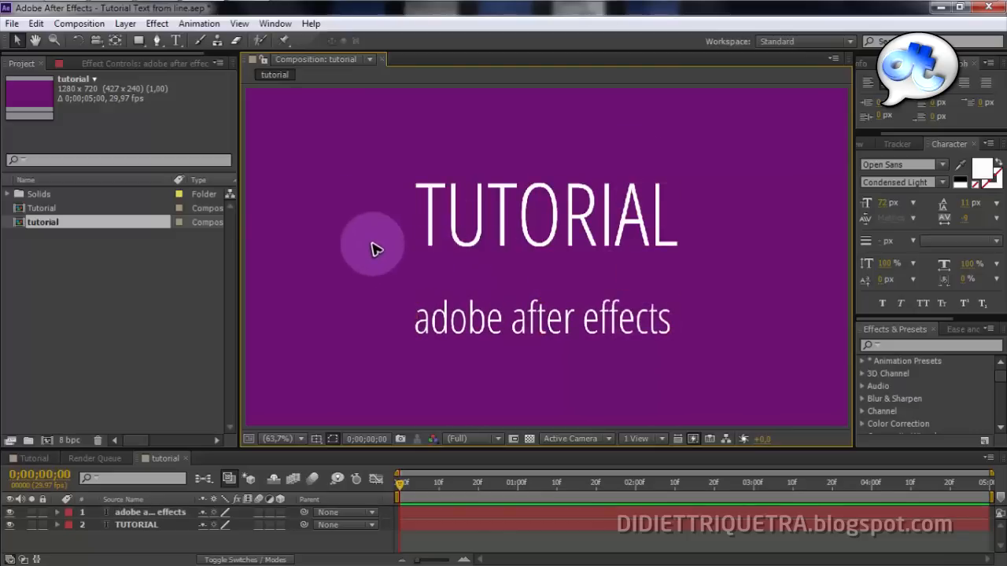
Show the rulers and place vertical guides at the left and right edges of the TUTORIAL text
key("ctrl+r")
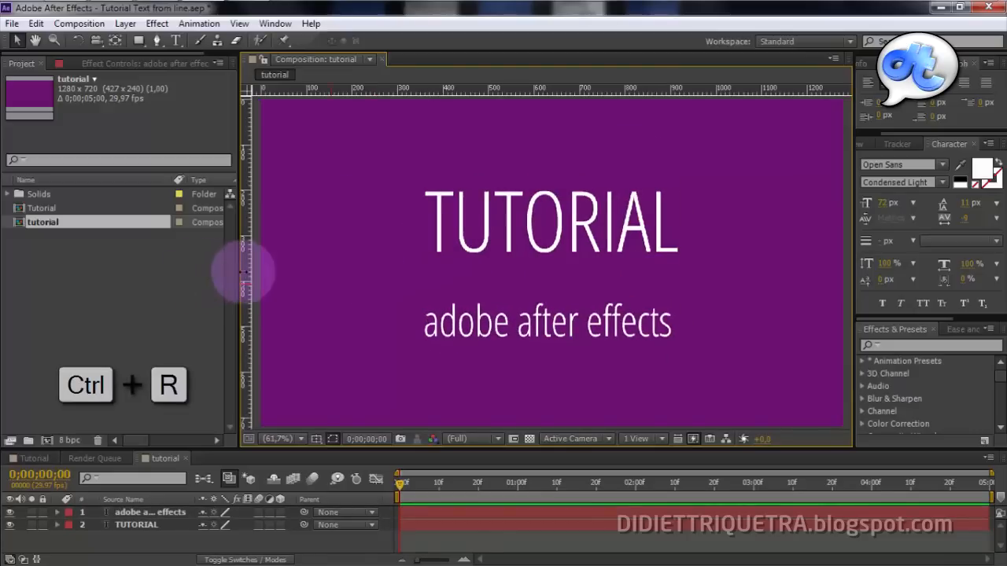
left_click_drag(247, 273, 423, 218)
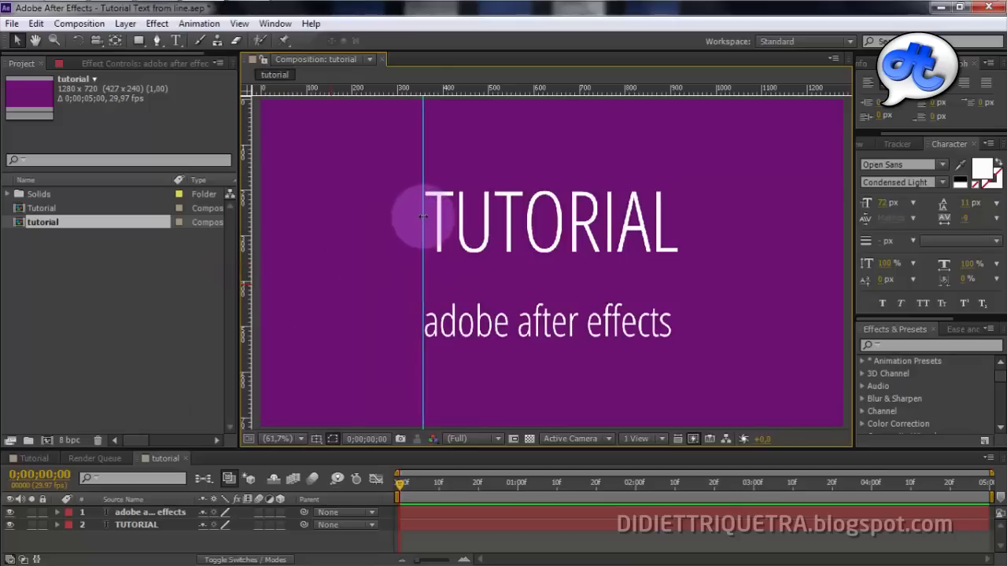
left_click_drag(249, 258, 687, 275)
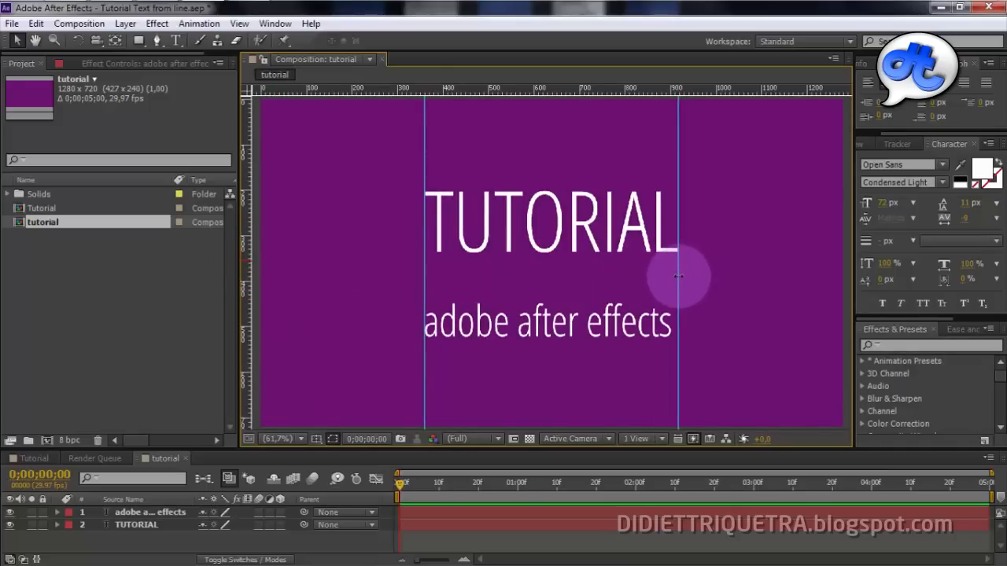
Scale the "adobe after effects" text to span both guides and widen its tracking to 80
left_click(659, 329)
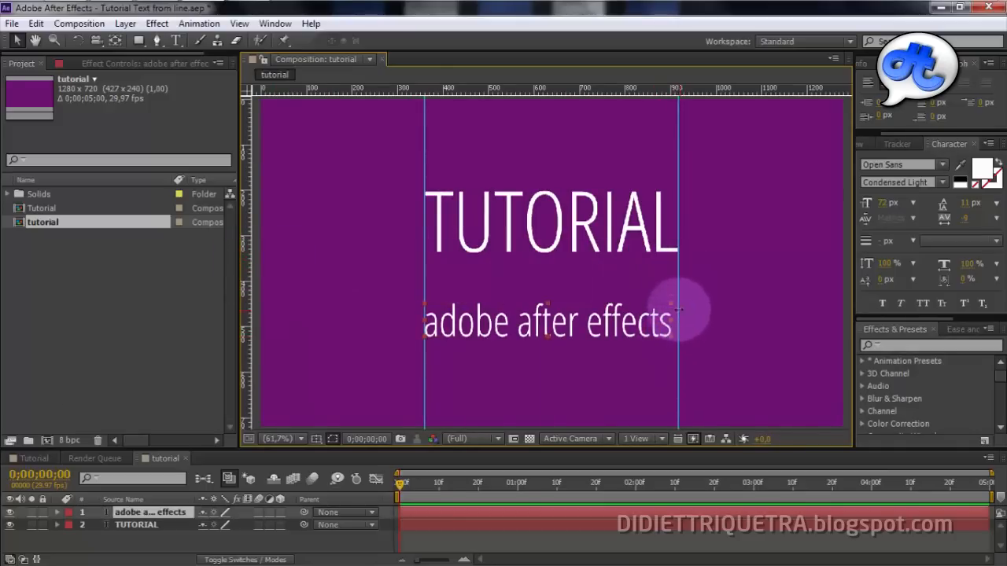
left_click_drag(674, 305, 652, 323)
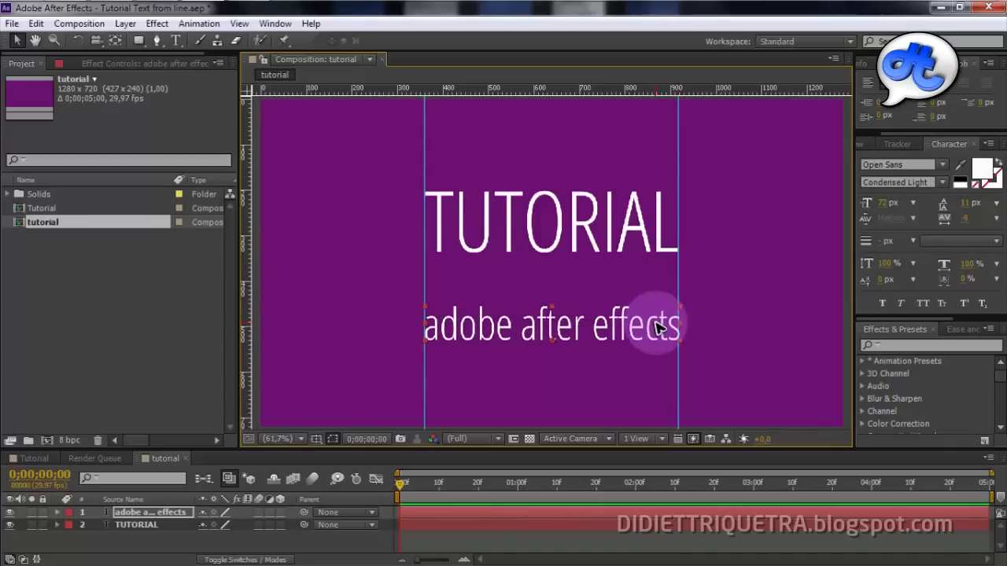
left_click_drag(966, 224, 992, 222)
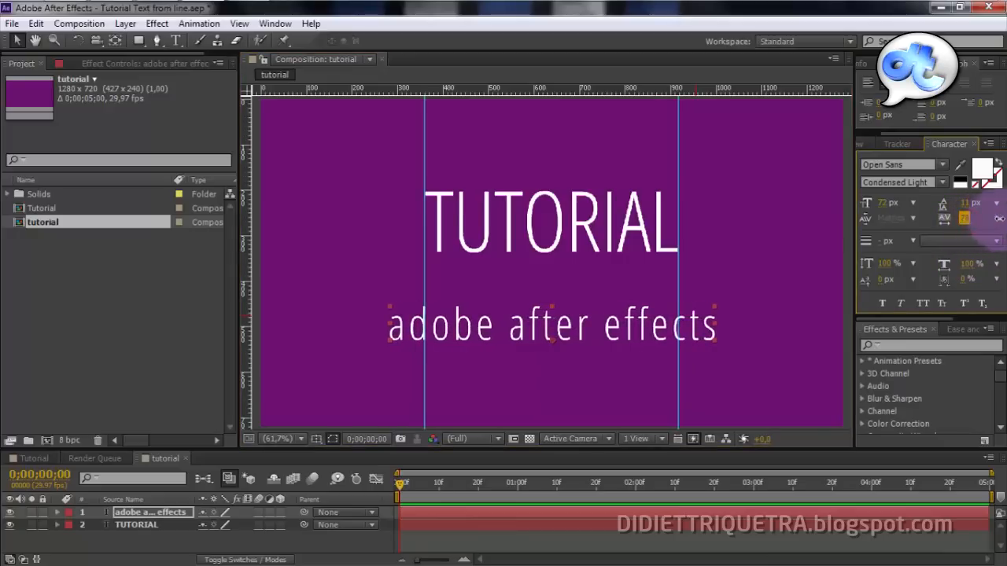
Scale the "adobe after effects" text down until it fits just inside the two guides
left_click(712, 309)
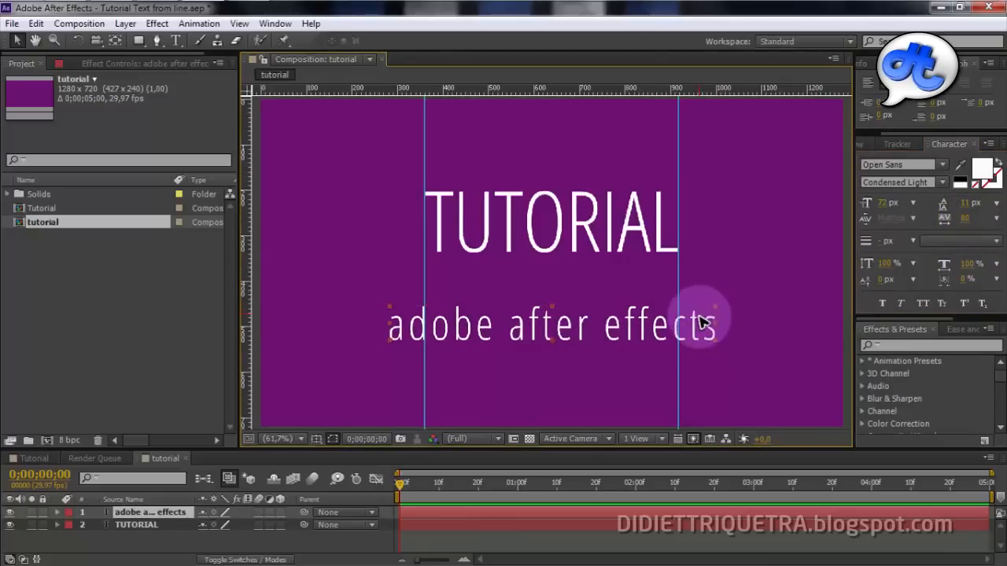
left_click(714, 306)
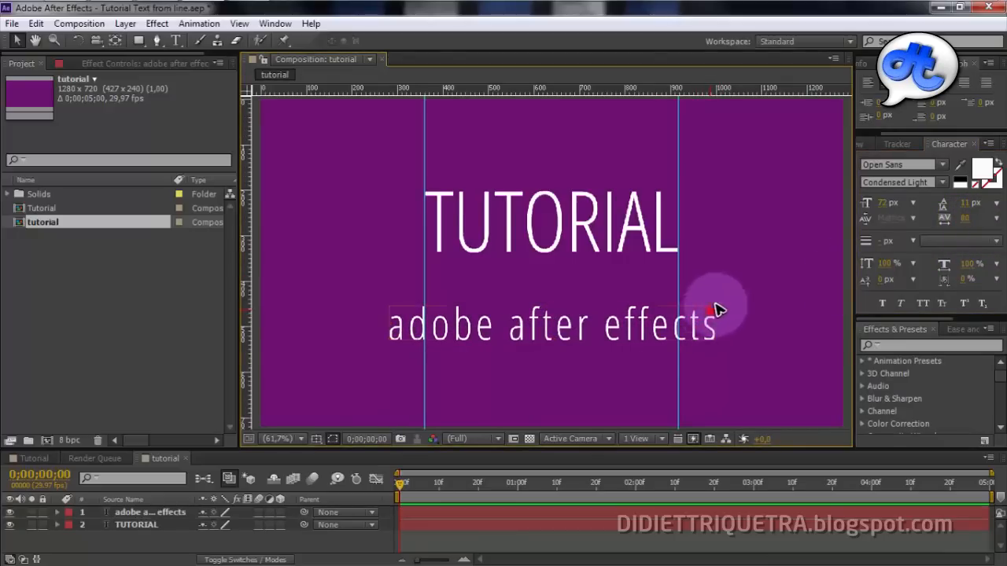
left_click(712, 315)
left_click_drag(714, 305, 708, 317)
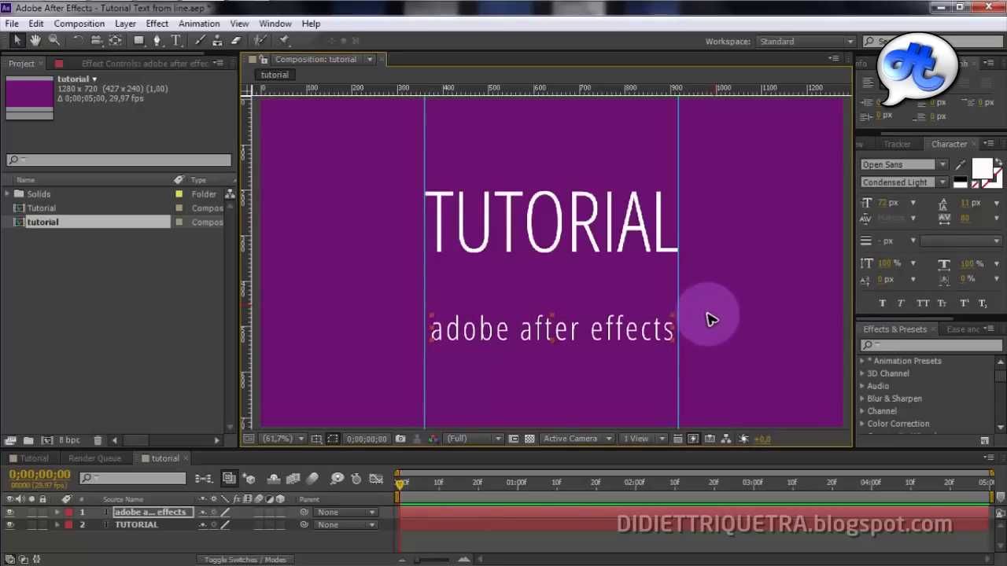
Set the "adobe after effects" text's tracking to 102 and move the text slightly upward
left_click(965, 220)
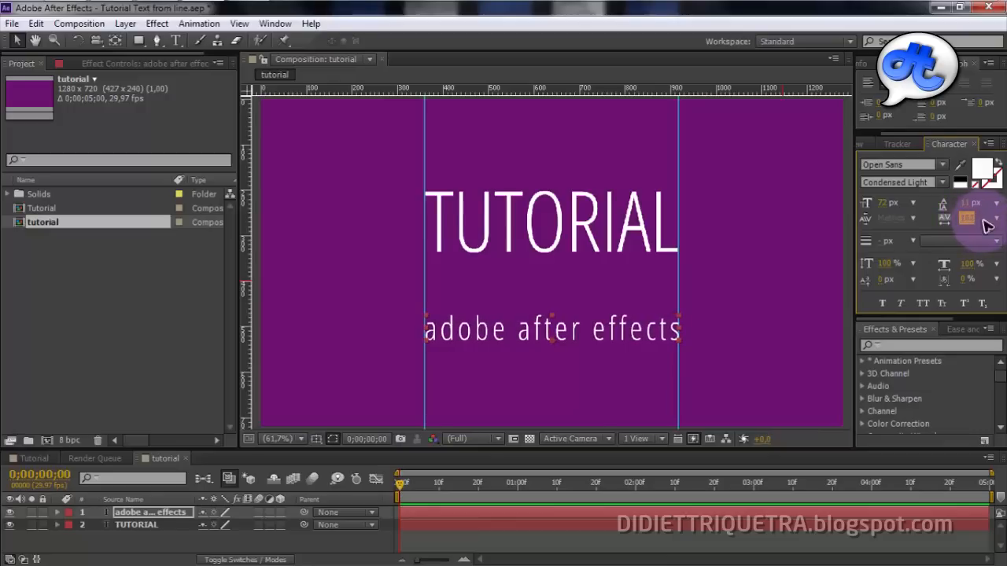
left_click(787, 296)
left_click(614, 330)
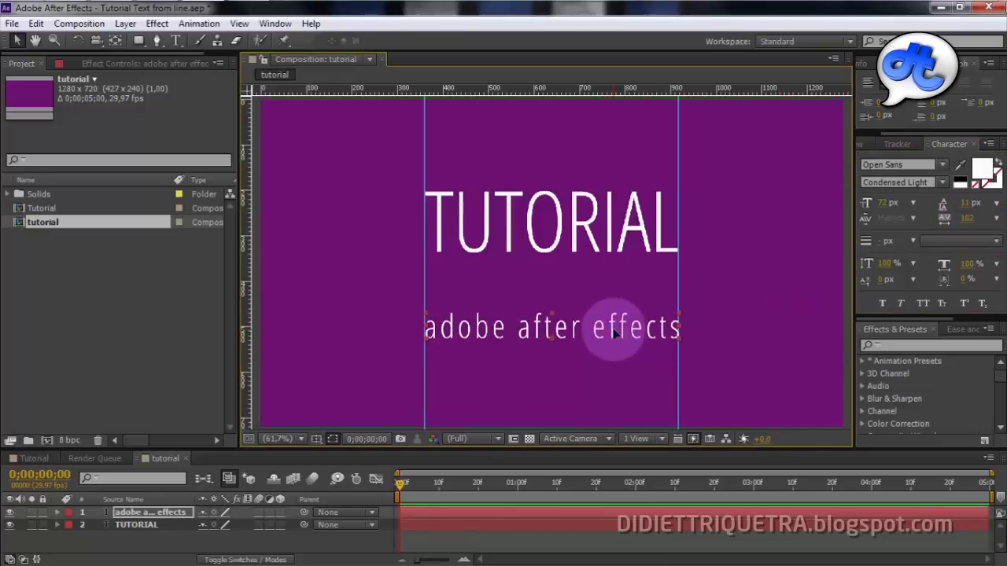
Nudge the "adobe after effects" text upward toward the title, and raise the TUTORIAL text slightly
key("Up")
key("Up")
key("Up")
key("Up")
key("Up")
key("Up")
key("Up")
key("Up")
key("Up")
left_click(759, 313)
left_click(568, 244)
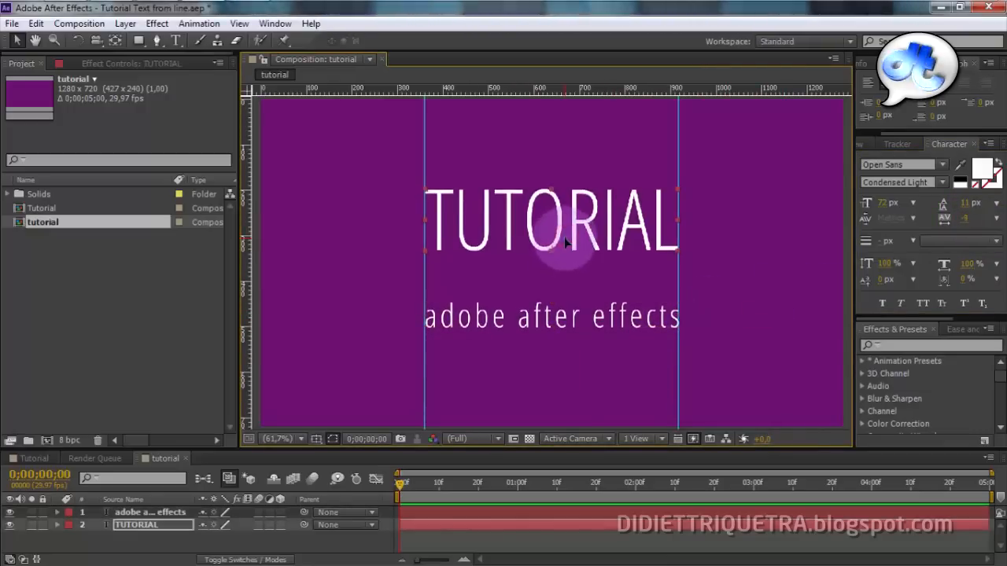
Nudge the "adobe after effects" text slightly down to widen its gap below the TUTORIAL title
left_click(564, 321)
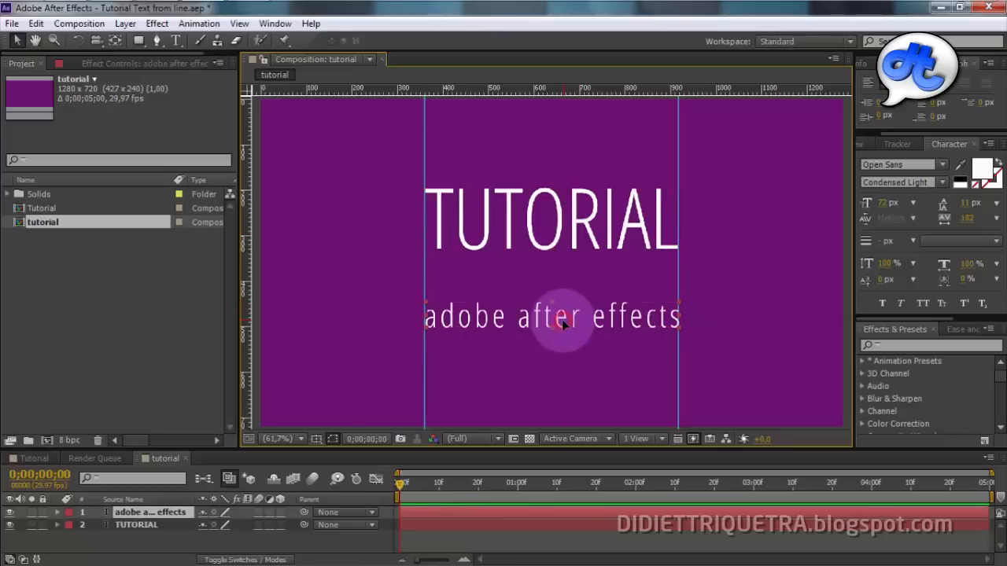
key("Down")
key("Down")
key("Down")
key("Down")
key("Down")
key("Down")
left_click(769, 334)
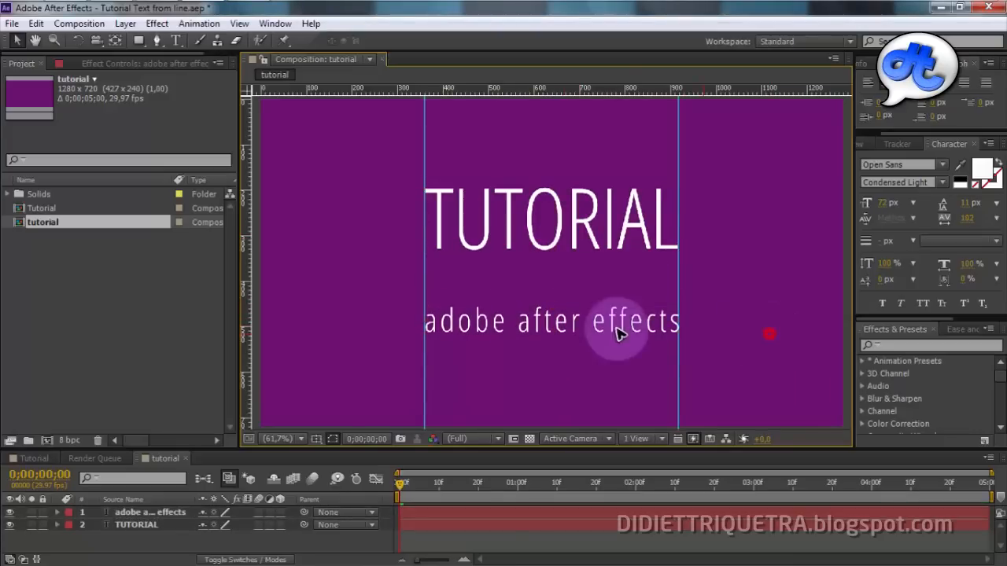
Duplicate the "adobe after effects" text layer and hide the original layer
left_click(179, 515)
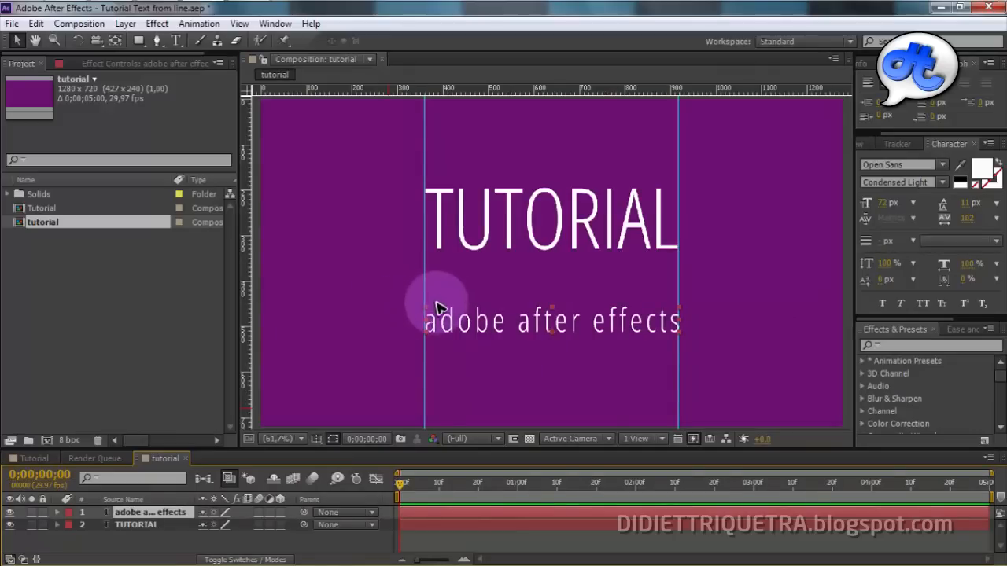
left_click(34, 459)
left_click_drag(607, 482, 853, 489)
left_click(151, 459)
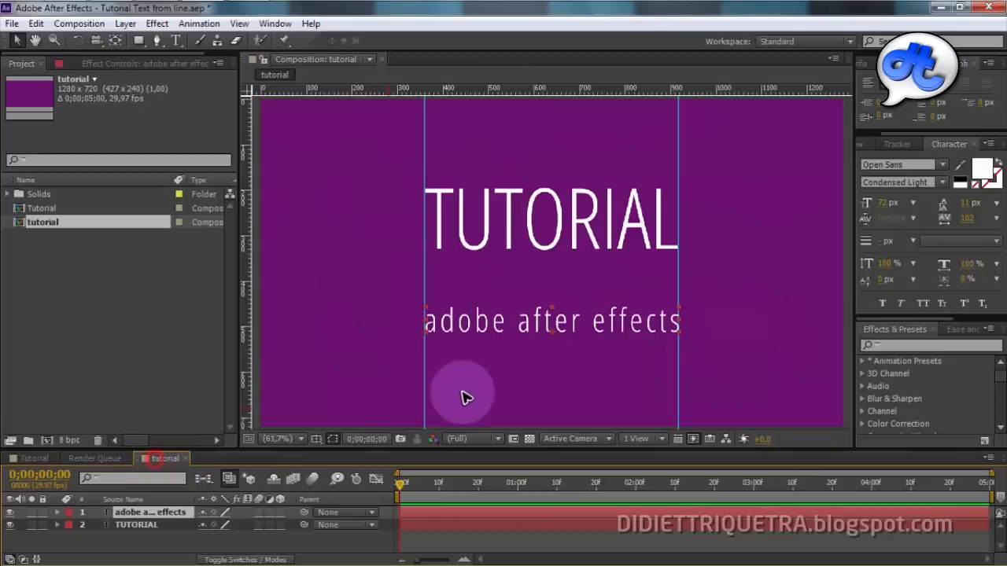
key("ctrl+d")
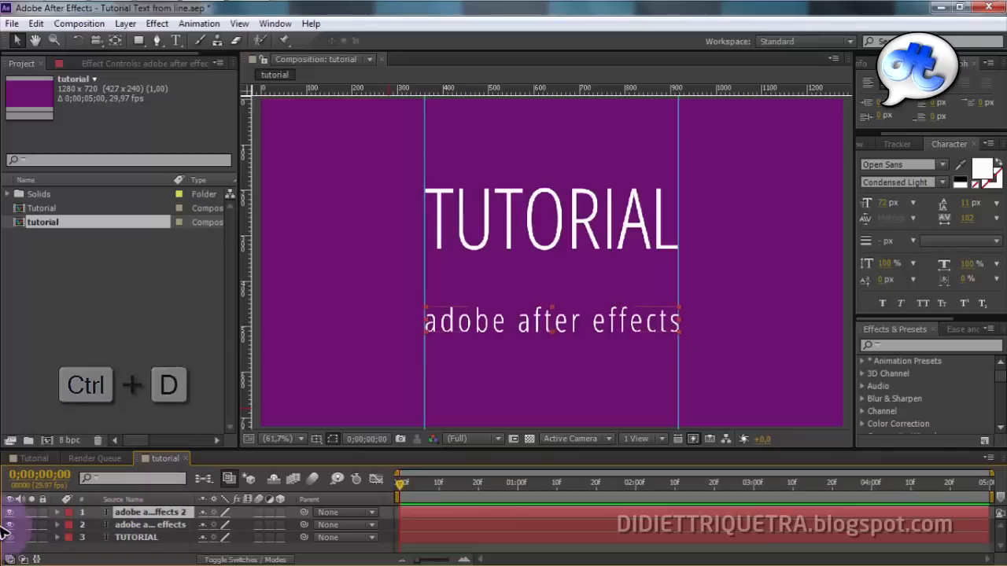
left_click(154, 525)
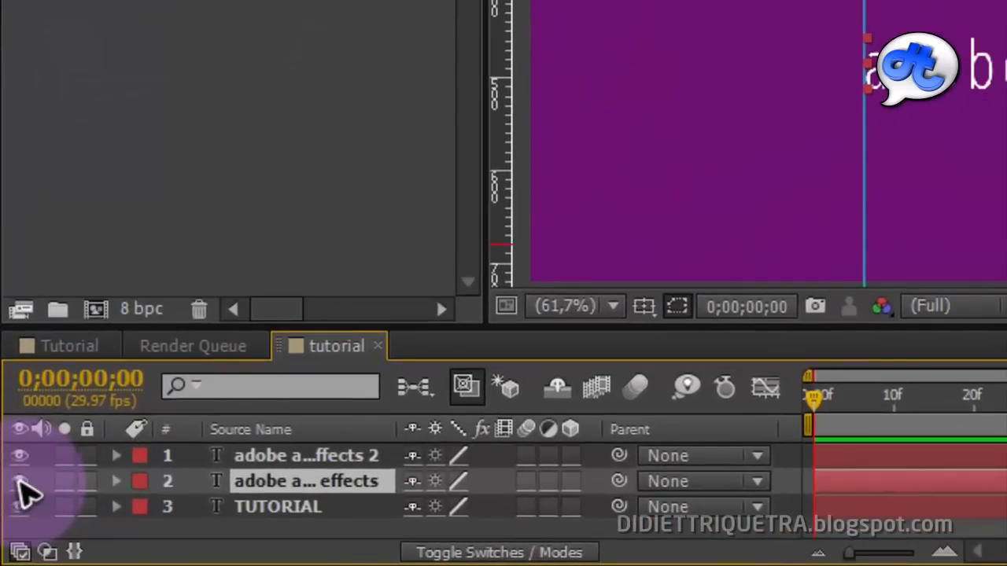
left_click(21, 481)
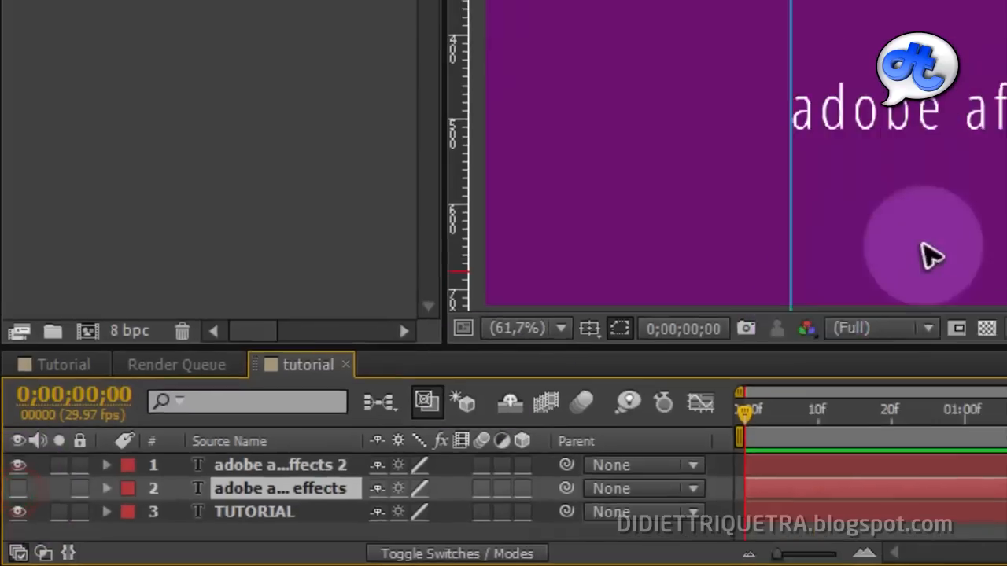
Replace the duplicate layer's text with "on channel Didiet15" and set its tracking to 70 so it fits between the guides
left_click(936, 242)
left_click(541, 321)
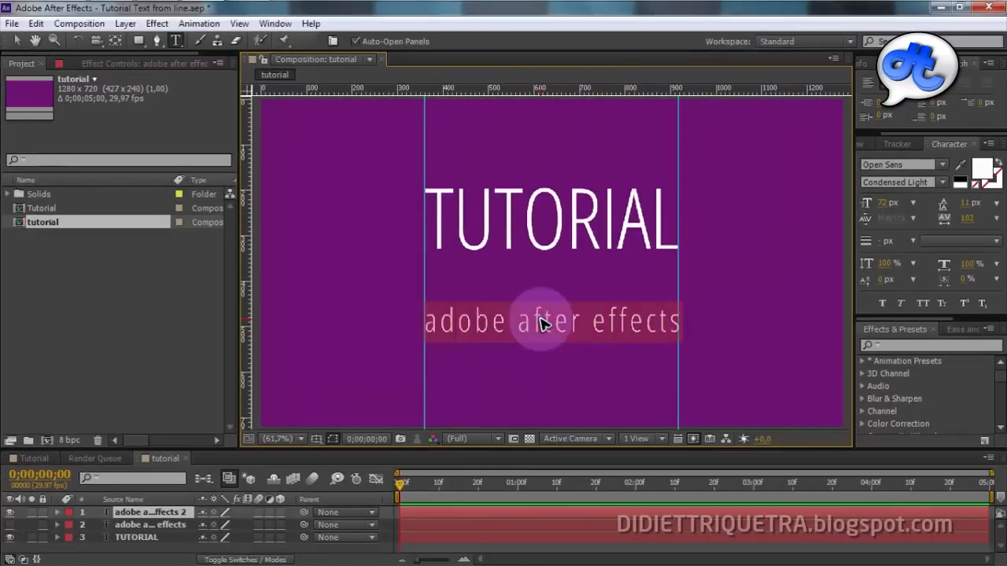
key("BackSpace")
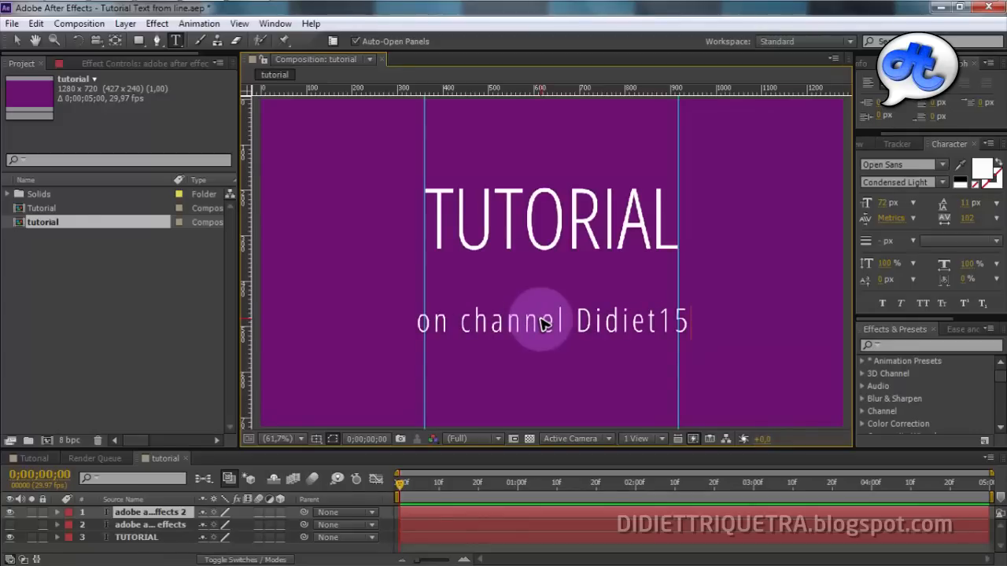
key("ctrl+a")
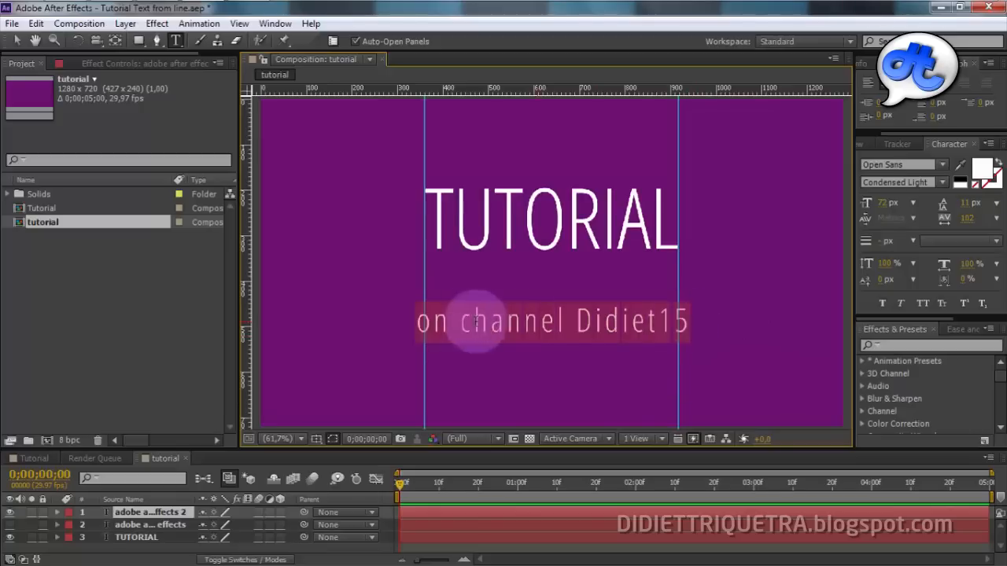
left_click_drag(968, 224, 960, 227)
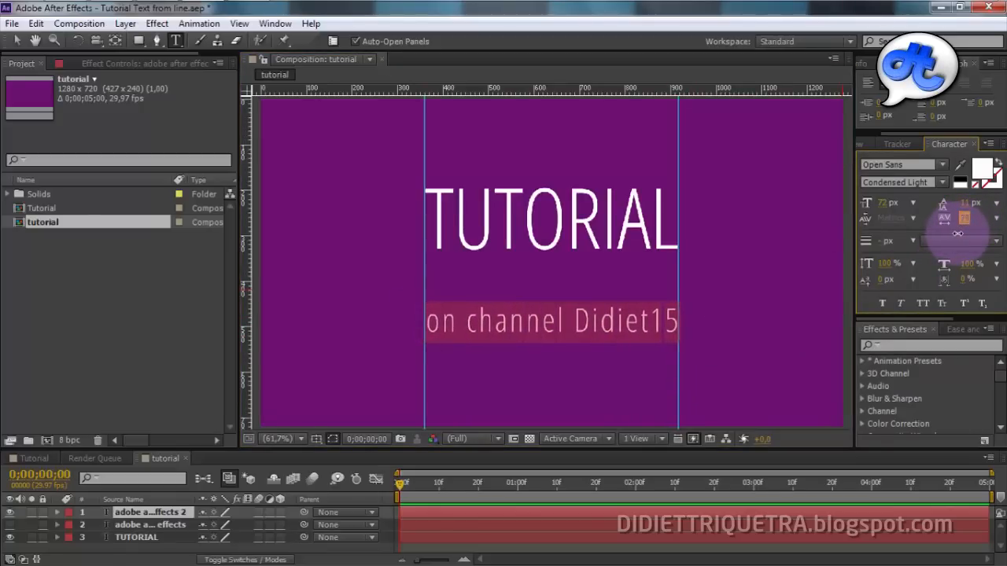
left_click(17, 40)
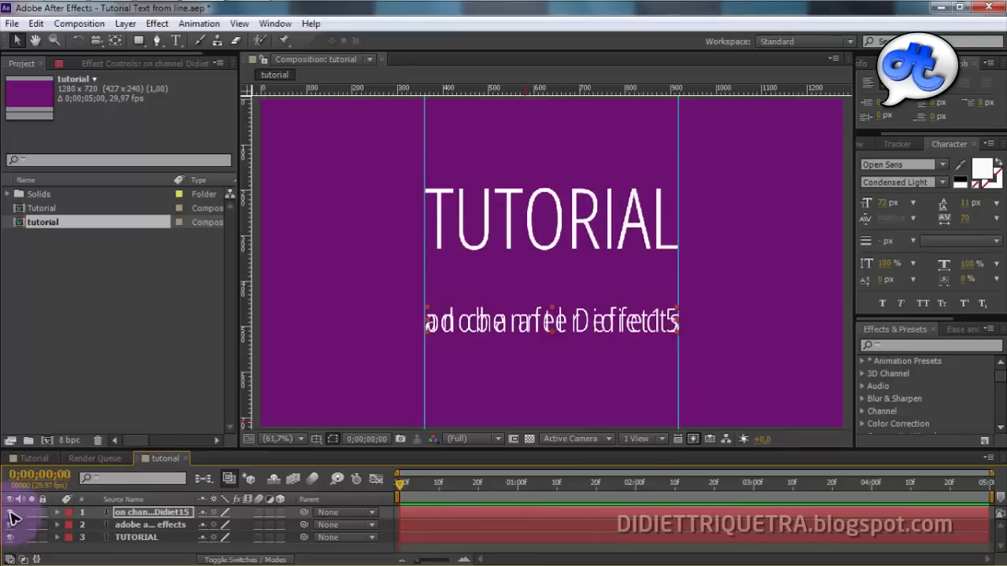
Hide both subtitle layers and scrub through the finished Tutorial composition as a reference for the title animation
left_click_drag(10, 525, 9, 512)
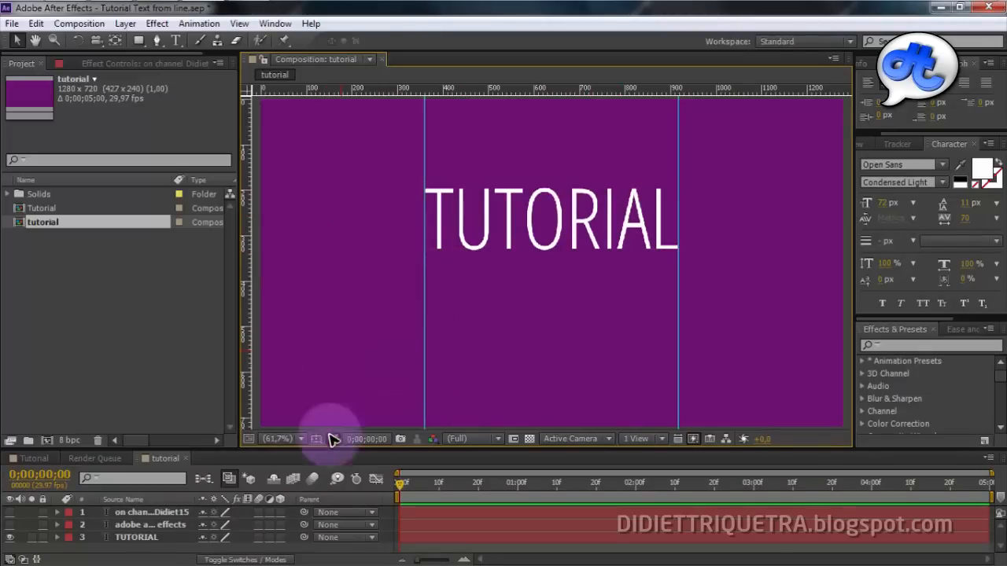
left_click(34, 458)
left_click_drag(582, 498, 429, 497)
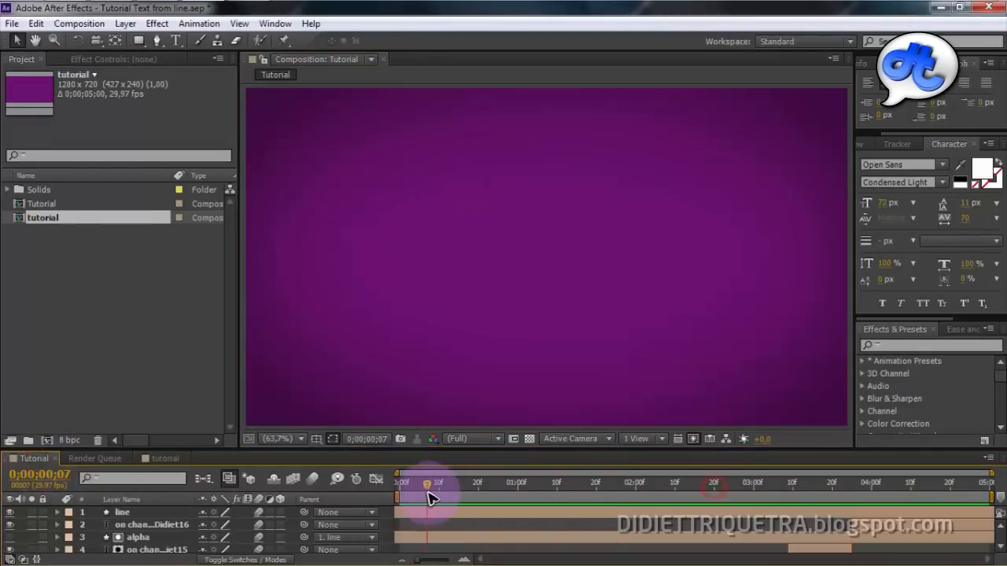
left_click_drag(499, 489, 588, 496)
left_click(165, 461)
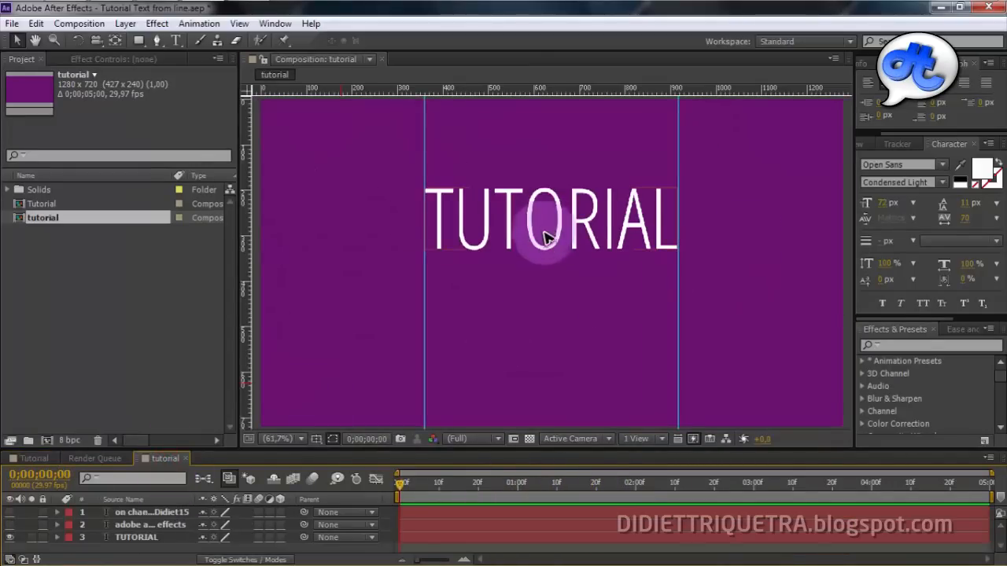
Add a shape layer and draw a green rectangle about 630 px wide and 170 px high covering the TUTORIAL text
right_click(384, 519)
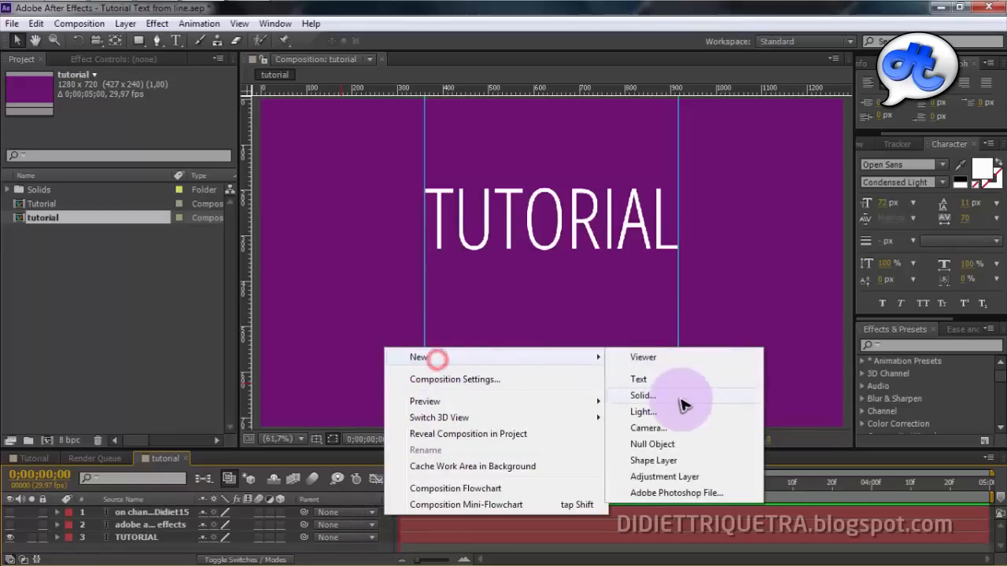
left_click(674, 460)
left_click(139, 41)
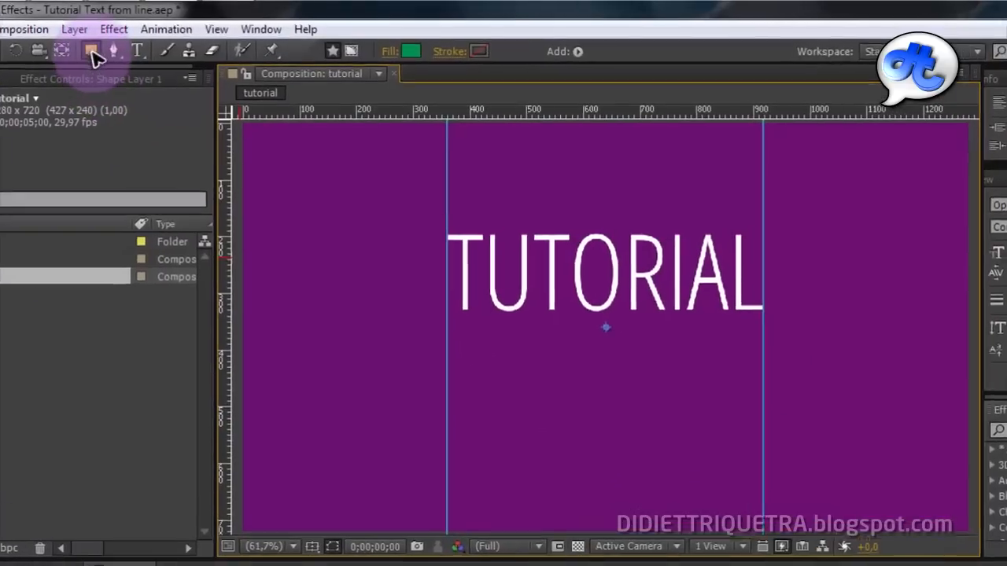
left_click_drag(93, 57, 175, 55)
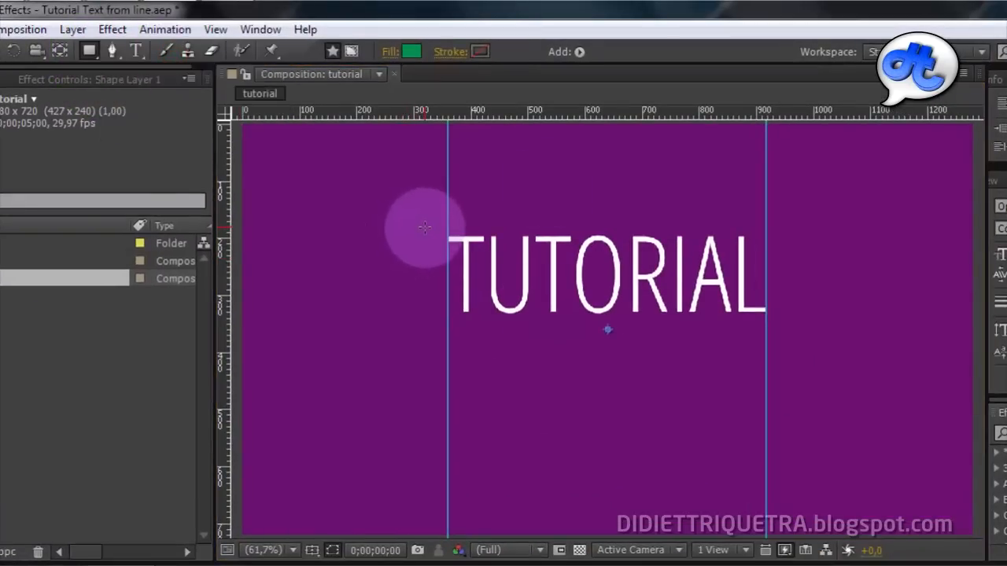
left_click_drag(424, 228, 764, 317)
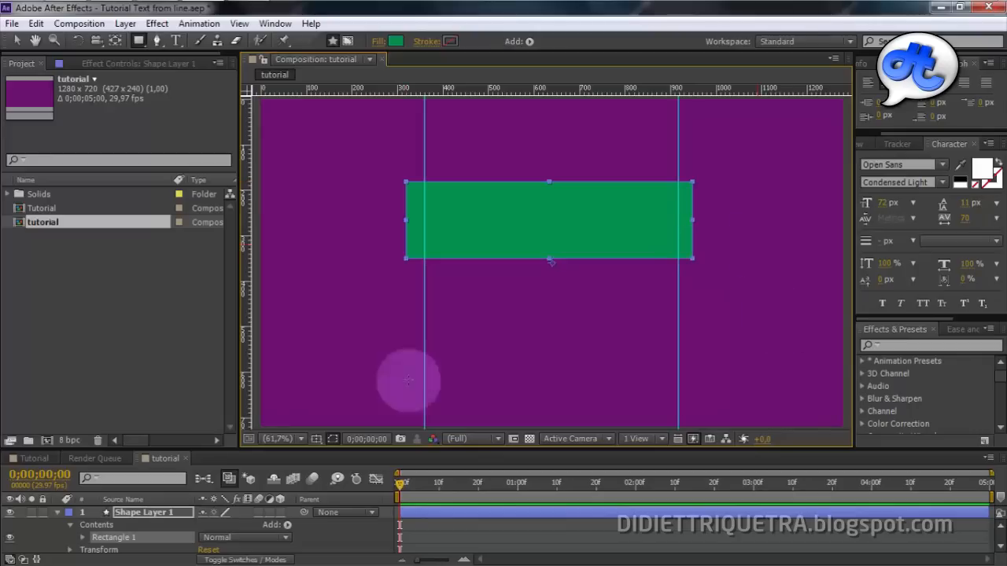
Move the green rectangle's shape layer beneath the TUTORIAL layer and extend the rectangle's upper edge farther above the text
left_click(57, 513)
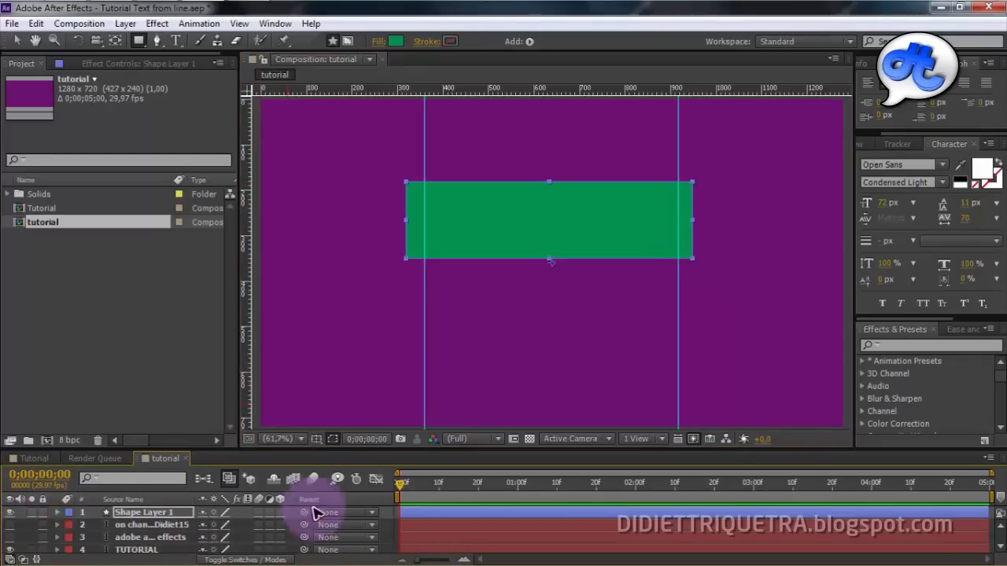
left_click_drag(348, 449, 347, 427)
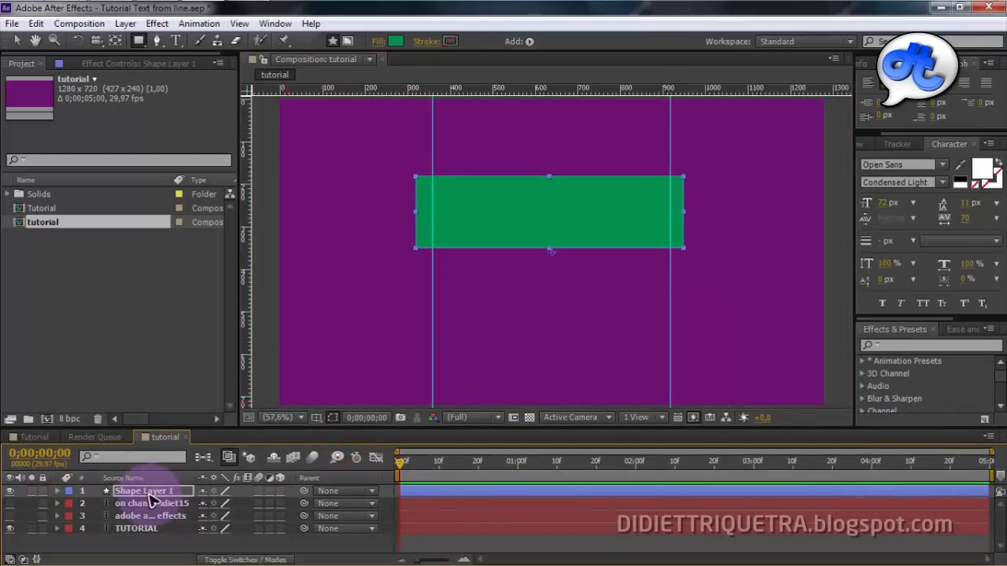
left_click_drag(148, 491, 148, 535)
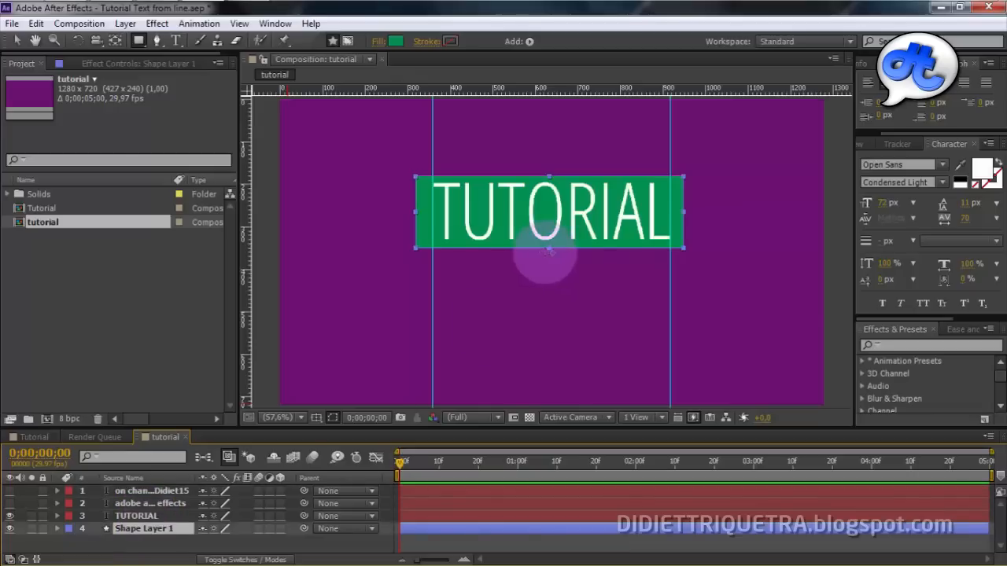
left_click(20, 40)
left_click(519, 182)
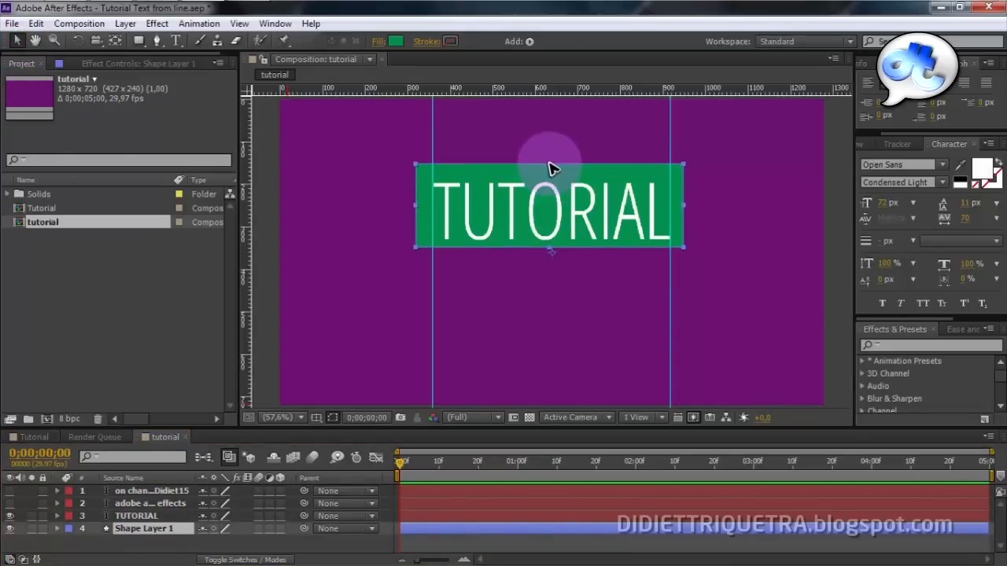
left_click(574, 177)
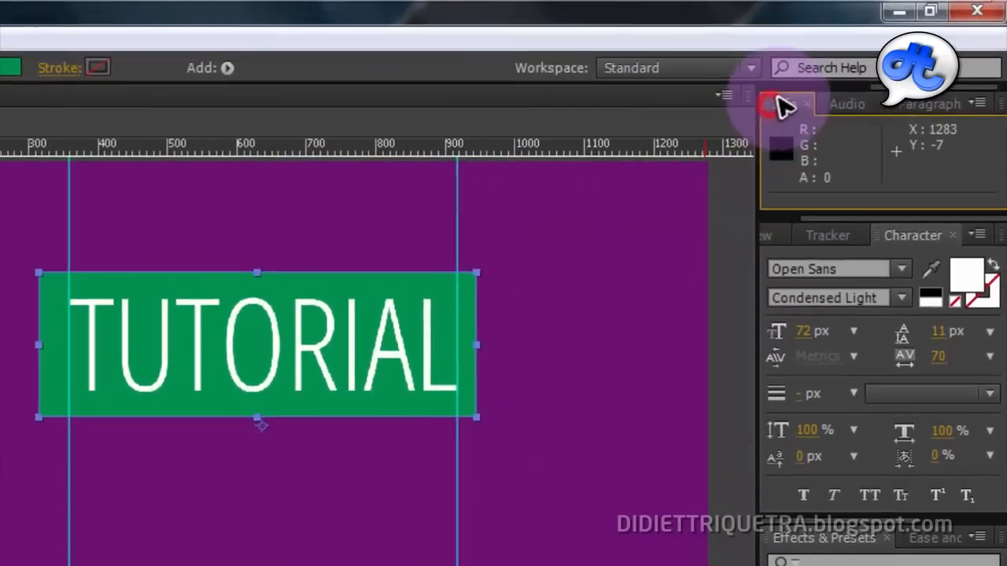
Center the green rectangle horizontally in the composition with the Align options
left_click(870, 64)
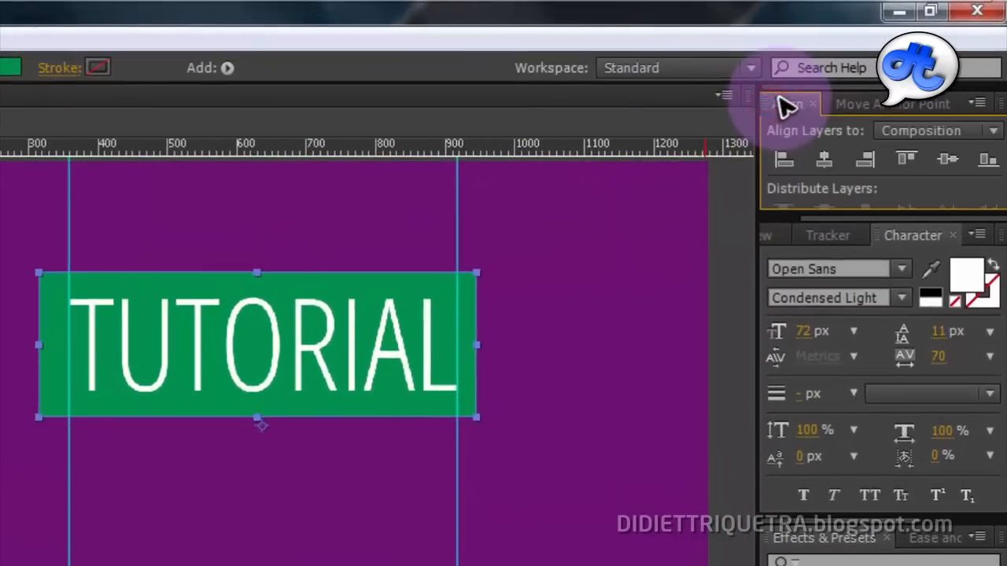
left_click(828, 169)
left_click(685, 274)
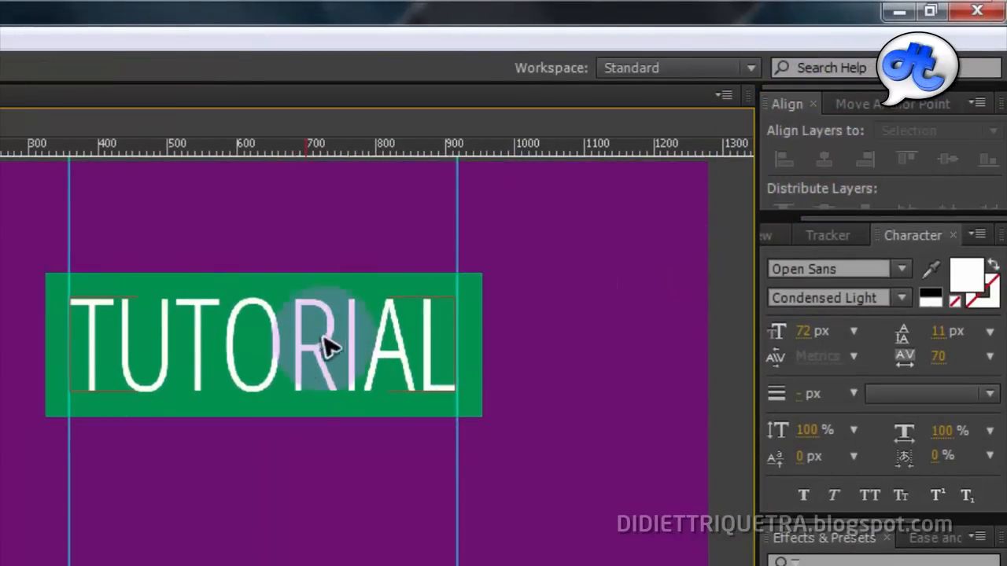
Move the green rectangle's anchor point from below its lower edge to the exact center of the rectangle
scroll(324, 334, "up", 1)
left_click_drag(355, 310, 346, 464)
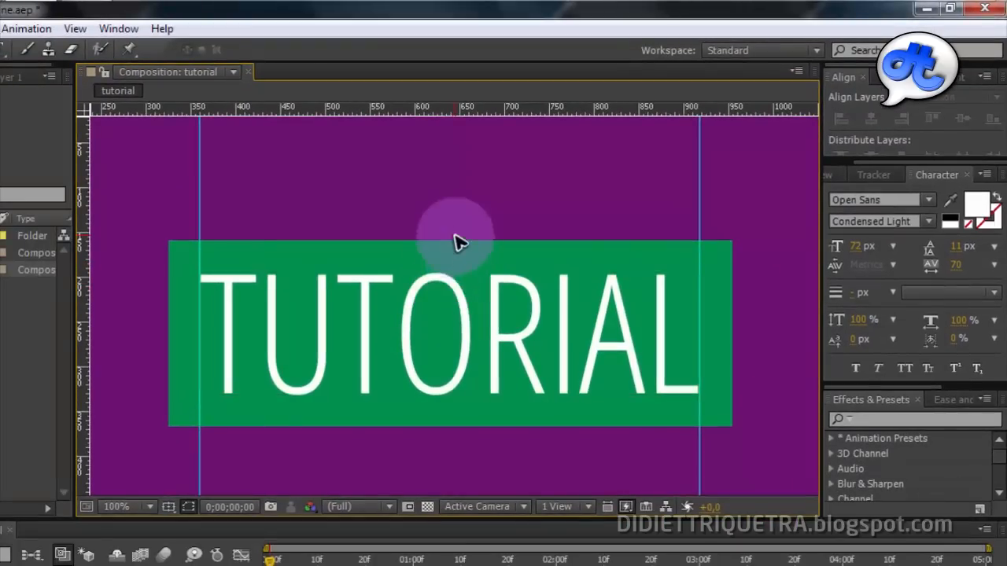
left_click(447, 414)
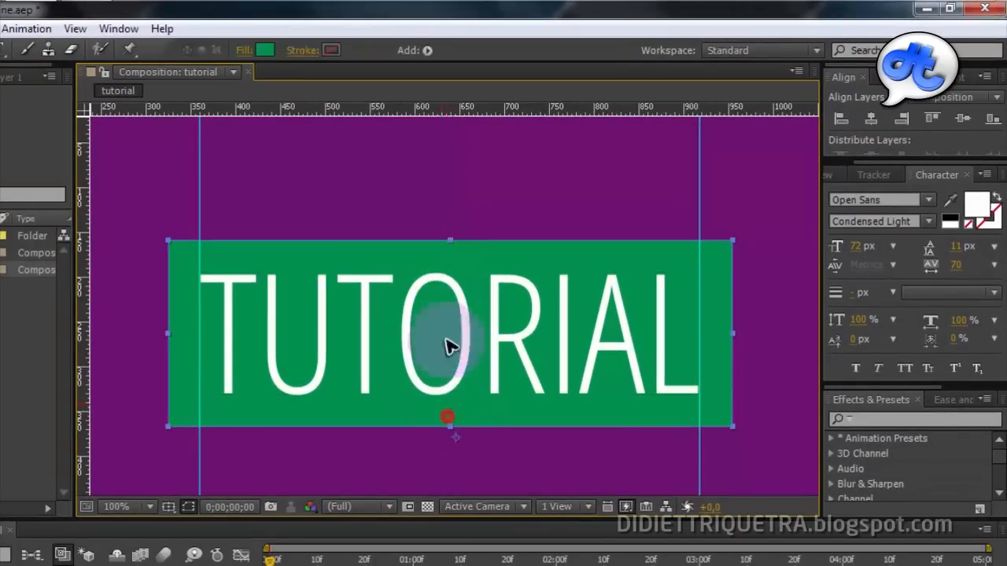
left_click(563, 212)
scroll(461, 259, "down", 2)
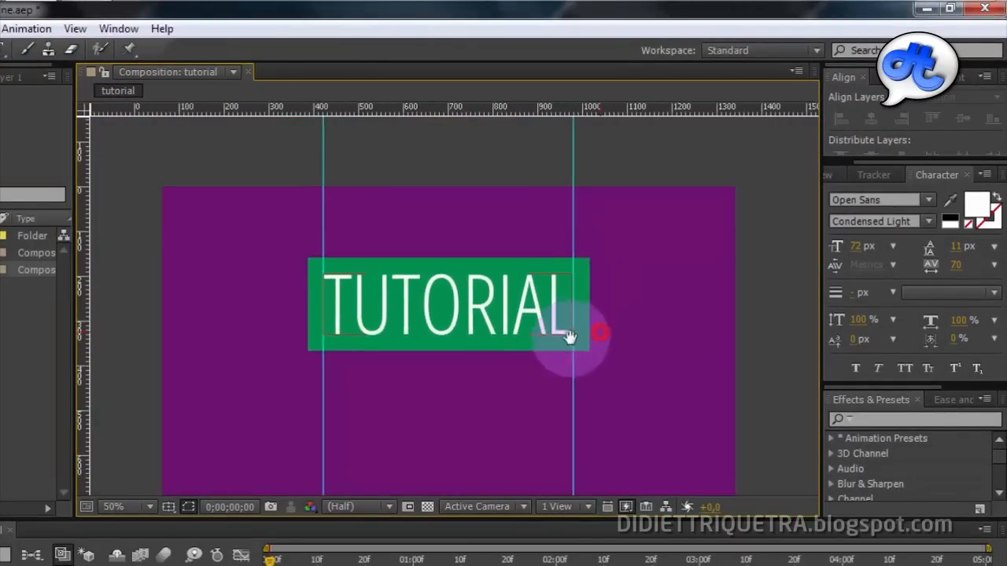
scroll(438, 326, "up", 1)
left_click_drag(404, 328, 480, 319)
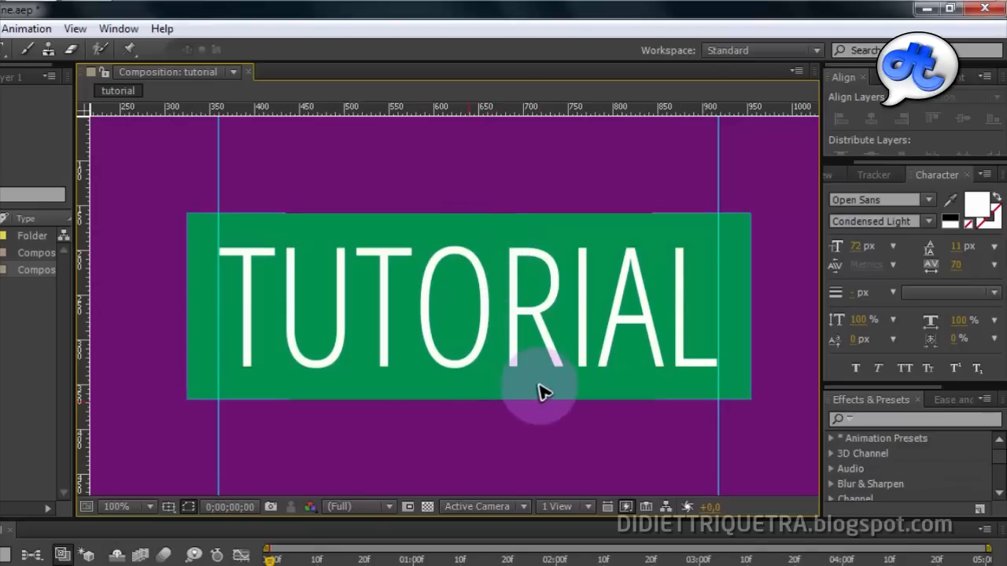
left_click(483, 393)
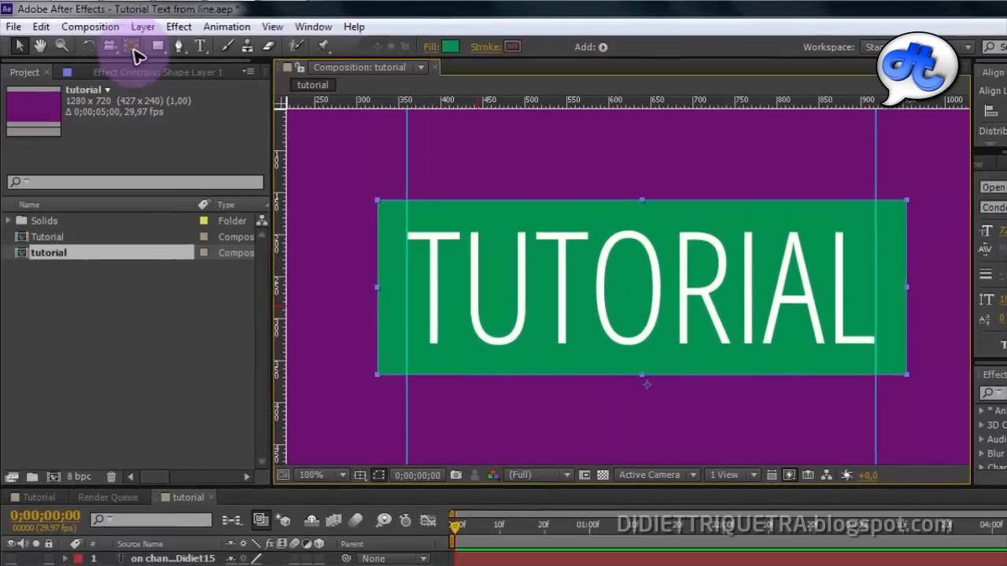
left_click(132, 48)
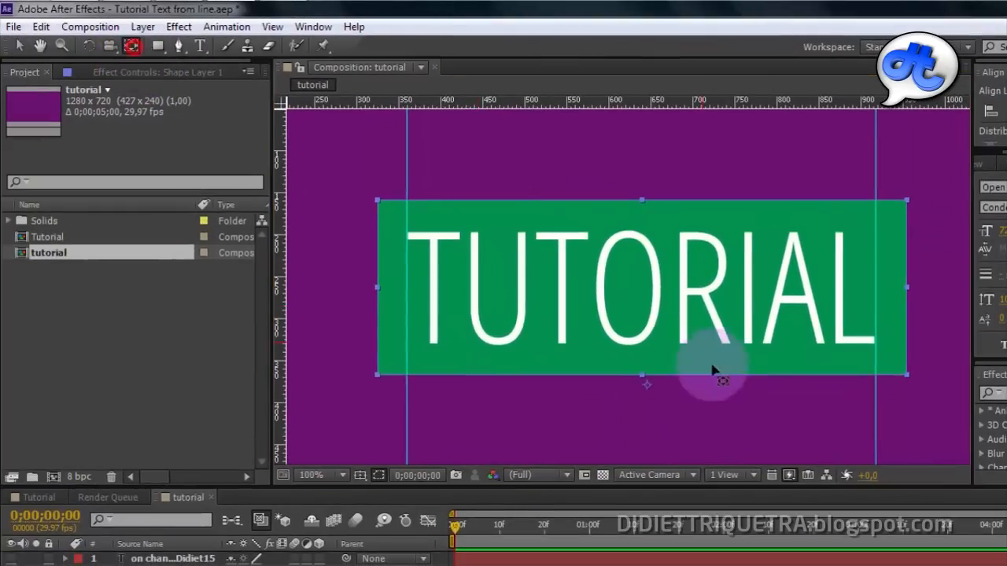
left_click_drag(649, 385, 645, 327)
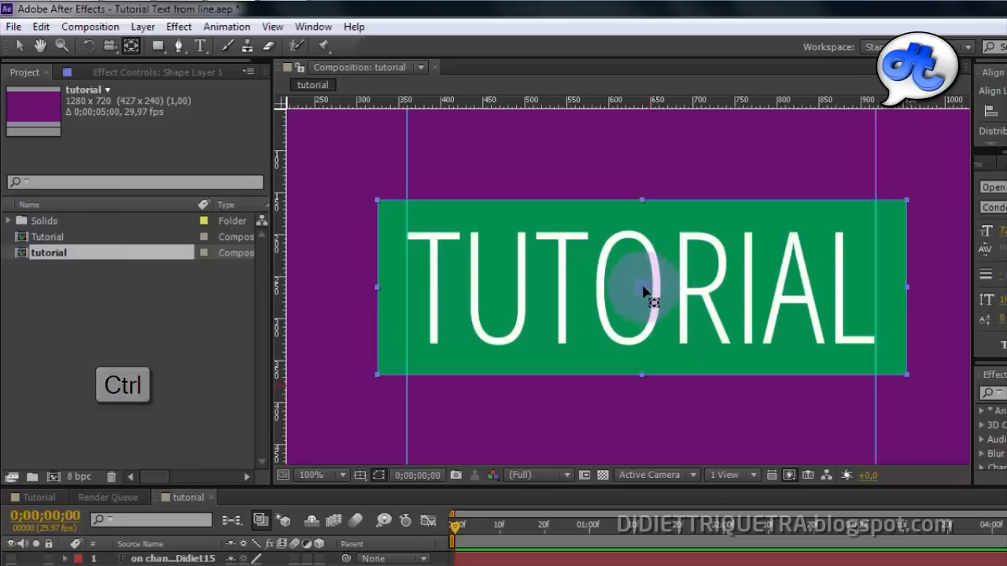
left_click(23, 45)
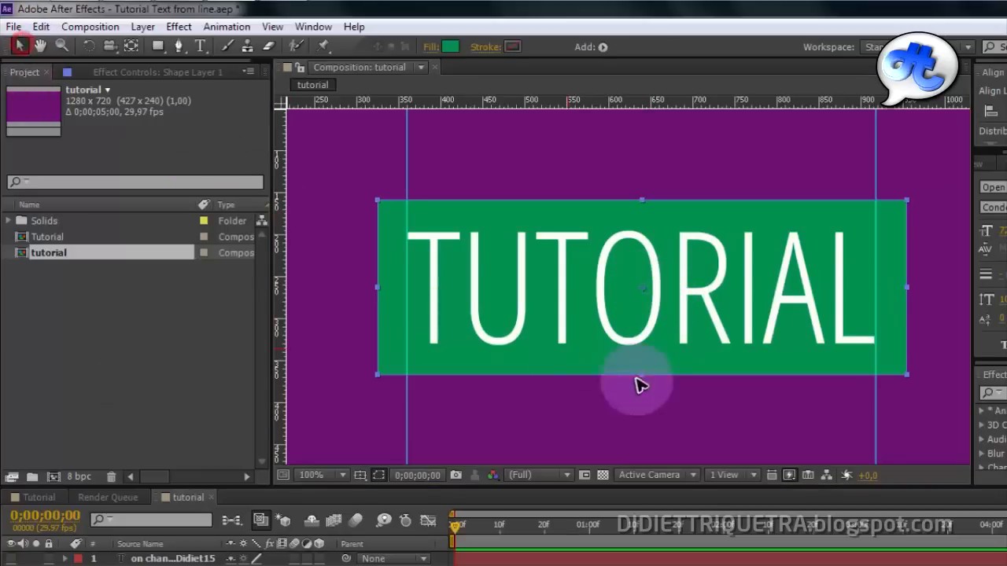
Unlink the green rectangle layer's Scale proportions and add a Scale keyframe at 0;00;00;15 with its present size
left_click(723, 417)
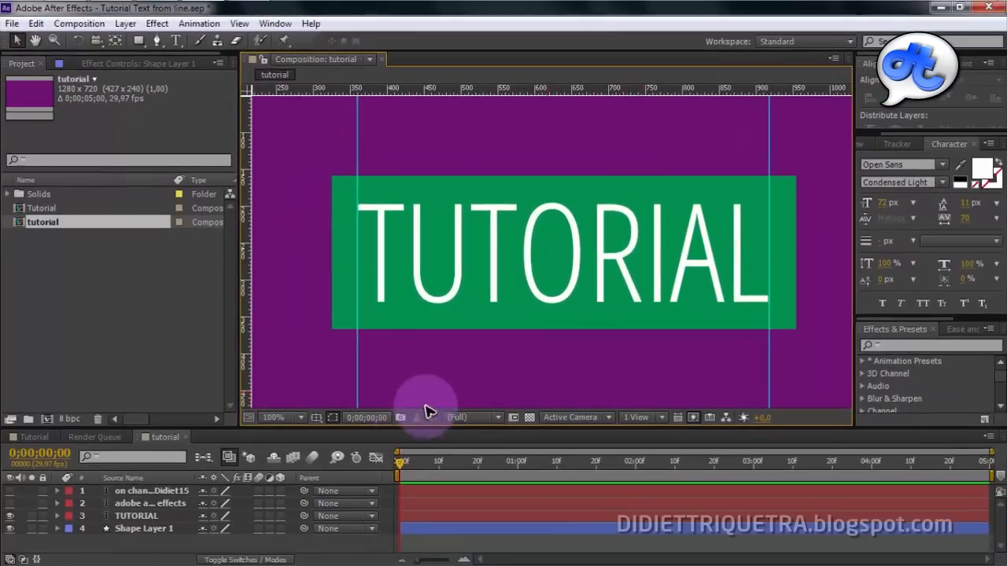
left_click(146, 528)
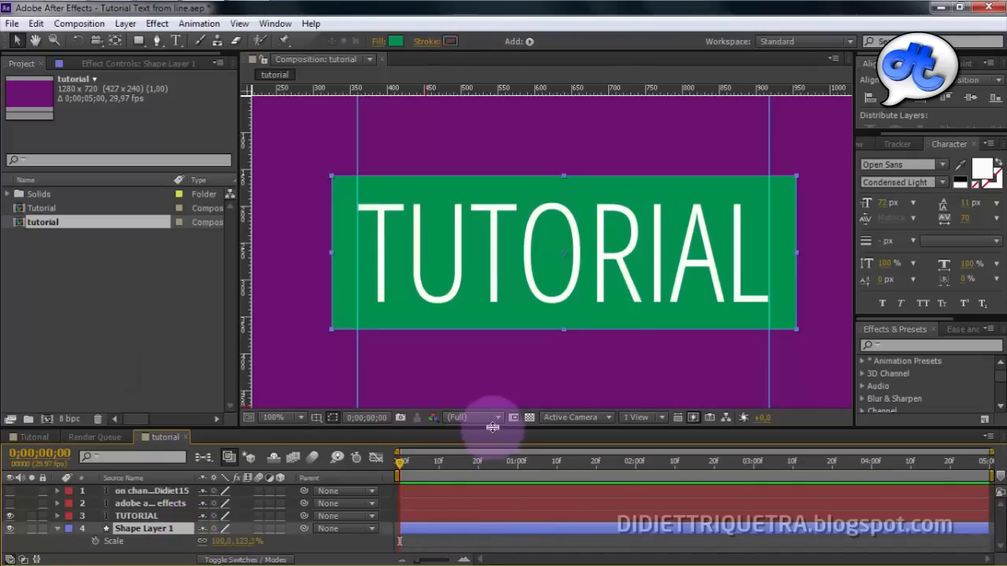
left_click_drag(493, 427, 494, 373)
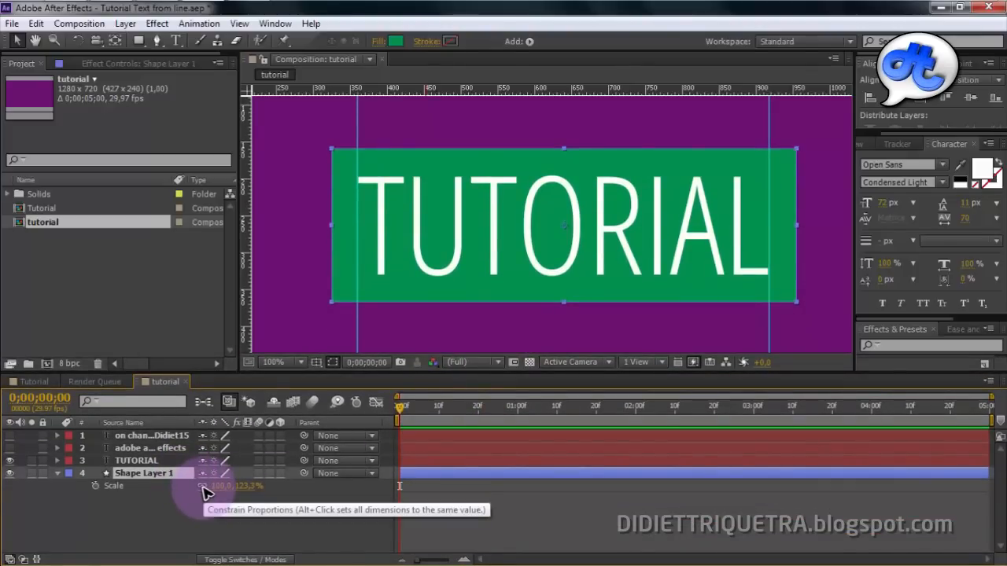
mouse_move(240, 488)
left_mouse_down()
mouse_move(220, 477)
mouse_move(236, 481)
left_mouse_up()
left_click_drag(474, 419, 398, 429)
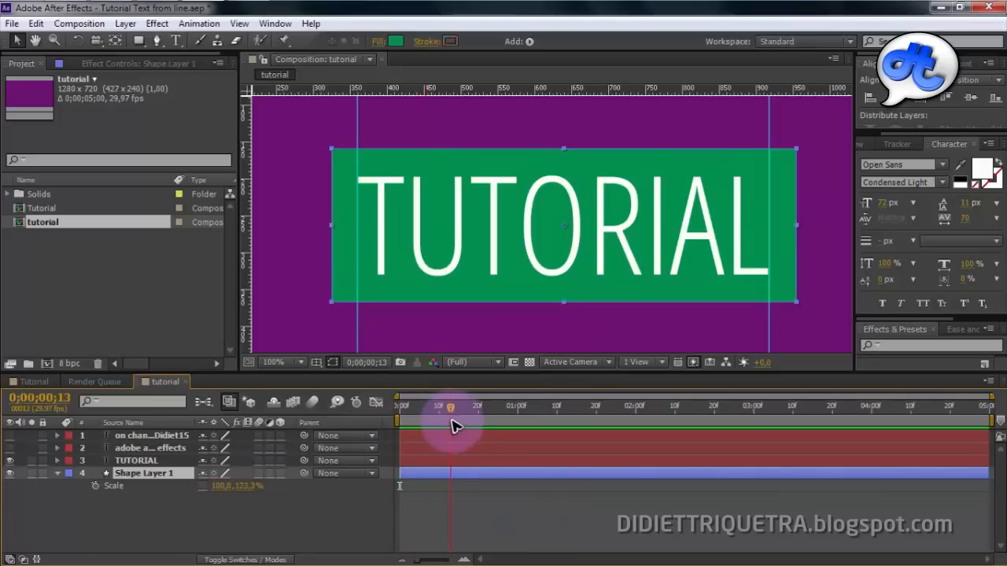
scroll(467, 418, "up", 2)
left_click_drag(485, 398, 373, 405)
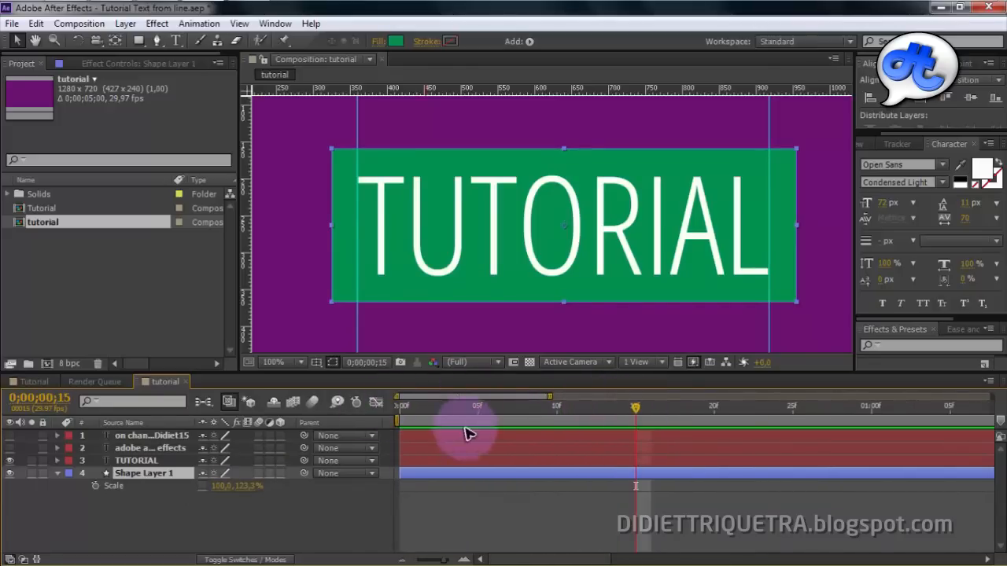
left_click(94, 486)
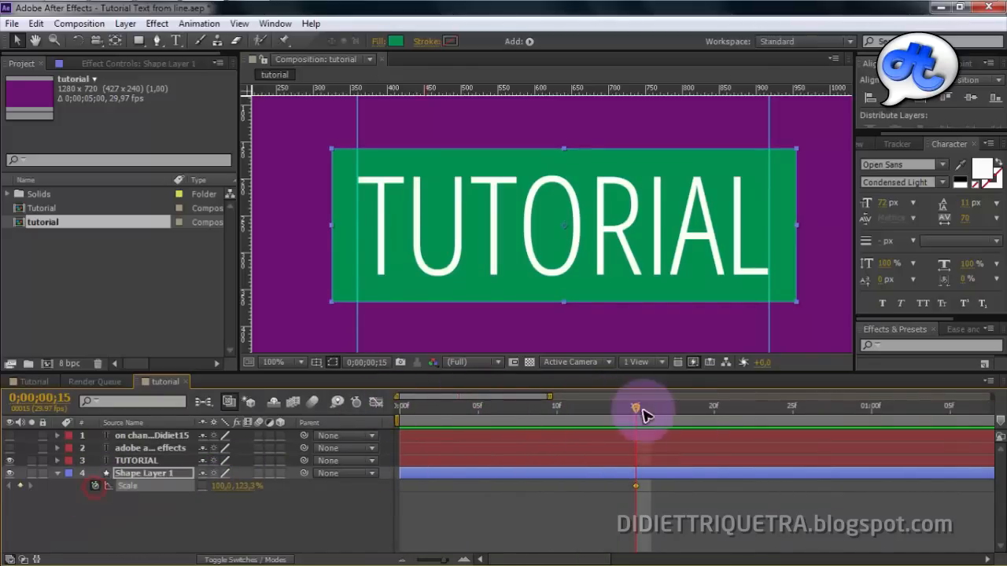
At 0;00;00;00, set the green rectangle layer's vertical Scale to 0%, keeping the horizontal Scale at 100%
left_click_drag(598, 418, 405, 410)
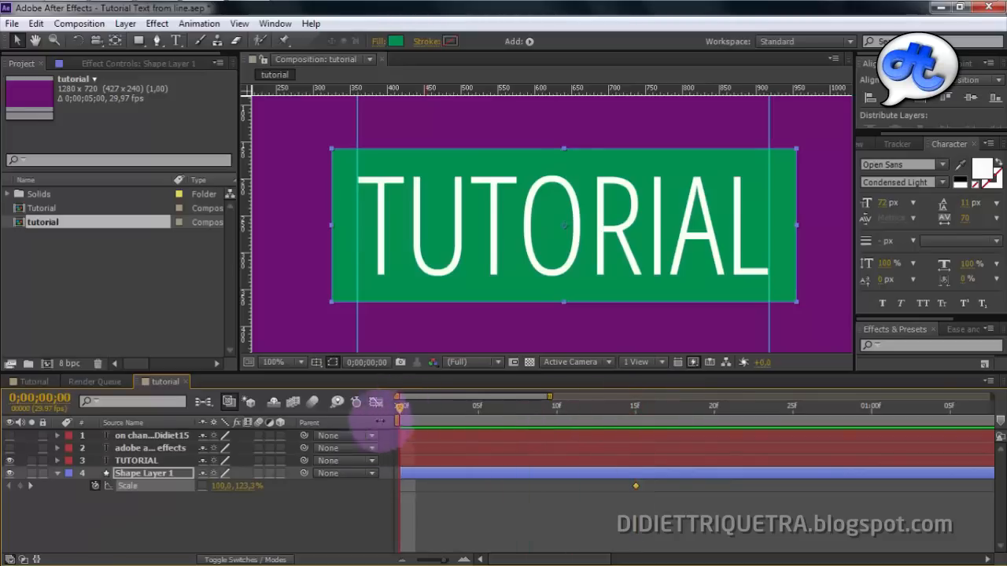
left_click_drag(224, 485, 248, 495)
key("ctrl+z")
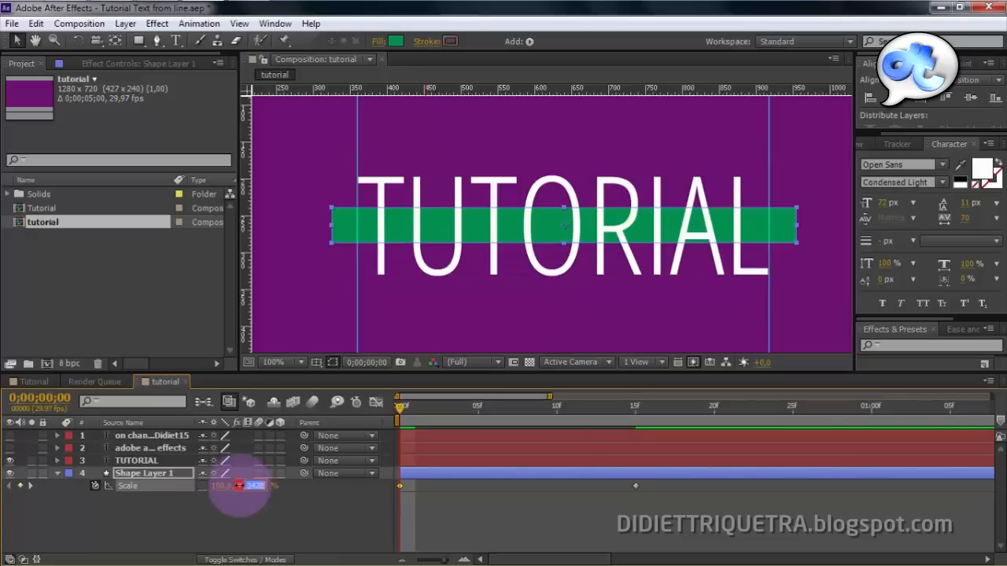
type("0")
key("Return")
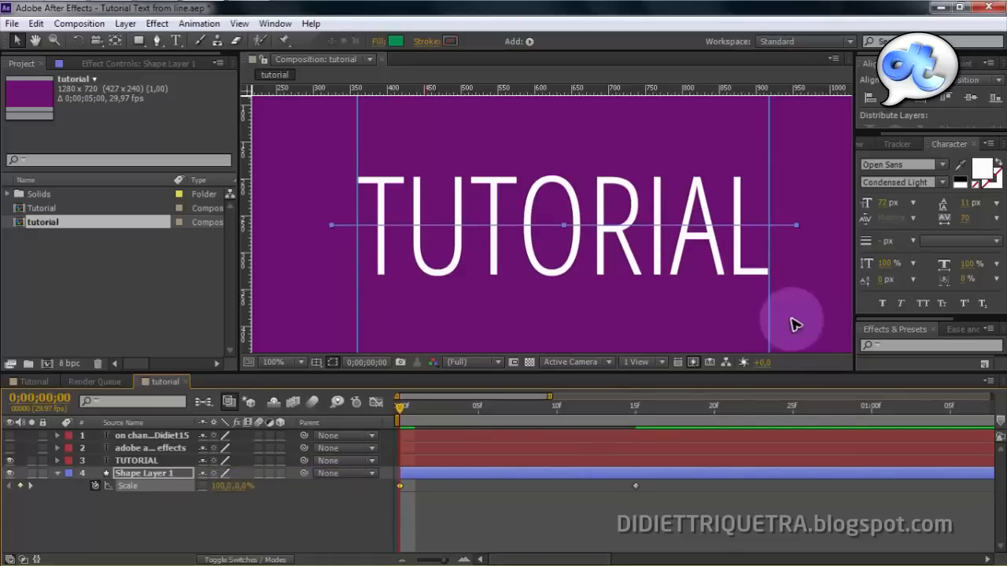
Examine the lines around TUTORIAL in the finished Tutorial composition, and preview the green rectangle's scale animation in the working composition
left_click(35, 383)
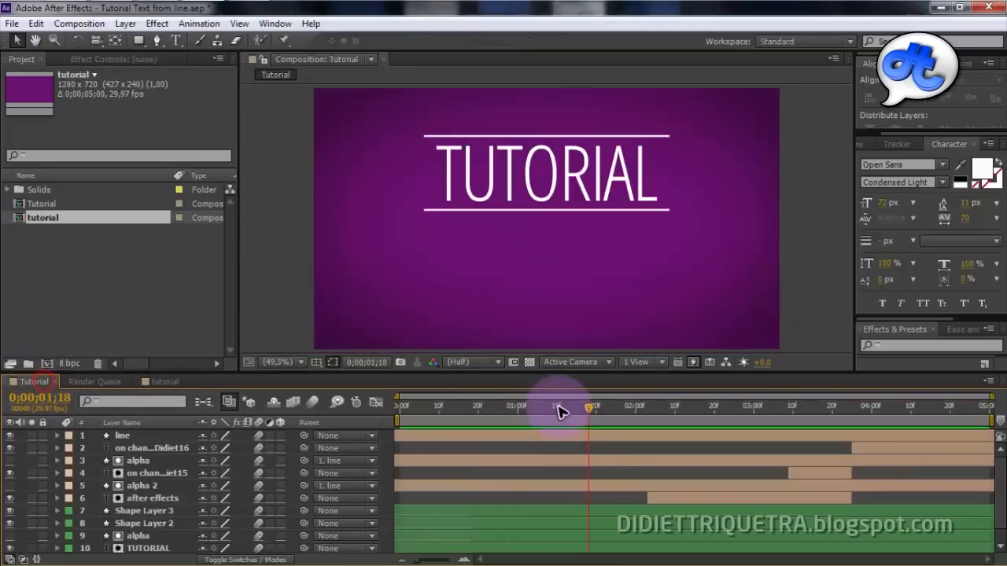
left_click_drag(582, 415, 453, 419)
left_click_drag(525, 423, 607, 410)
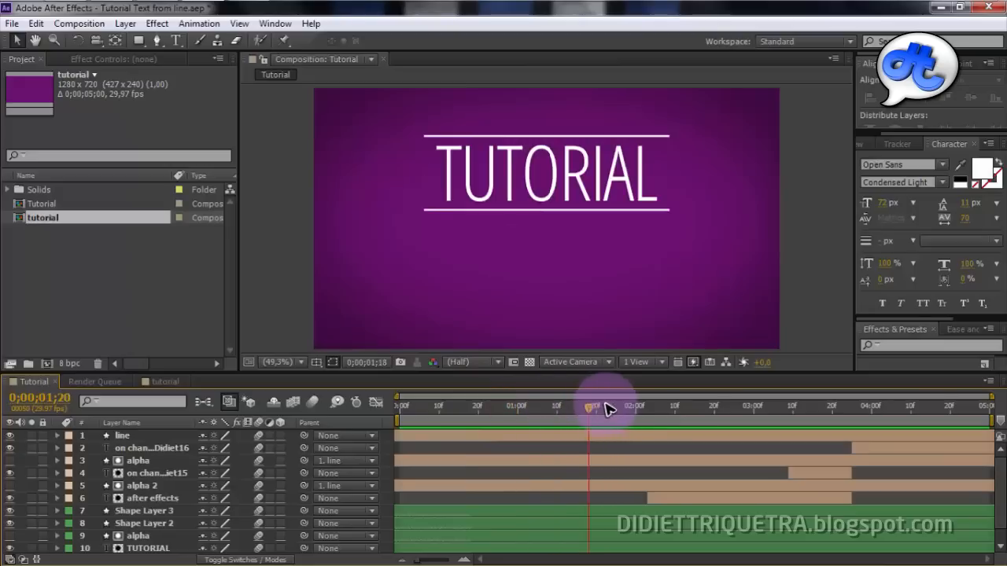
left_click(553, 181)
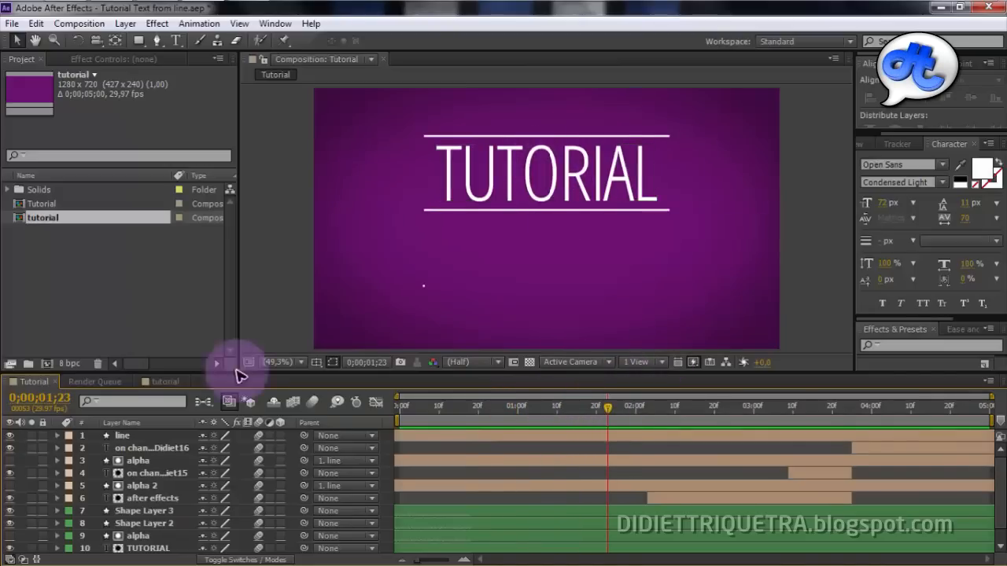
left_click(165, 382)
left_click_drag(598, 409, 369, 426)
key("space")
left_click_drag(515, 414, 385, 422)
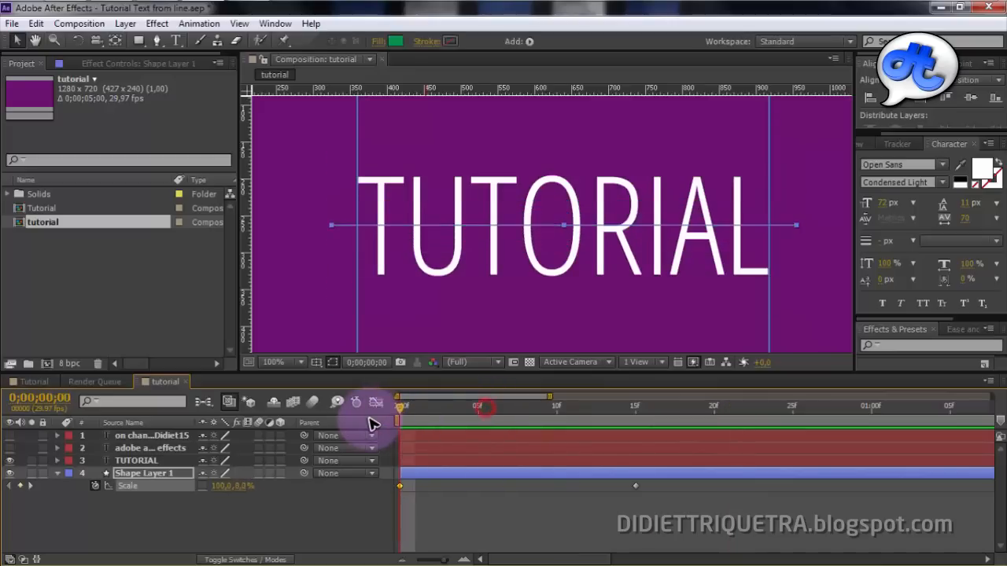
Apply Easy Ease to both Scale keyframes of the green rectangle layer, at frames 0 and 15
left_click_drag(505, 411, 636, 409)
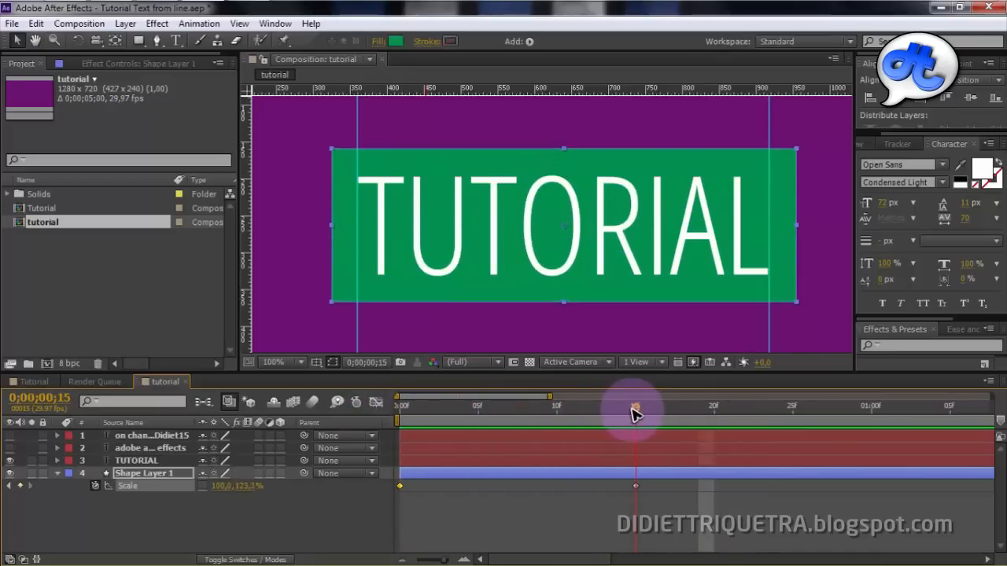
left_click(639, 470)
left_click_drag(656, 481, 392, 494)
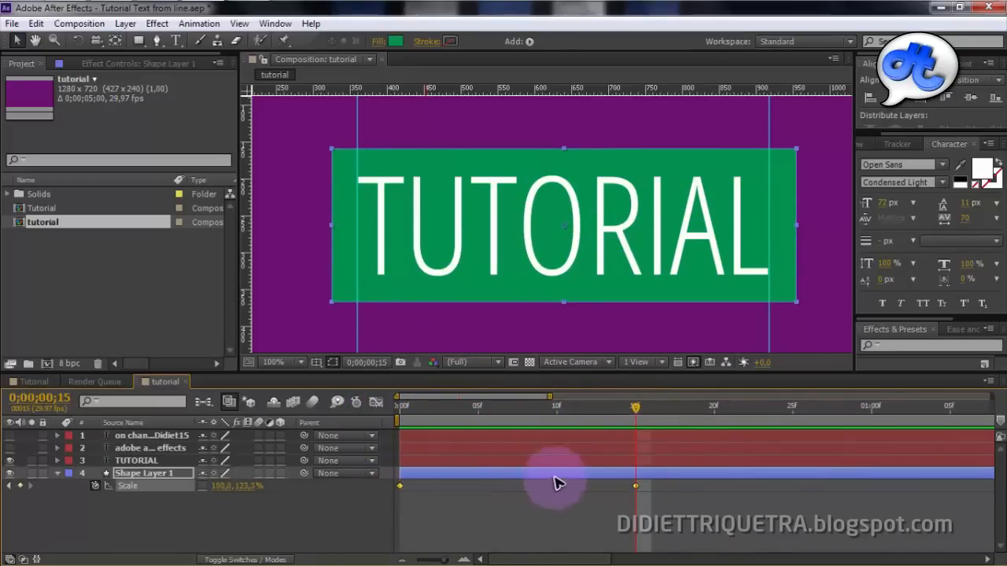
right_click(637, 487)
mouse_move(661, 473)
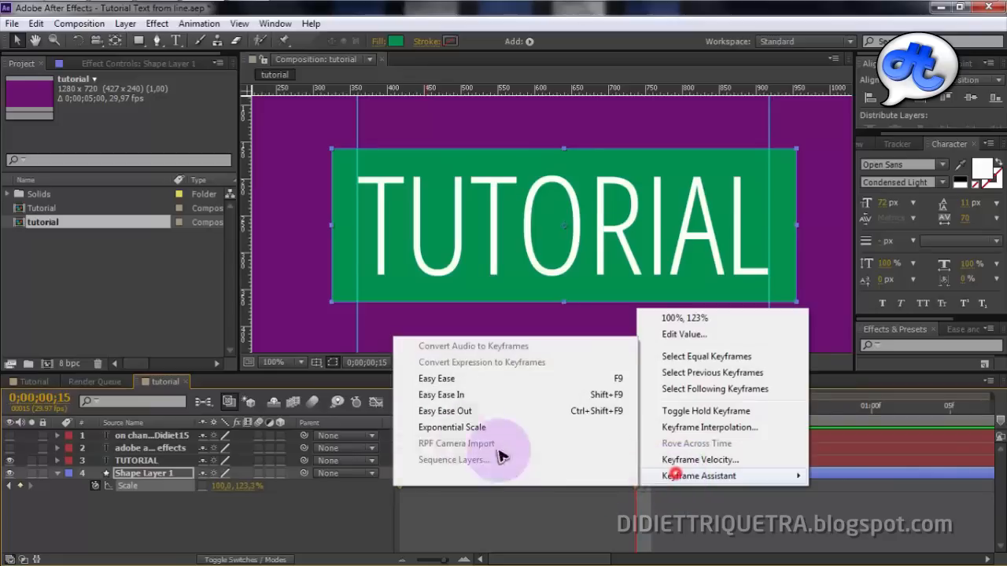
left_click(485, 381)
Stretch both keyframes' handles across the rectangle's vertical Scale curve into a steep S-shape in the Graph Editor, and preview the motion
left_click(375, 403)
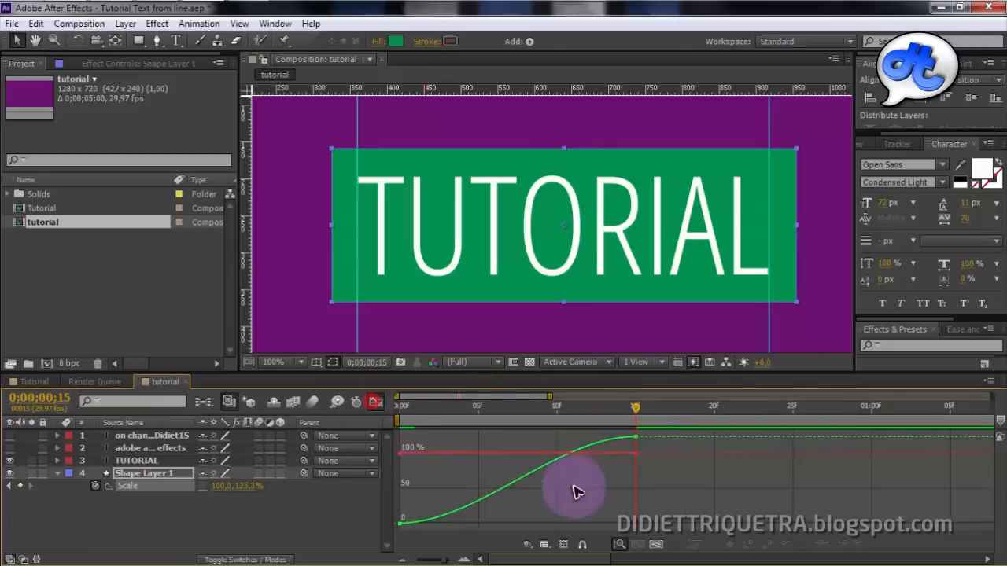
left_click(637, 437)
left_click_drag(556, 441, 359, 449)
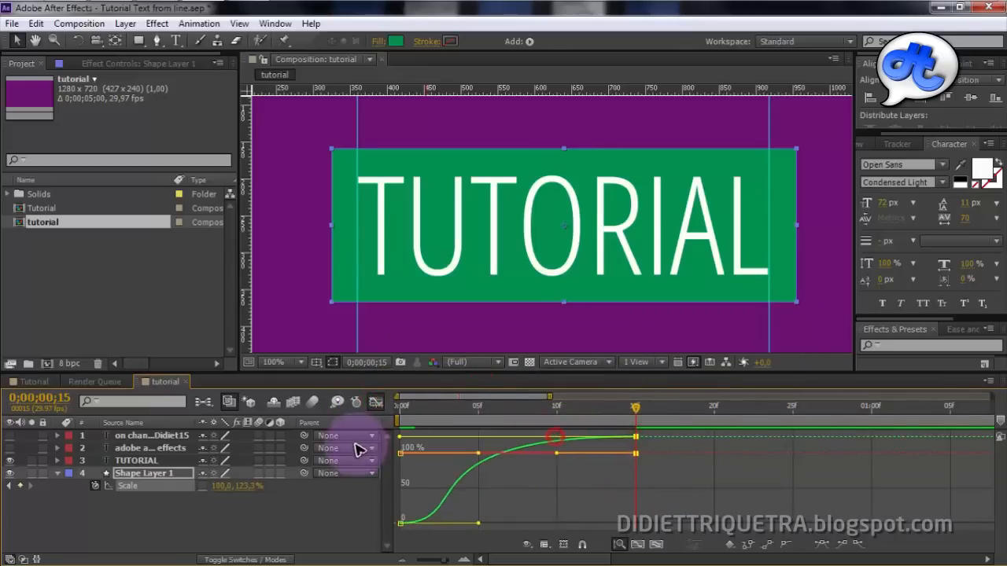
left_click_drag(476, 523, 669, 526)
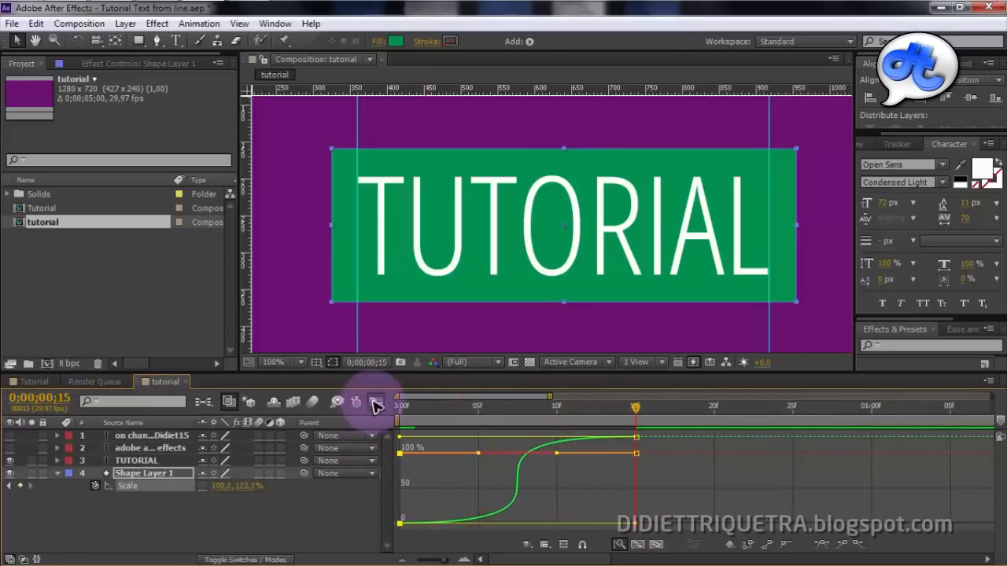
left_click(376, 404)
left_click_drag(458, 408, 367, 415)
key("space")
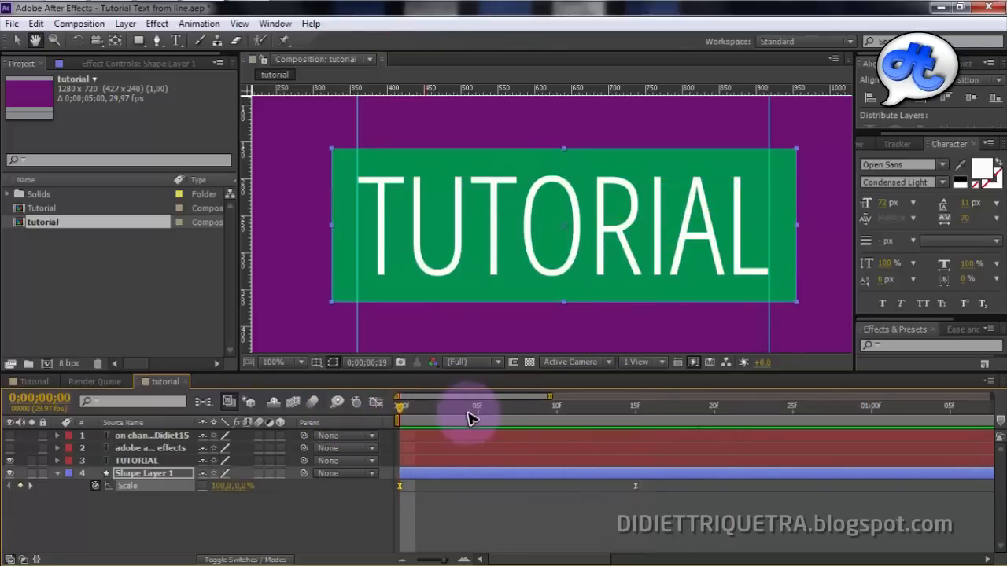
left_click(324, 510)
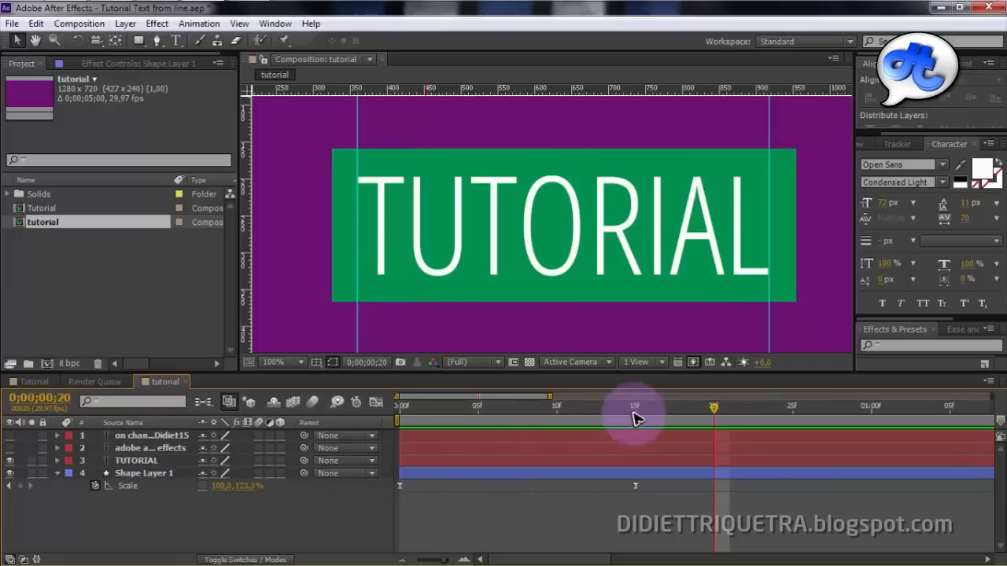
left_click_drag(645, 417, 380, 437)
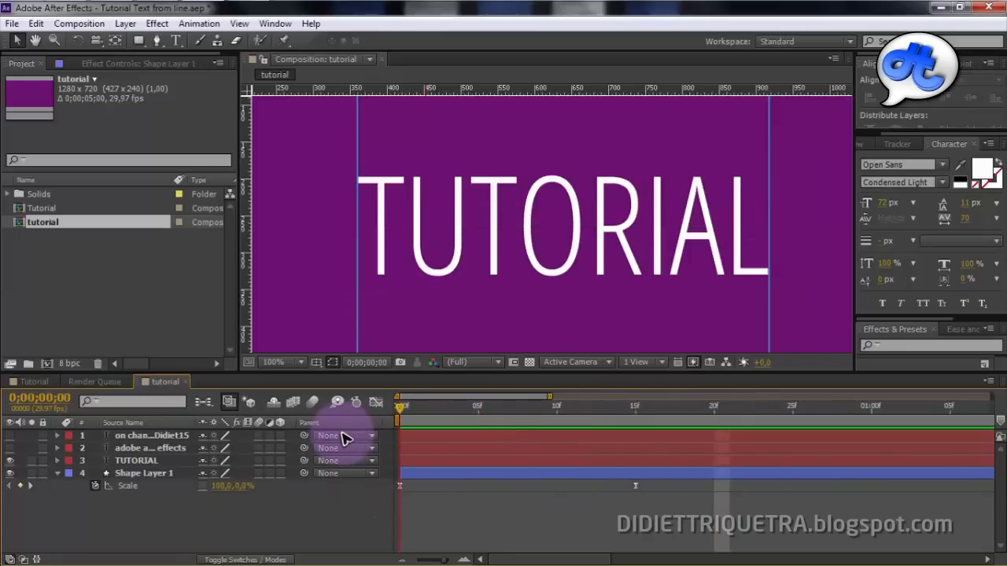
Place a horizontal guide exactly on the collapsed rectangle's center line through the TUTORIAL text at frame 0
left_click(162, 474)
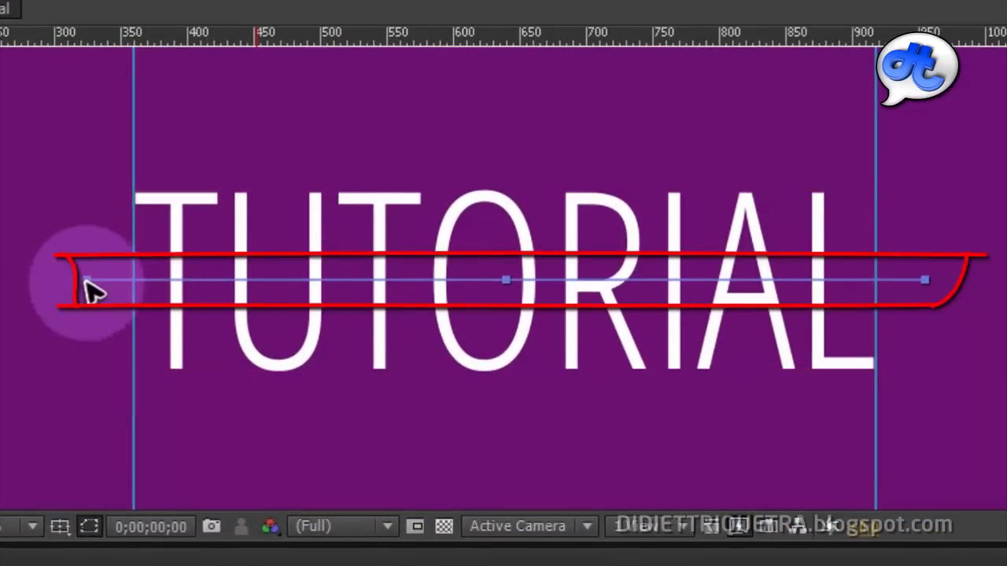
mouse_move(499, 32)
left_mouse_down()
mouse_move(512, 281)
mouse_move(524, 83)
mouse_move(513, 287)
mouse_move(514, 261)
left_mouse_up()
scroll(515, 260, "up", 1)
scroll(515, 260, "up", 1)
left_click_drag(587, 205, 573, 278)
scroll(571, 236, "down", 2)
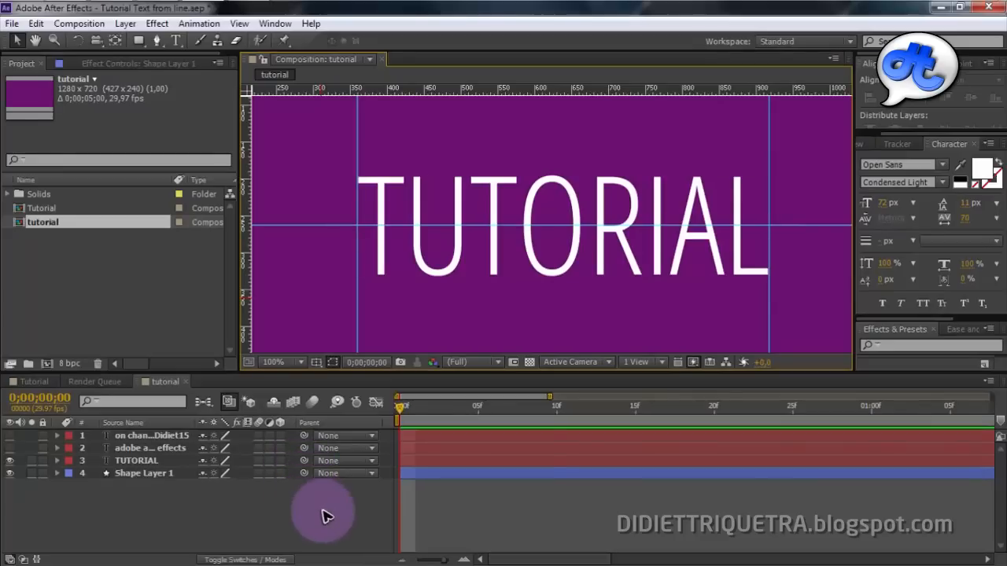
Add a new shape layer with the Pen tool ready, and check the title lines in the finished Tutorial composition at 0;00;02;12
right_click(326, 516)
left_click(376, 354)
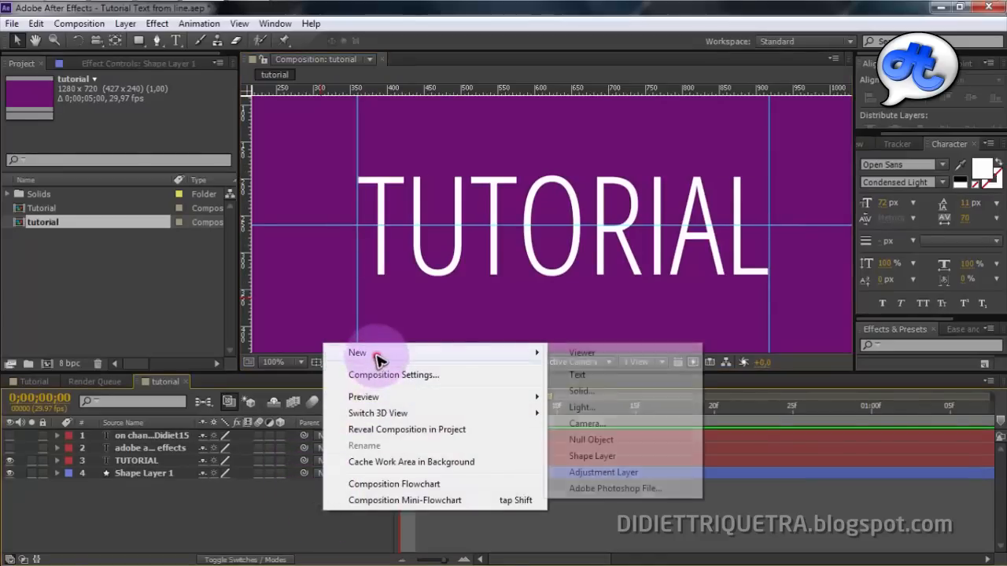
left_click(605, 456)
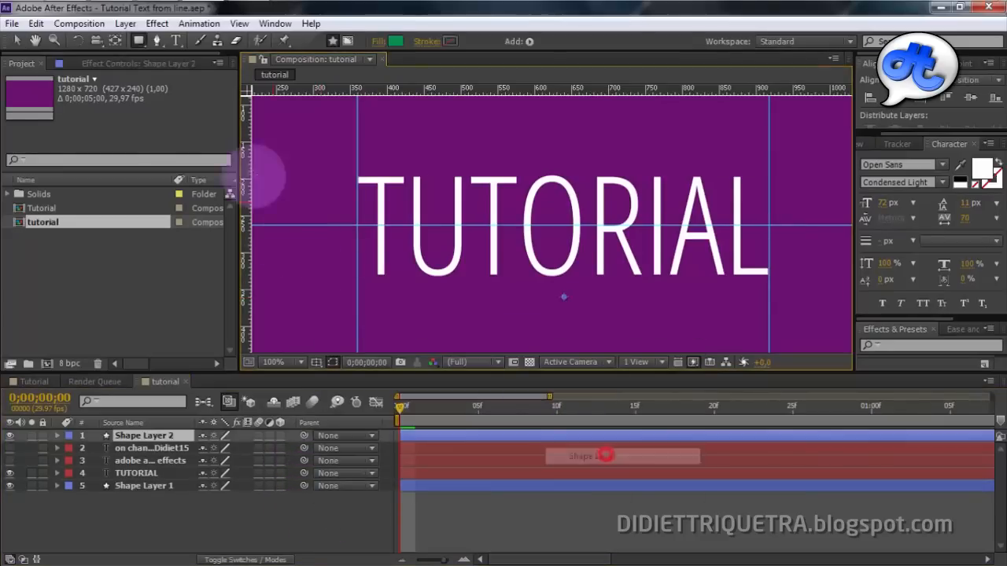
left_click(156, 44)
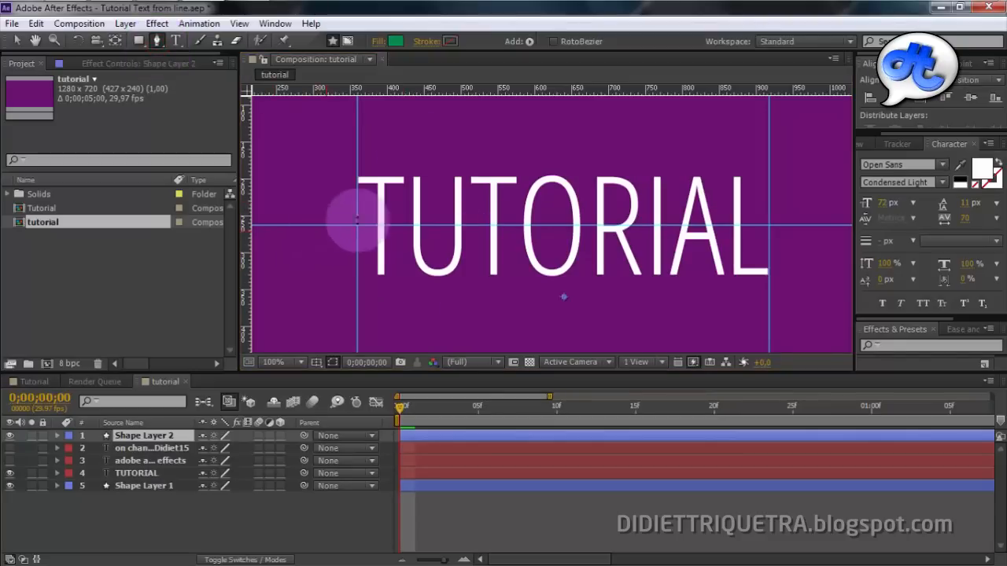
left_click(34, 381)
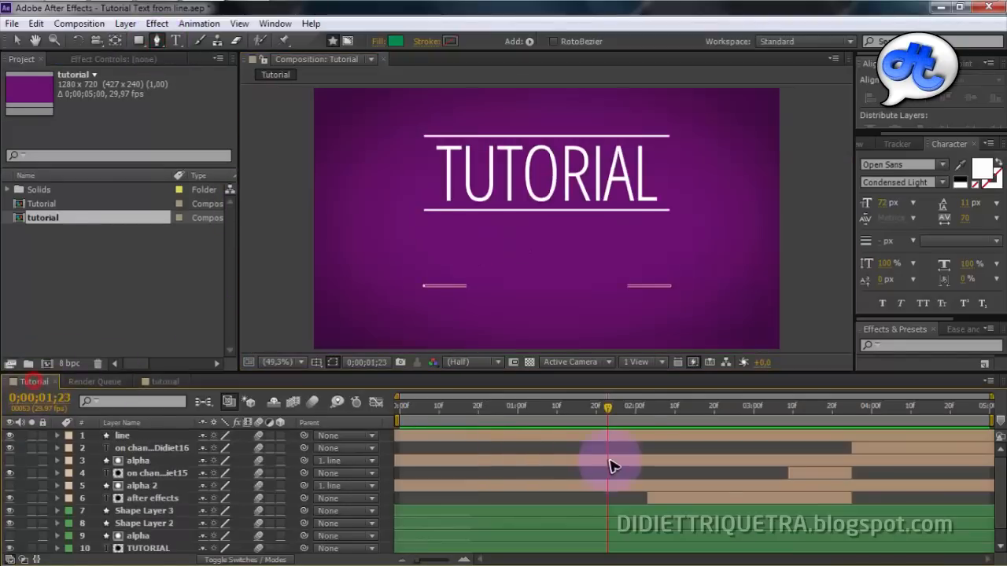
left_click_drag(611, 408, 683, 408)
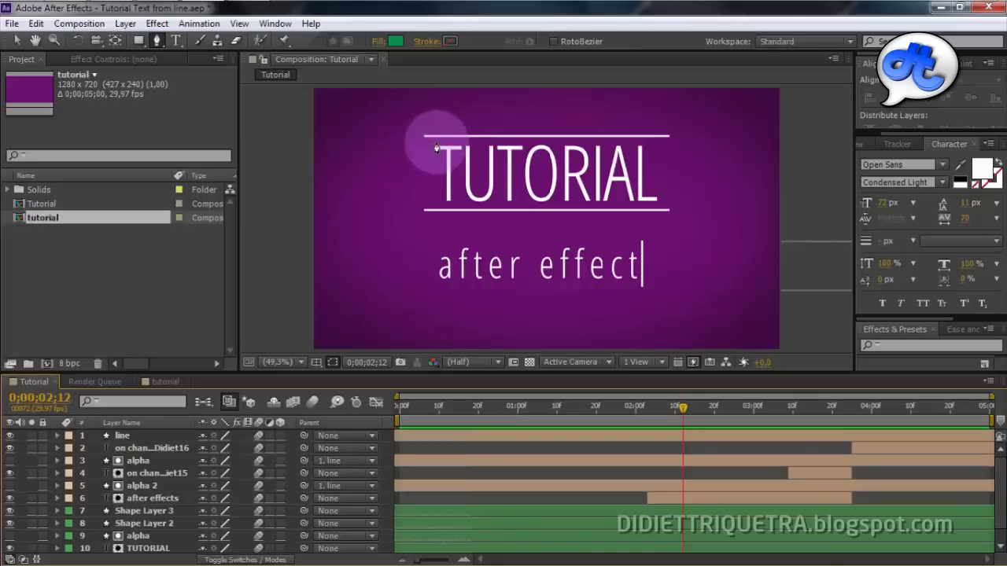
left_click(163, 382)
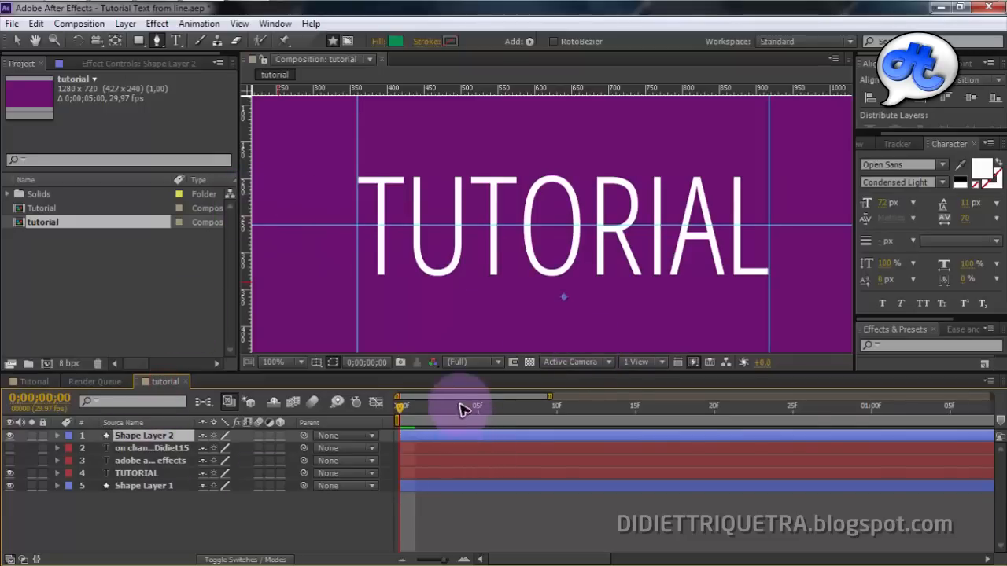
At 0;00;00;08, place vertical guides on the green rectangle's left and right edges, at about 320 and 950 px
left_click_drag(494, 410, 531, 411)
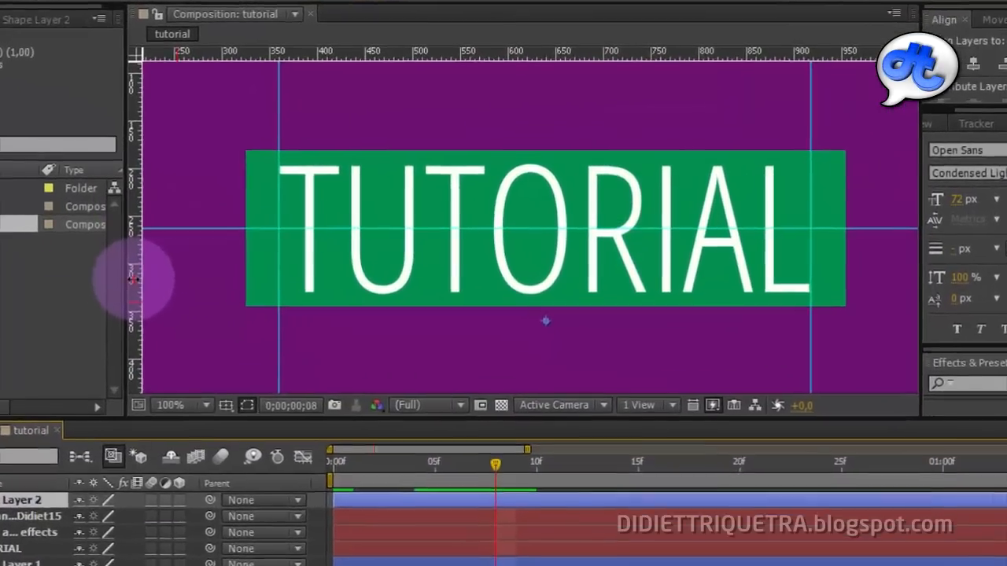
left_click_drag(214, 268, 285, 272)
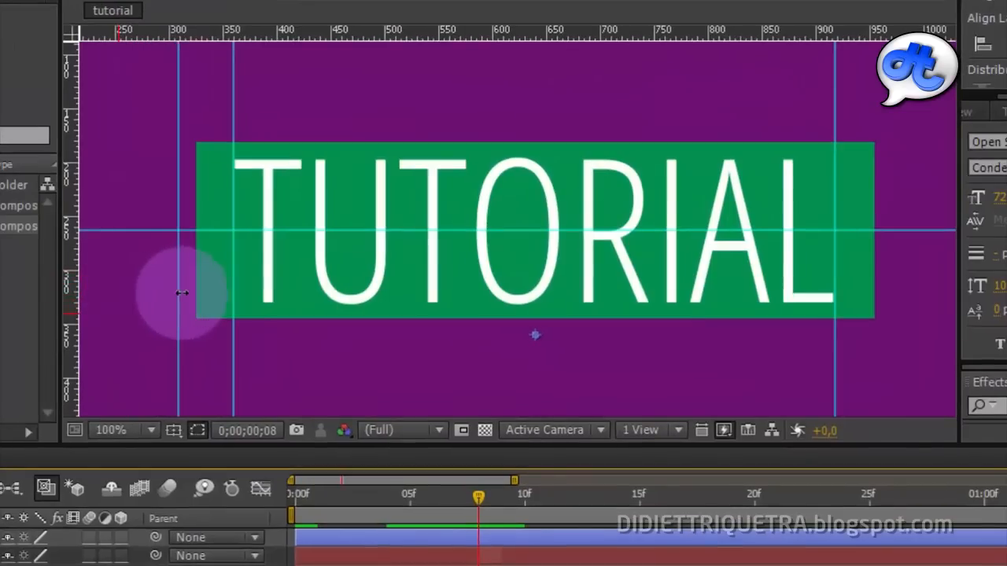
left_click_drag(198, 292, 211, 292)
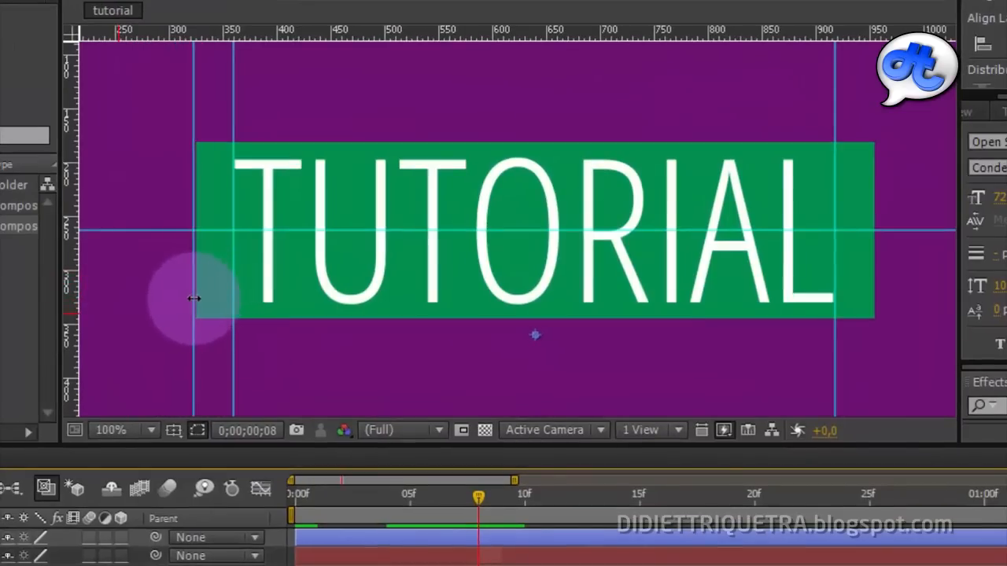
left_click_drag(195, 296, 196, 296)
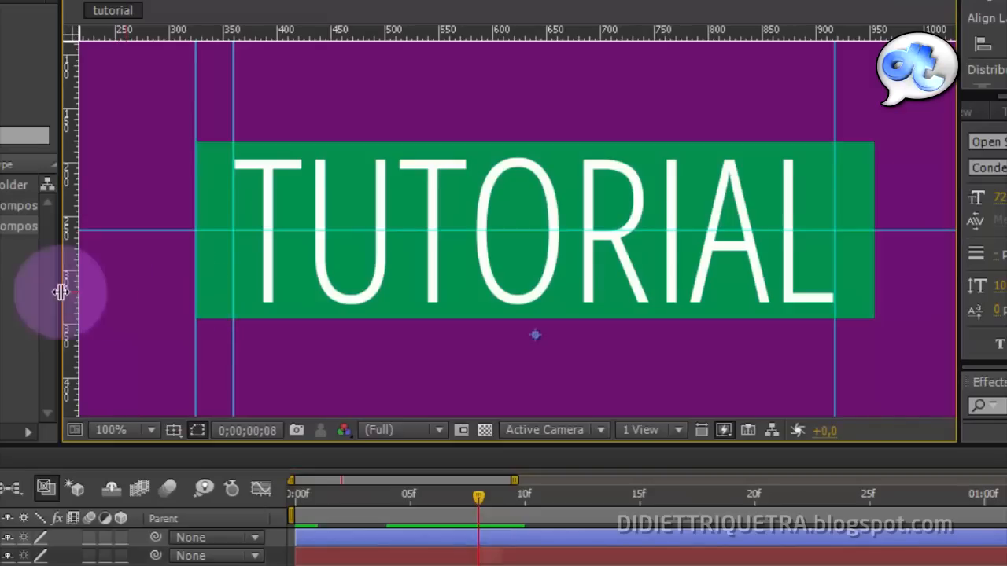
left_click_drag(70, 293, 741, 324)
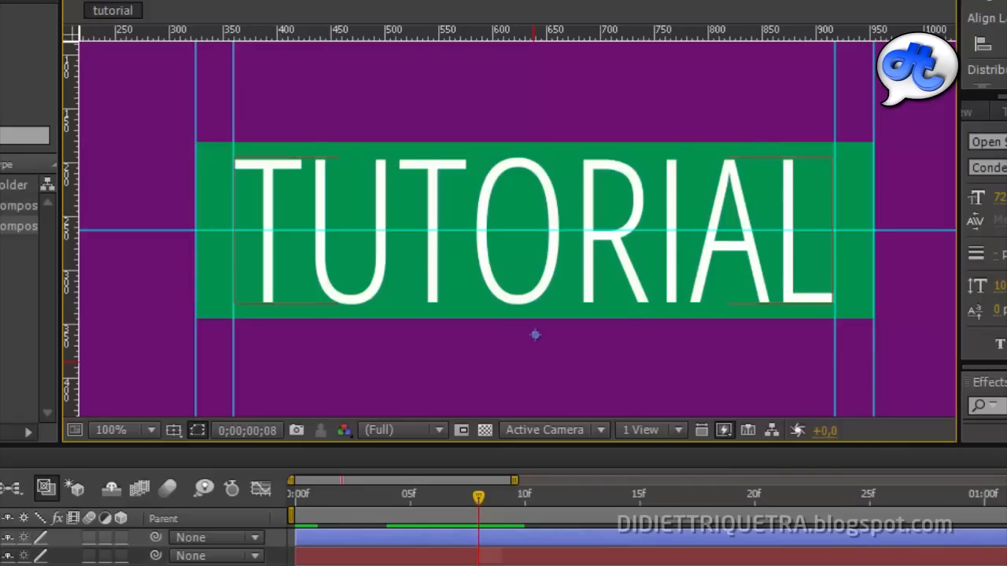
At frame 0, draw a straight horizontal line from the left outer vertical guide to the right outer one, near the center guide
left_click_drag(477, 501, 265, 499)
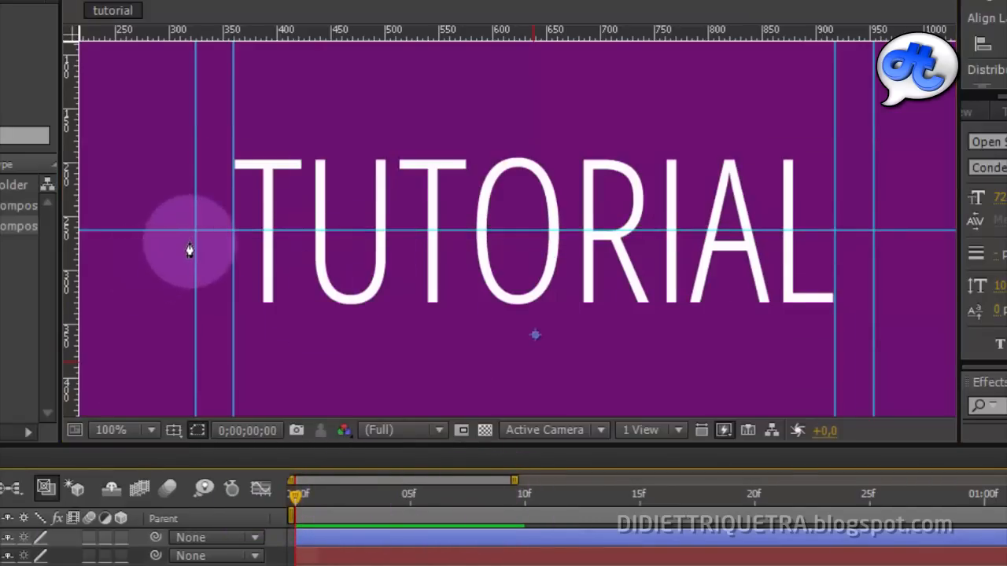
scroll(195, 238, "up", 2)
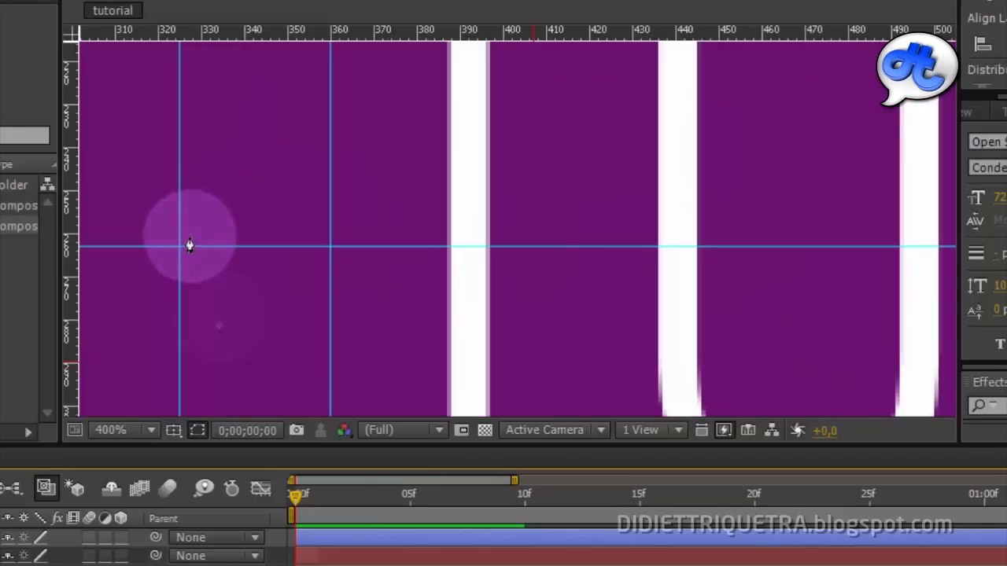
left_click_drag(816, 297, 185, 314)
left_click_drag(658, 299, 140, 310)
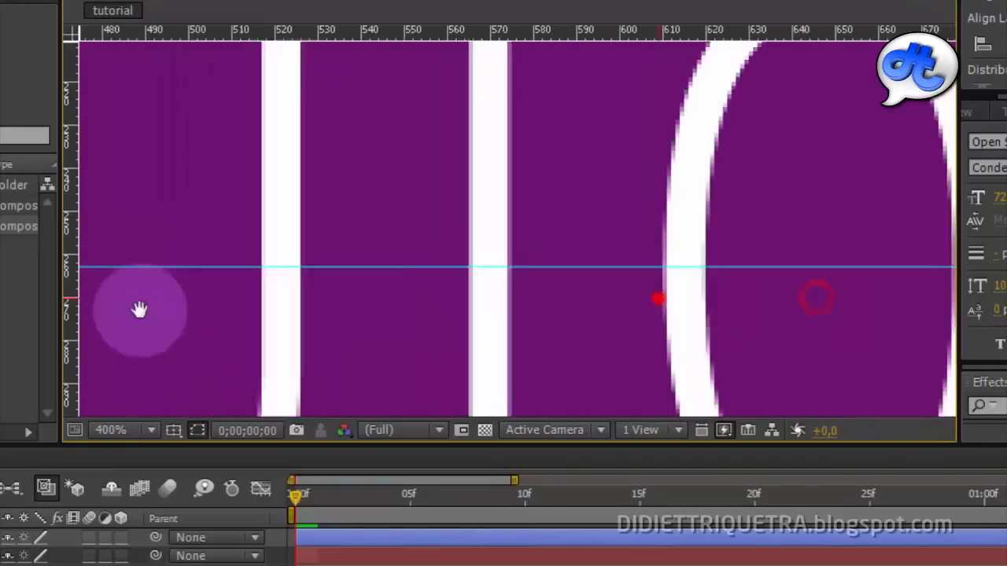
left_click_drag(569, 306, 159, 303)
left_click_drag(595, 318, 294, 305)
left_click_drag(650, 319, 172, 314)
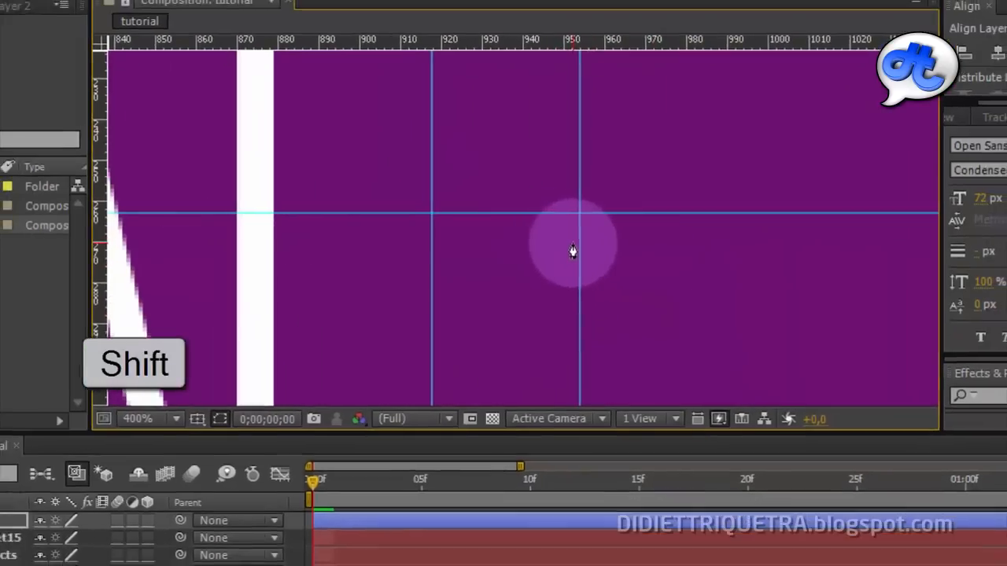
left_click(575, 229, "shift")
Move the drawn line vertically onto the horizontal center guide, keeping its ends on the two outer vertical guides
left_click(17, 41)
scroll(464, 222, "down", 1)
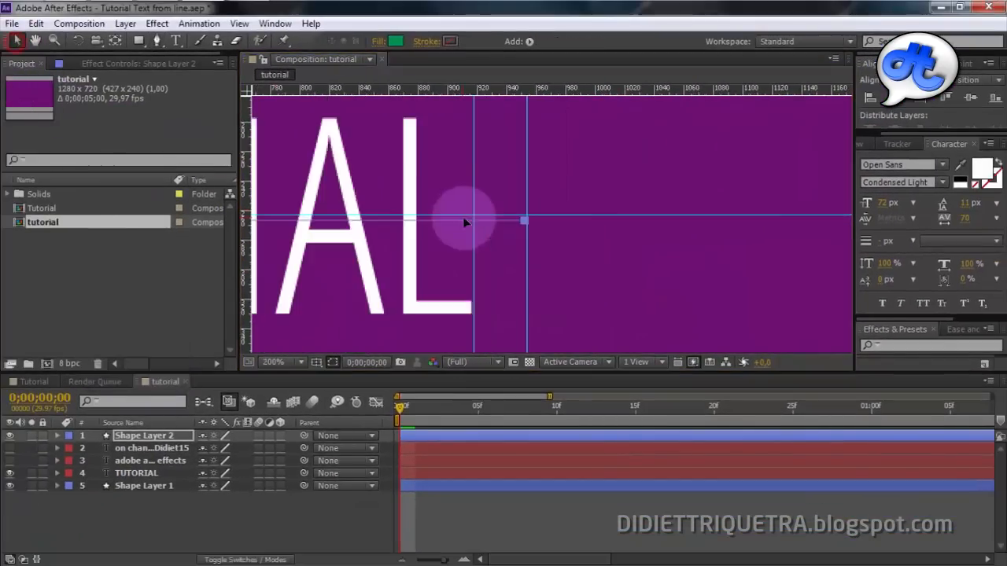
left_click_drag(388, 239, 596, 269)
left_click_drag(340, 281, 555, 268)
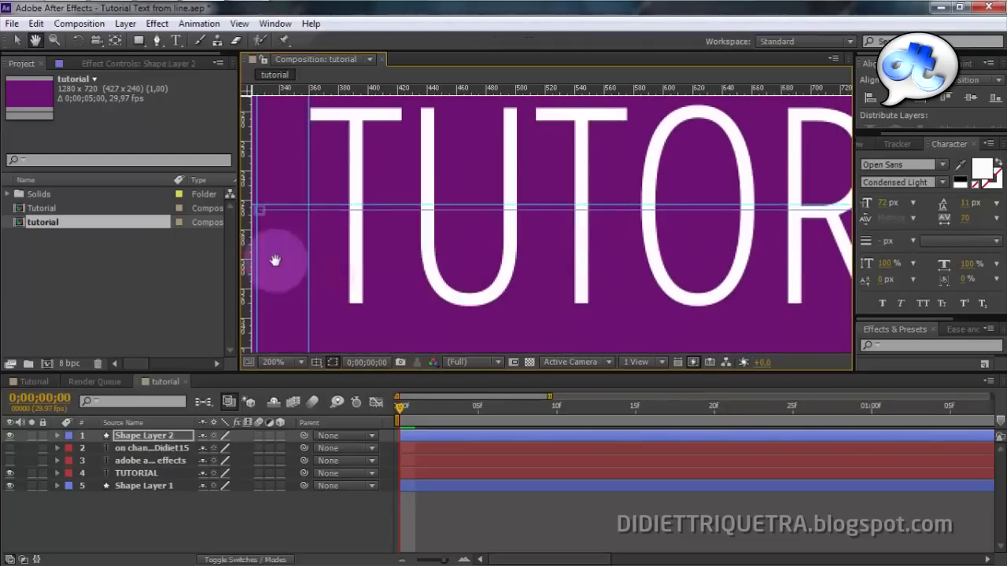
left_click_drag(274, 263, 485, 241)
left_click(17, 43)
scroll(473, 243, "up", 1)
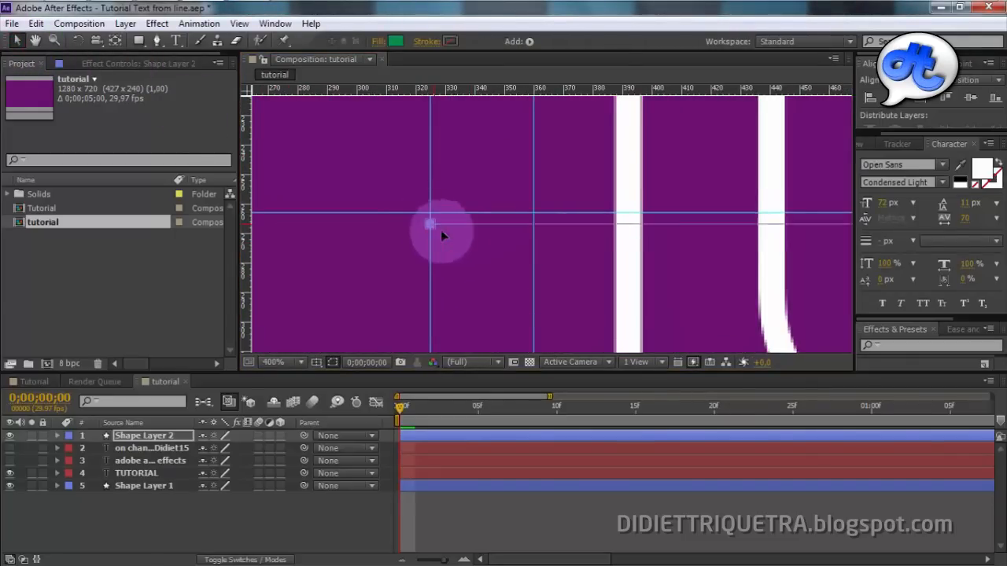
key("h")
left_click_drag(612, 256, 289, 258)
left_click_drag(667, 263, 445, 265)
left_click_drag(620, 267, 472, 271)
left_click_drag(686, 274, 435, 282)
left_click_drag(596, 283, 263, 286)
left_click_drag(645, 266, 315, 271)
key("v")
left_click_drag(464, 248, 465, 246)
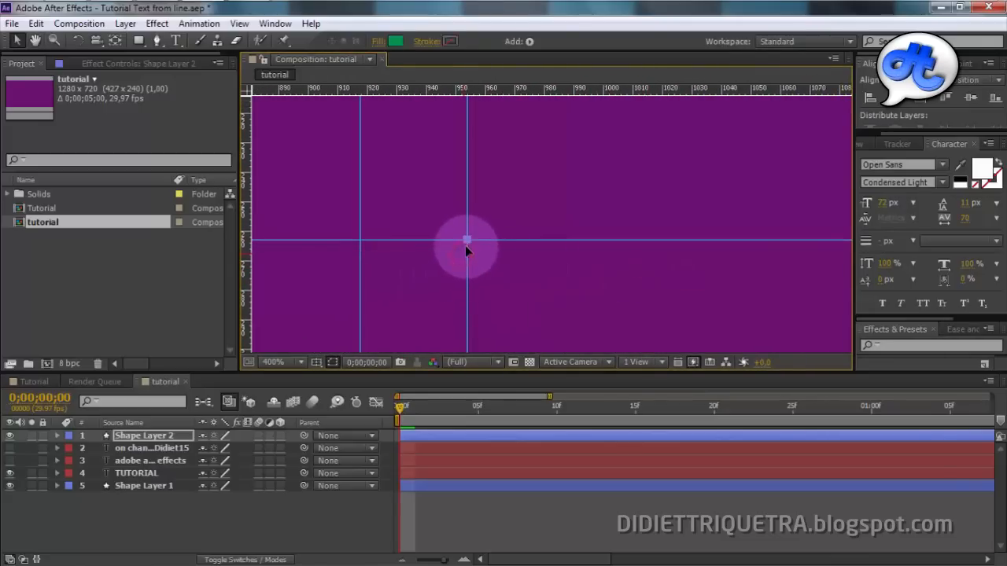
Examine the line's left end and overall alignment against the horizontal guide and the outer vertical guides
key("h")
left_click_drag(402, 272, 767, 262)
left_click_drag(338, 267, 686, 239)
left_click(207, 239)
left_click_drag(466, 237, 696, 241)
left_click_drag(635, 240, 748, 241)
left_click_drag(337, 251, 878, 249)
left_click_drag(556, 250, 914, 242)
left_click_drag(647, 247, 469, 263)
key("v")
scroll(703, 235, "down", 5)
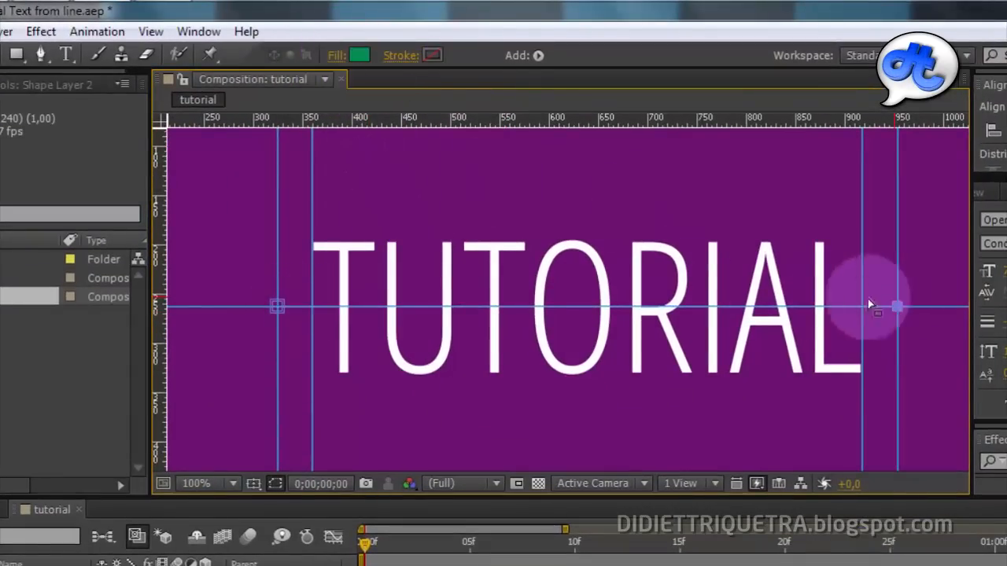
Set the line's fill to None and give it a Solid Color stroke
left_click(337, 59)
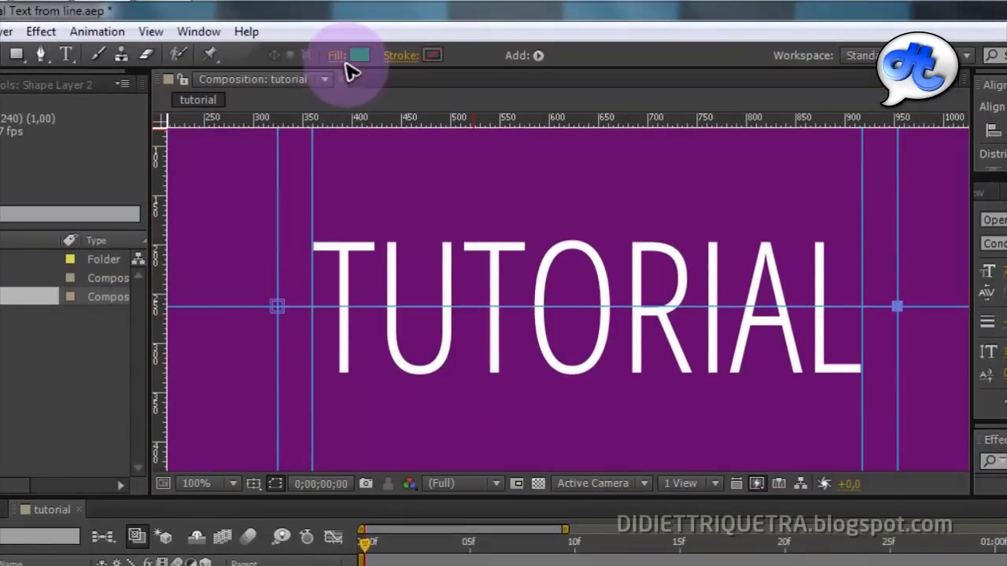
left_click(337, 60)
left_click_drag(315, 160, 326, 177)
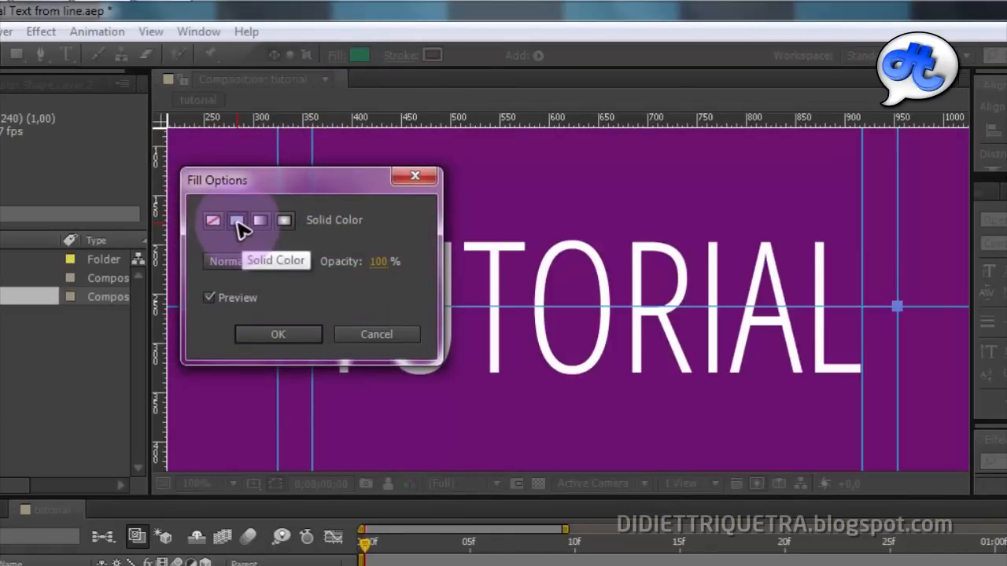
left_click(213, 221)
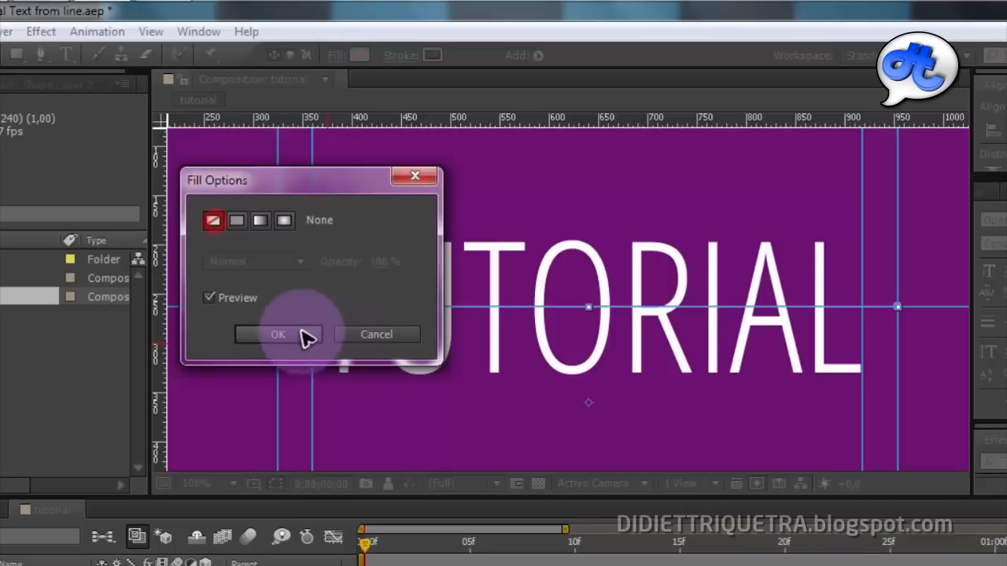
left_click(302, 336)
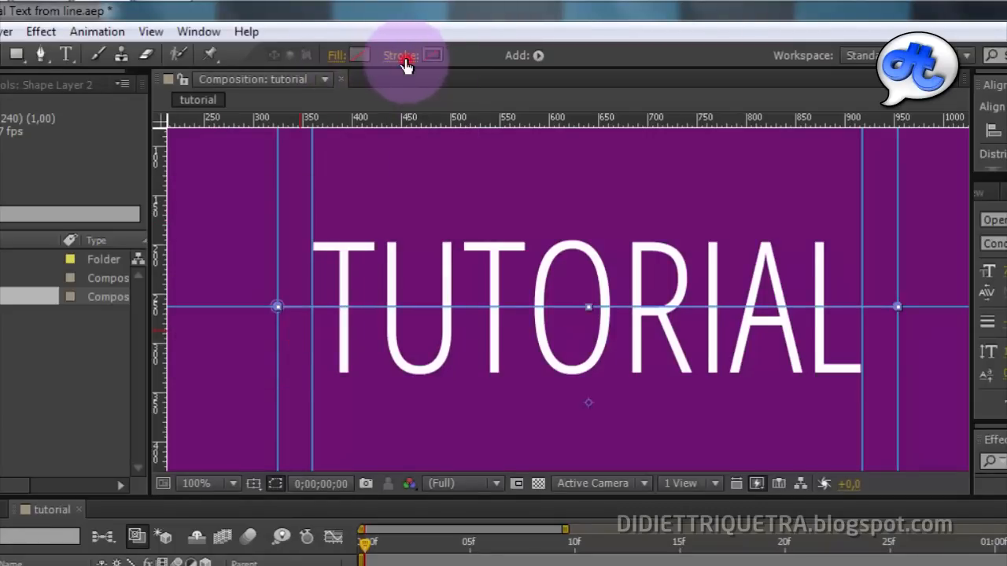
left_click(405, 62)
left_click(240, 227)
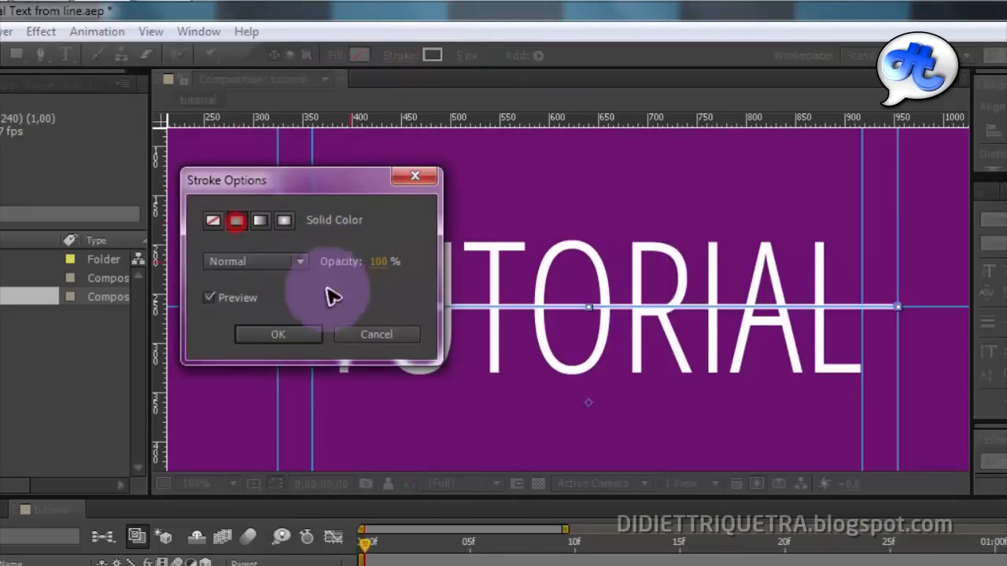
left_click(285, 336)
left_click(212, 383)
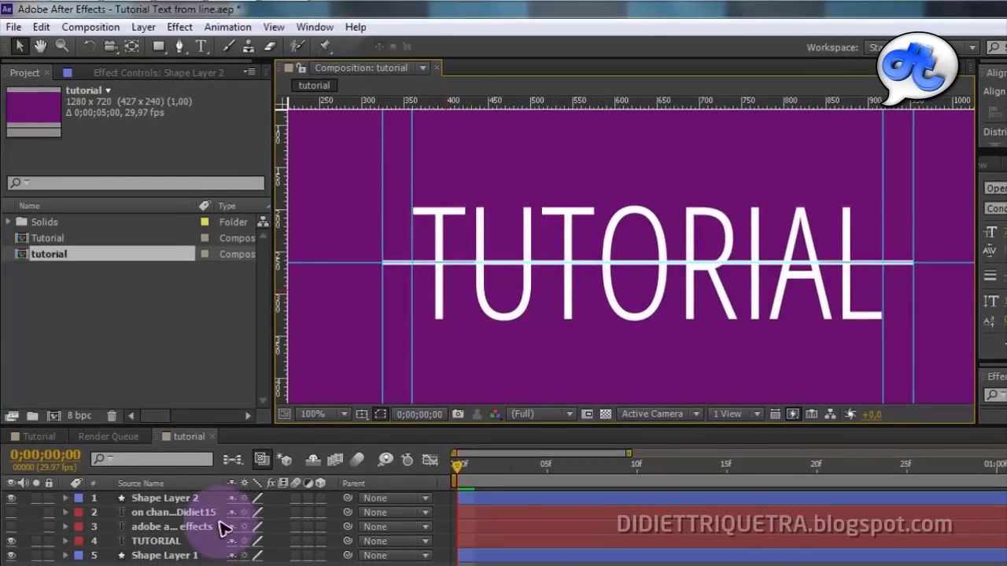
Set the line's stroke width to 4 px, and preview the animation's opening frames from frame 0
left_click(193, 499)
mouse_move(539, 54)
left_mouse_down()
mouse_move(529, 44)
mouse_move(590, 45)
mouse_move(499, 69)
mouse_move(507, 74)
left_mouse_up()
scroll(549, 287, "up", 2)
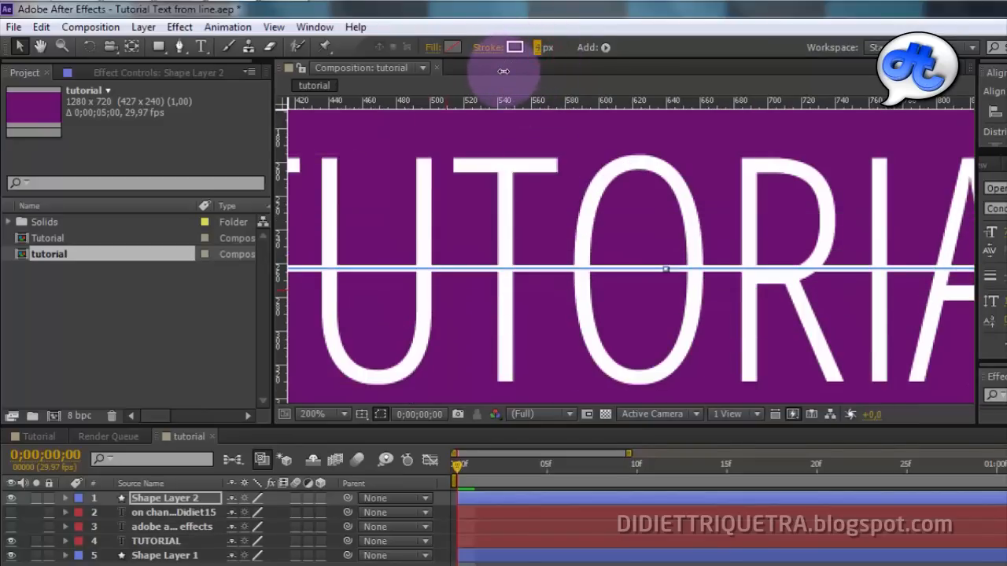
left_click(607, 147)
scroll(609, 148, "down", 1)
left_click(325, 312)
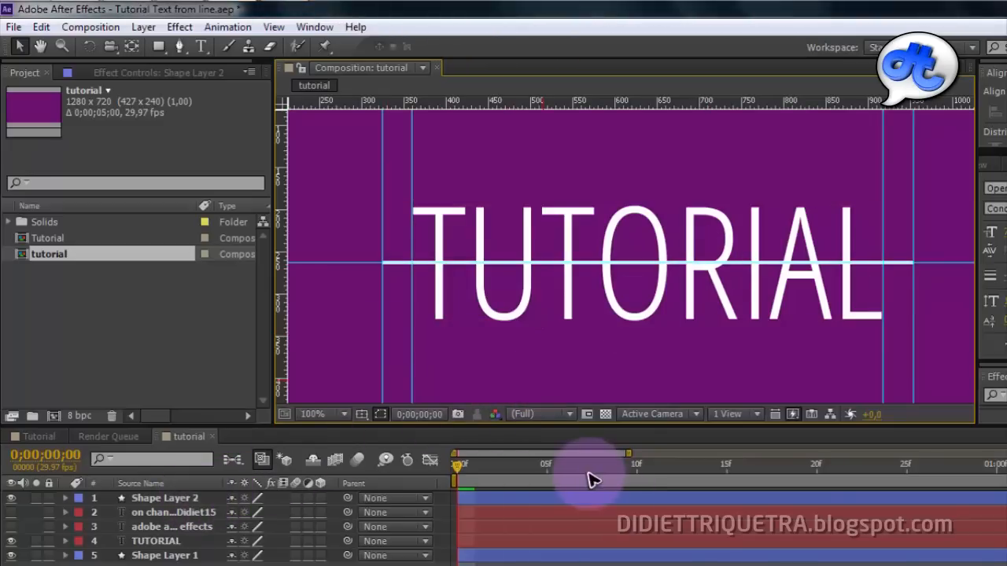
left_click(586, 470)
left_click_drag(590, 475, 465, 466)
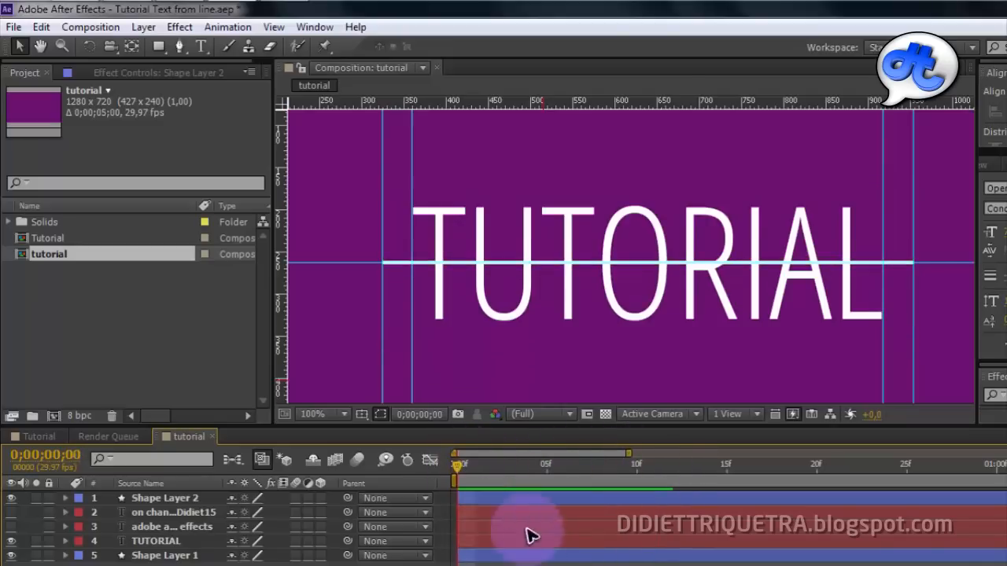
Rename Shape Layer 1 as alpha kotak and shift both its Scale keyframes so the first sits at 0;00;00;15
left_click(191, 554)
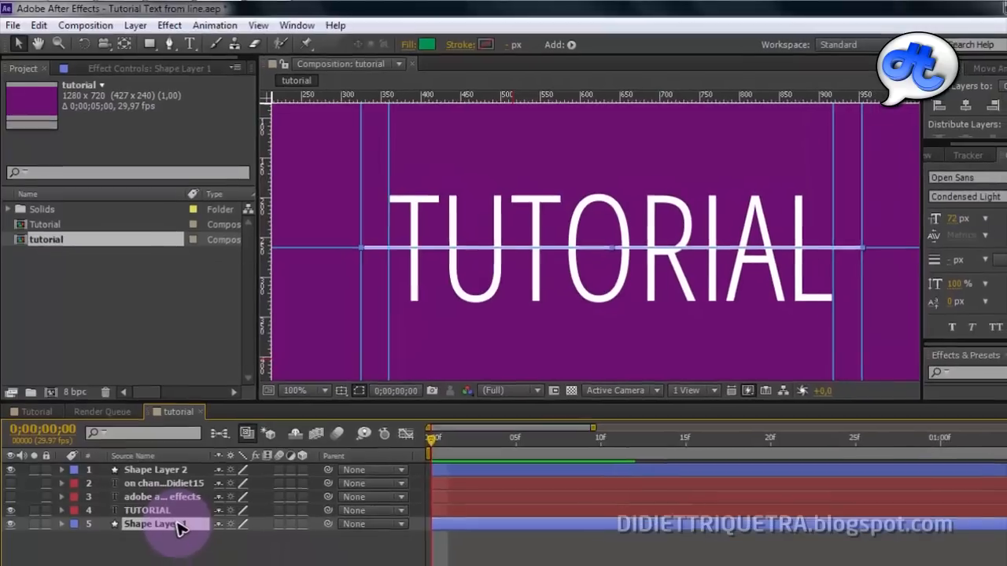
key("Return")
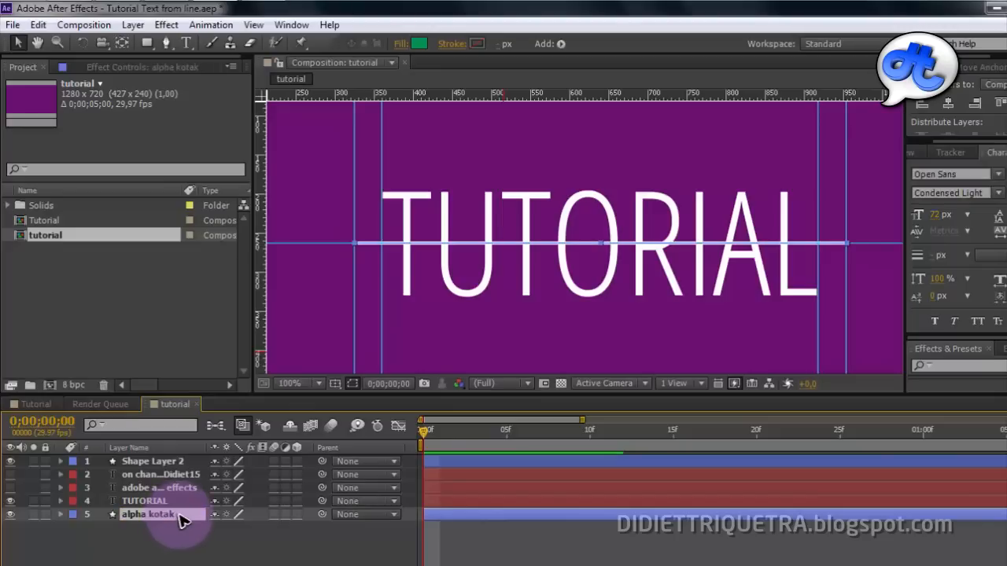
left_click(201, 513)
key("u")
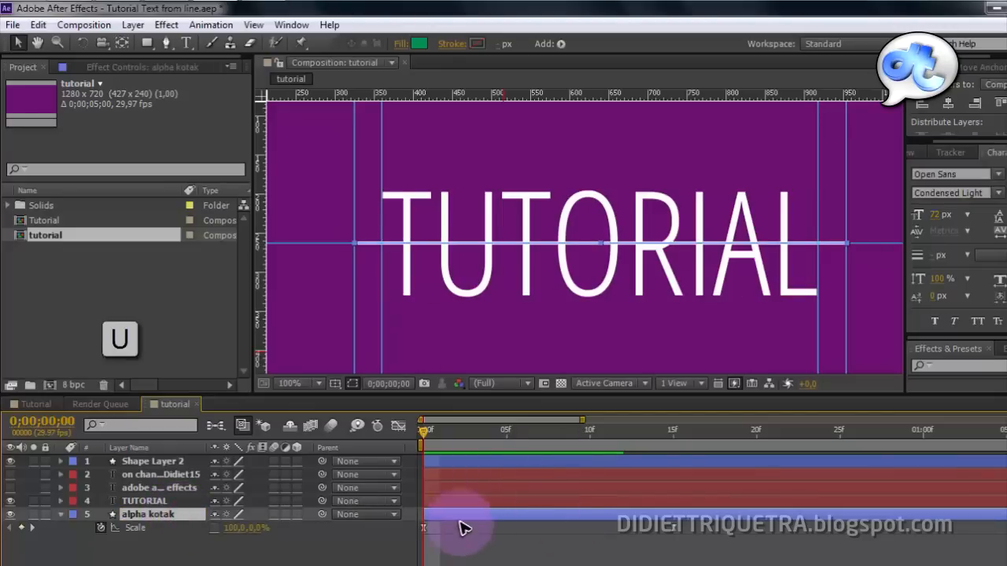
left_click_drag(674, 432, 375, 463)
left_click_drag(712, 536, 660, 534)
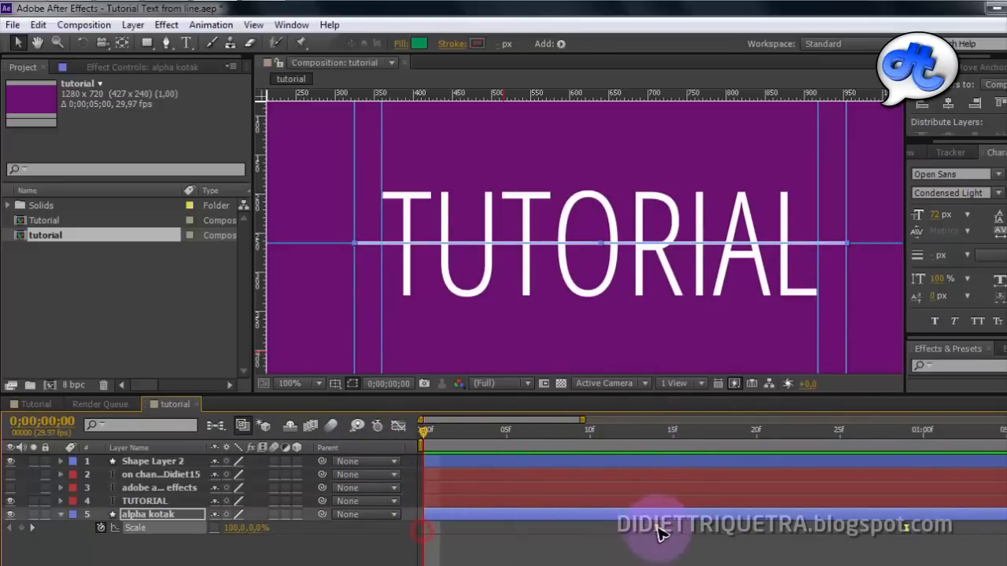
left_click_drag(457, 452, 659, 468)
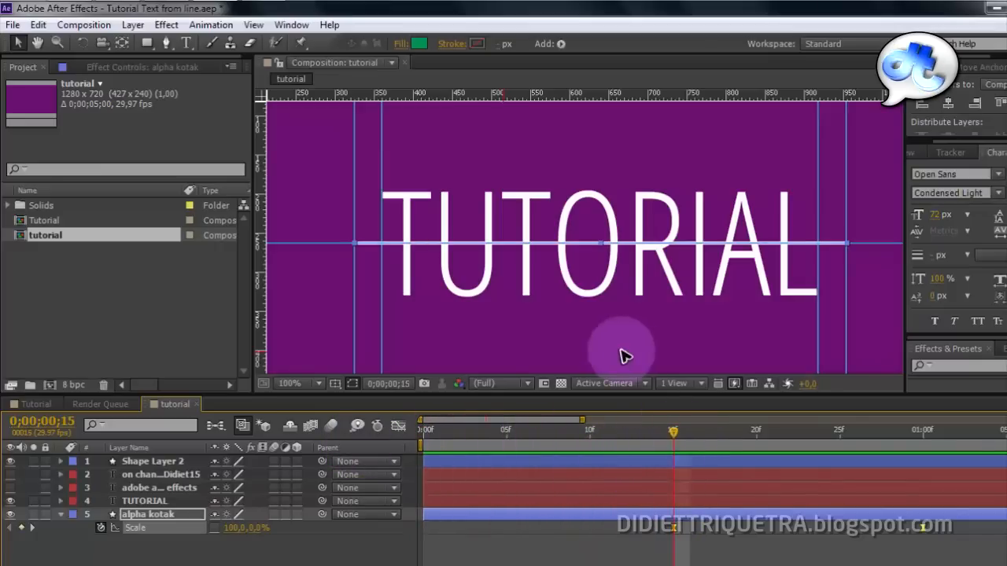
Rename Shape Layer 2 as line, and move its anchor point up to the line's midpoint with the Pan Behind tool
left_click(169, 462)
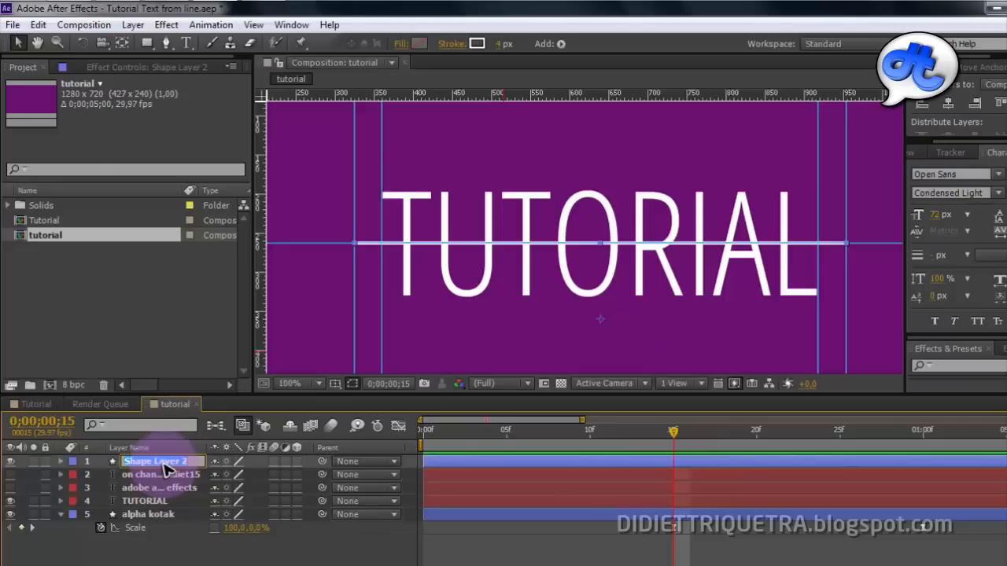
key("Return")
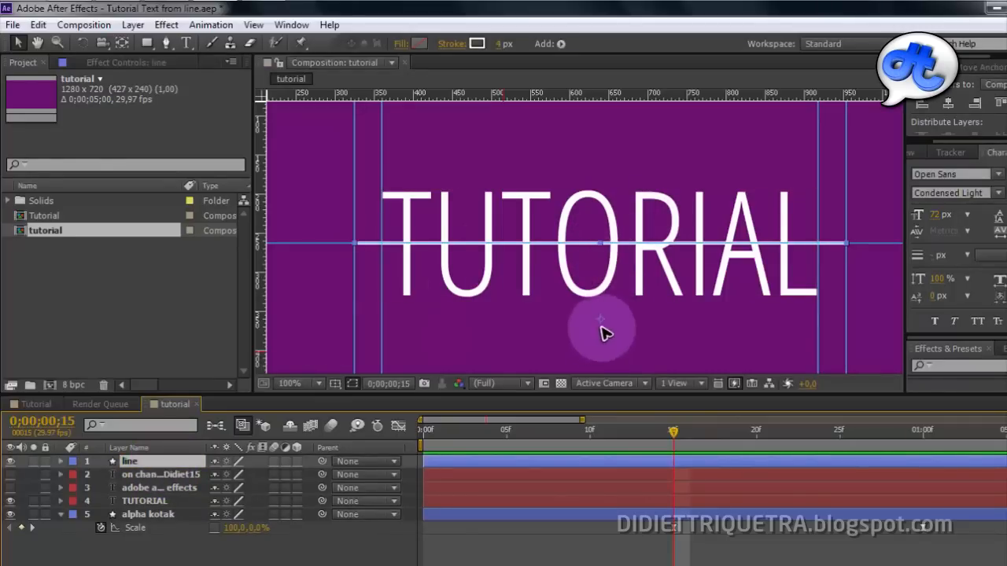
left_click(124, 43)
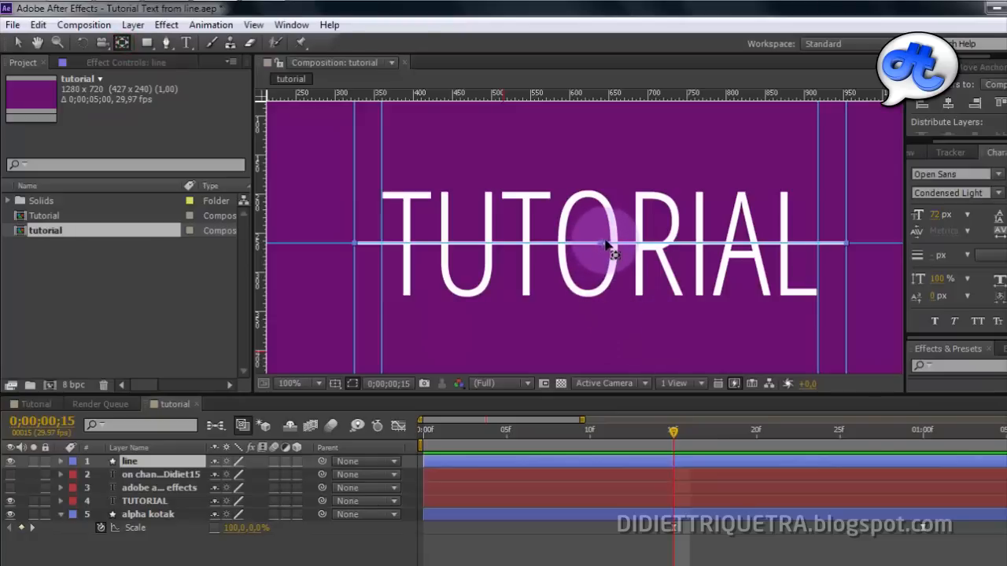
scroll(606, 249, "up", 6)
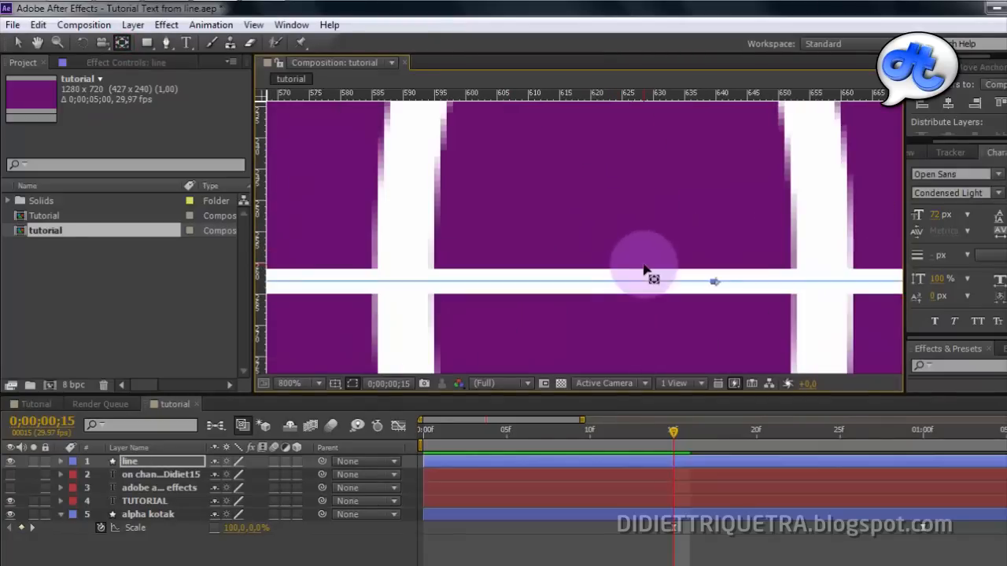
left_click_drag(712, 283, 725, 282)
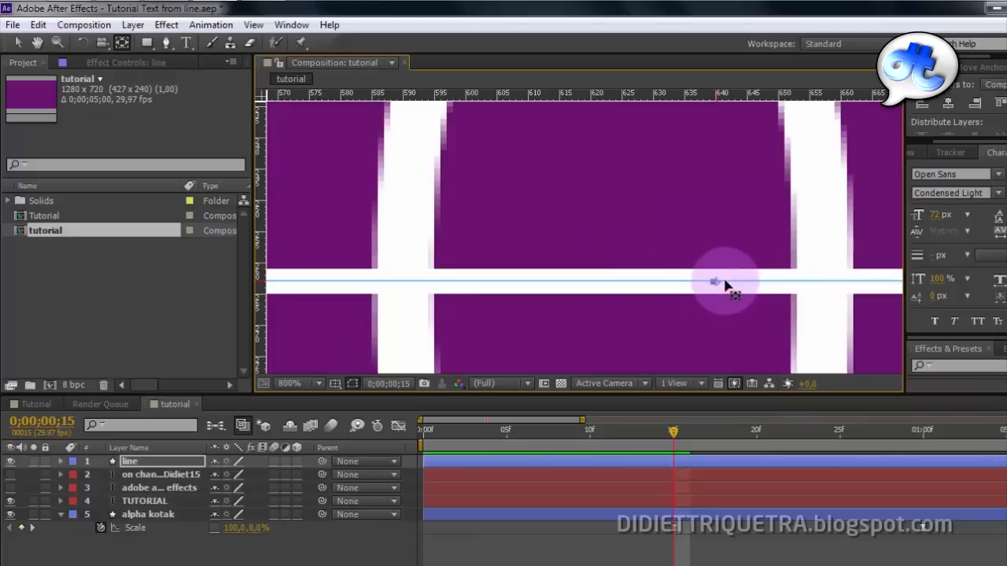
scroll(713, 302, "down", 3)
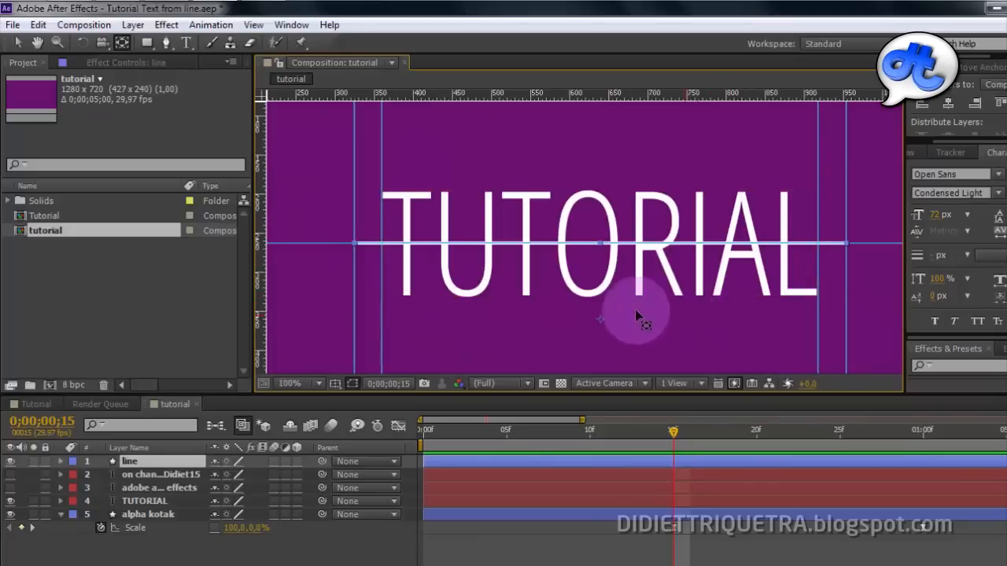
scroll(649, 321, "up", 2)
left_click_drag(652, 317, 613, 233)
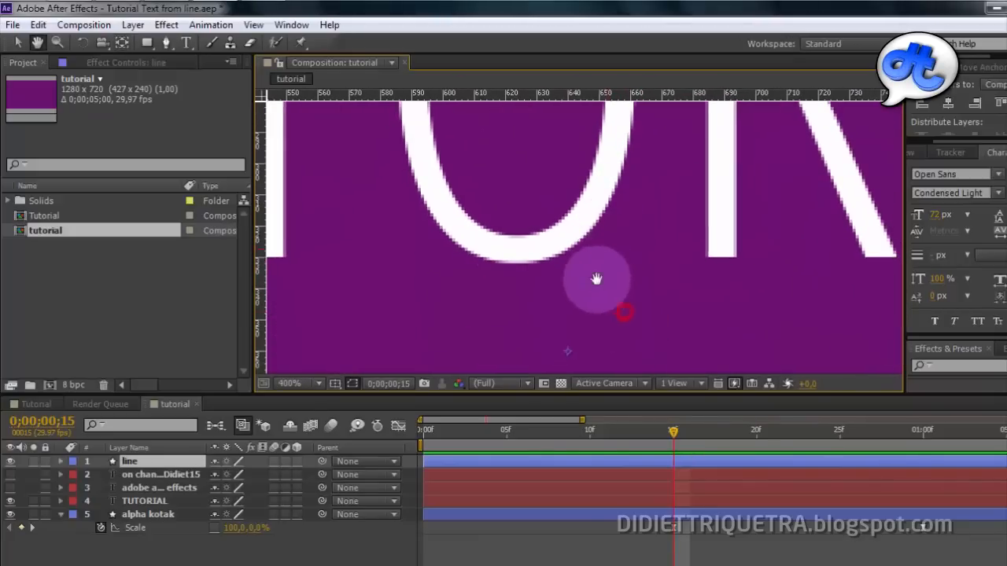
left_click_drag(571, 352, 573, 226)
left_click_drag(645, 182, 657, 288)
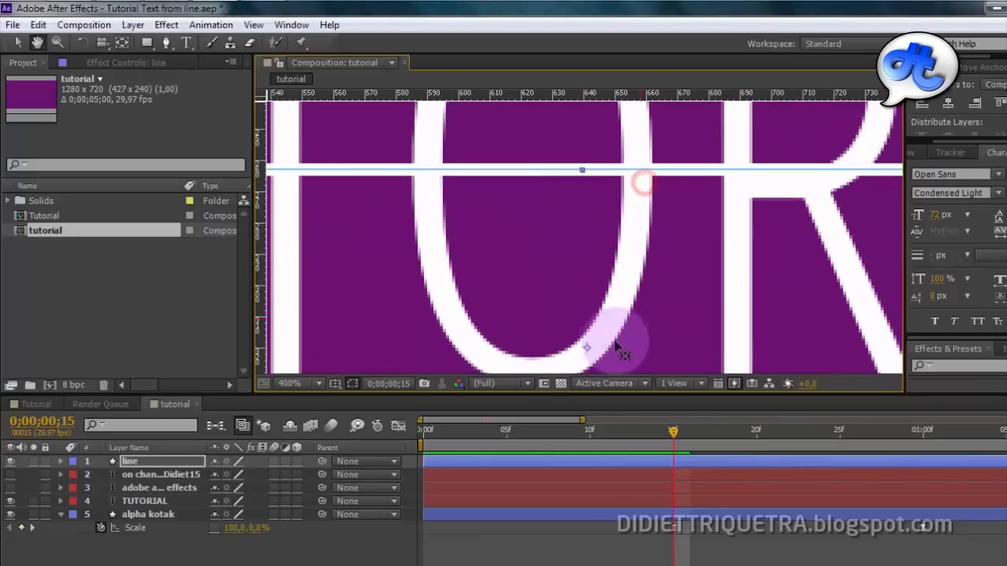
left_click_drag(587, 349, 591, 221)
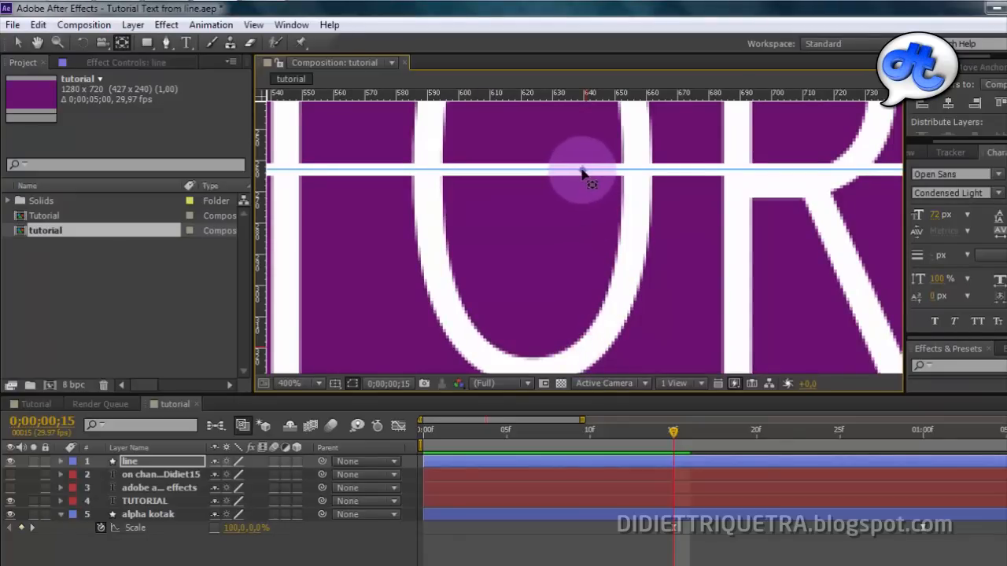
scroll(595, 281, "down", 4)
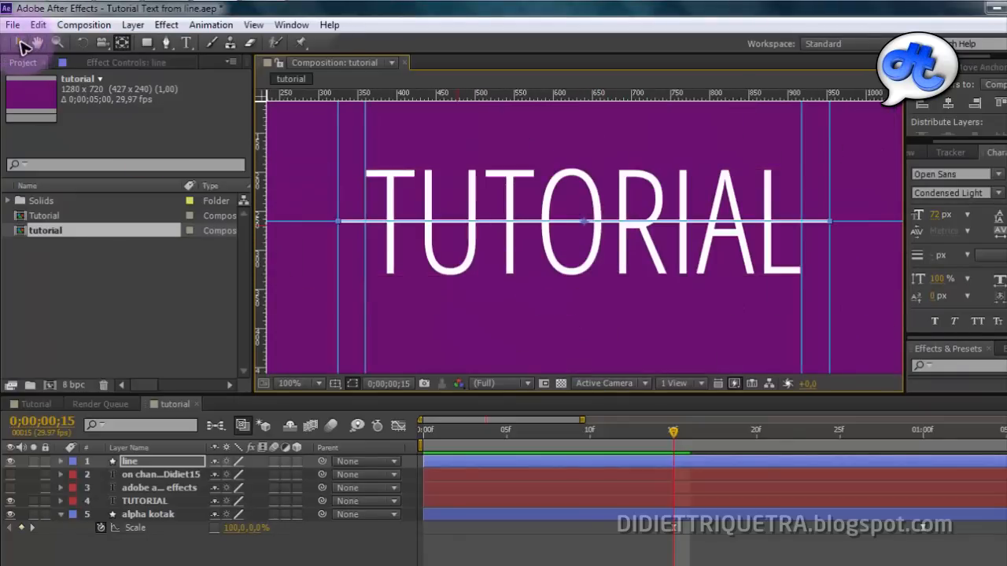
left_click(18, 43)
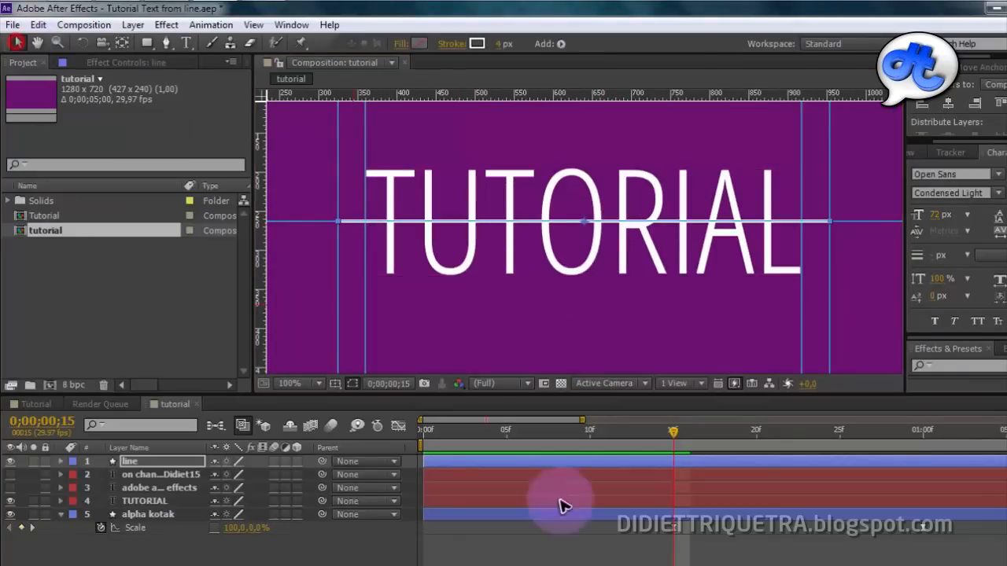
Unlink the line's Scale proportions and keyframe Scale at 100,100% at 0;00;00;15 and 0,100% at frame 0
left_click(675, 437)
key("s")
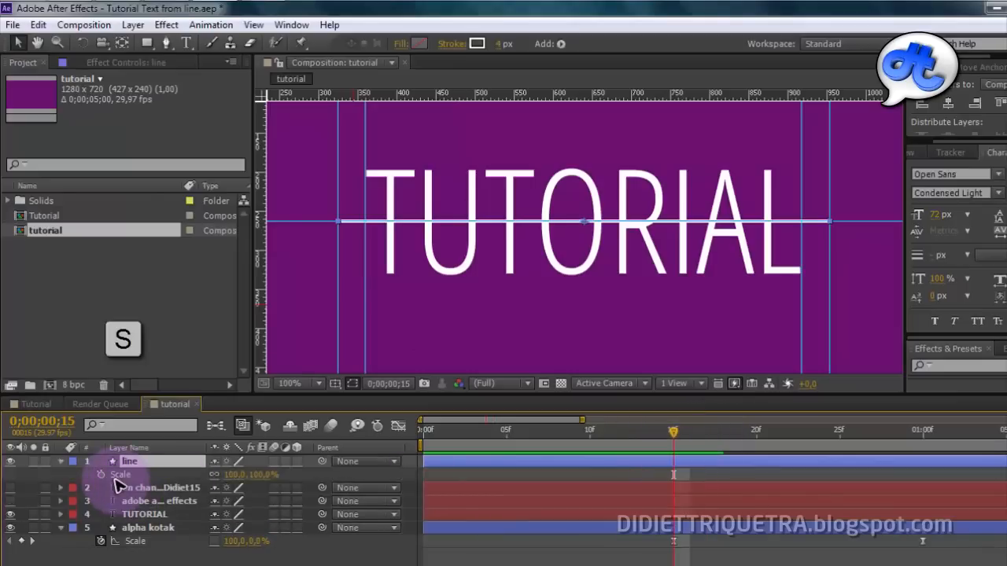
left_click(215, 475)
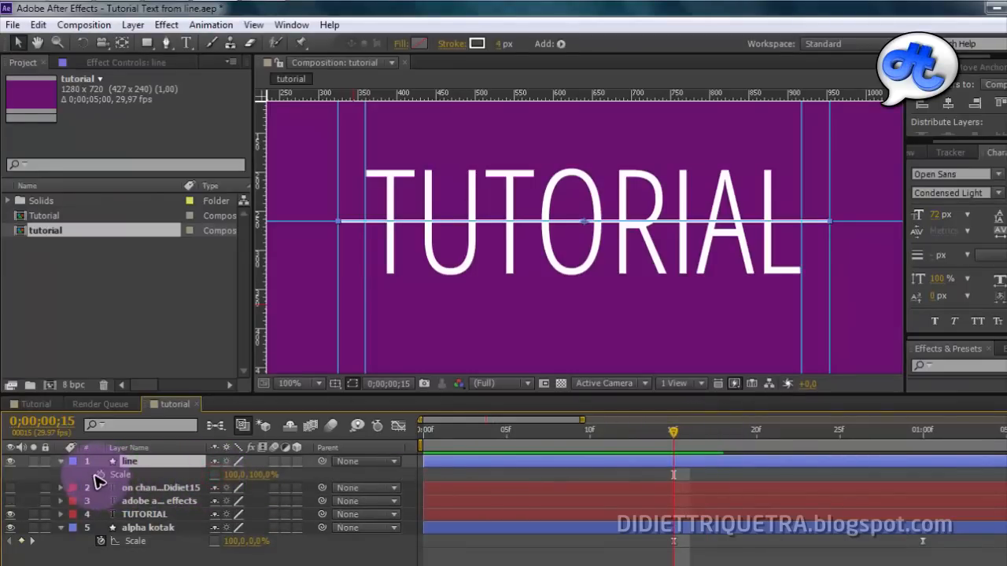
left_click_drag(675, 434, 439, 439)
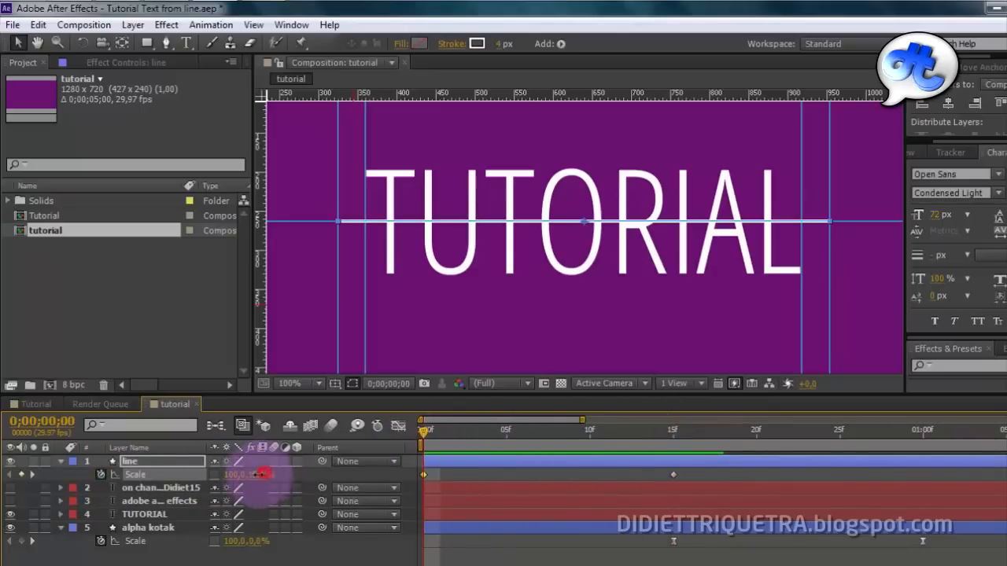
left_click_drag(261, 474, 251, 474)
key("ctrl+z")
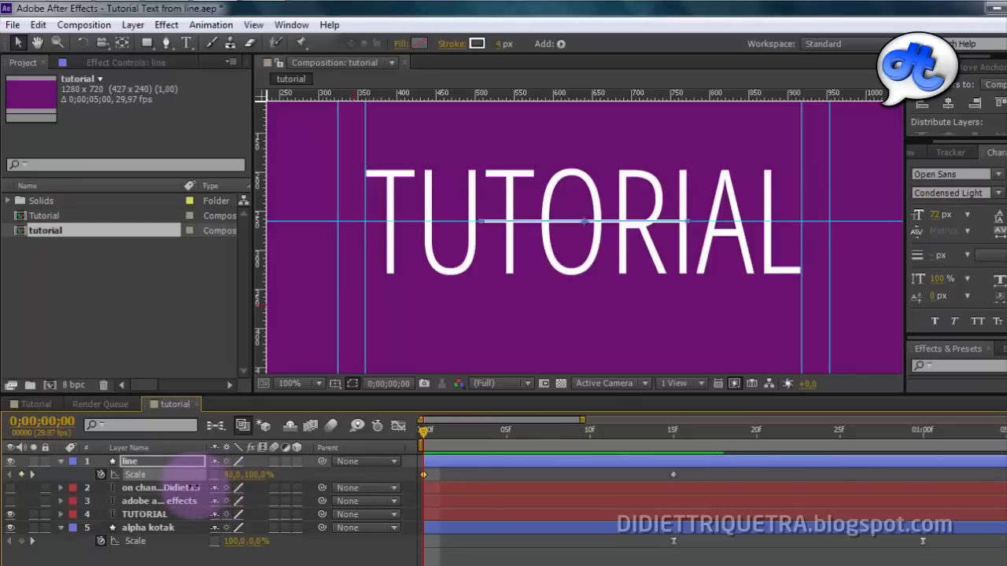
left_click_drag(177, 476, 245, 485)
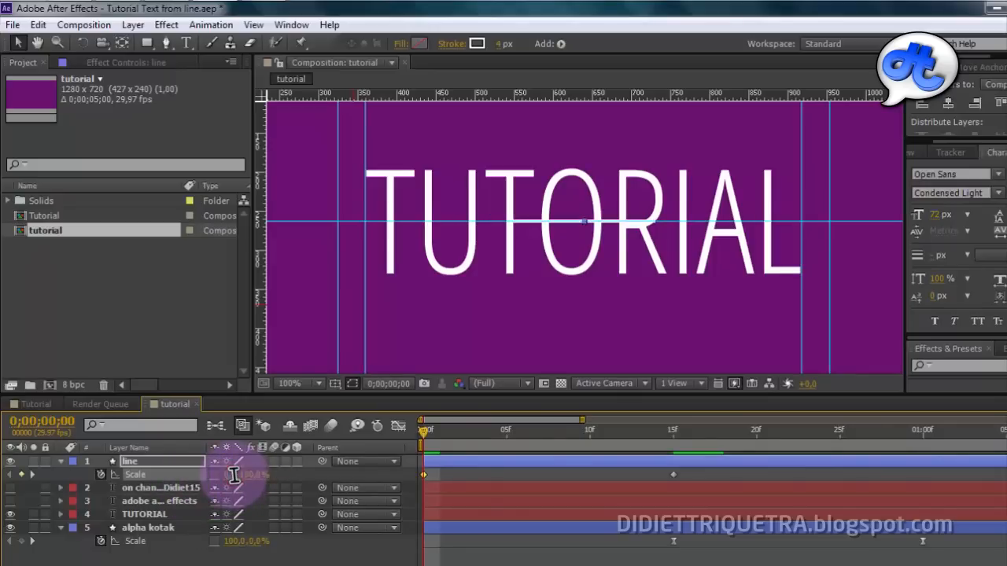
key("Return")
Apply Easy Ease to both of the line's Scale keyframes and extend their curve handles to steepen the middle
left_click(673, 475)
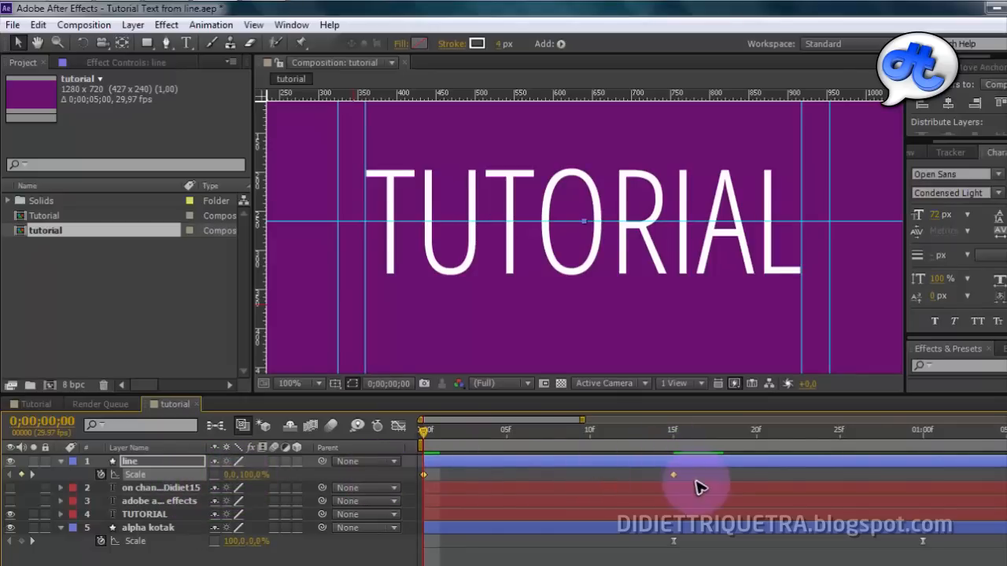
right_click(681, 479)
mouse_move(677, 463)
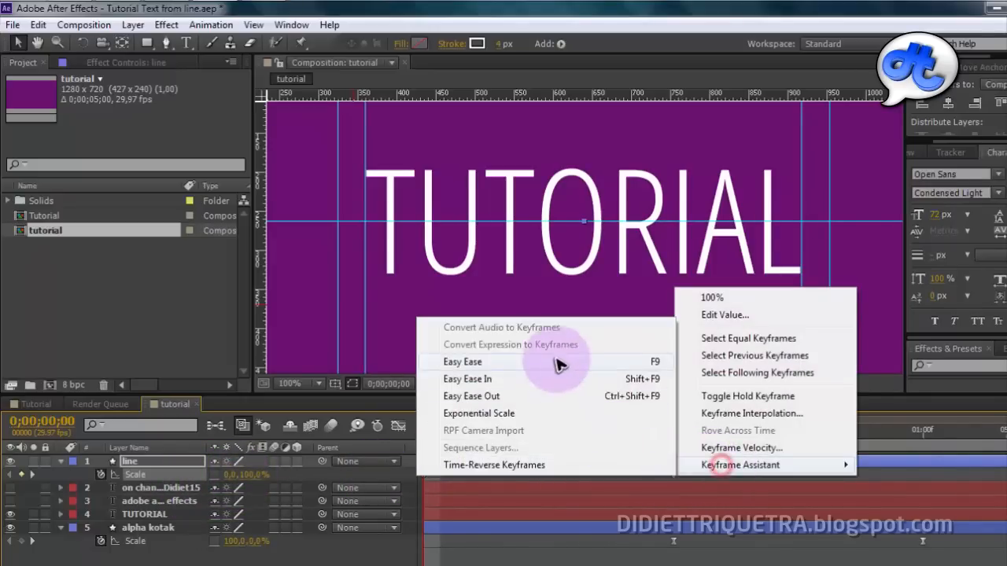
left_click(557, 359)
left_click(399, 425)
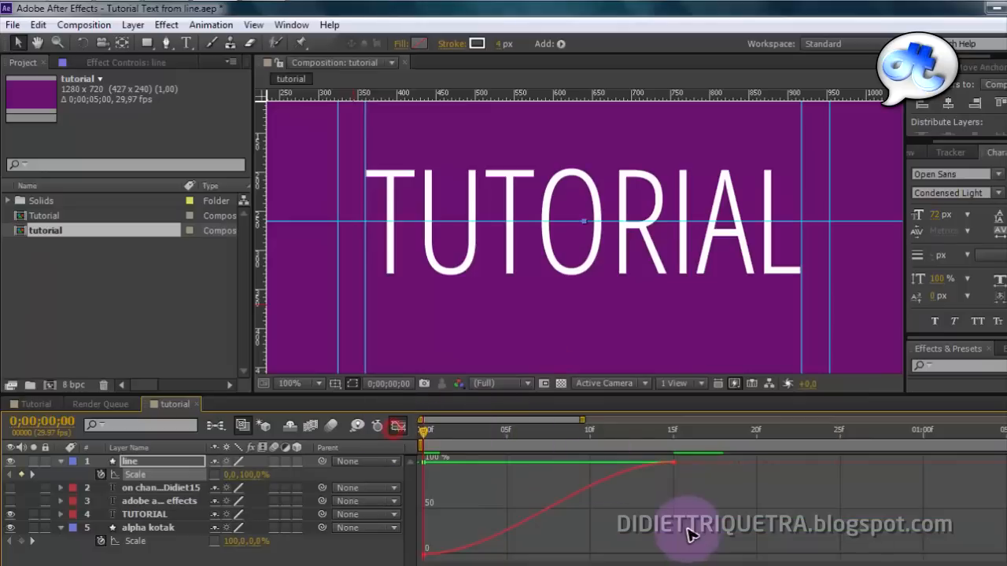
left_click(673, 464)
left_click_drag(562, 463, 390, 470)
left_click_drag(508, 556, 690, 553)
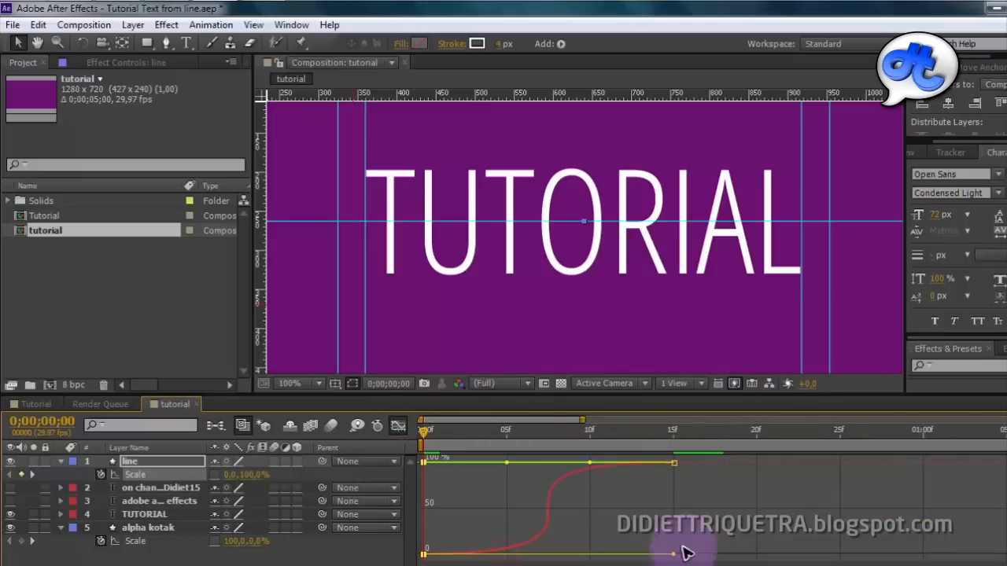
left_click(399, 425)
left_click_drag(612, 435, 380, 433)
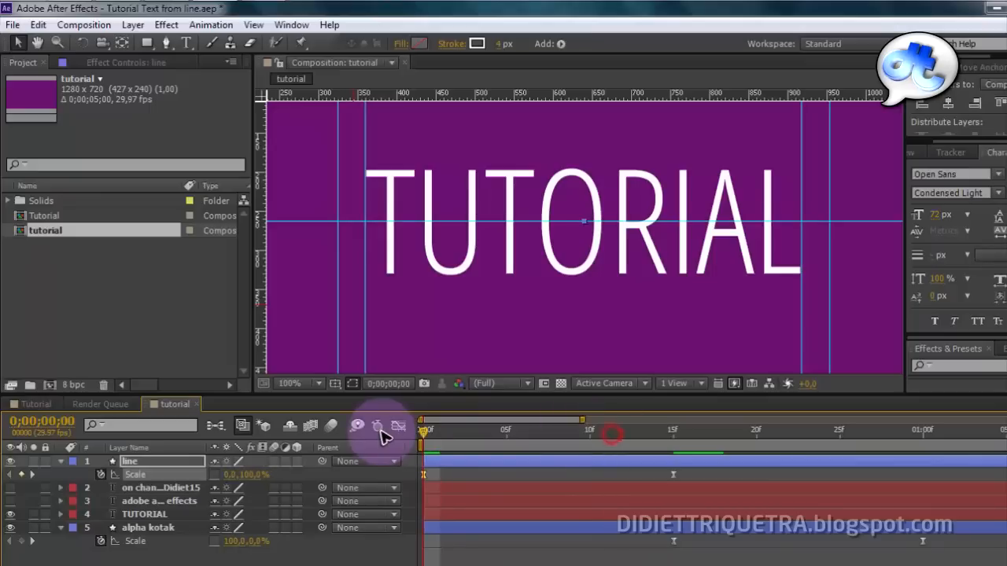
left_click(658, 439)
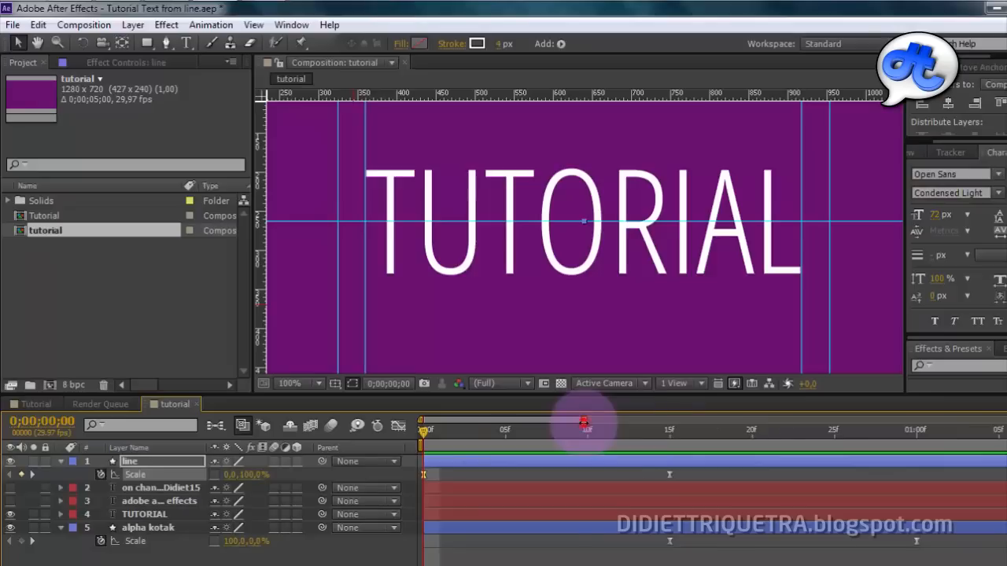
Examine in the finished Tutorial composition how the line opens into two lines around the TUTORIAL title
left_click(36, 404)
left_click_drag(672, 442, 597, 439)
key("space")
left_click_drag(620, 247, 588, 295)
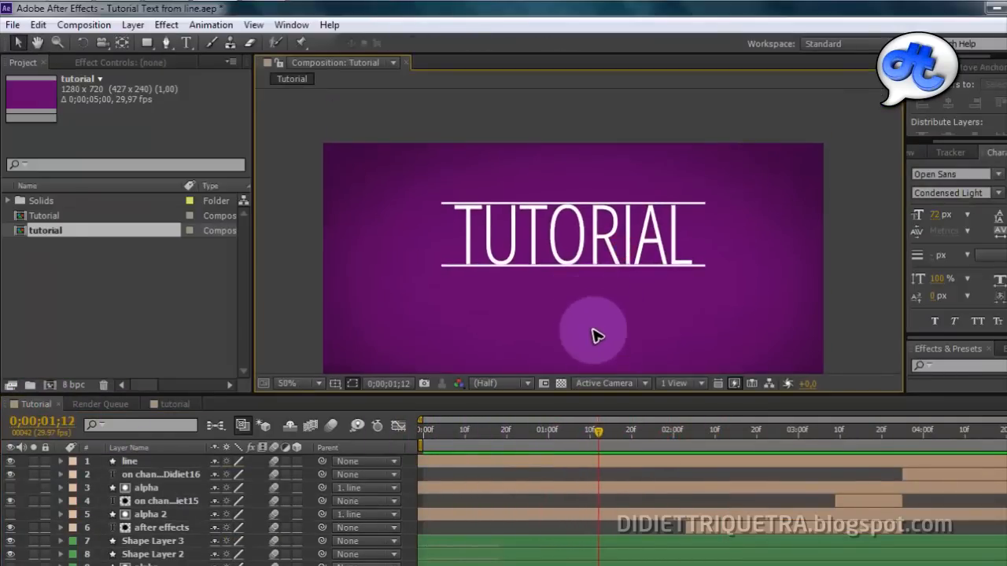
key("period")
left_click_drag(578, 432, 509, 433)
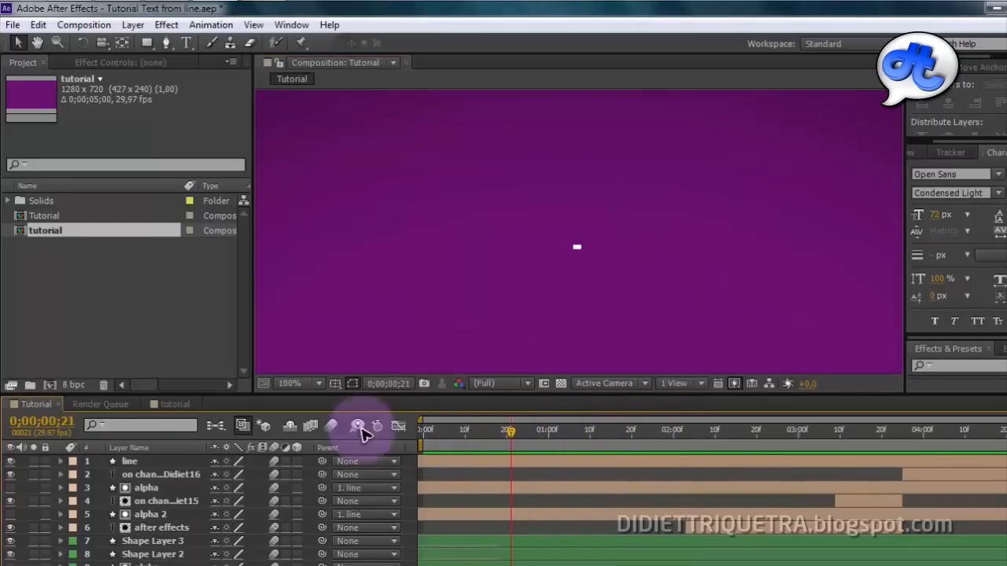
left_click(174, 404)
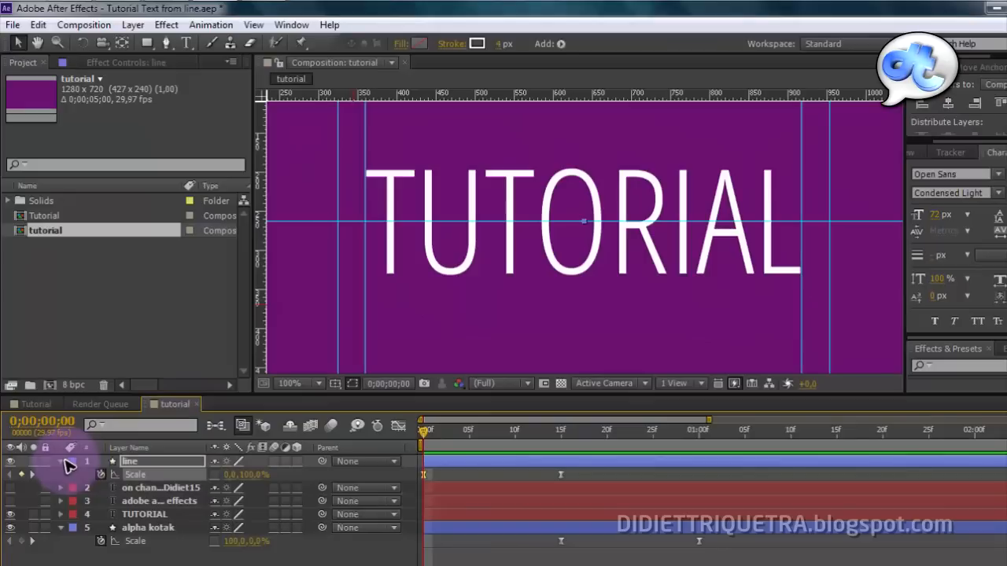
Duplicate the line layer once in the working tutorial composition
left_click(61, 462)
left_click(148, 464)
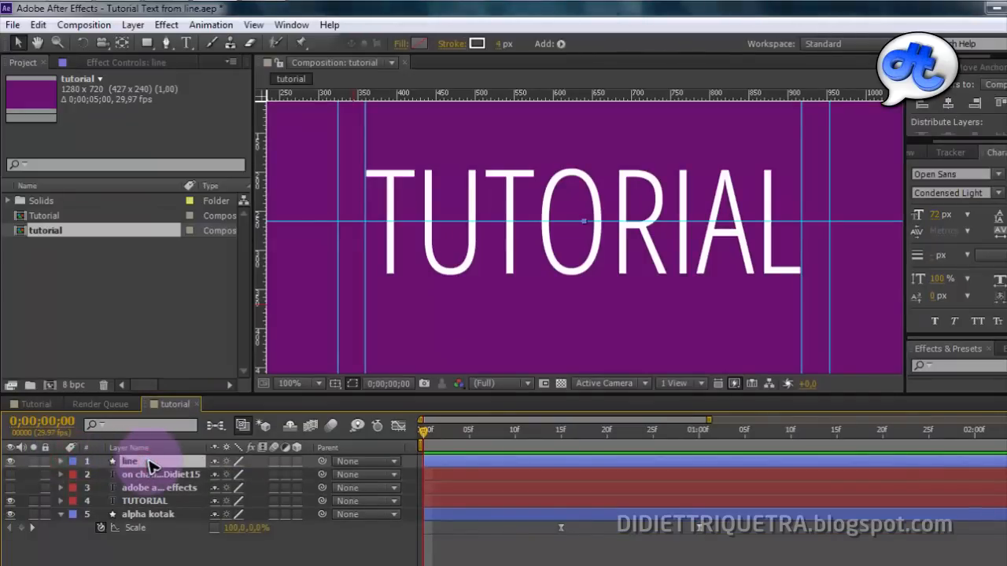
key("ctrl+d")
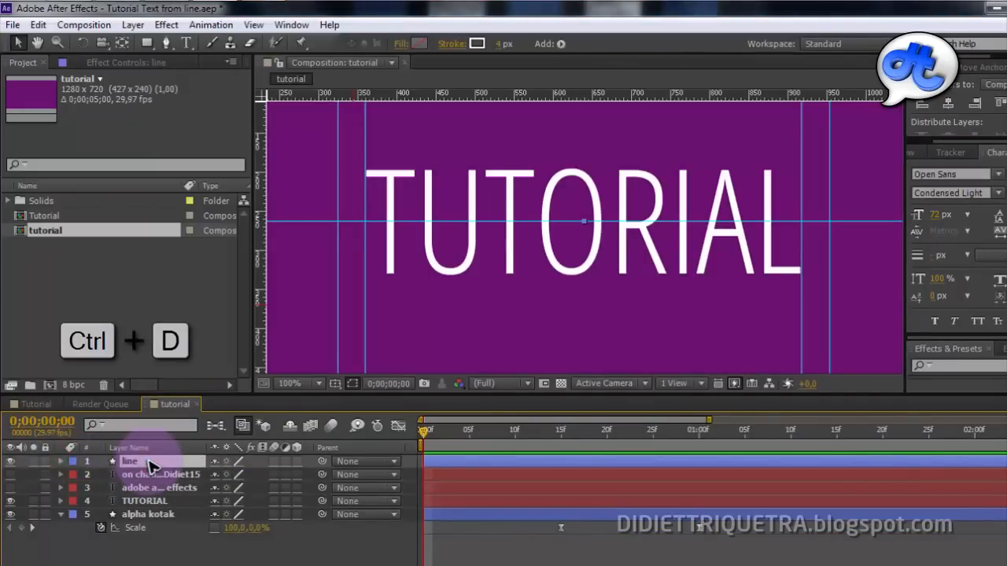
key("ctrl+d")
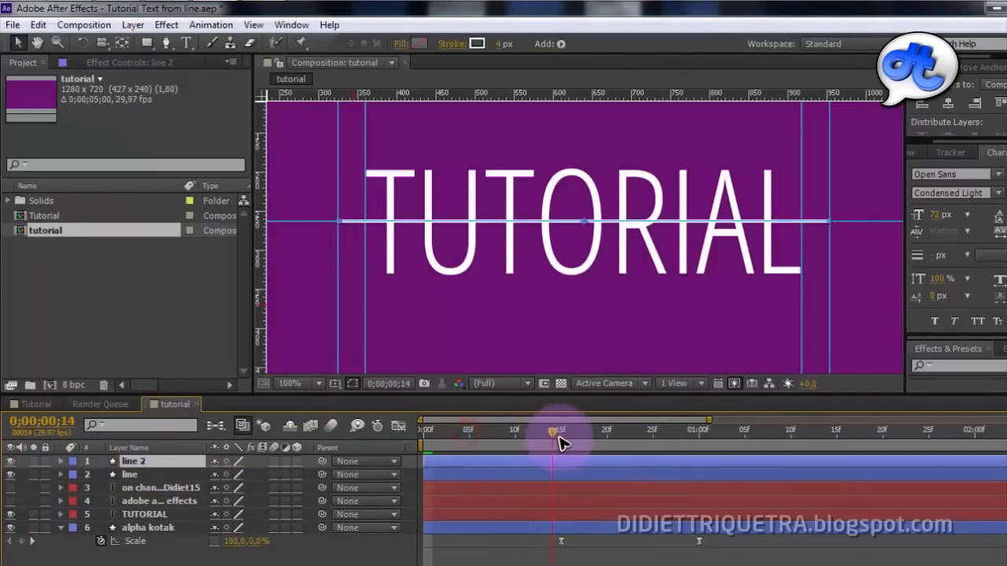
Add Position keyframes at 0;00;00;15 to both the line and line 2 layers
left_click_drag(630, 447, 565, 457)
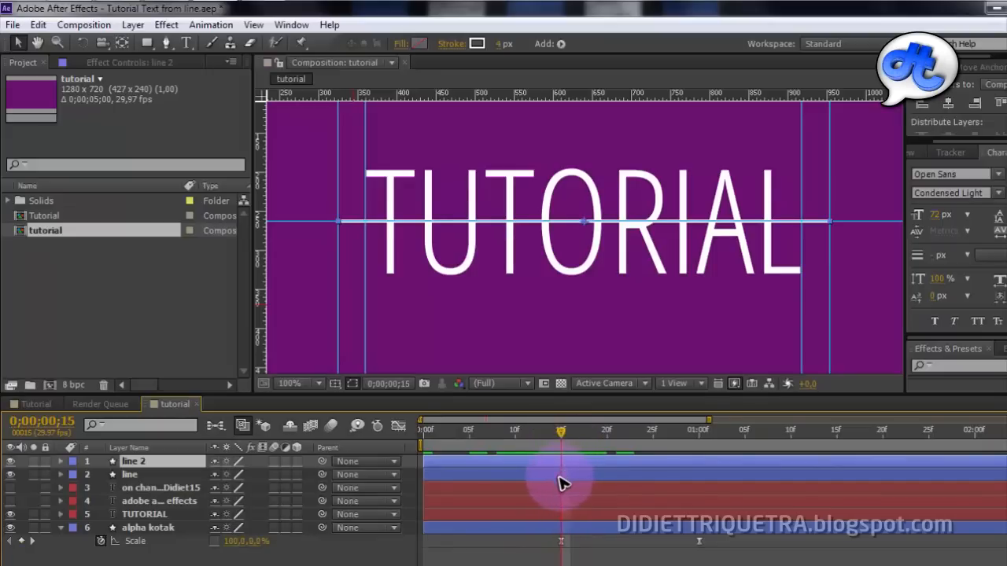
left_click(561, 474, "ctrl")
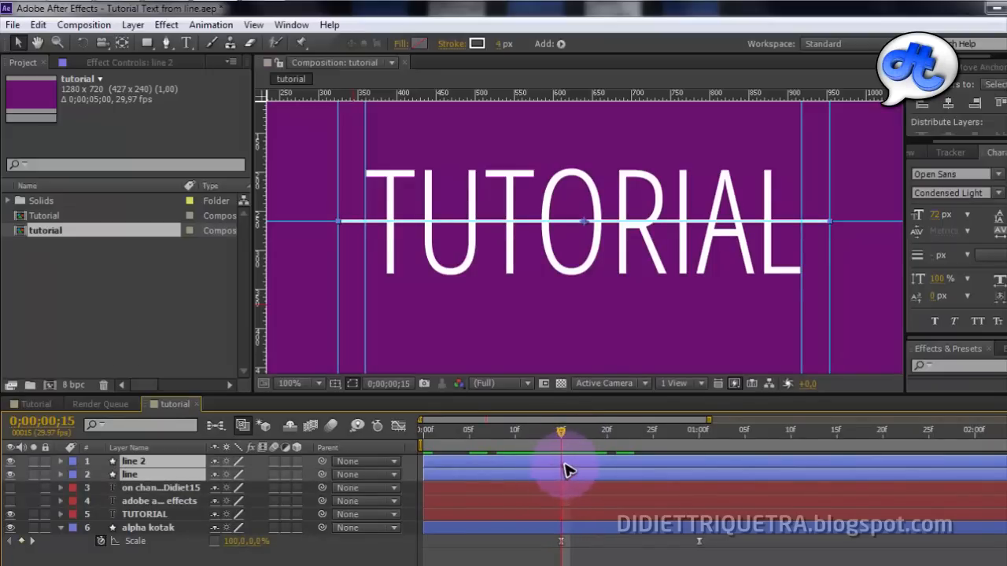
key("p")
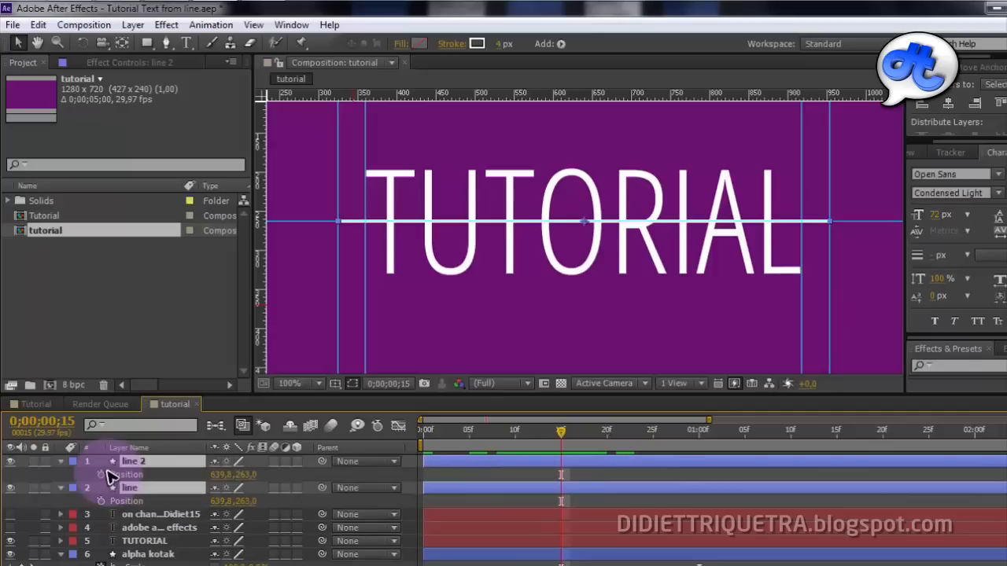
At 0;00;01;00, set line 2's Position to 639,8, 158,3 so it sits on the green rectangle's upper edge
left_click(698, 435)
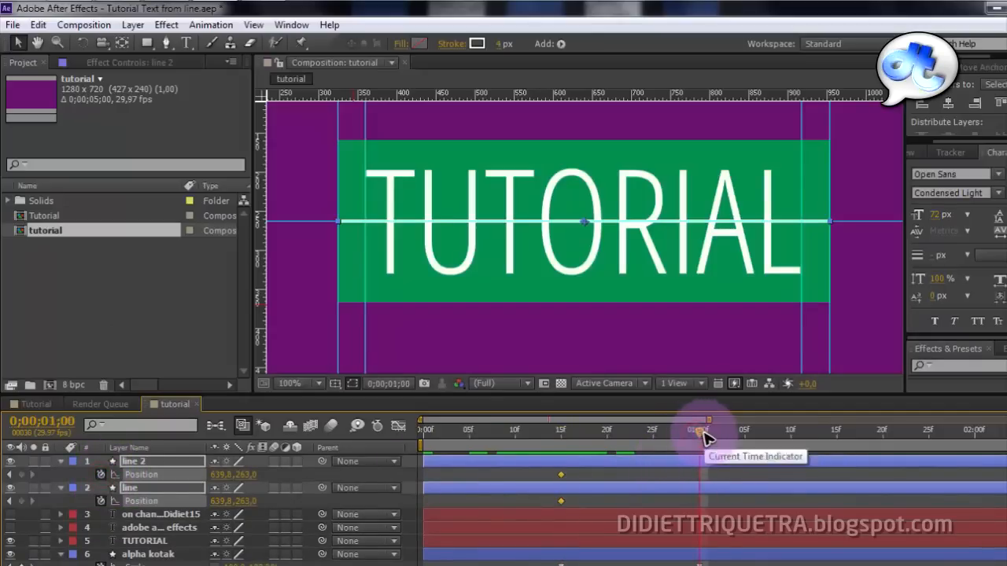
left_click_drag(706, 447, 683, 455)
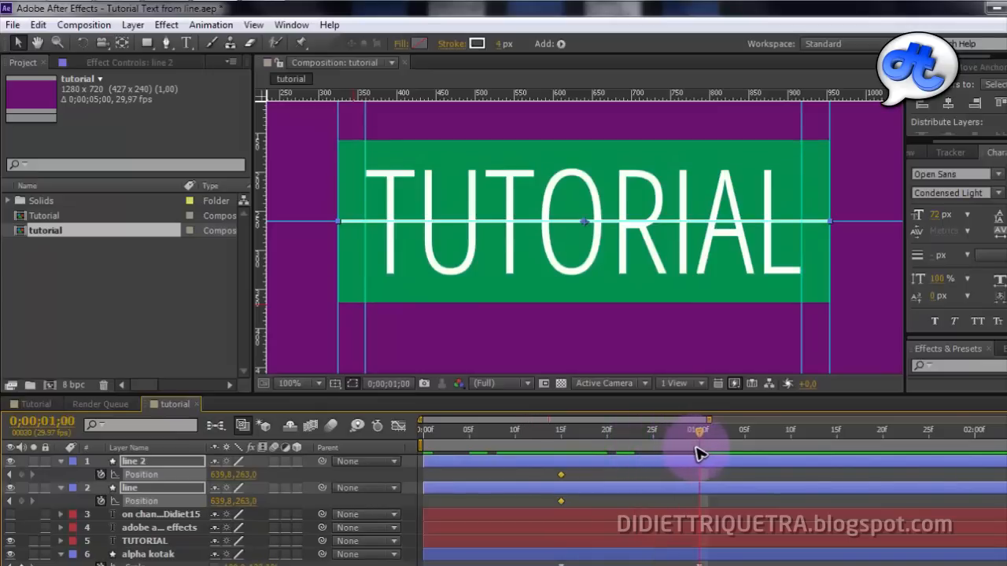
left_click(471, 474)
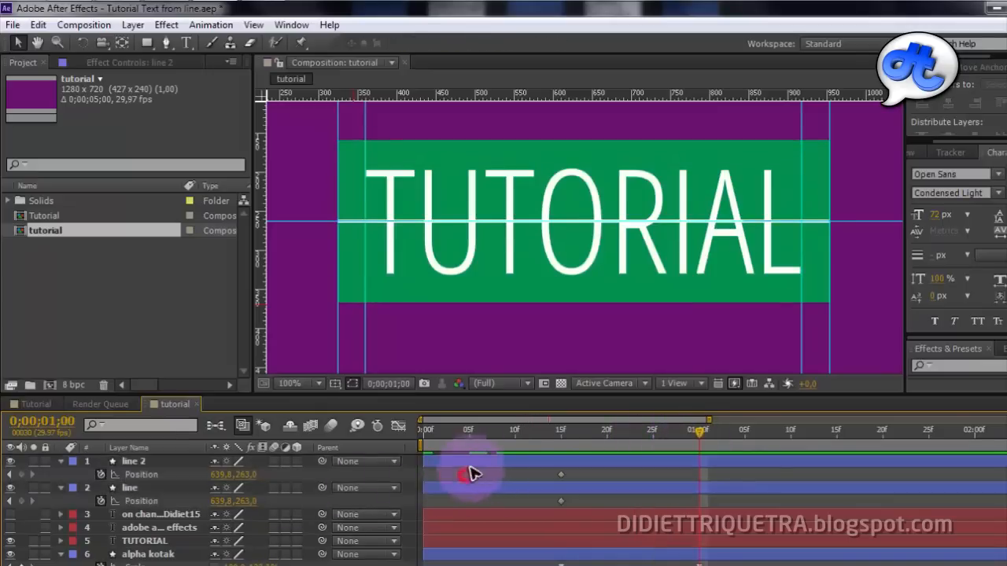
left_click(133, 461)
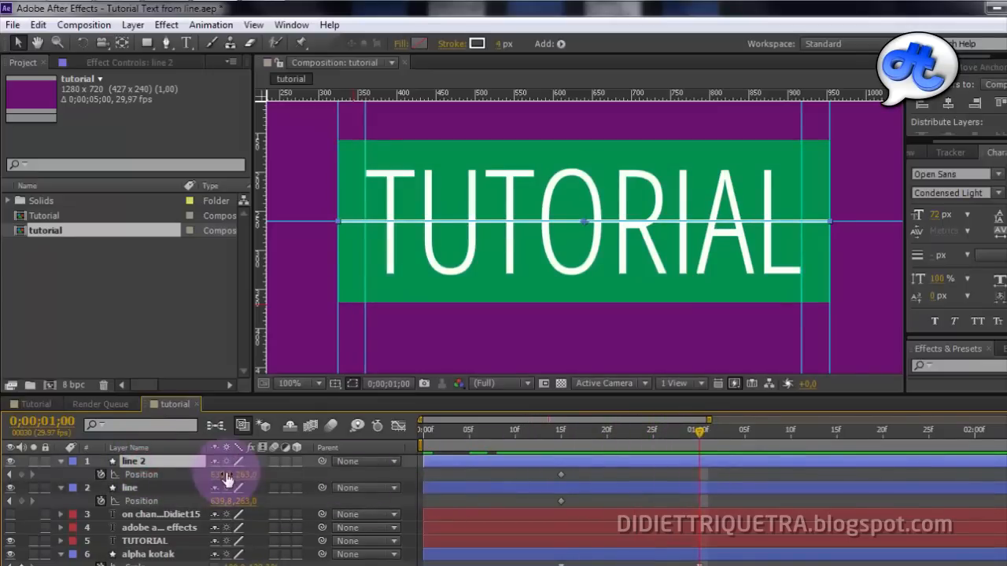
left_click_drag(243, 474, 543, 375)
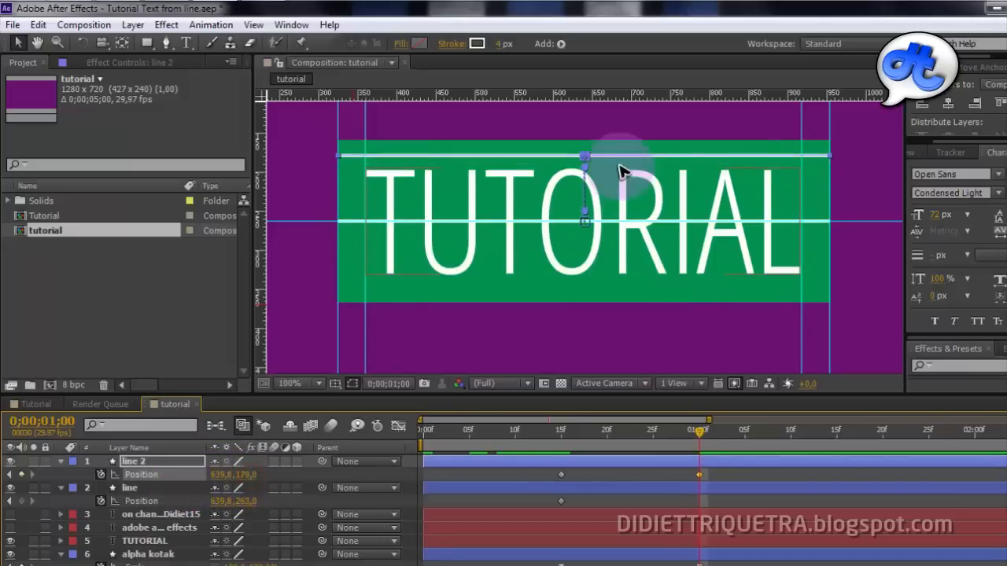
scroll(645, 134, "up", 2)
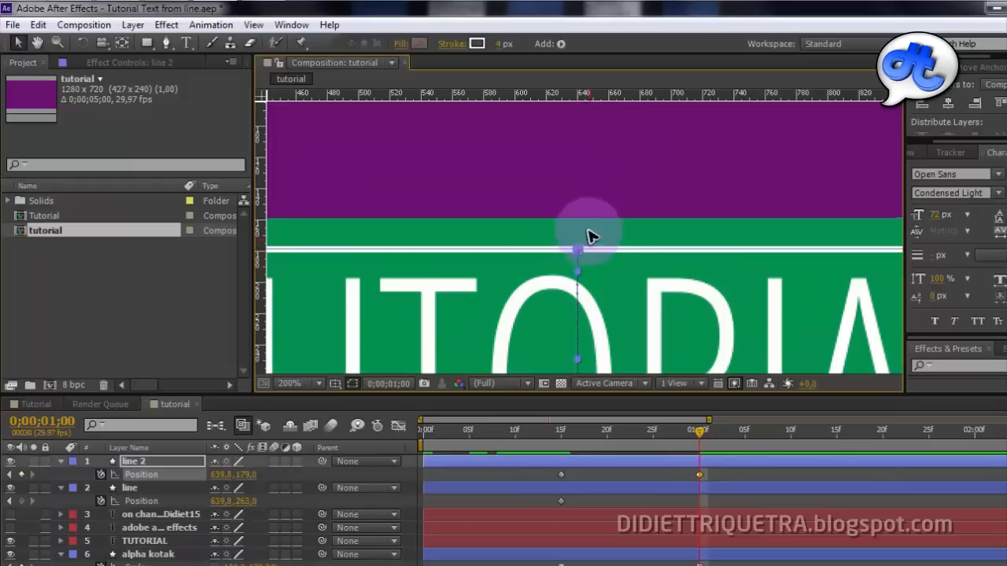
left_click_drag(250, 478, 503, 291)
scroll(585, 225, "up", 4)
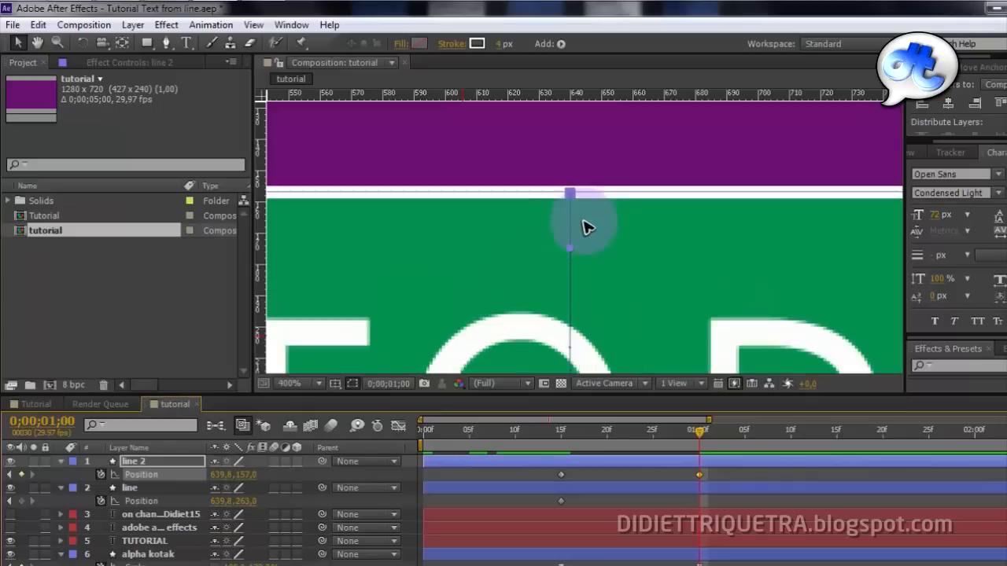
left_click_drag(261, 474, 214, 499)
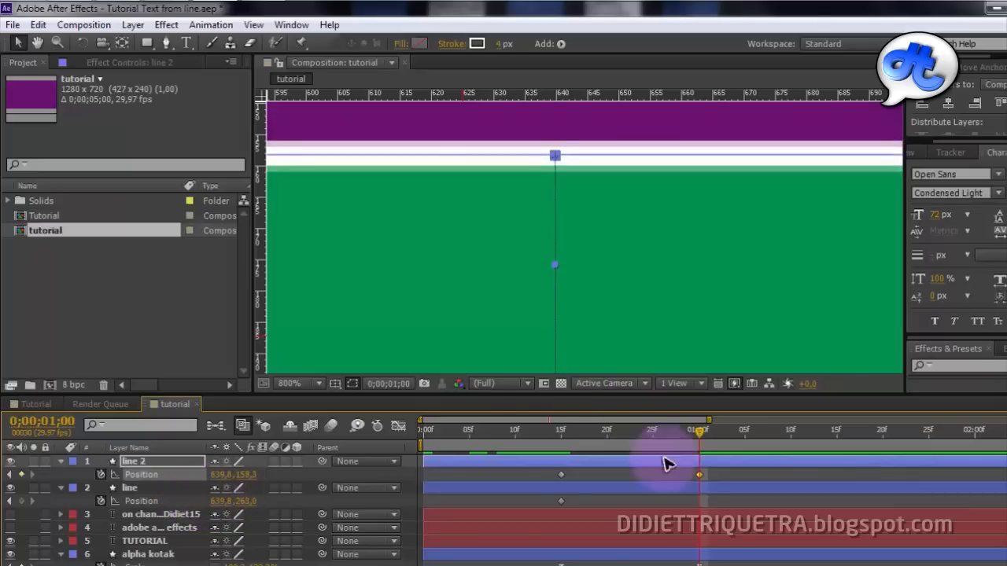
At 0;00;01;00, set the line layer's Position to 639,8, 366,3 so it sits on the green rectangle's lower edge
scroll(643, 349, "down", 3)
key("space")
left_click_drag(641, 341, 622, 149)
left_click_drag(627, 272, 603, 232)
left_click_drag(268, 501, 347, 488)
scroll(614, 342, "up", 2)
key("space")
left_click_drag(562, 326, 663, 164)
left_click_drag(573, 299, 639, 237)
left_click_drag(253, 509, 228, 522)
Apply Easy Ease to all four Position keyframes of both lines and shape their speed graphs into a sharp midway peak
left_click_drag(708, 470, 554, 507)
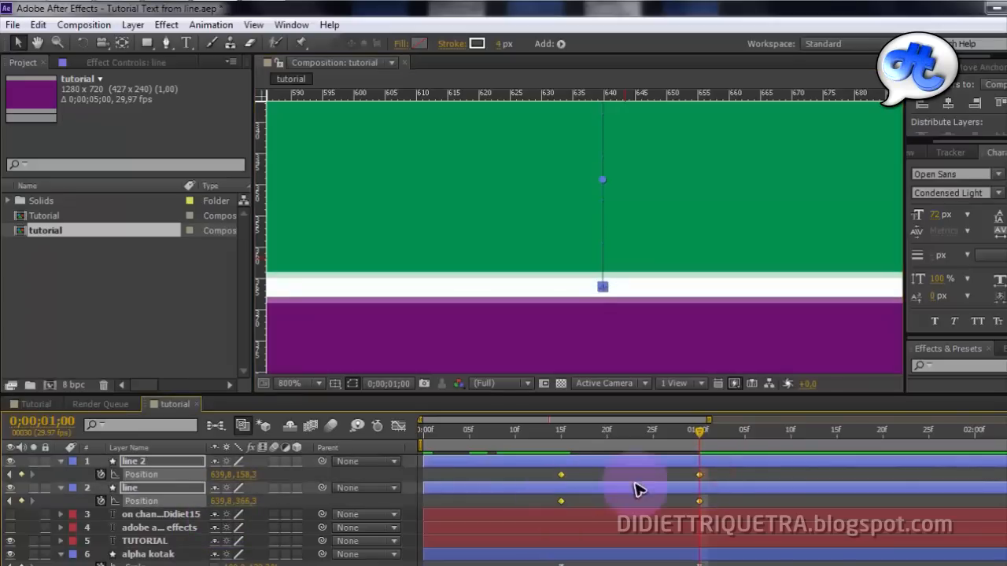
right_click(701, 478)
mouse_move(756, 465)
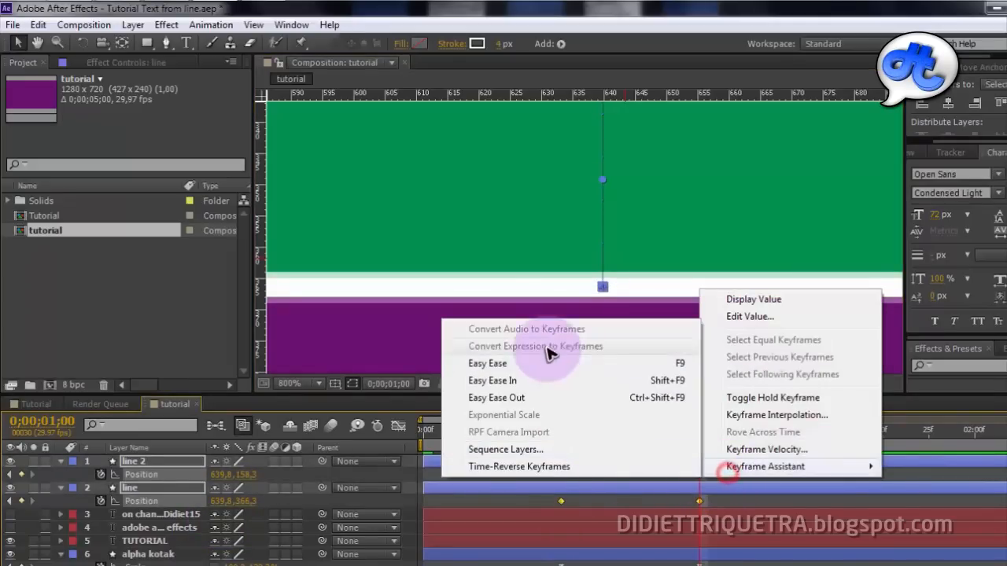
left_click(546, 365)
left_click(399, 426)
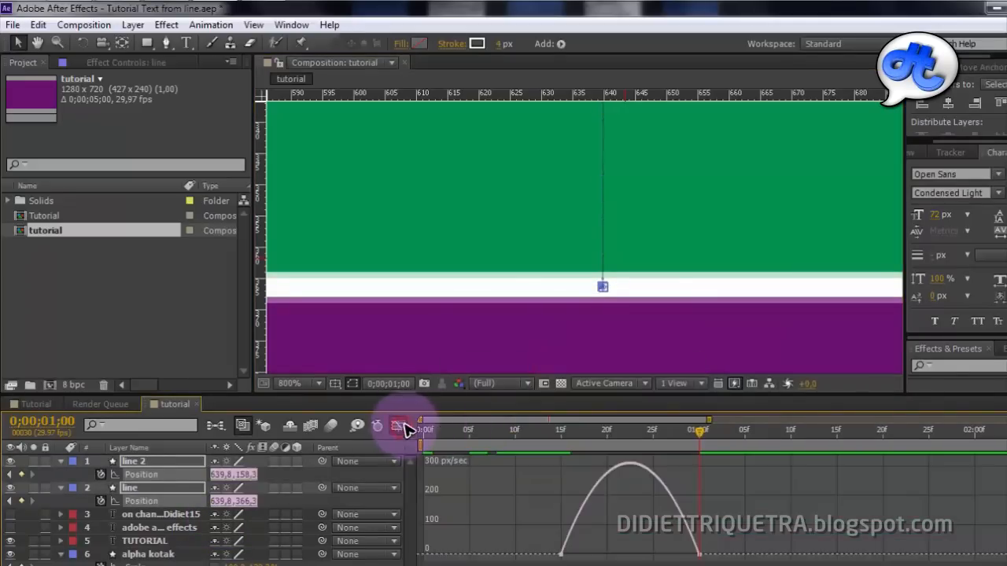
left_click(731, 541)
left_click_drag(678, 559, 423, 443)
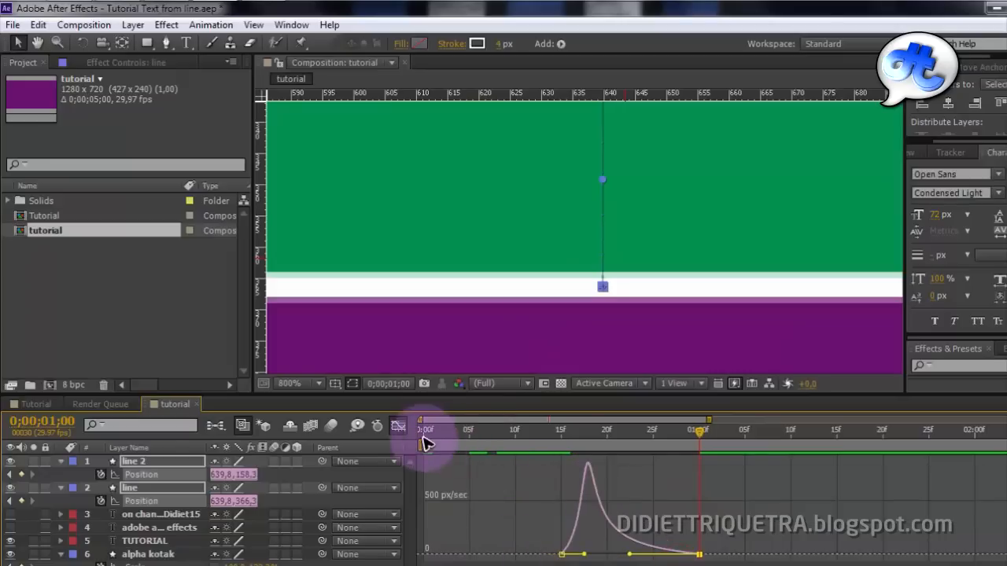
left_click_drag(588, 558, 560, 545)
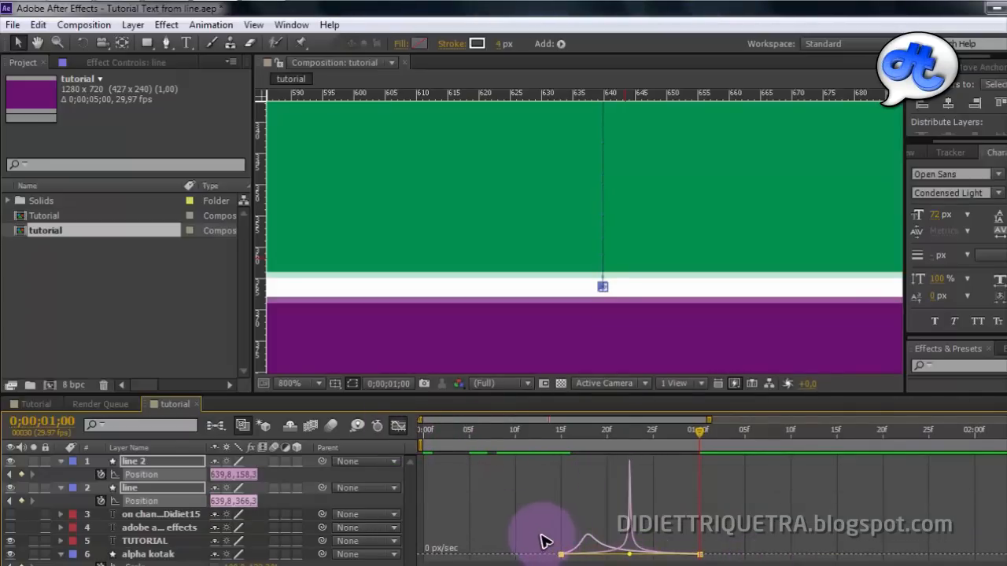
left_click_drag(560, 552, 735, 560)
left_click(399, 426)
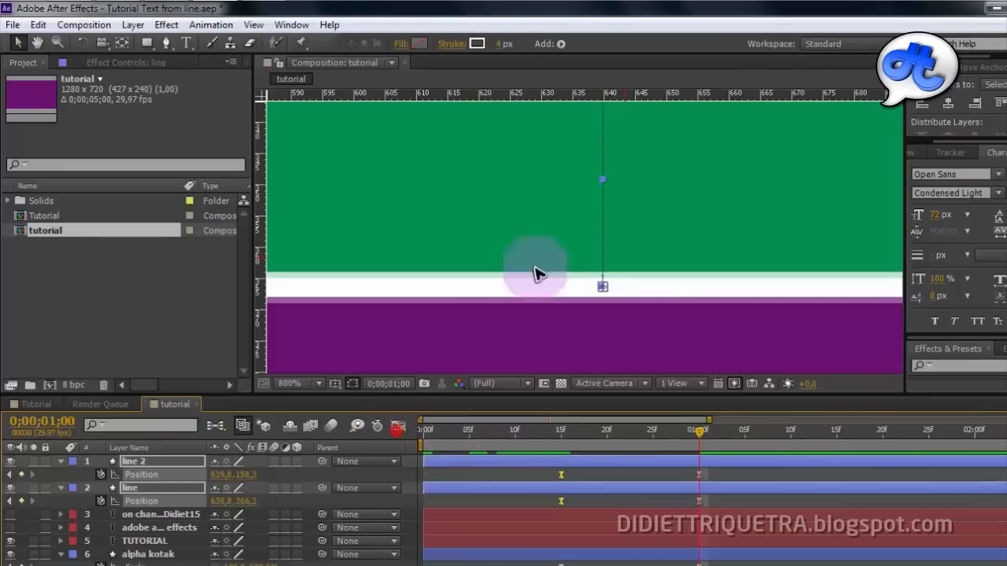
scroll(538, 274, "down", 2)
key("space")
scroll(634, 257, "down", 1)
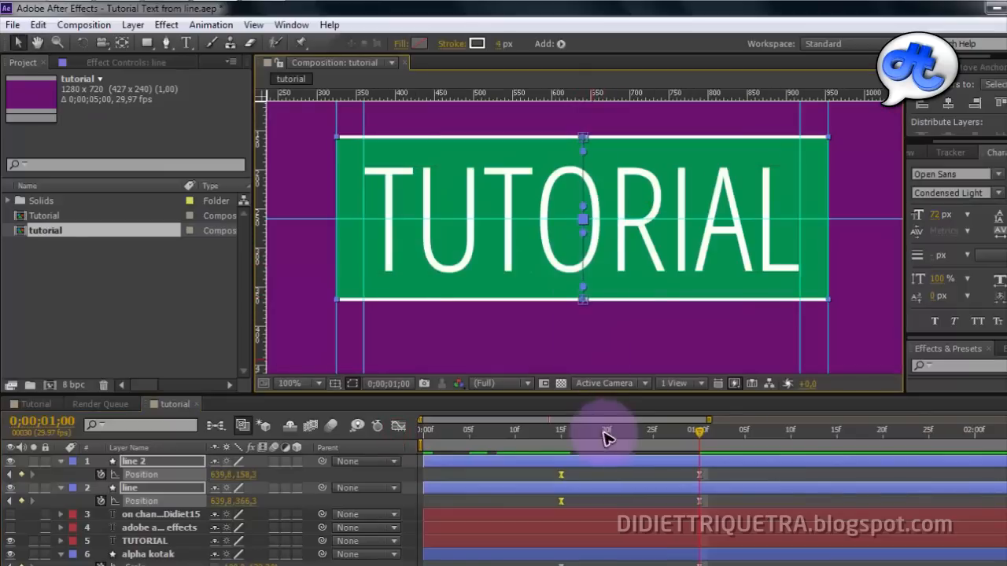
Play the line animation from the beginning, and collapse the expanded properties of the line 2, line and alpha kotak layers
key("Home")
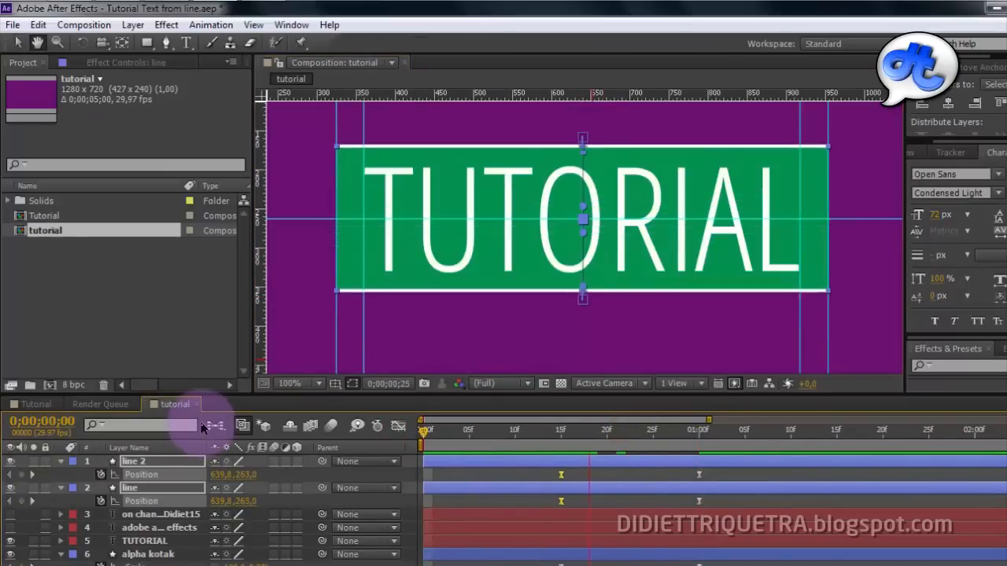
left_click_drag(550, 445, 470, 462)
left_click(135, 564)
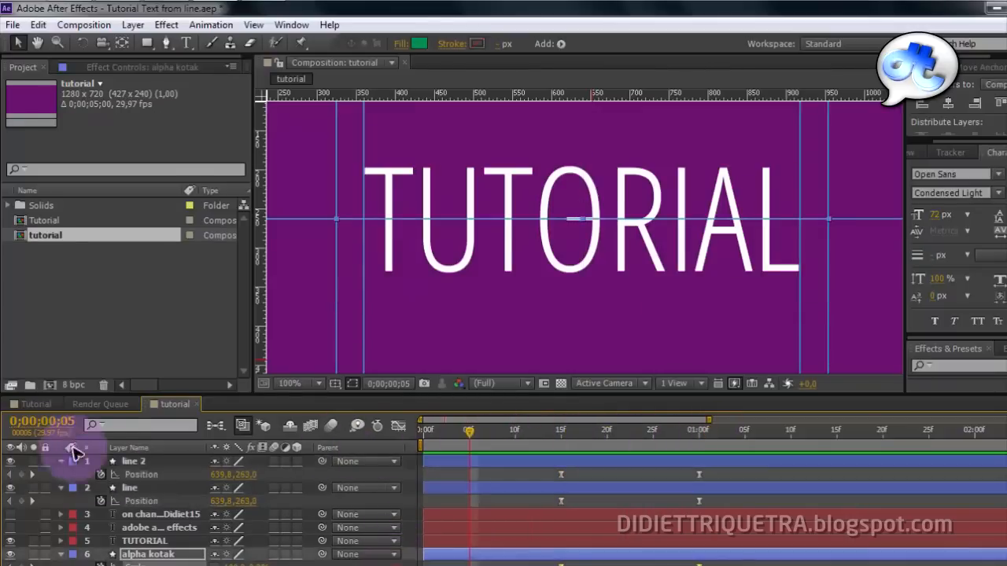
left_click(61, 462)
left_click(60, 474)
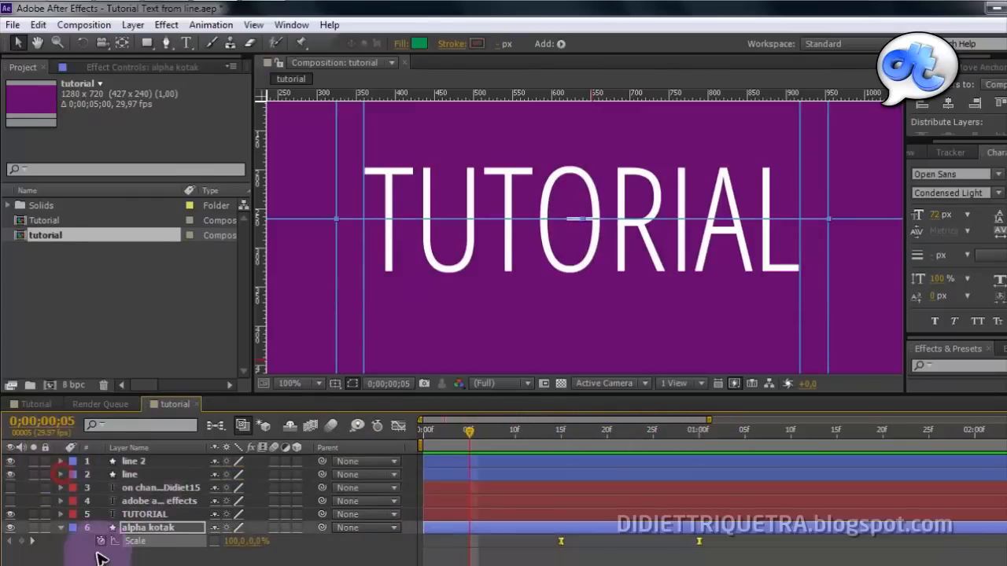
left_click(60, 528)
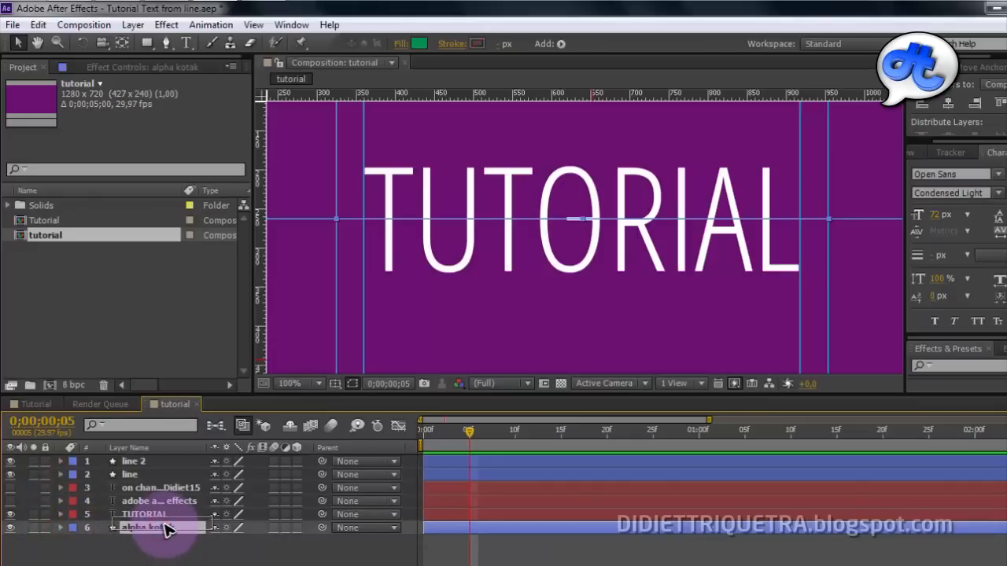
Reorder the layers so alpha kotak sits directly above TUTORIAL and both hidden subtitle layers are at the end of the stack
left_click_drag(165, 525, 169, 506)
left_click(187, 488)
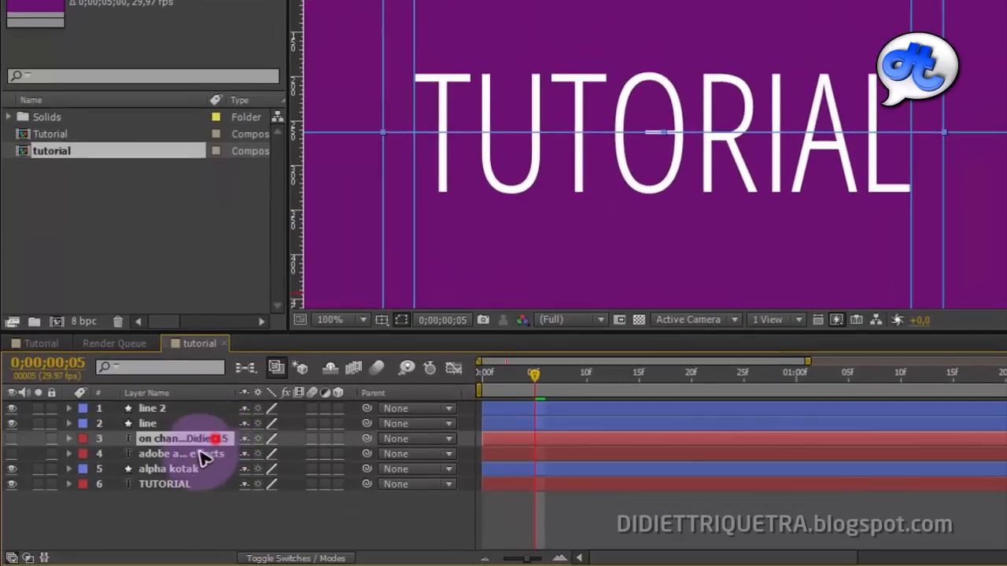
left_click(179, 501, "ctrl")
left_click_drag(214, 455, 211, 521)
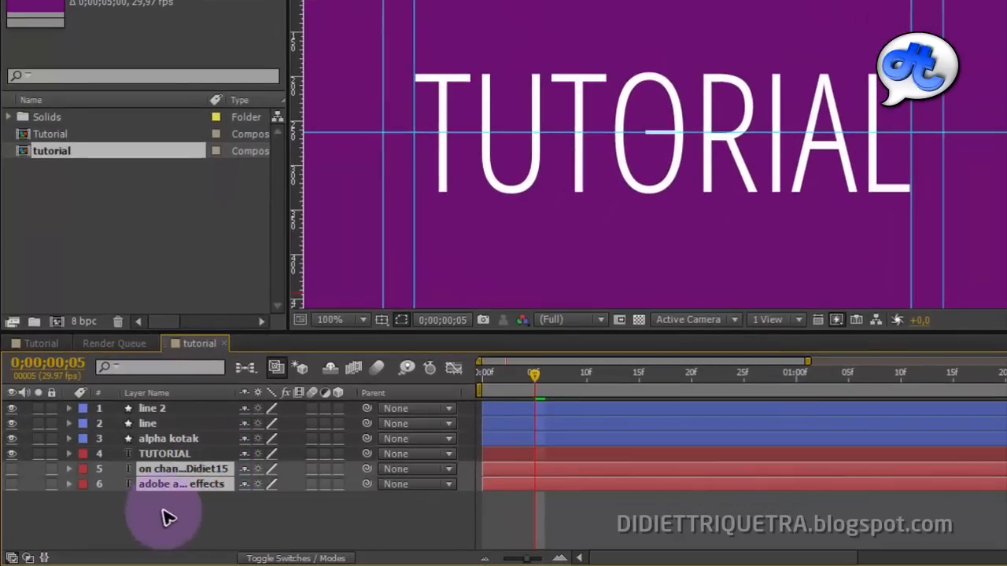
left_click(166, 512)
Set the TUTORIAL layer's track matte to Alpha Matte "alpha kotak"
left_click(167, 442)
left_click(161, 456)
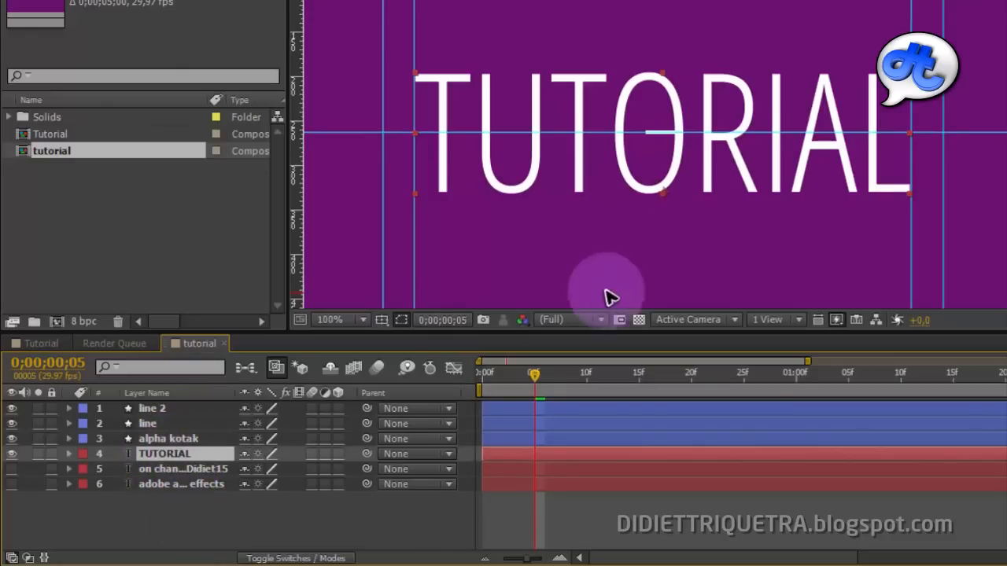
left_click(187, 525)
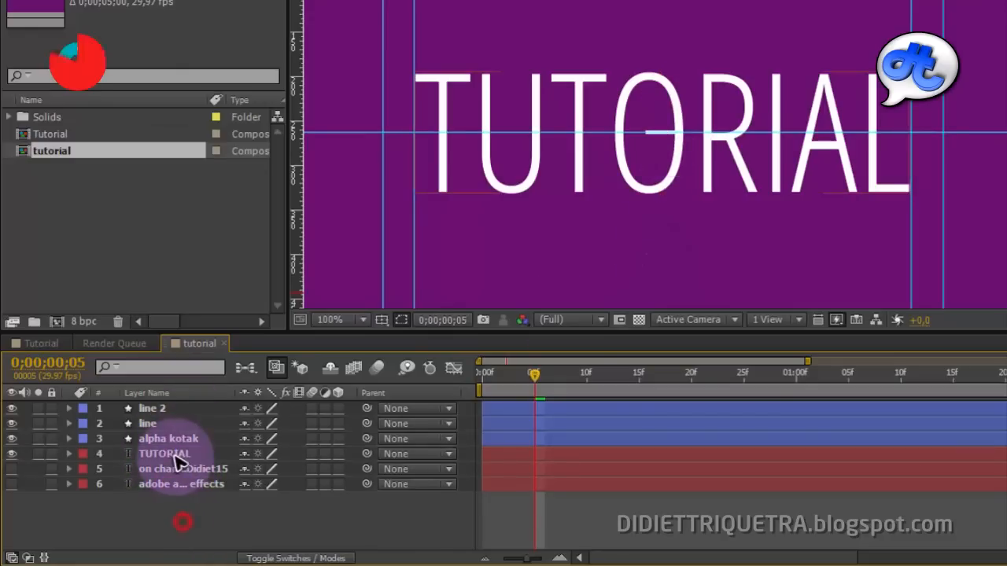
left_click(177, 455)
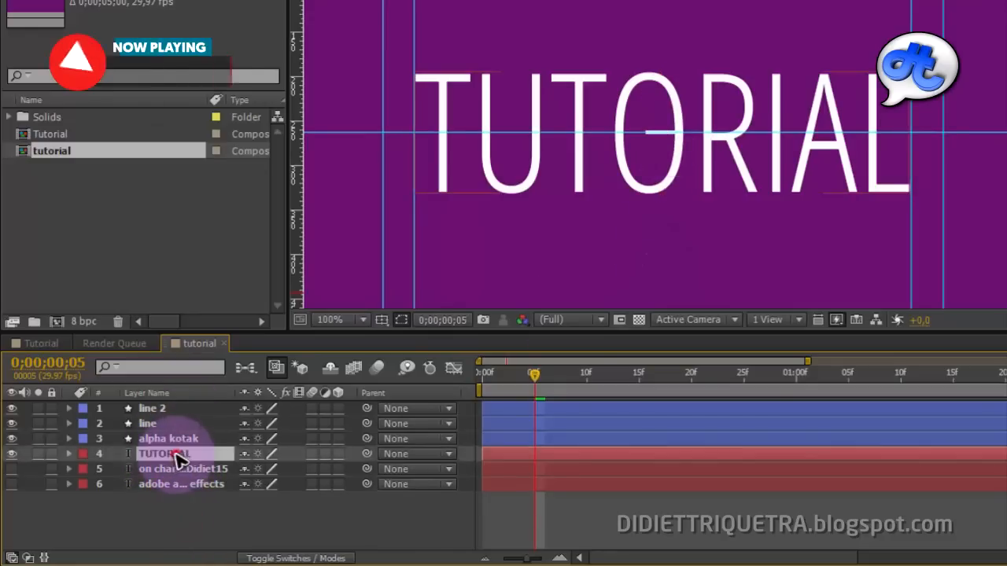
left_click(285, 559)
left_click(358, 454)
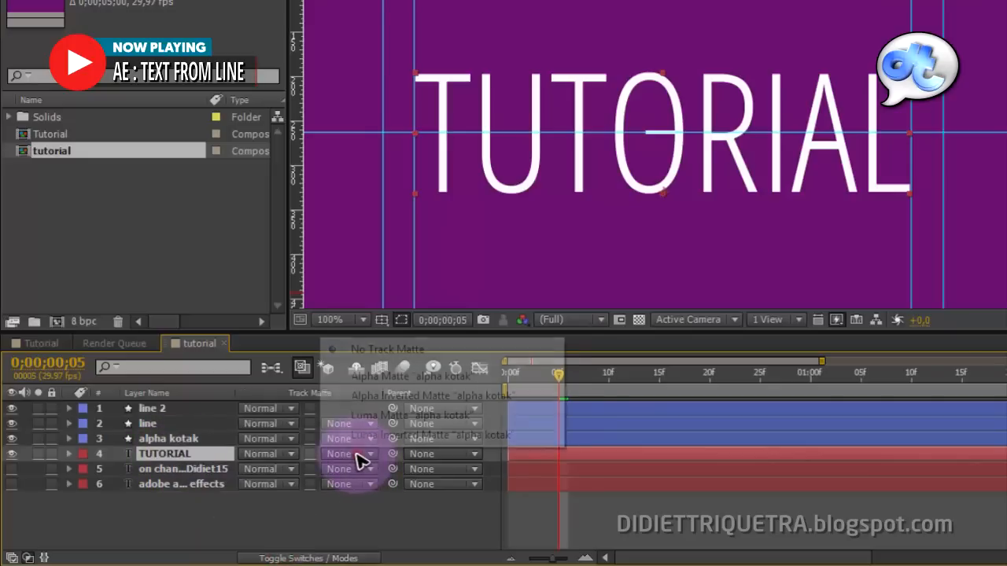
left_click(399, 378)
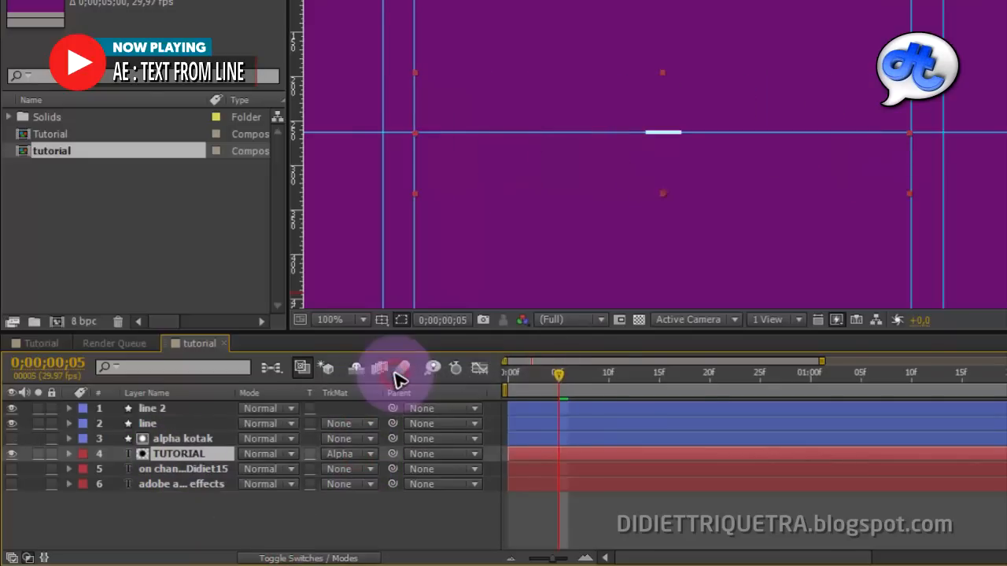
left_click(351, 455)
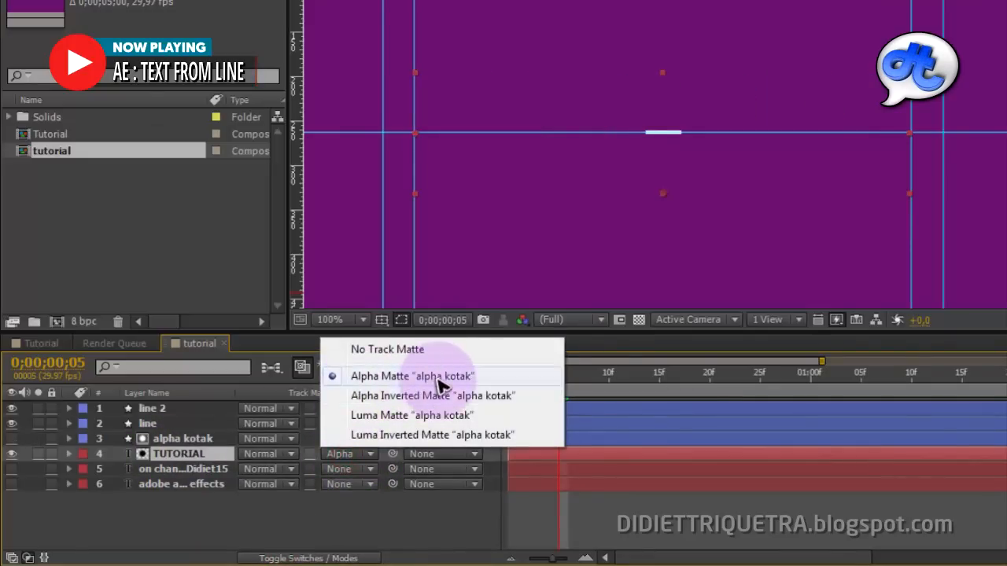
left_click(367, 528)
Preview the matted TUTORIAL reveal from the beginning, checking how the text emerges between the two splitting lines
left_click_drag(559, 376, 474, 379)
key("space")
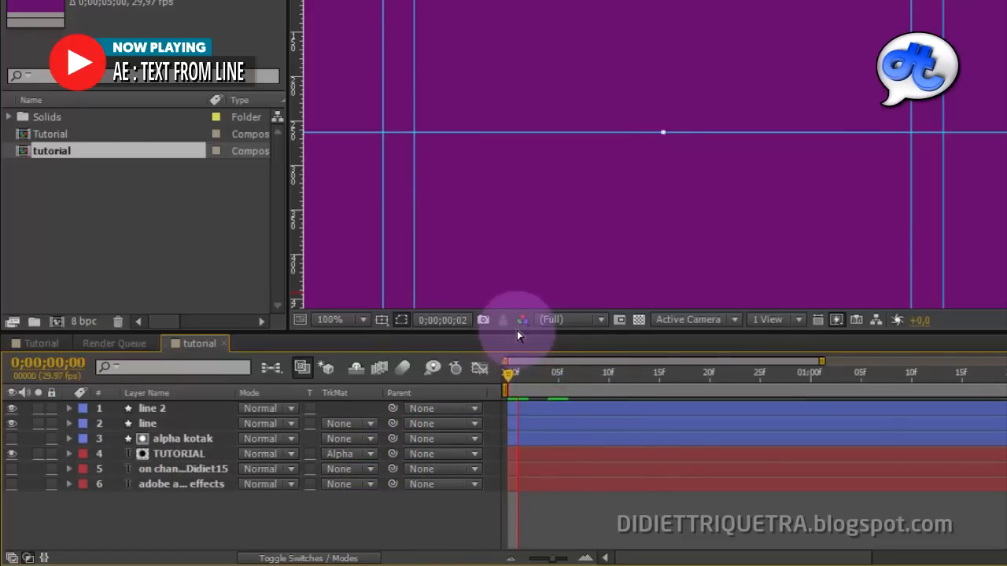
key("space")
scroll(630, 242, "down", 1)
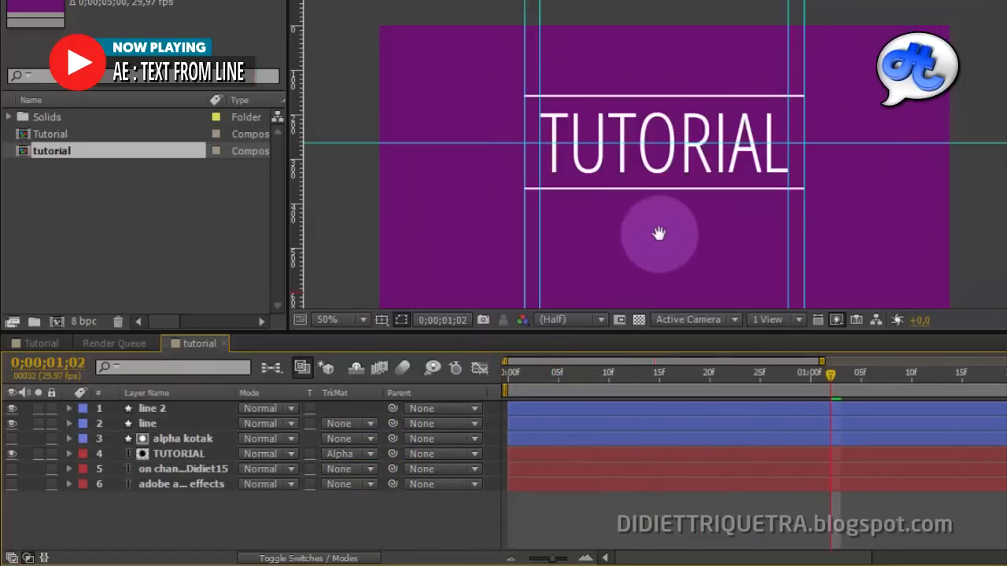
left_click_drag(659, 234, 622, 264)
left_click_drag(637, 373, 432, 378)
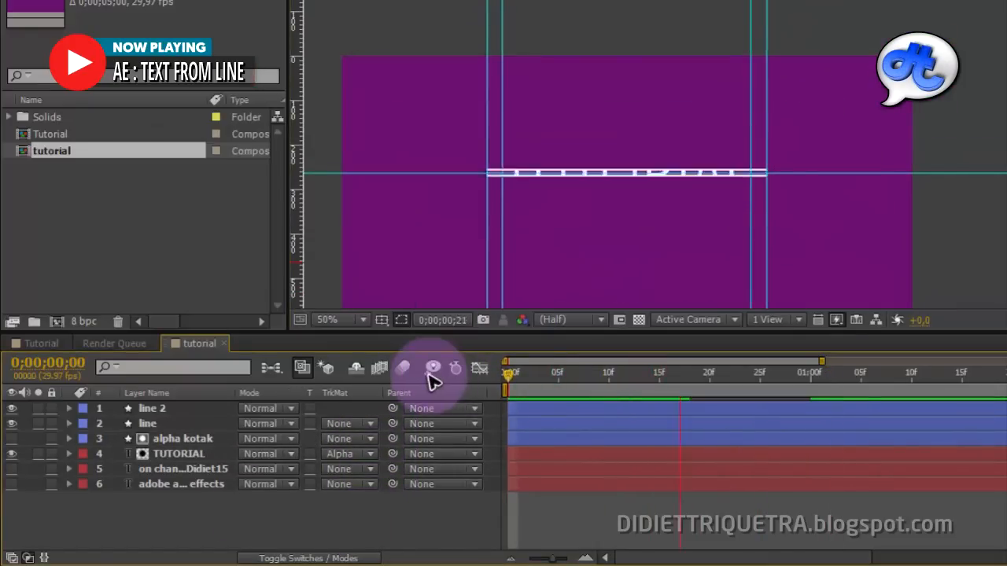
key("space")
scroll(658, 295, "up", 1)
left_click_drag(643, 276, 807, 243)
left_click_drag(749, 397, 659, 384)
left_click_drag(748, 265, 603, 263)
left_click_drag(629, 382, 464, 396)
key("space")
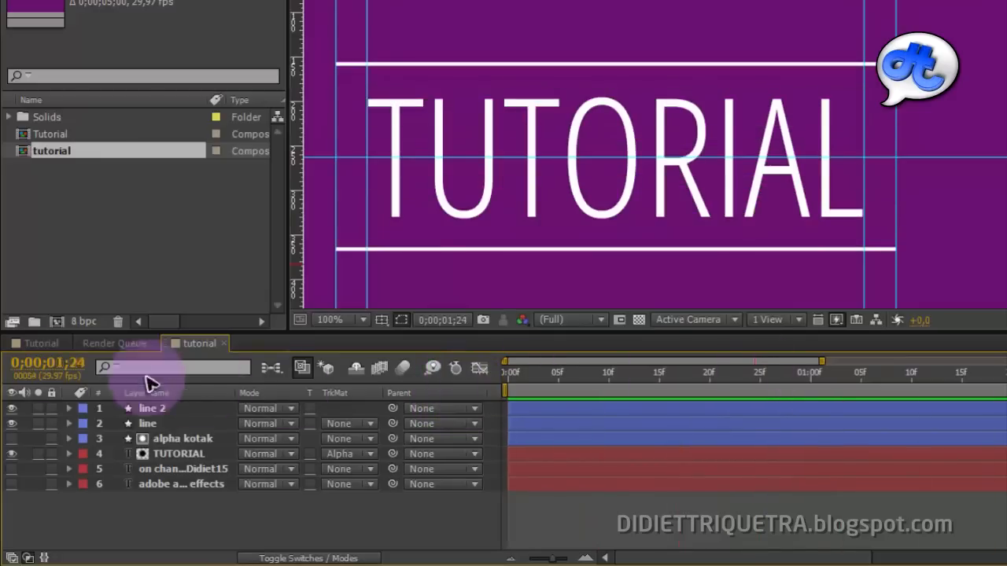
Move the adobe after effects text layer above the other subtitle layer and make it visible
scroll(551, 247, "down", 1)
key("space")
left_click_drag(654, 255, 675, 218)
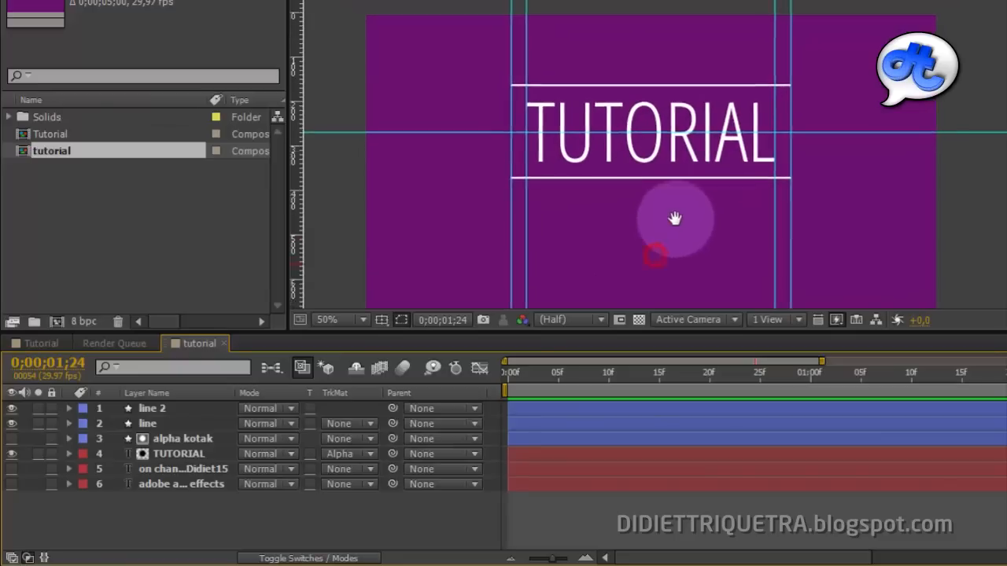
left_click(12, 468)
left_click_drag(177, 484, 179, 462)
left_click(12, 470)
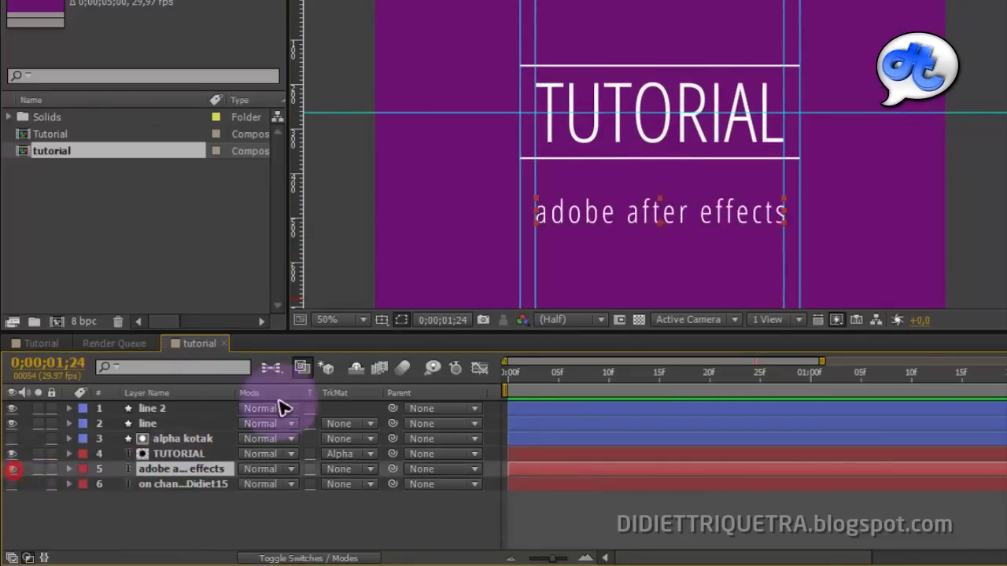
left_click(594, 251)
scroll(596, 252, "up", 1)
left_click_drag(612, 262, 619, 166)
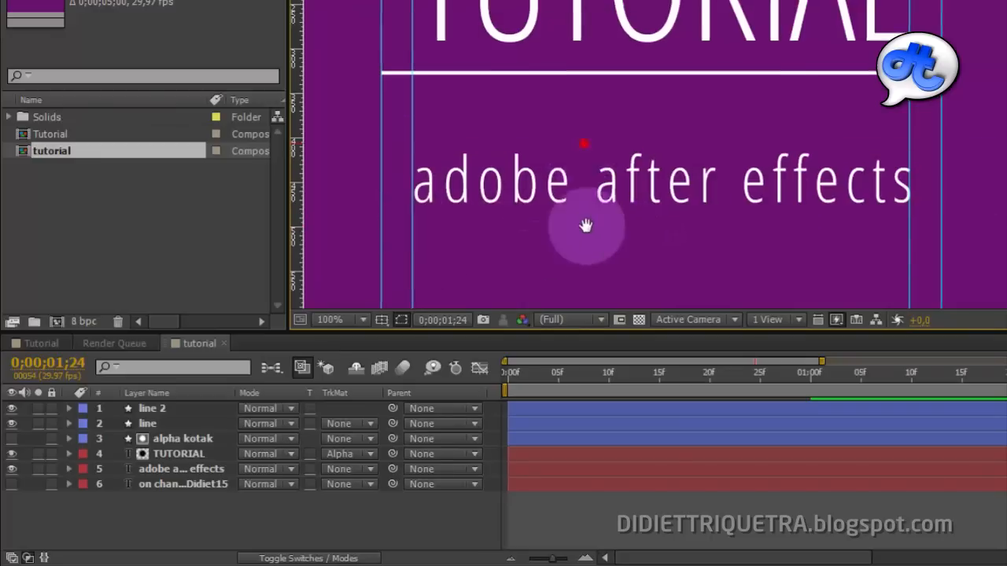
scroll(584, 225, "up", 3)
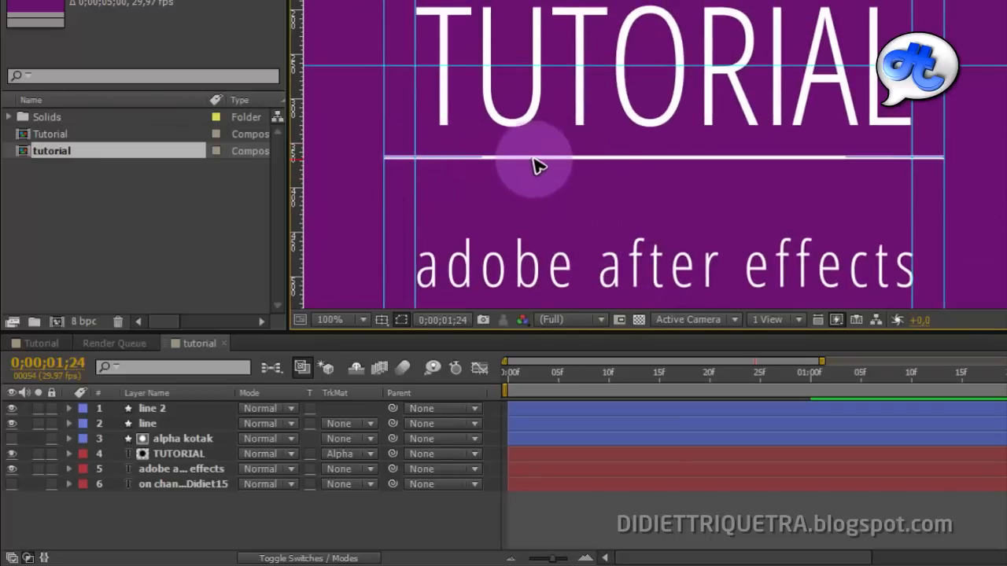
left_click_drag(555, 214, 595, 162)
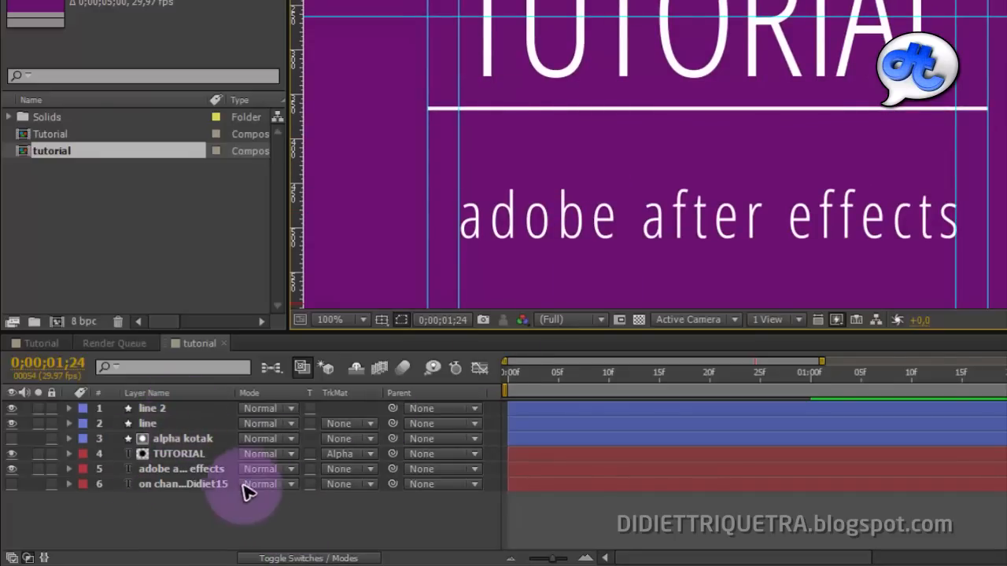
left_click(182, 471)
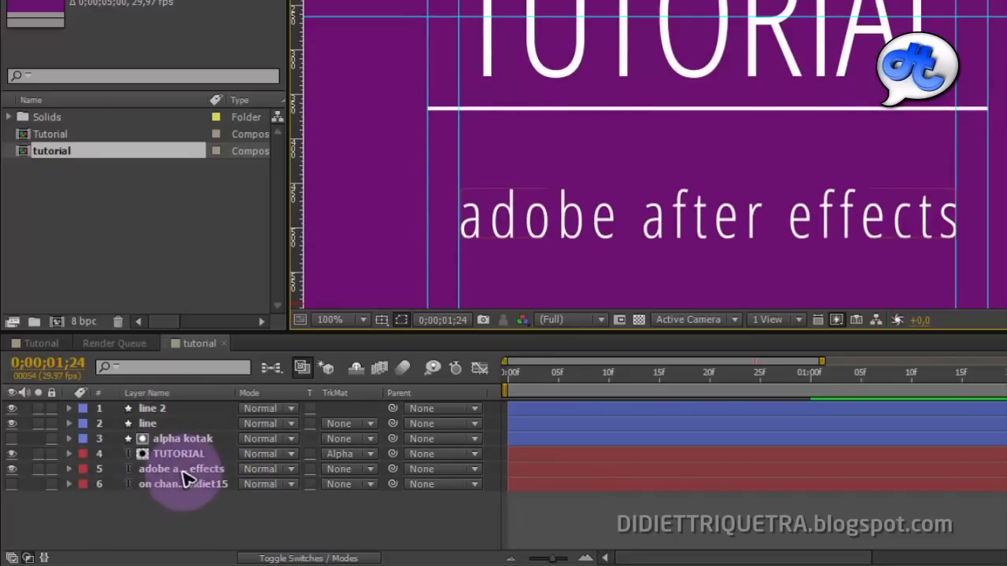
right_click(388, 528)
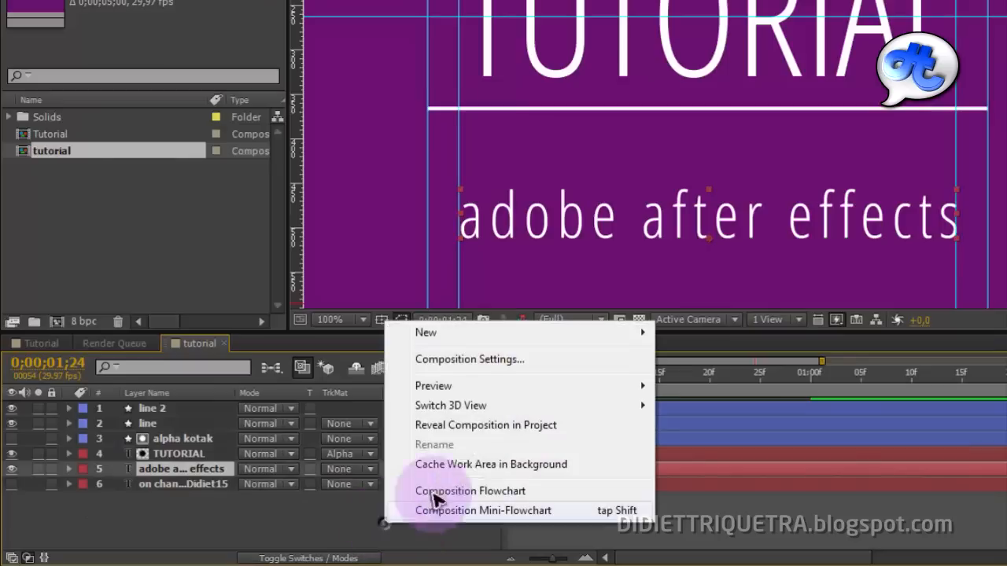
left_click(285, 534)
Move the line 2, line, alpha kotak and TUTORIAL layers together below the two subtitle layers
left_click(179, 454)
left_click(197, 411, "shift")
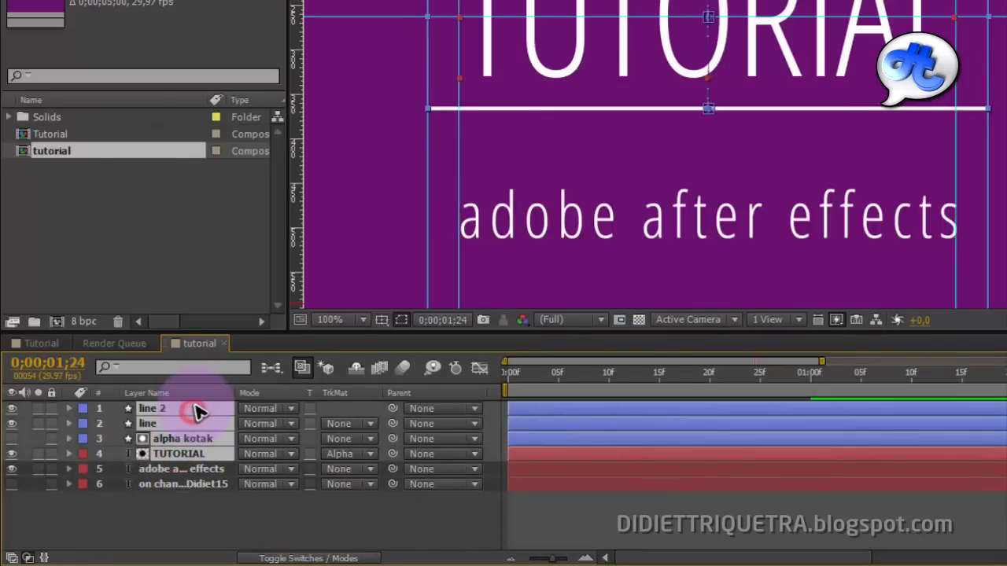
left_click_drag(199, 446, 134, 501)
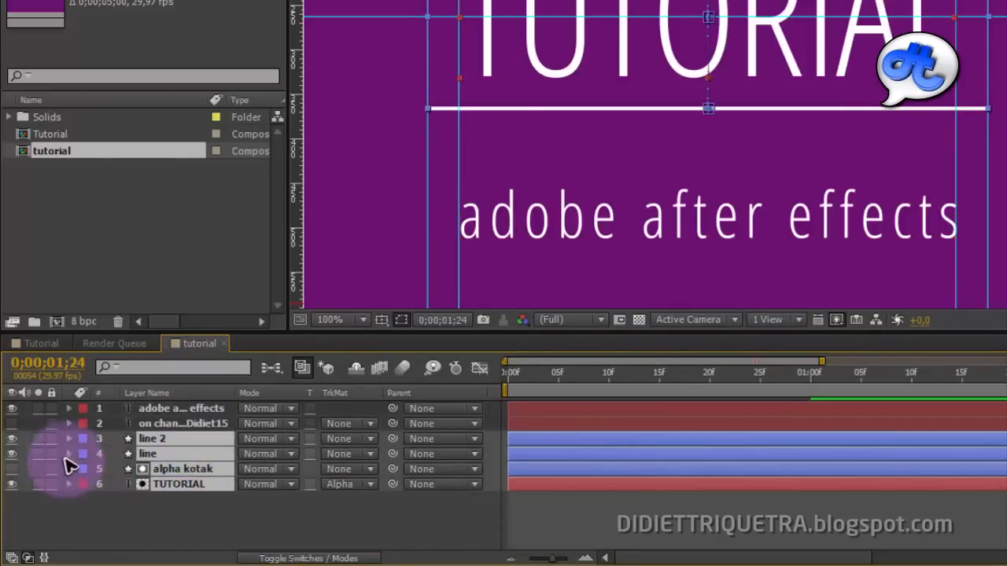
Set the label colour of the line 2, line, alpha kotak and TUTORIAL layers to Sea Foam
left_click(82, 449)
left_click(83, 445)
left_click(91, 451)
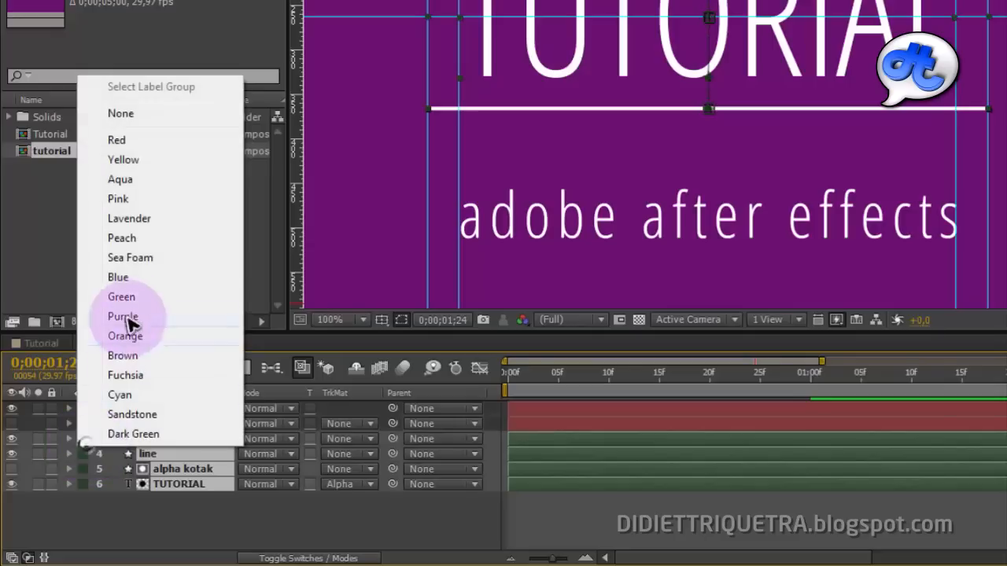
left_click(144, 258)
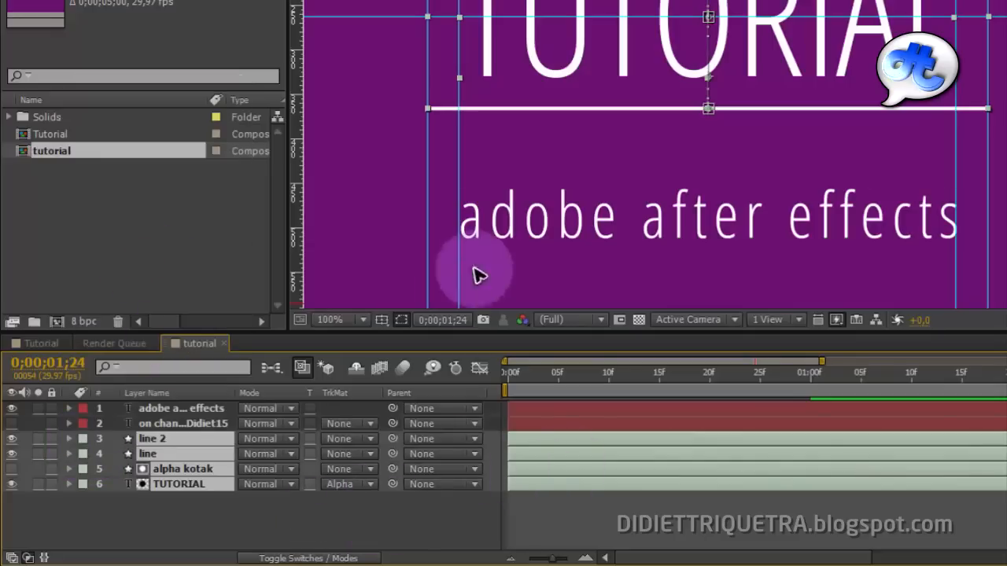
left_click(181, 529)
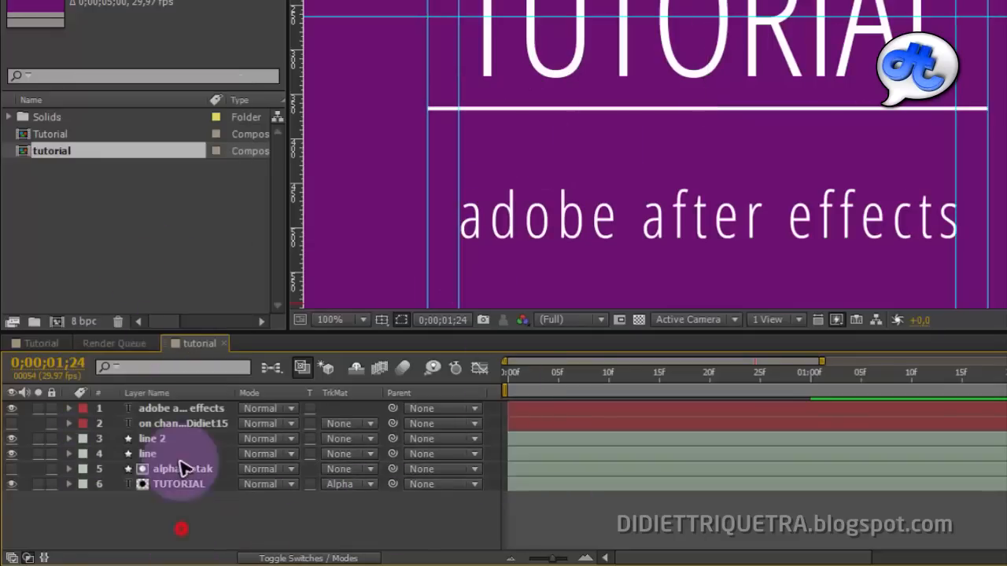
Create a new shape layer directly above the adobe after effects text layer
left_click(195, 414)
left_click_drag(764, 169, 713, 139)
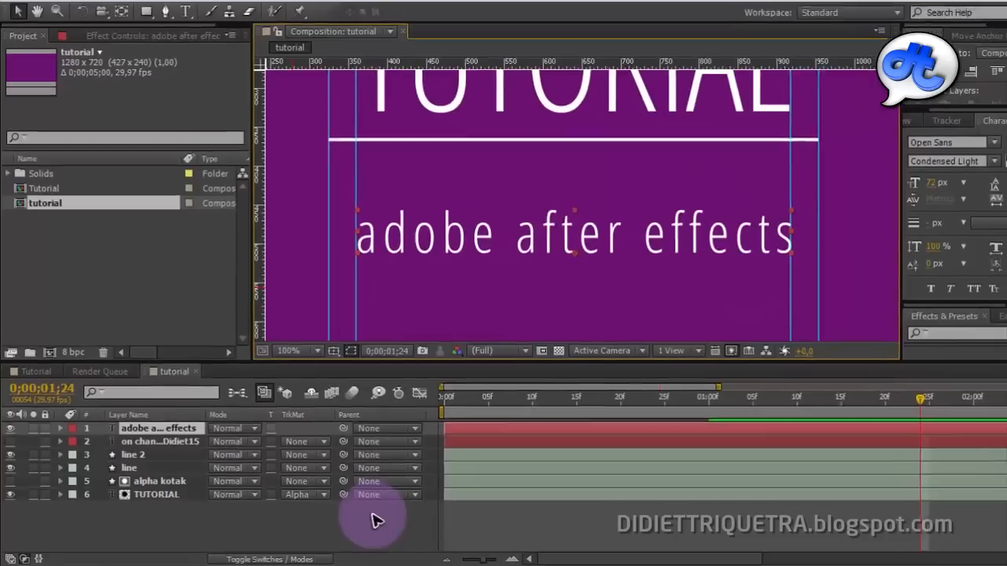
right_click(424, 507)
left_click(379, 357)
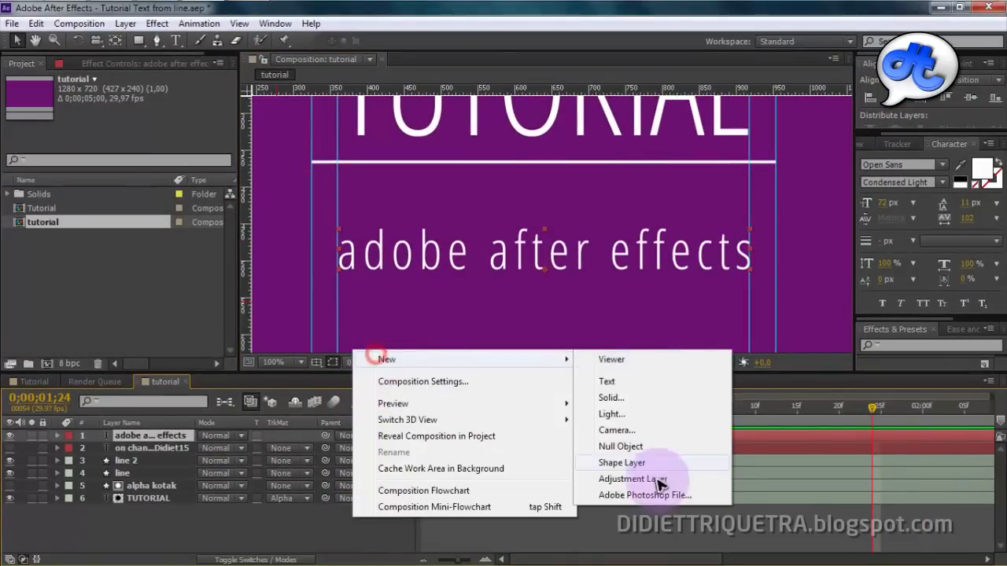
left_click(614, 466)
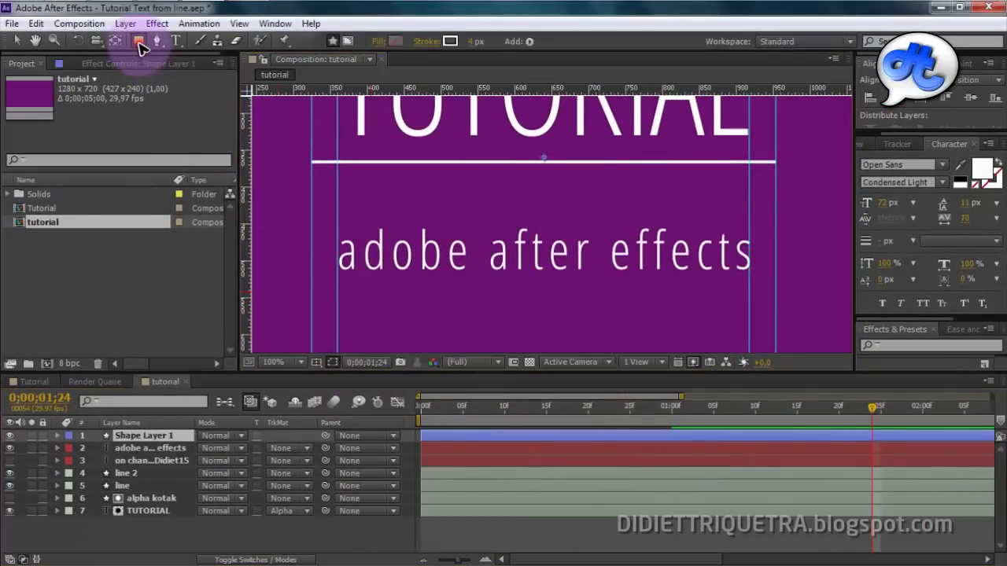
With the Rectangle tool, draw a thin vertical line on the outer guide before adobe after effects and centre it vertically against the text
left_click(336, 269)
left_click(311, 224)
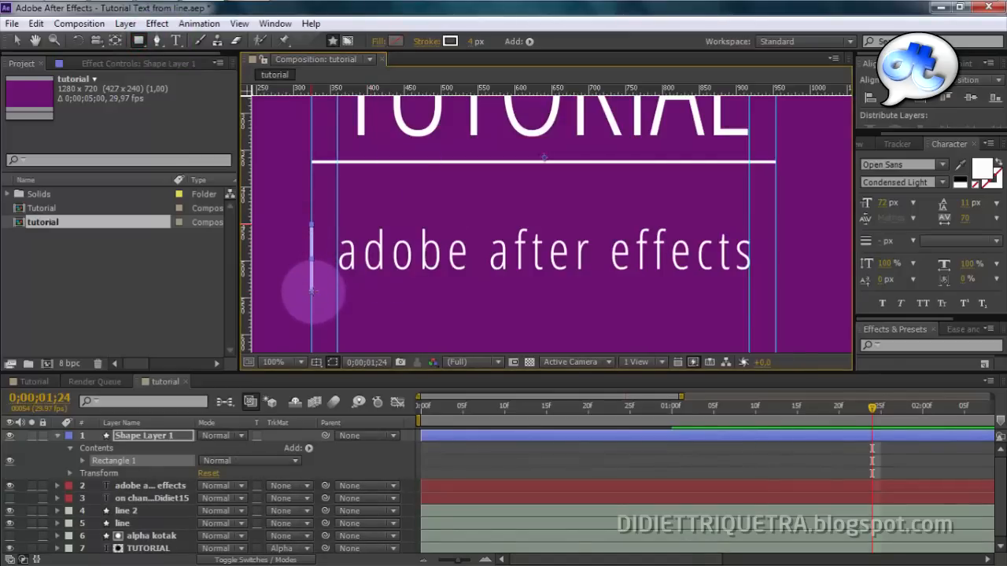
left_click(266, 252)
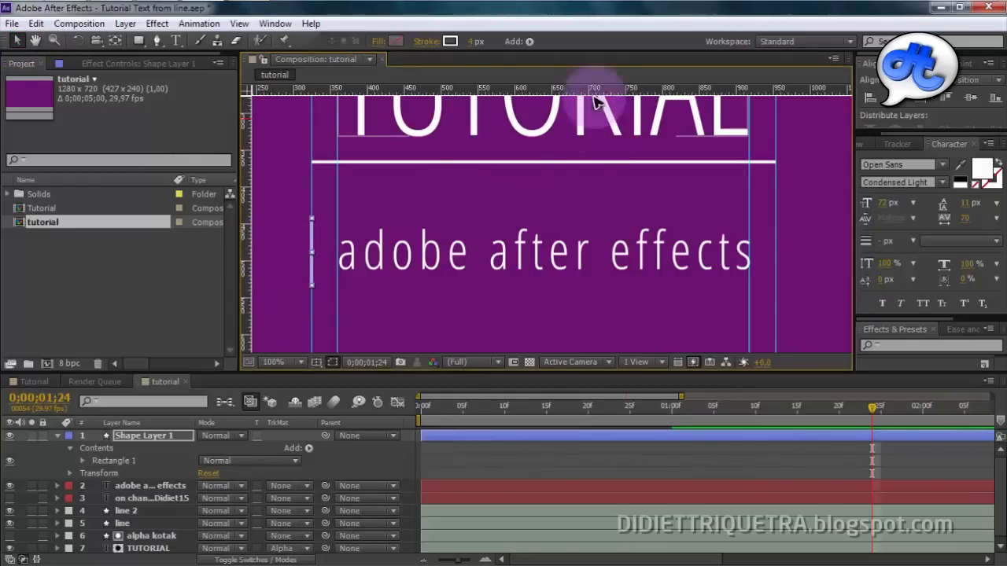
left_click(300, 202)
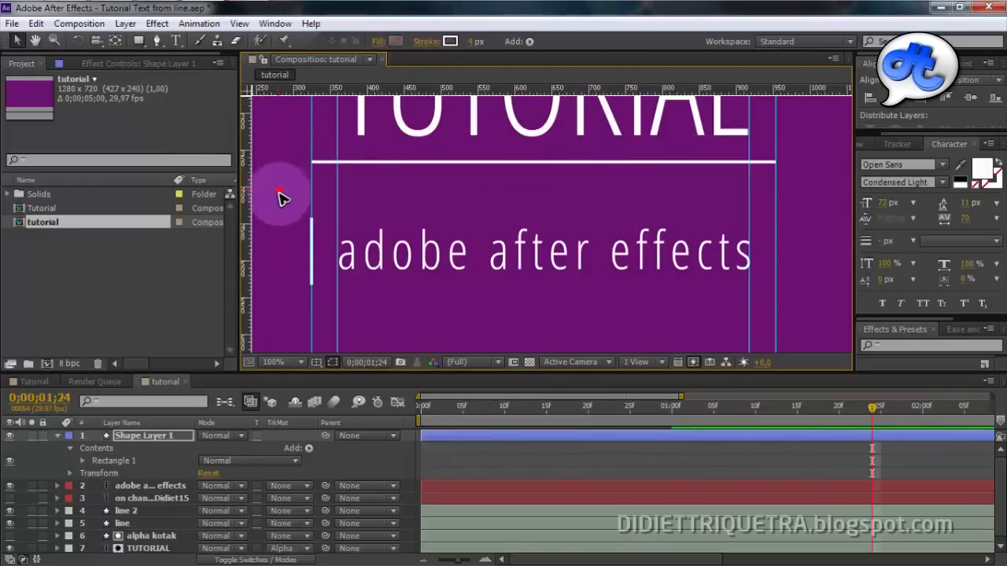
scroll(315, 220, "up", 2)
scroll(336, 236, "down", 2)
scroll(402, 198, "up", 2)
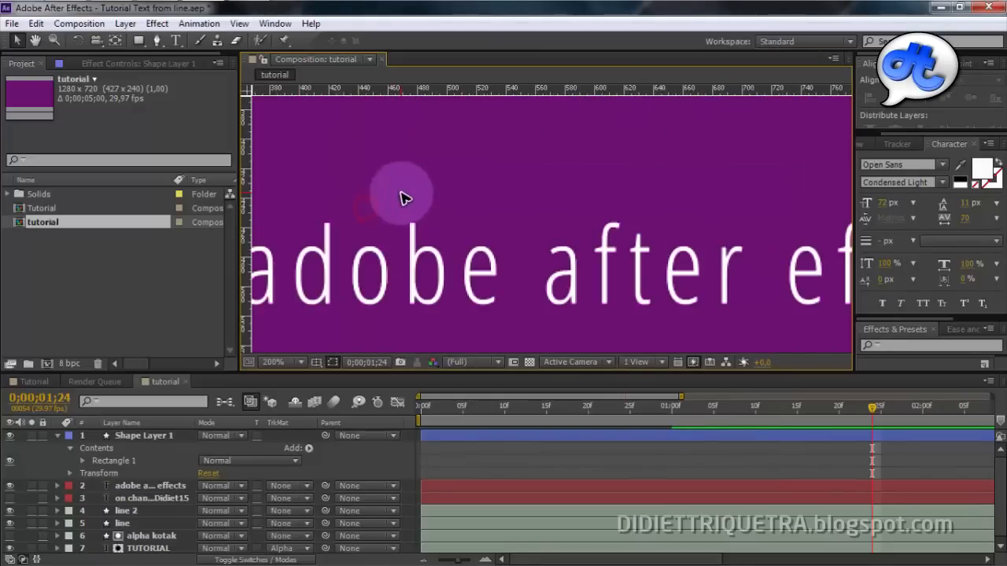
Move the anchor point of Shape Layer 1 to the lower end of the vertical line with the Pan Behind tool
left_click_drag(401, 198, 630, 196)
left_click_drag(582, 155, 544, 307)
left_click_drag(395, 242, 554, 161)
left_click(56, 437)
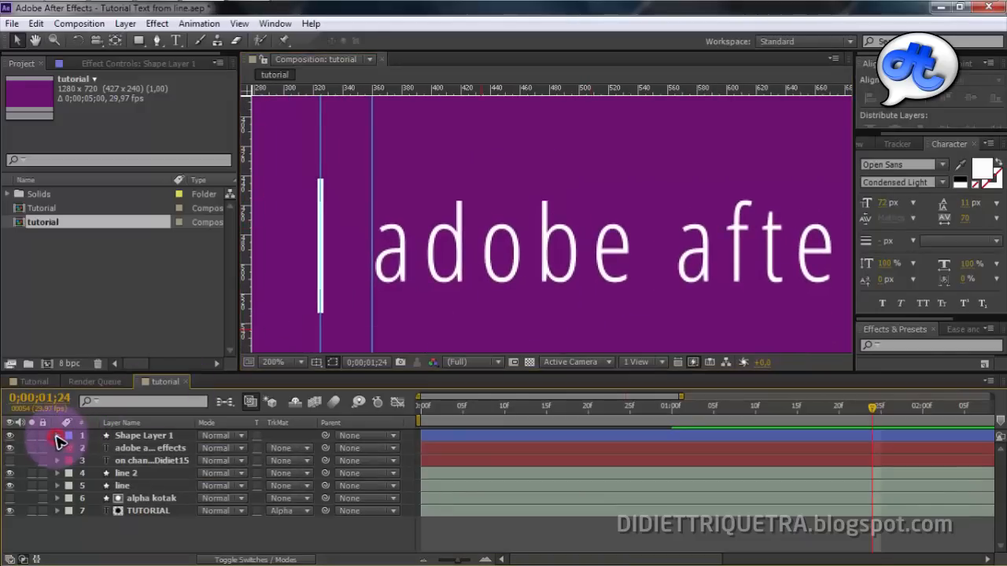
left_click(138, 437)
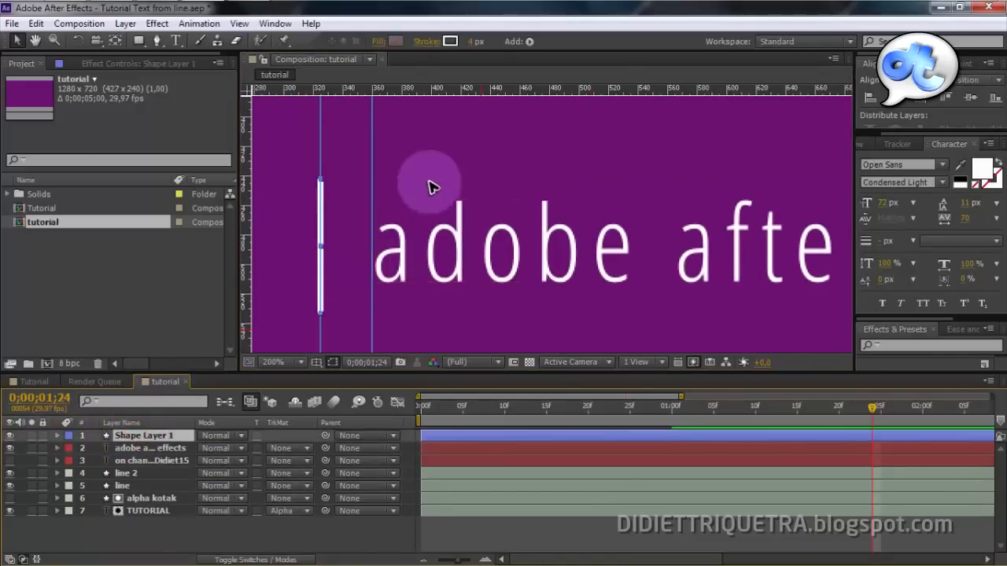
key("comma")
key("comma")
key("period")
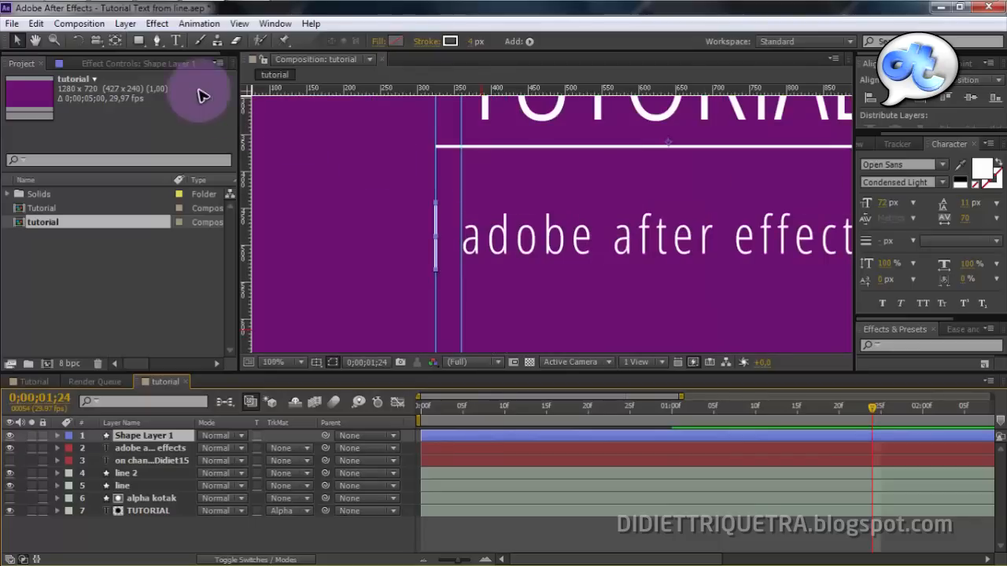
left_click(116, 40)
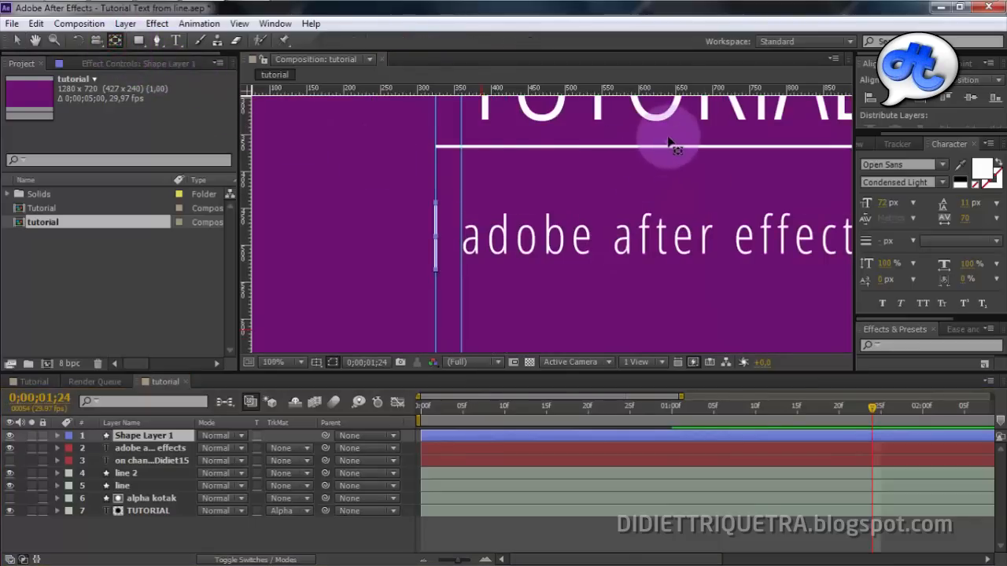
left_click(413, 225)
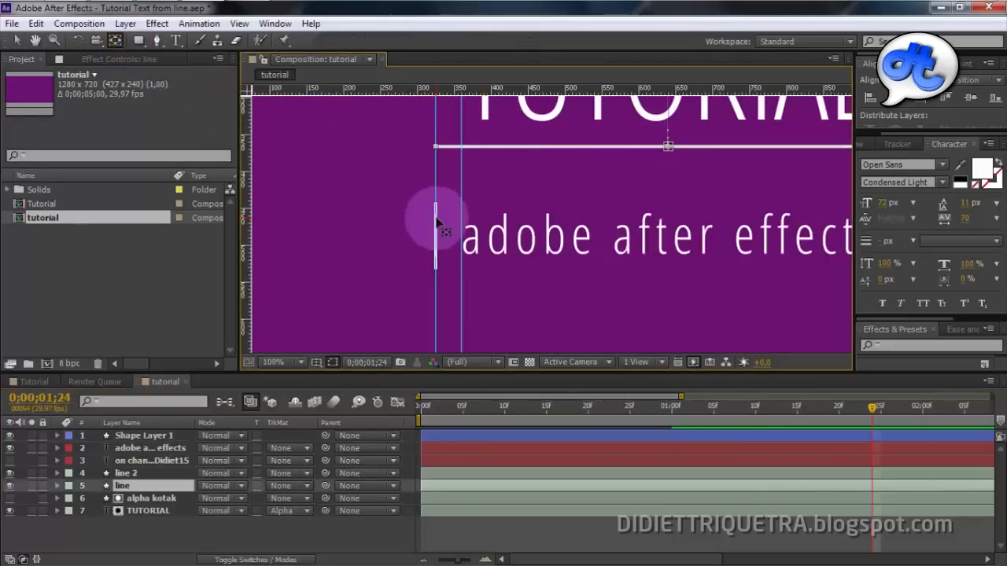
left_click(142, 436)
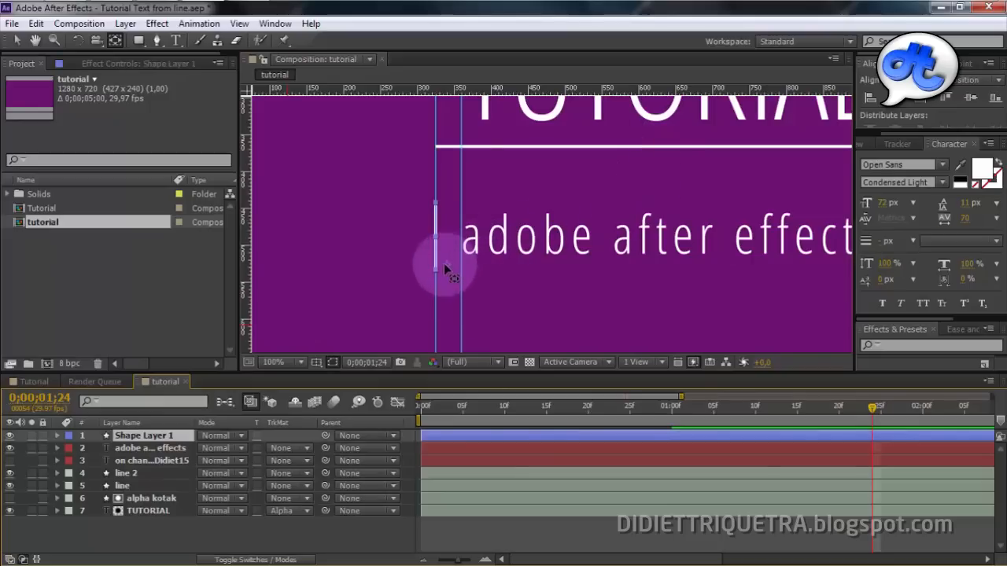
key("ctrl+s")
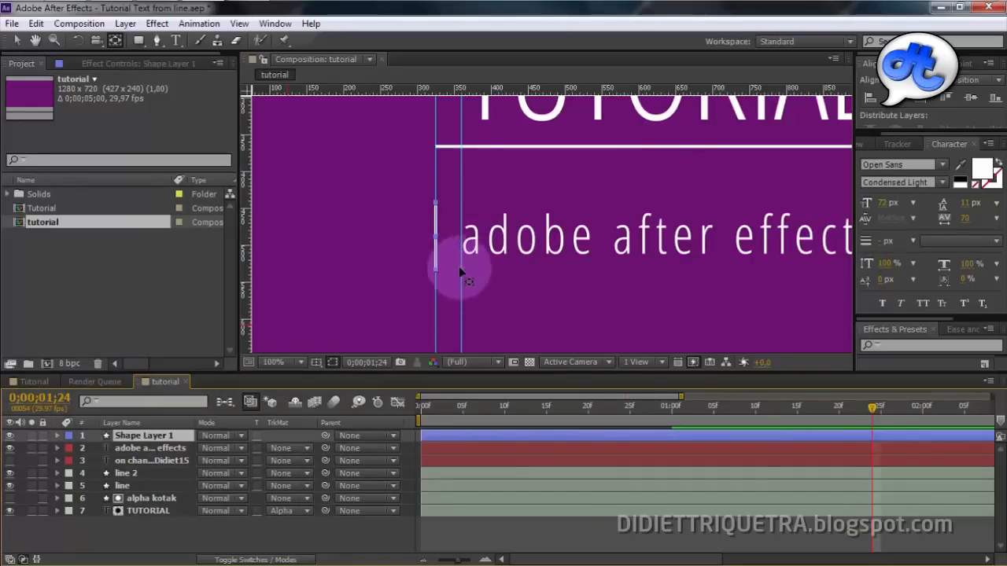
scroll(450, 273, "up", 4)
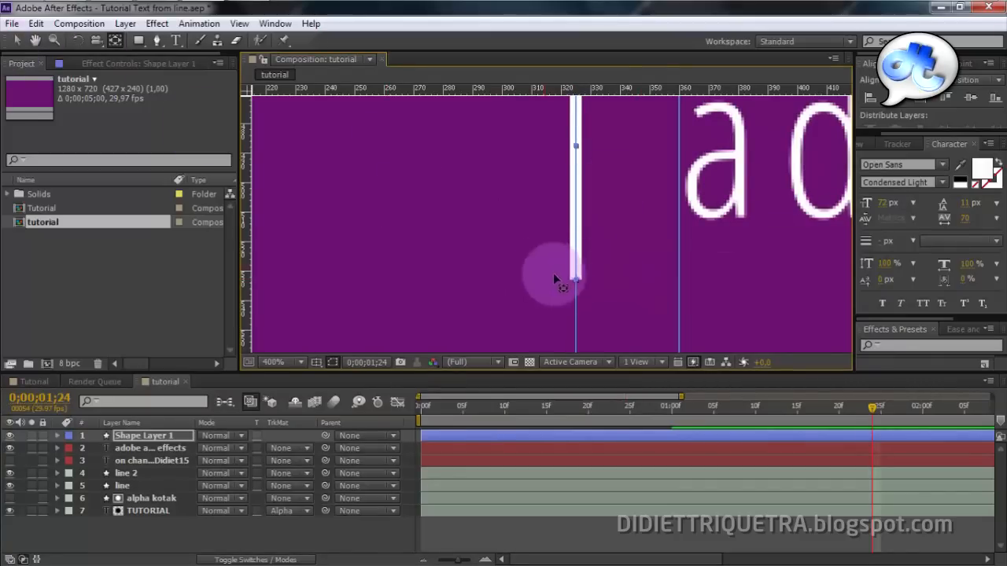
left_click(19, 43)
left_click(448, 190)
scroll(610, 213, "down", 1)
left_click_drag(639, 193, 362, 219)
Set the current time to 0;00;00;15 and rename Shape Layer 1 as line g2
left_click_drag(570, 406, 520, 423)
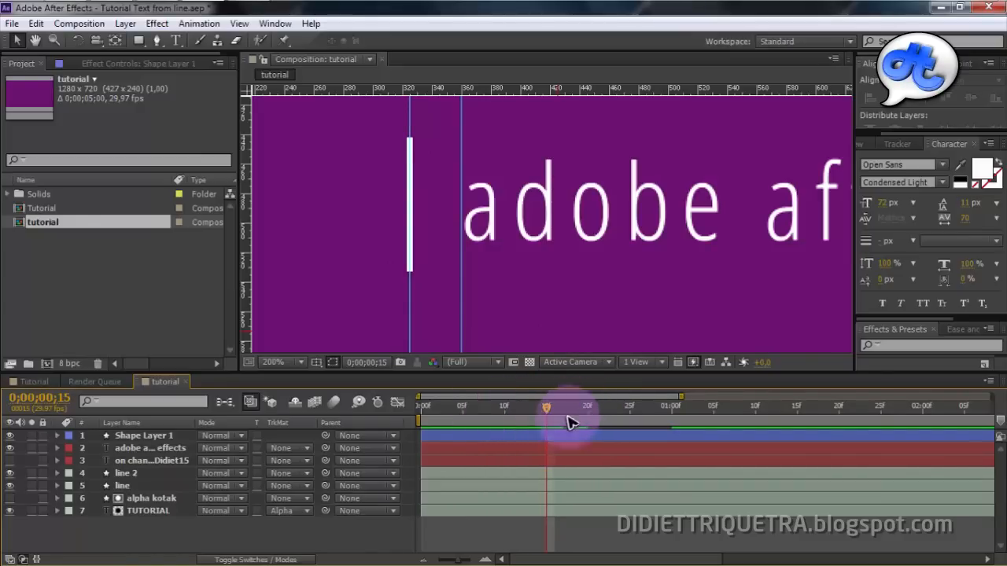
left_click(359, 437)
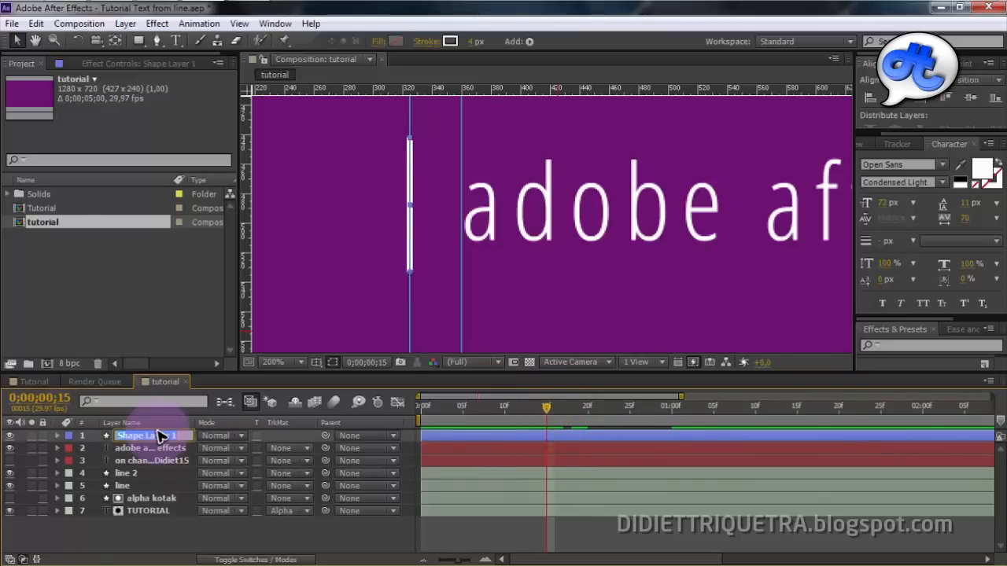
left_click(160, 437)
type("line g2")
key("Return")
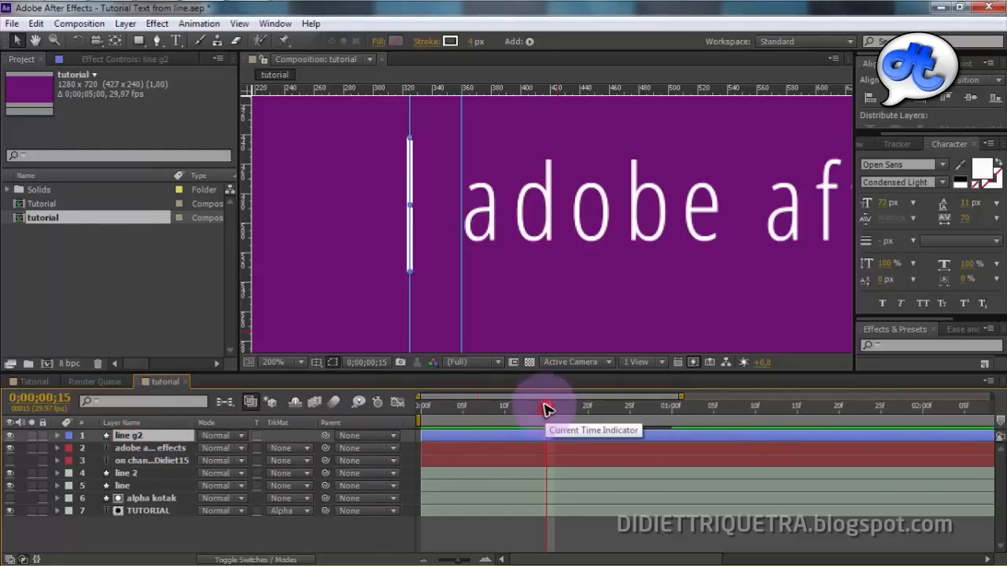
Keyframe the line g2 scale at 0;00;00;15, and set its vertical scale to 0% at 0;00;00;00
left_click(180, 437)
key("s")
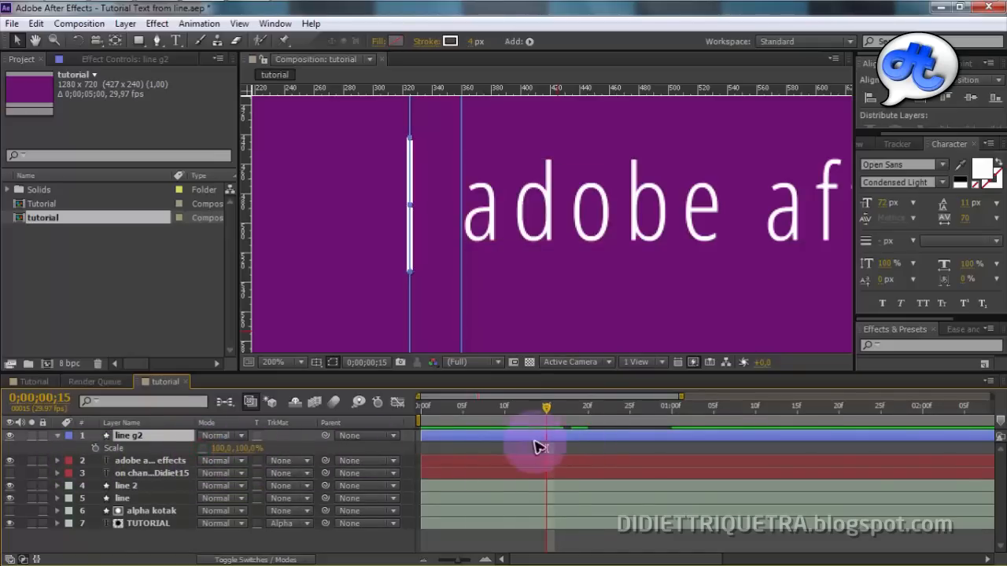
left_click(95, 449)
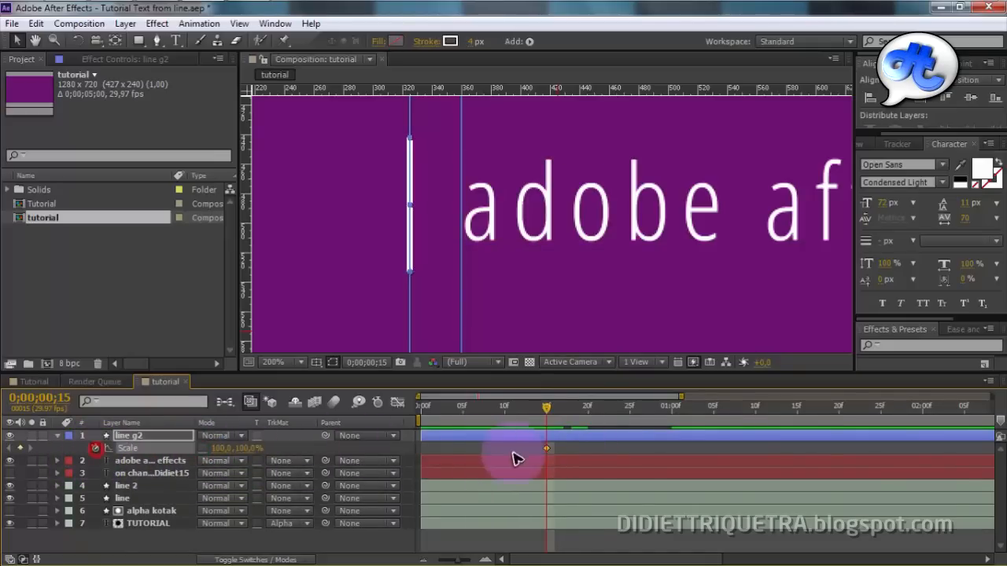
left_click_drag(546, 408, 479, 407)
key("Home")
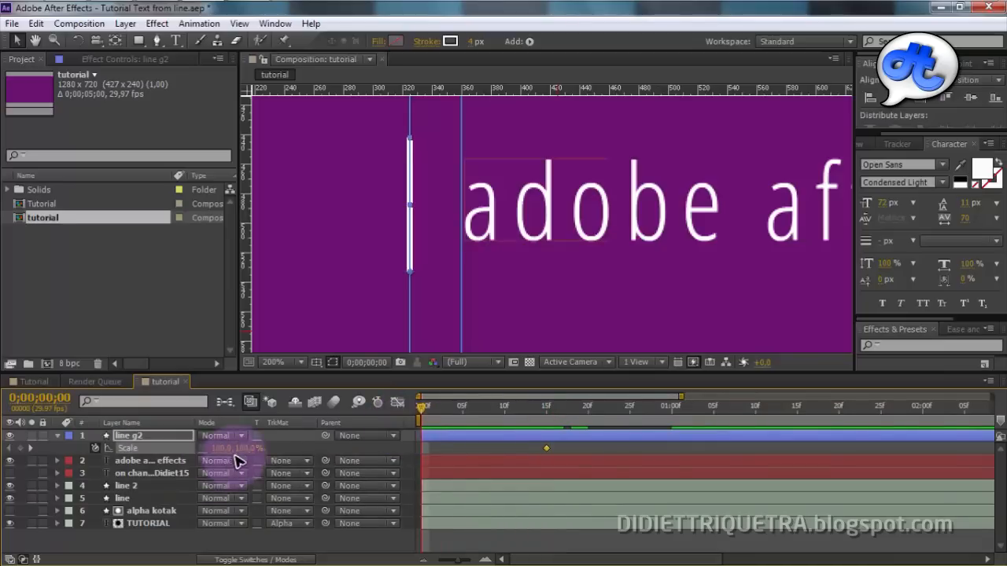
left_click_drag(226, 460, 250, 459)
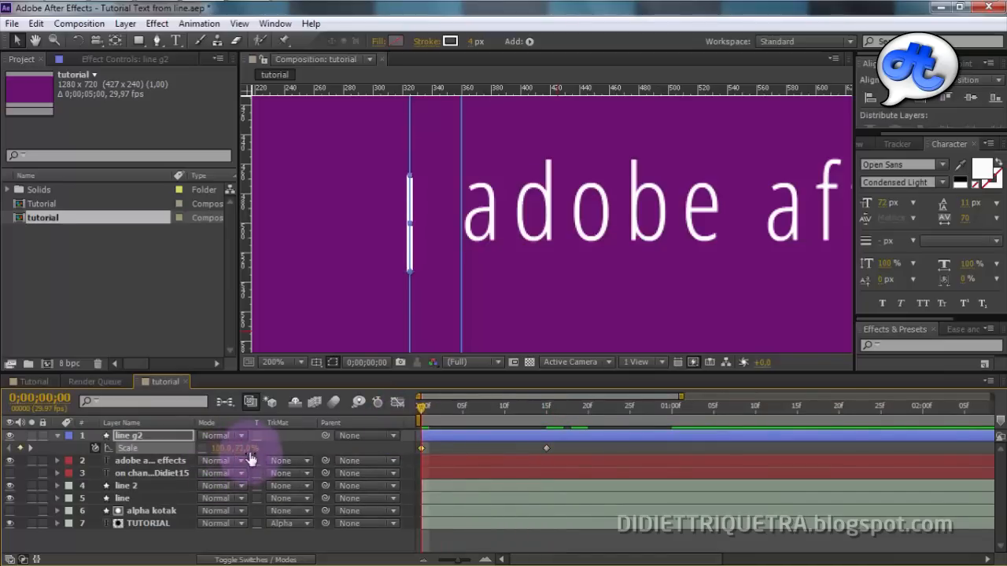
type("0")
key("Return")
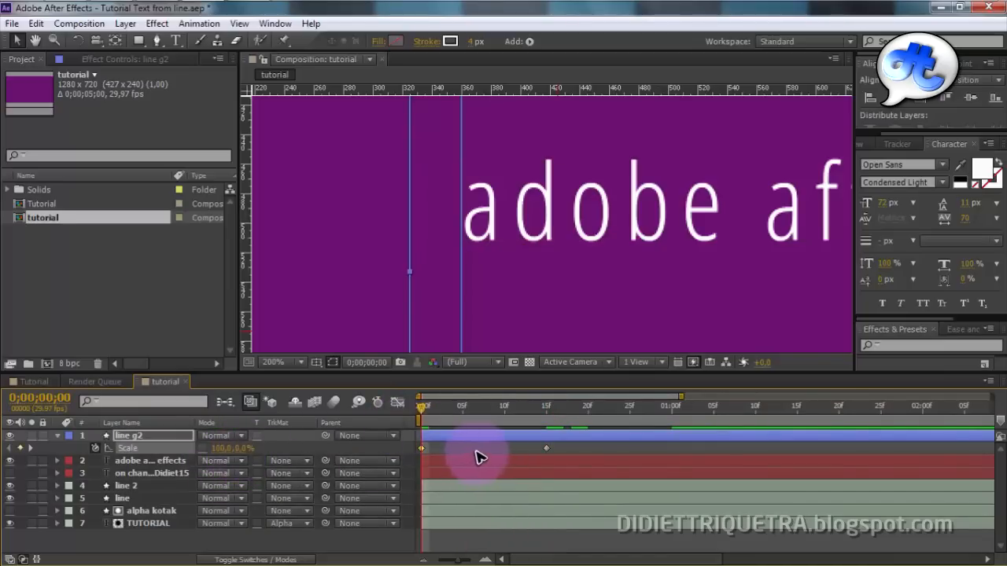
Apply Easy Ease to both line g2 scale keyframes and lengthen the vertical-scale curve's handles into a steep S-curve, keeping horizontal scale flat
key("space")
left_click(546, 449)
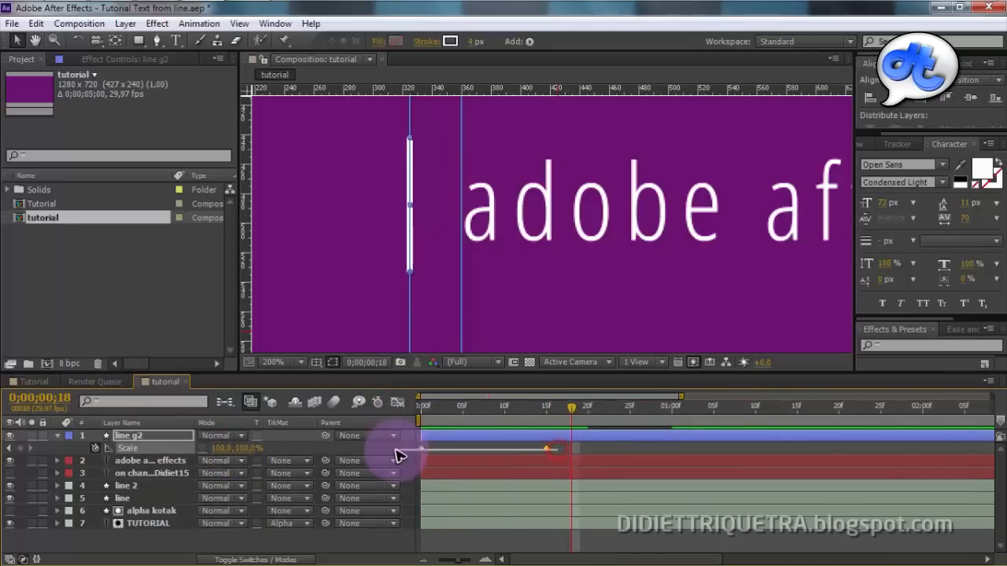
left_click(397, 402)
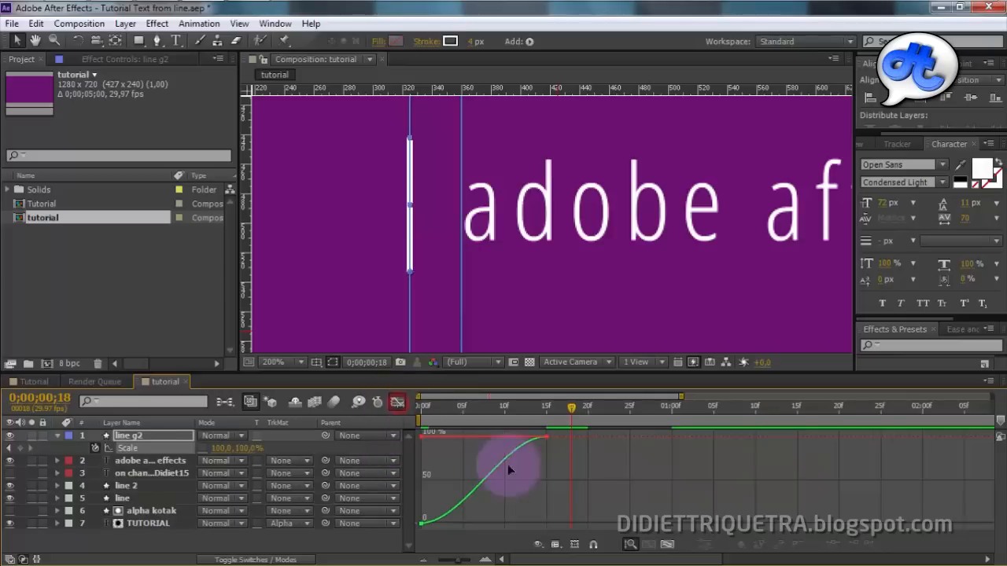
left_click(542, 442)
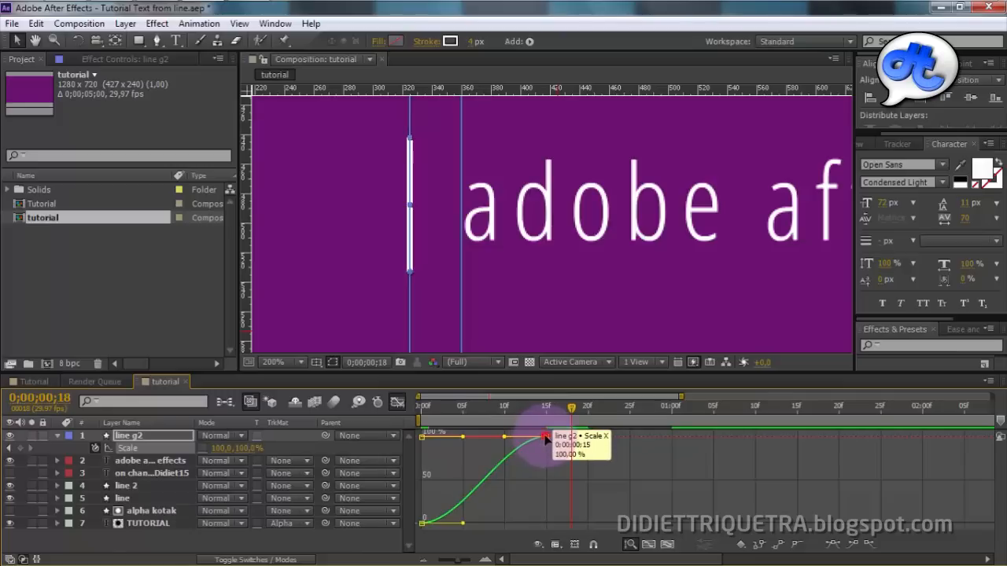
left_click_drag(504, 437, 465, 438)
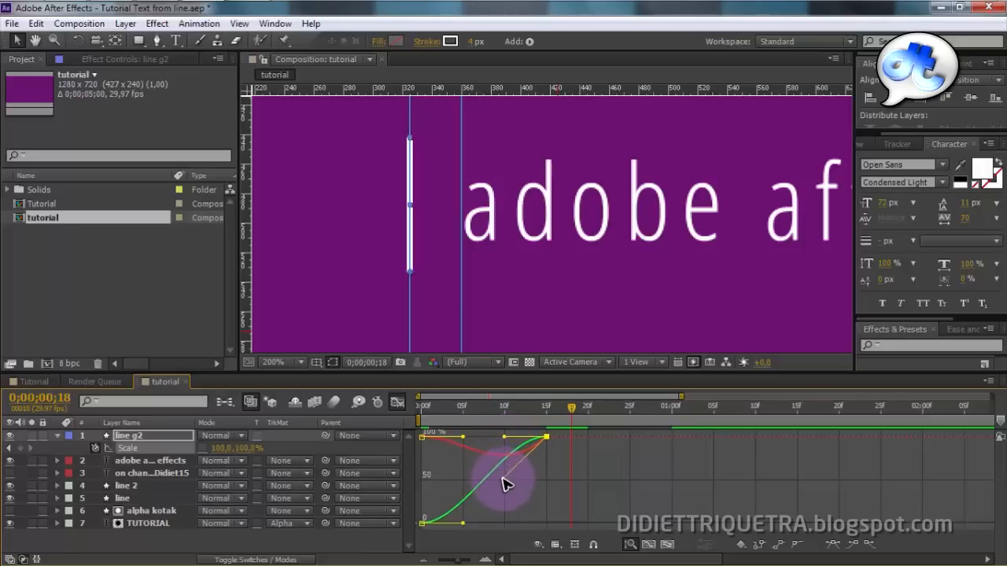
left_click_drag(505, 485, 405, 447)
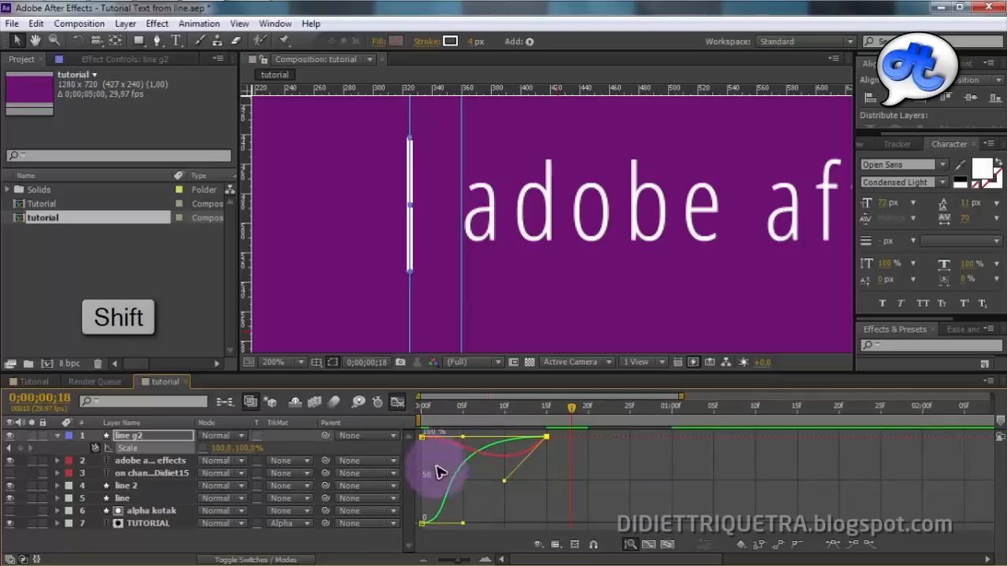
left_click_drag(464, 527, 573, 533)
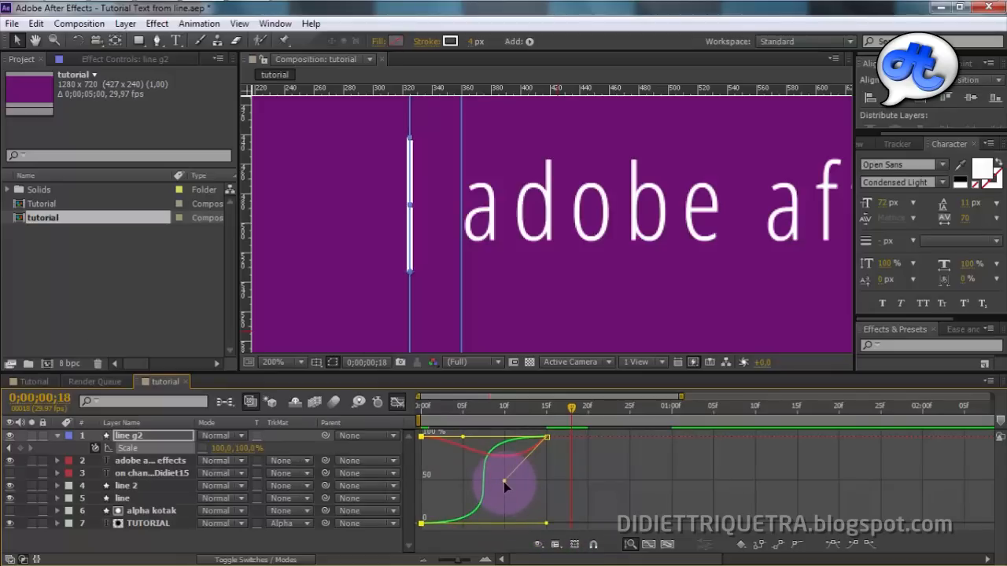
left_click_drag(504, 481, 504, 450)
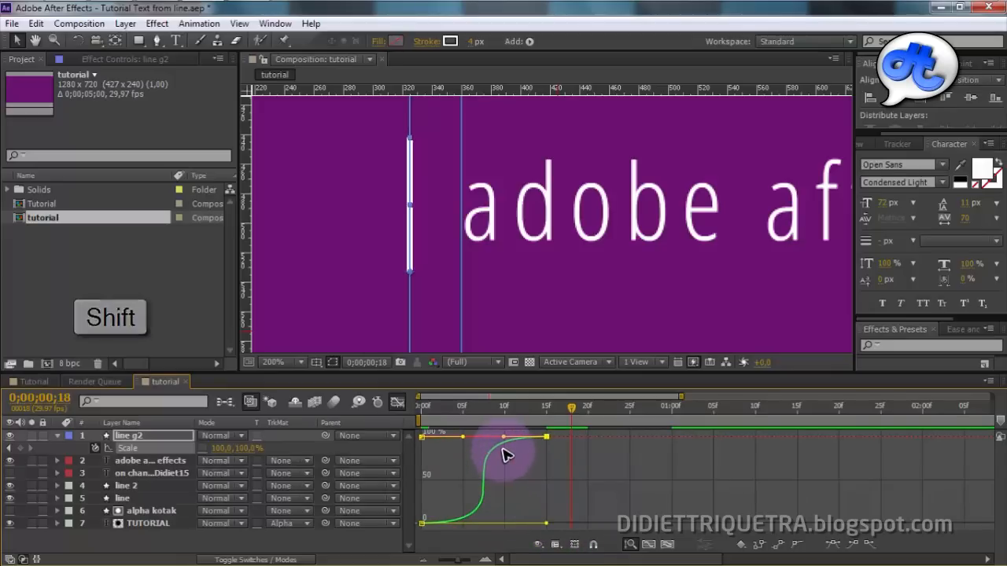
left_click(398, 402)
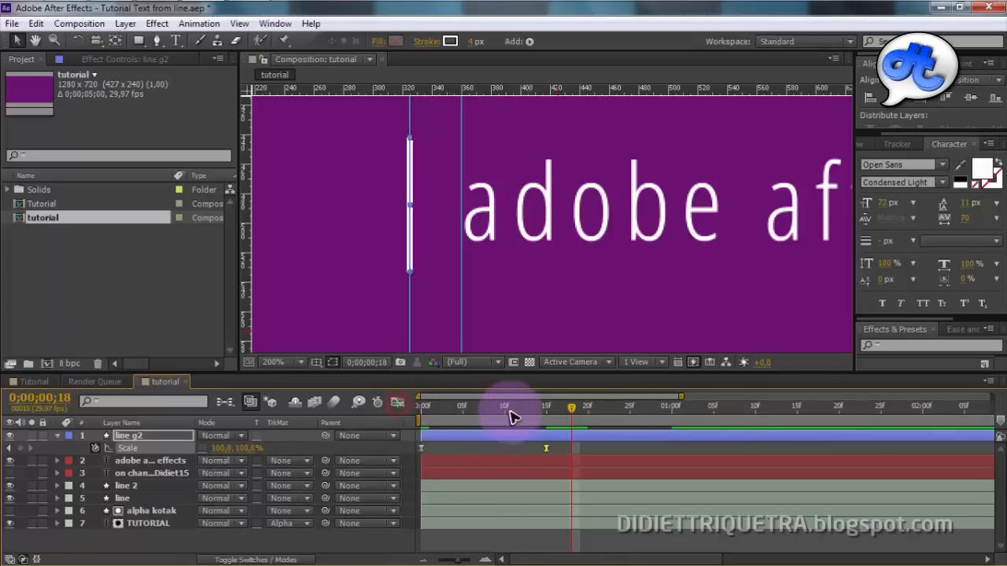
Preview the growth animation of the line g2 layer from the start of the composition
left_click_drag(509, 410, 377, 424)
key("space")
left_click_drag(473, 414, 381, 421)
key("space")
scroll(501, 306, "down", 2)
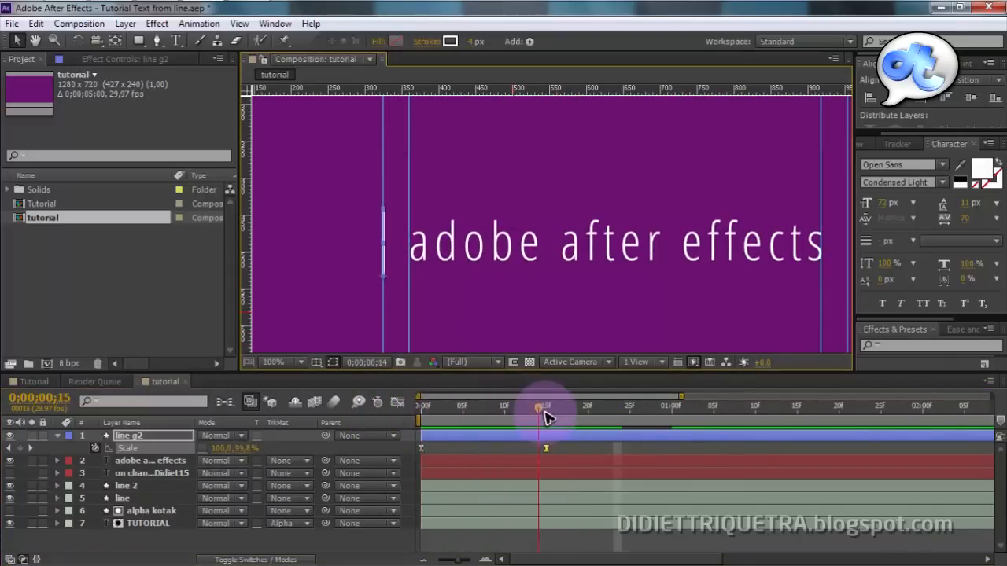
key("space")
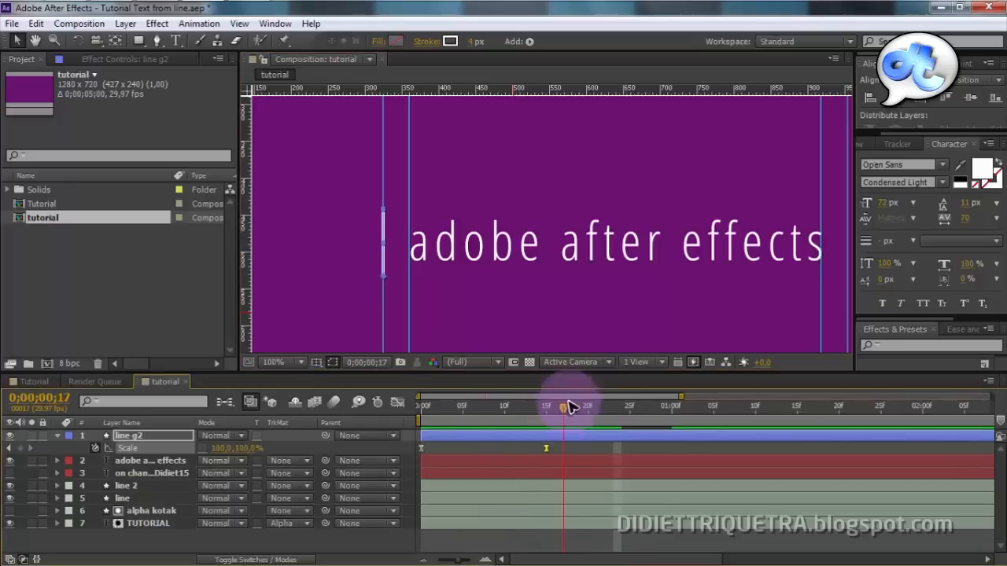
Keyframe the line g2 position at 0;00;00;15, and set its X position to 955.1, near the outer guide after the text, at 0;00;01;00
key("h")
left_click_drag(702, 315, 636, 316)
key("v")
left_click_drag(569, 409, 555, 424)
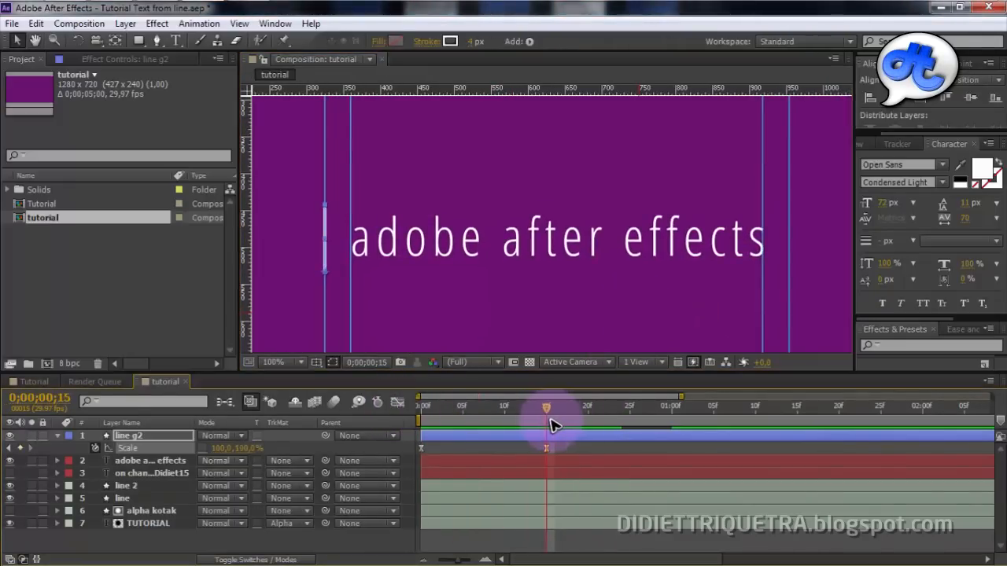
key("p")
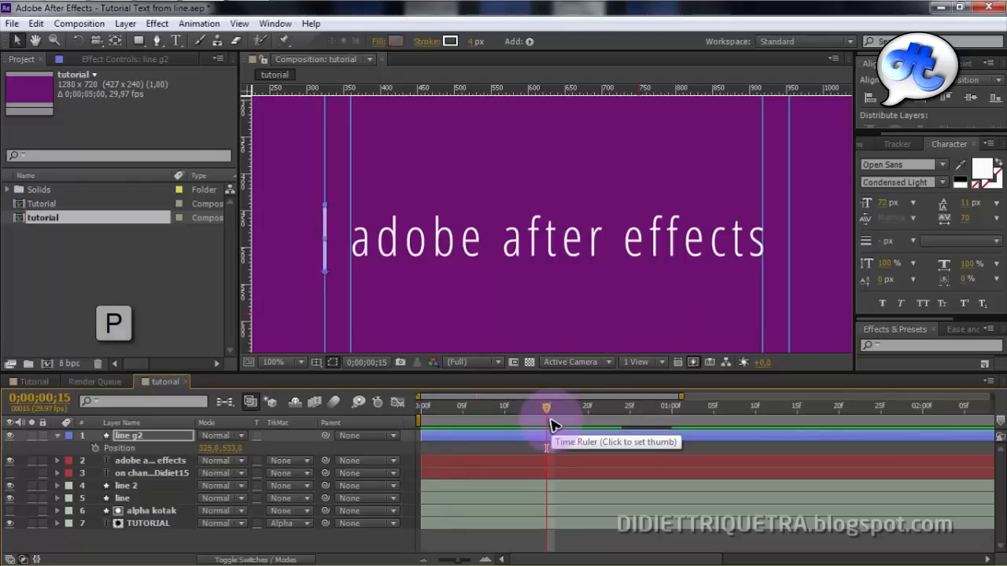
left_click(96, 448)
left_click_drag(548, 415, 670, 427)
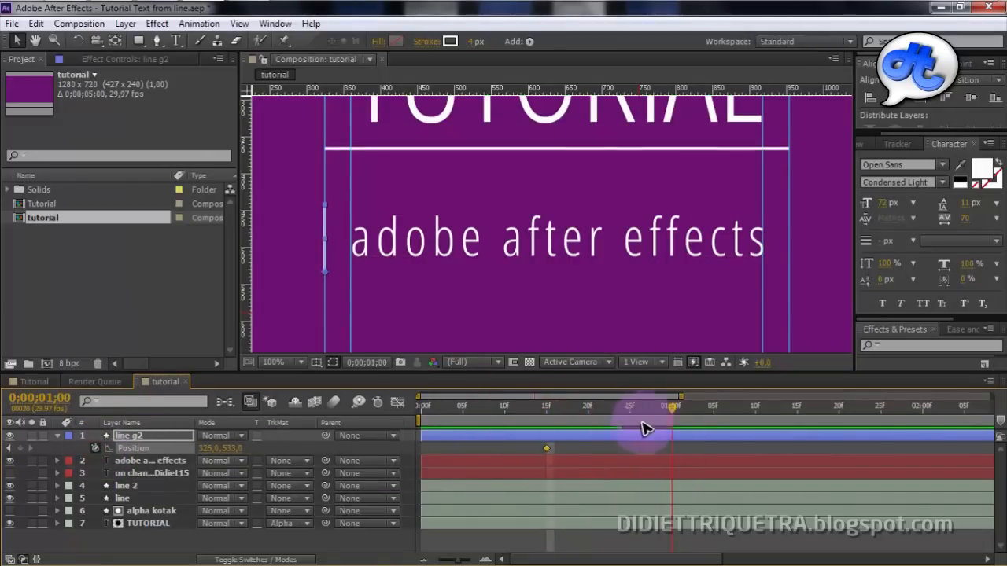
left_click_drag(210, 453, 654, 449)
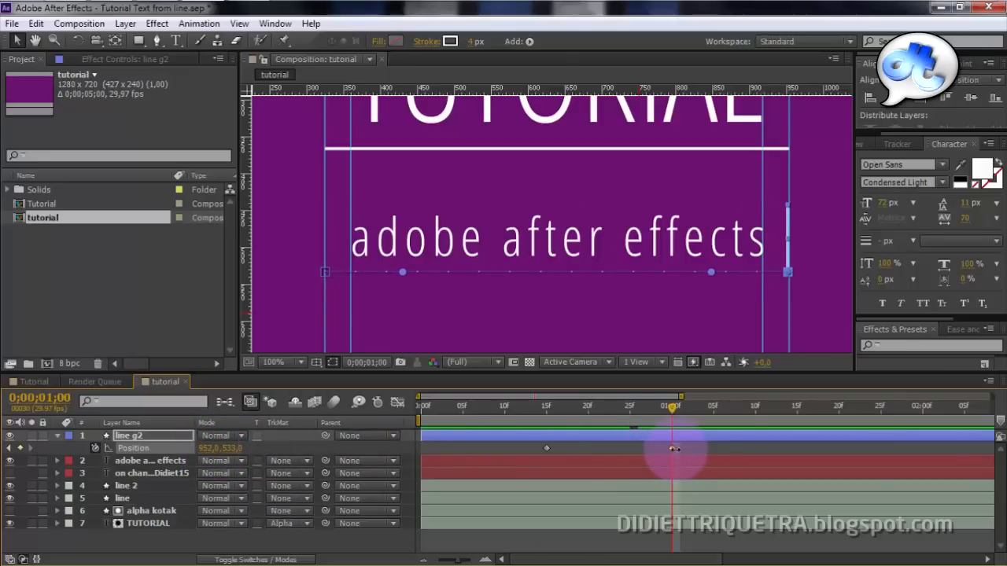
key("period")
left_click_drag(821, 270, 560, 295)
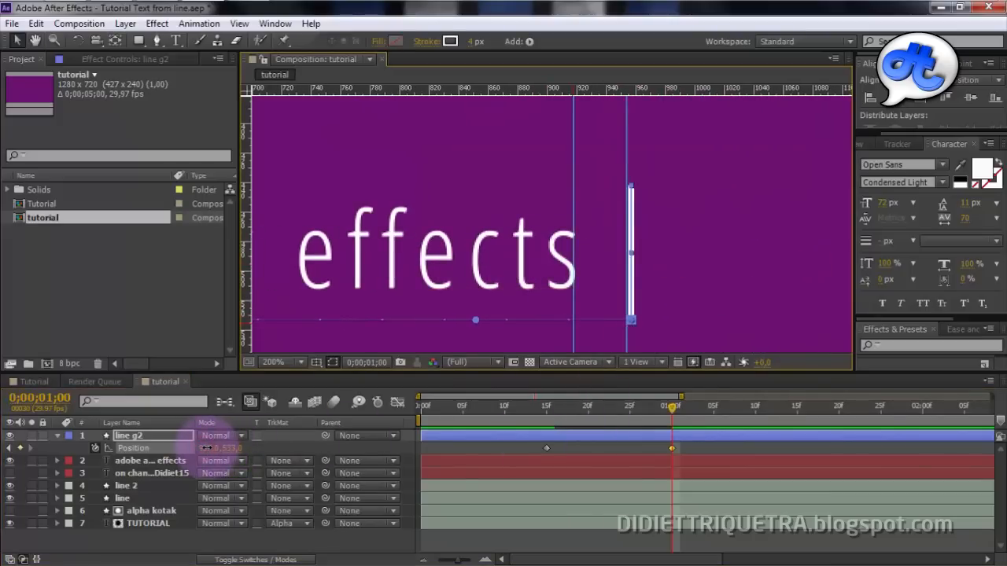
left_click_drag(198, 450, 192, 450)
scroll(496, 311, "down", 2)
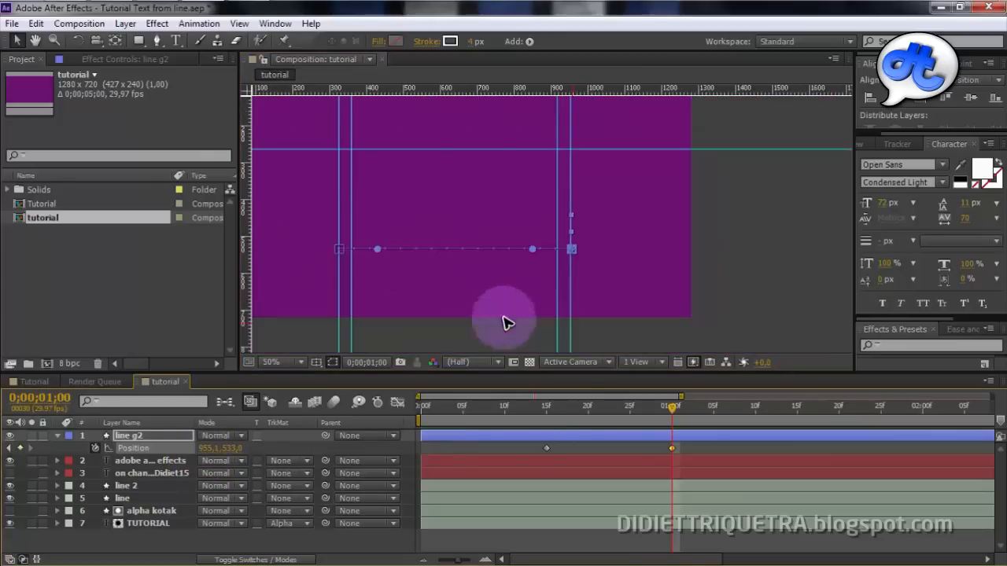
Apply Easy Ease to both line g2 position keyframes and display their speed curve in the graph editor
left_click(697, 448)
left_click_drag(745, 446, 551, 452)
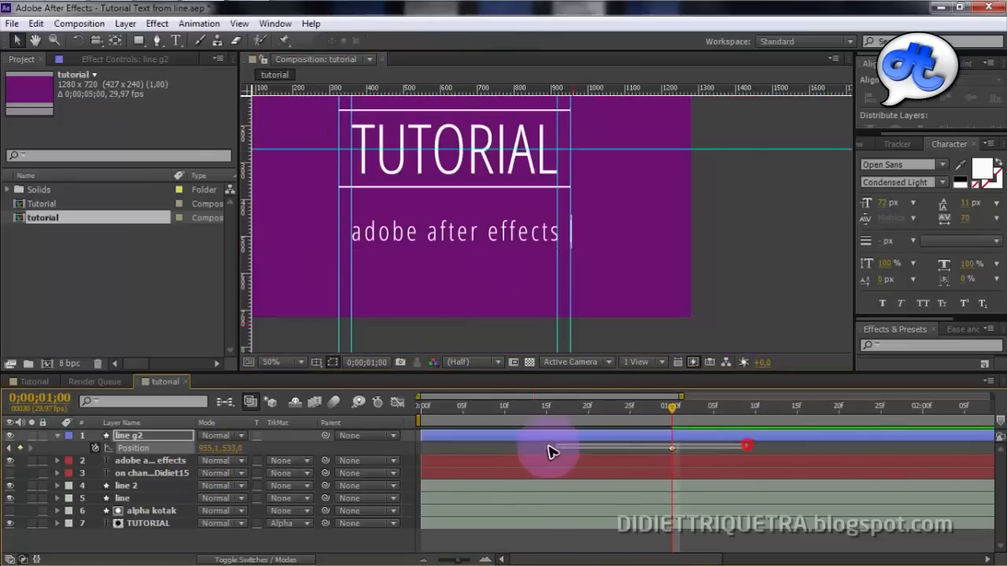
right_click(546, 452)
mouse_move(598, 439)
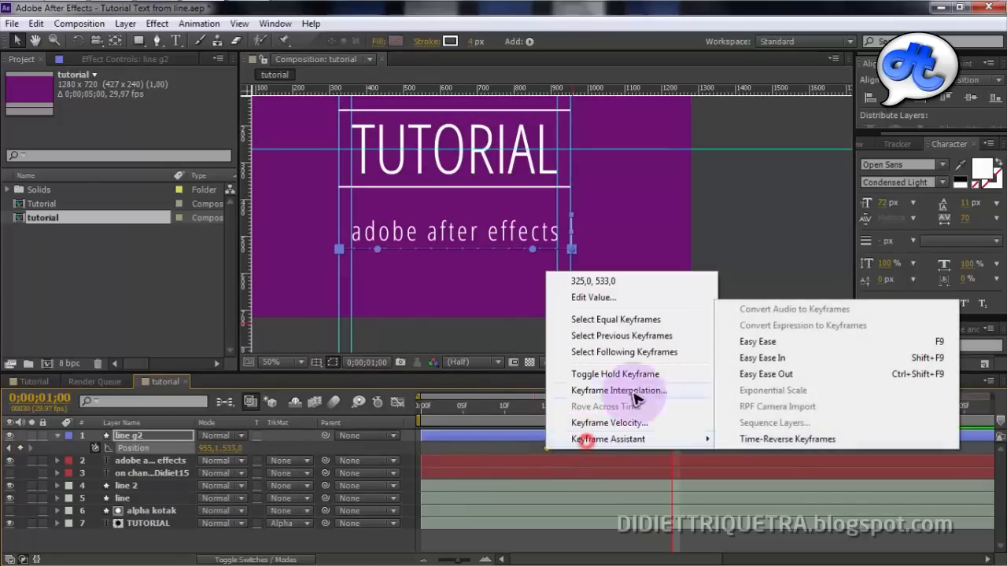
left_click(783, 344)
left_click(397, 402)
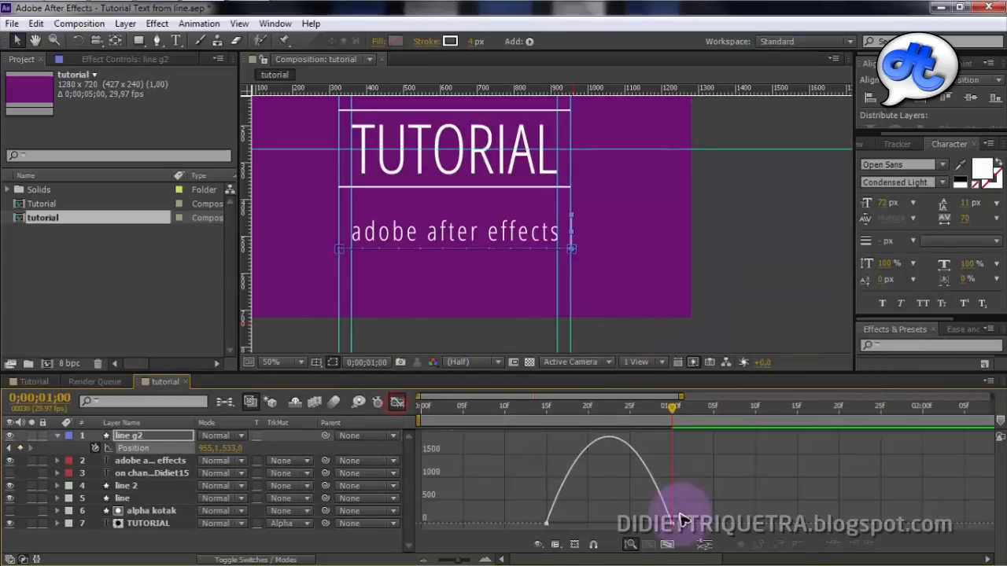
Leave the speed graph and preview line g2's sweep across the subtitle from 0;00;00;13
left_click_drag(652, 524, 725, 533)
left_click(398, 402)
left_click(531, 408)
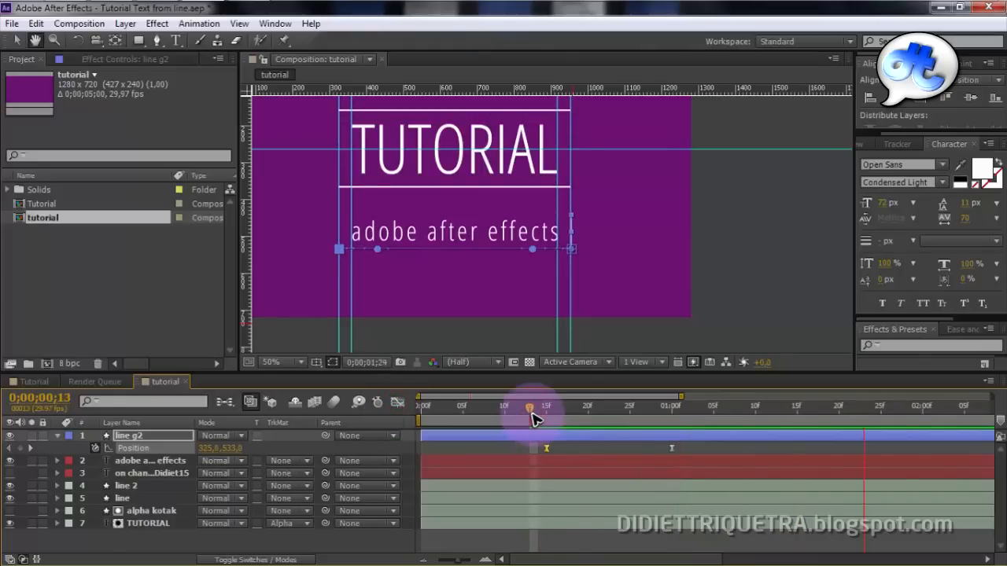
key("space")
left_click(767, 265)
left_click(530, 408)
key("space")
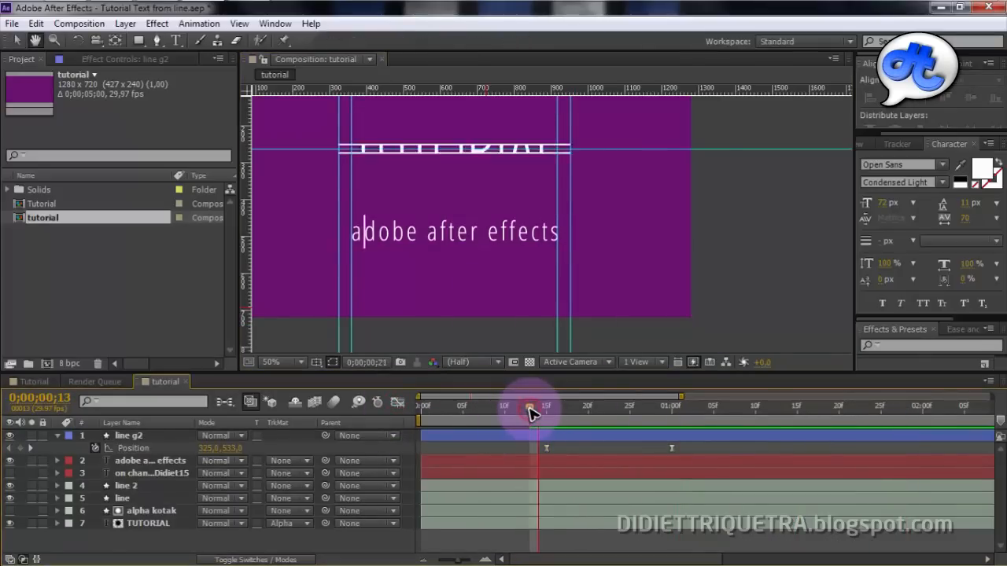
left_click(782, 236)
Go to 0;00;00;14, collapse the line g2 layer and add a new shape layer to the composition
scroll(338, 264, "up", 1)
left_click_drag(418, 272, 627, 240)
left_click_drag(527, 408, 539, 432)
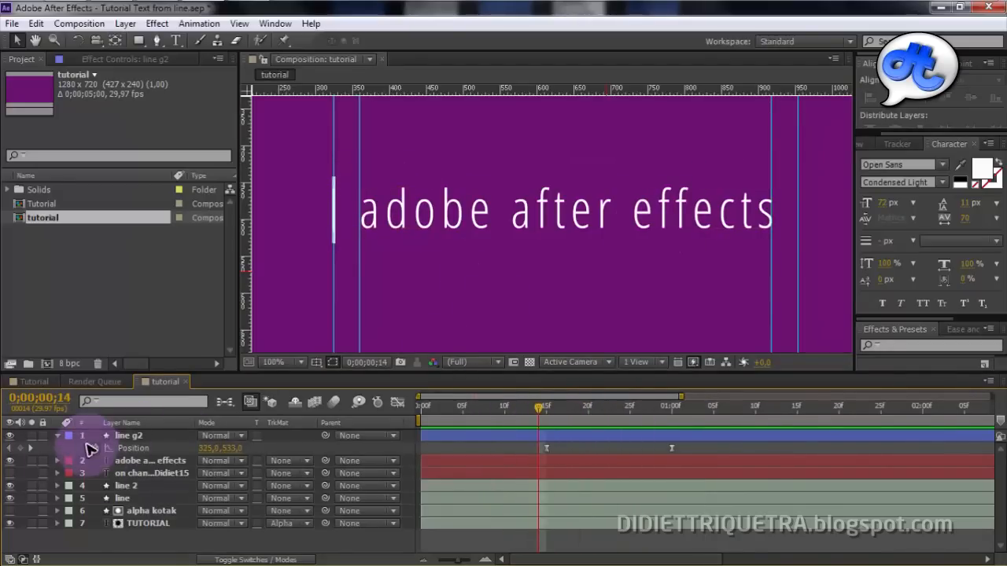
left_click(68, 437)
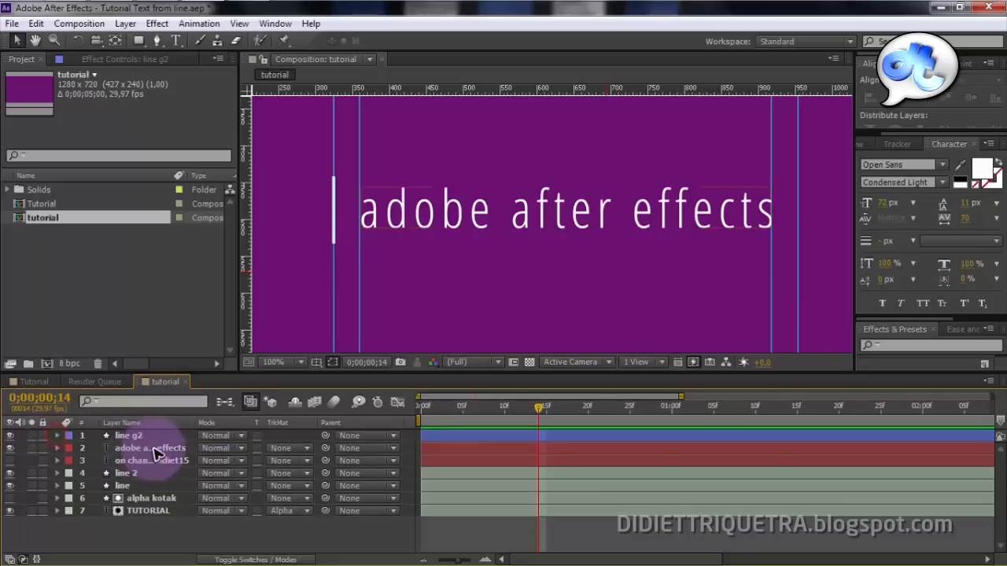
right_click(374, 533)
left_click(439, 373)
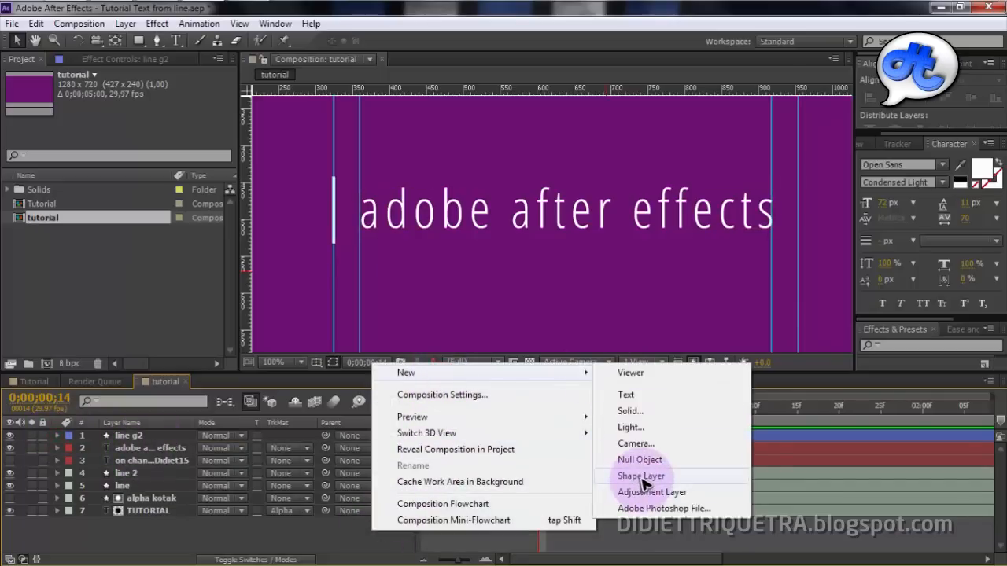
left_click(641, 477)
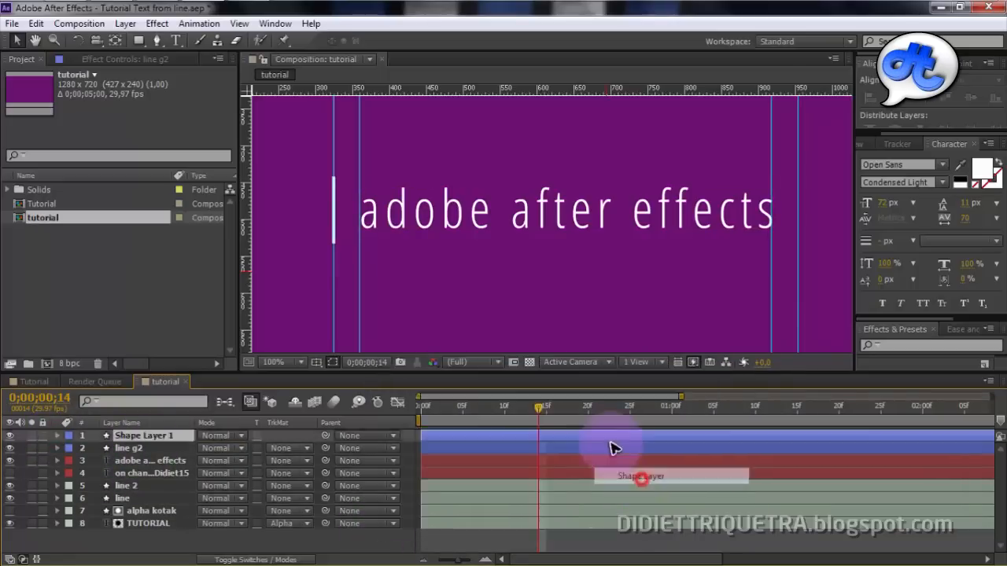
Activate the Rectangle tool and set its fill type to solid color and its stroke to none
left_click(140, 42)
left_click(141, 45)
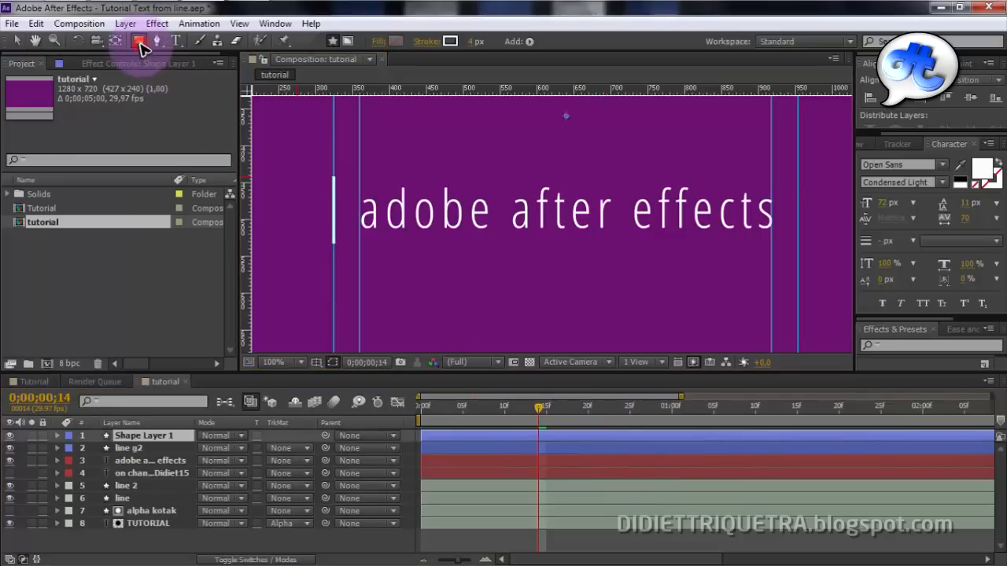
left_click(381, 41)
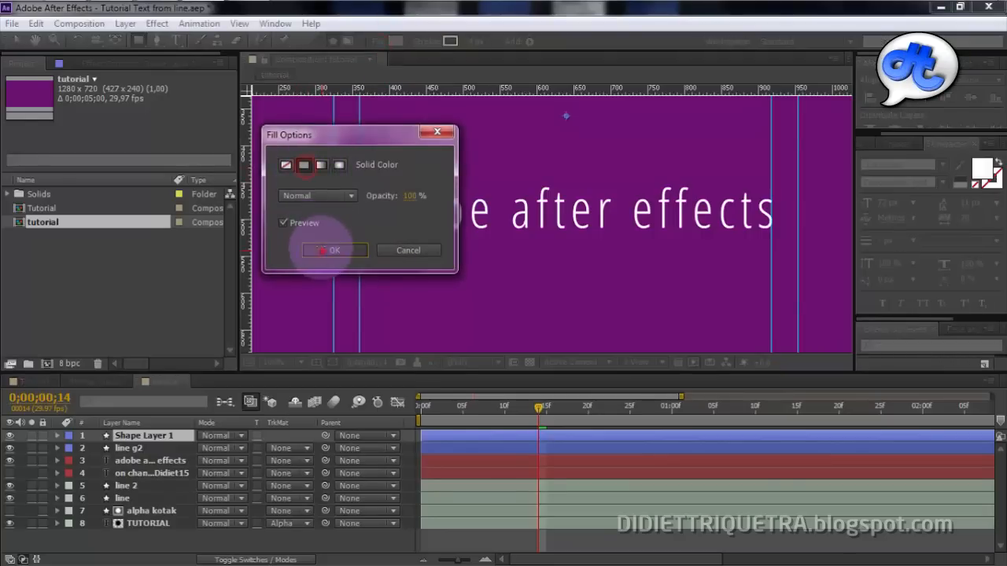
left_click(334, 249)
left_click(423, 43)
left_click(285, 167)
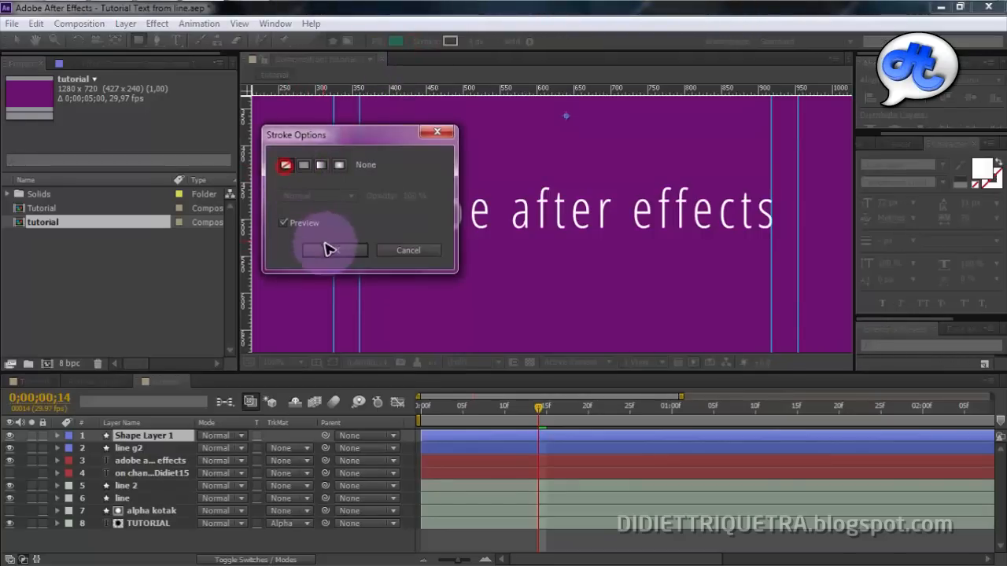
left_click(333, 249)
Set the shape fill color to a bright lime green
left_click(396, 40)
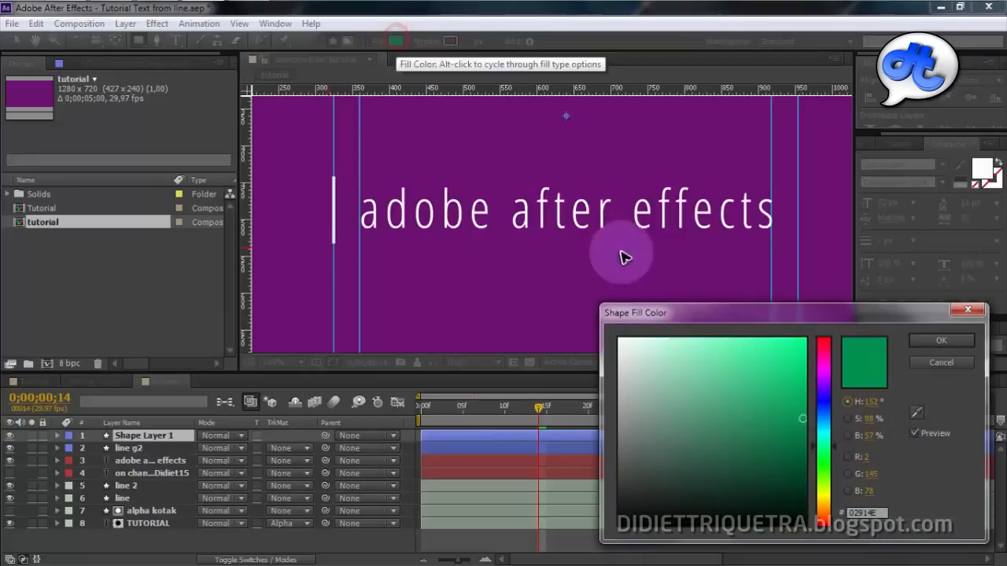
left_click(823, 483)
left_click_drag(796, 424, 814, 335)
left_click(944, 344)
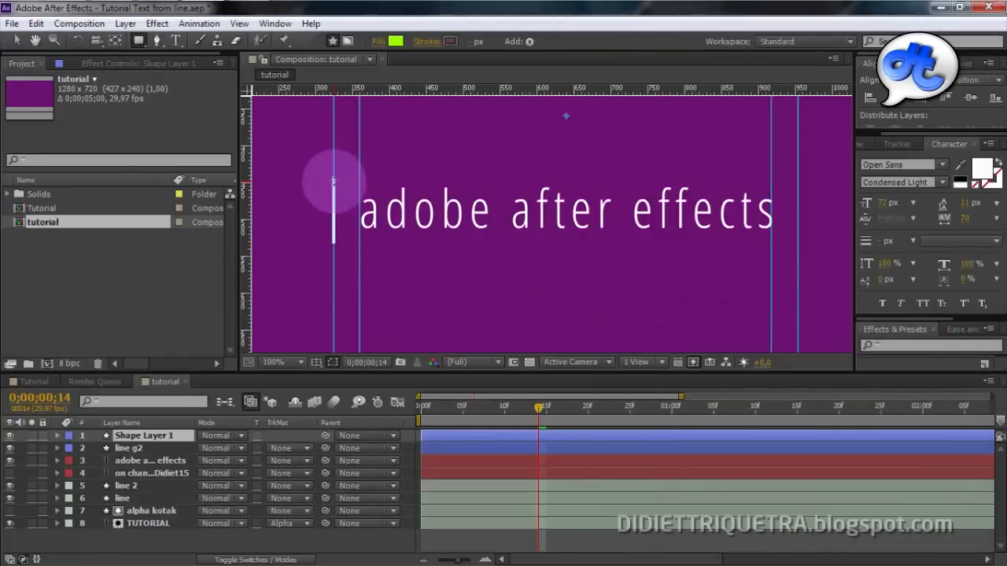
Draw a rectangle over the adobe after effects subtitle, spanning from line g2 to the outer guide past the text
left_click_drag(334, 182, 796, 237)
left_click(17, 42)
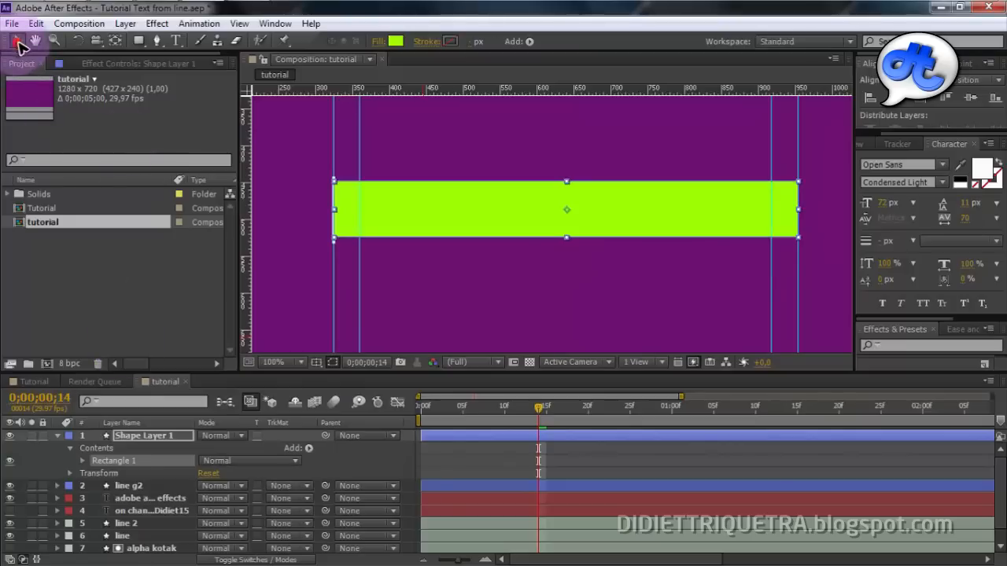
left_click(509, 459)
Return to 0;00;00;00 and place the collapsed Shape Layer 1 directly below the adobe after effects text layer
mouse_move(539, 417)
left_mouse_down()
mouse_move(449, 409)
mouse_move(399, 418)
mouse_move(547, 416)
left_mouse_up()
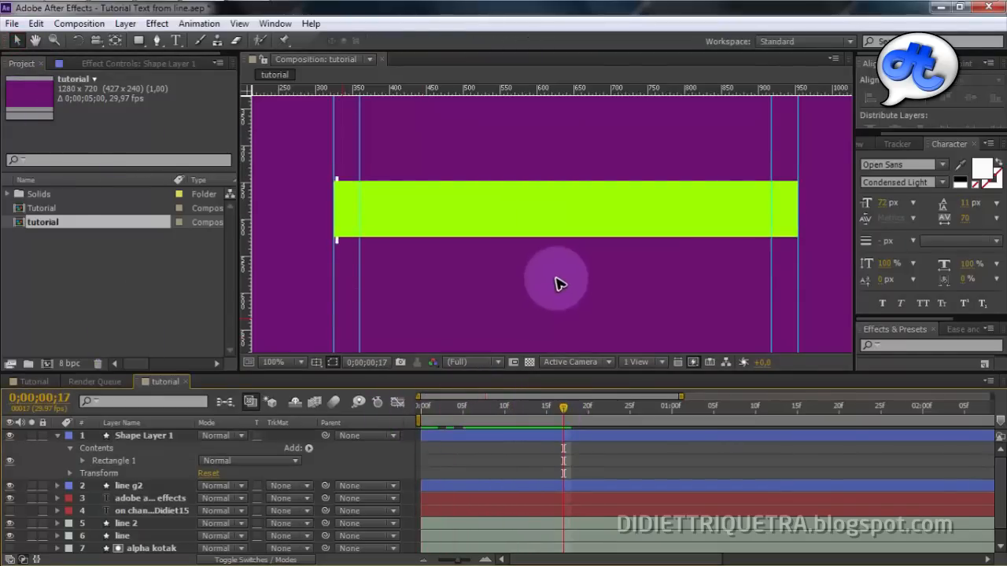
scroll(558, 281, "down", 2)
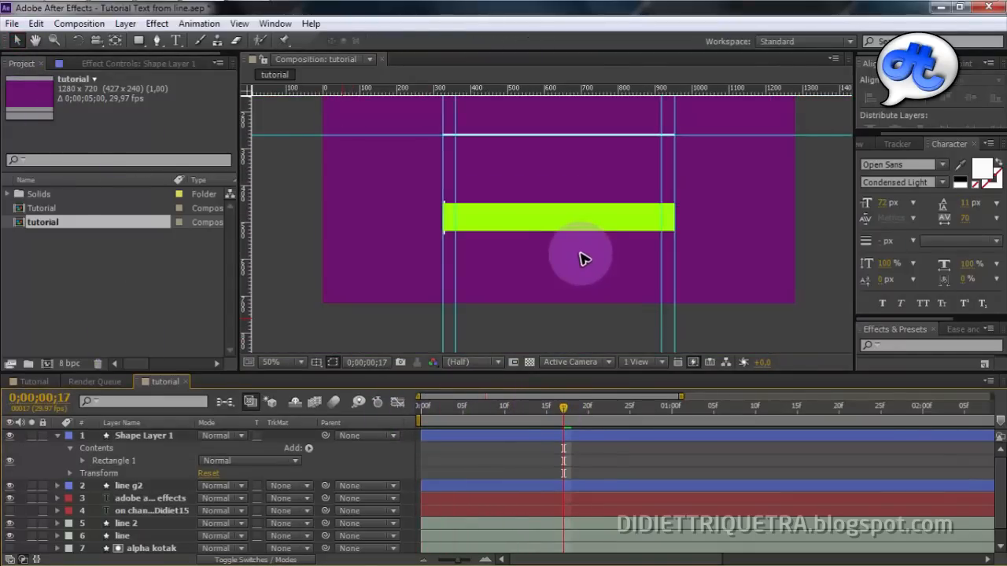
scroll(534, 232, "up", 2)
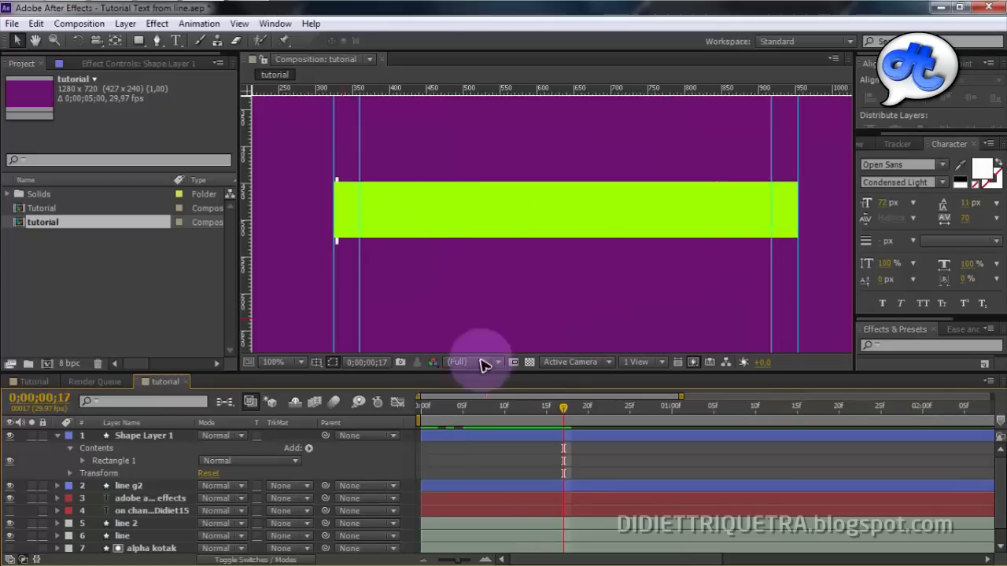
left_click_drag(563, 408, 366, 407)
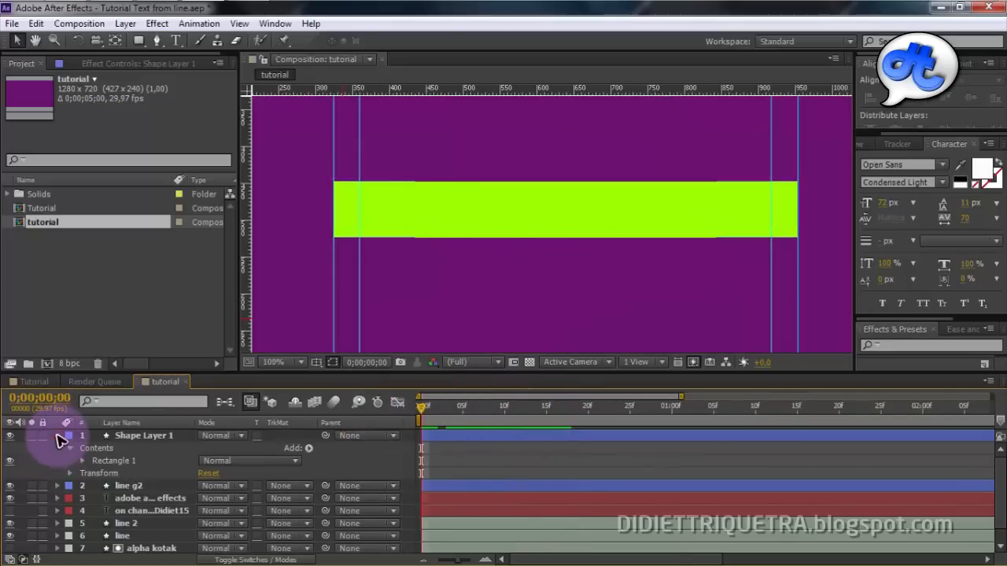
left_click(57, 435)
left_click_drag(146, 436, 146, 468)
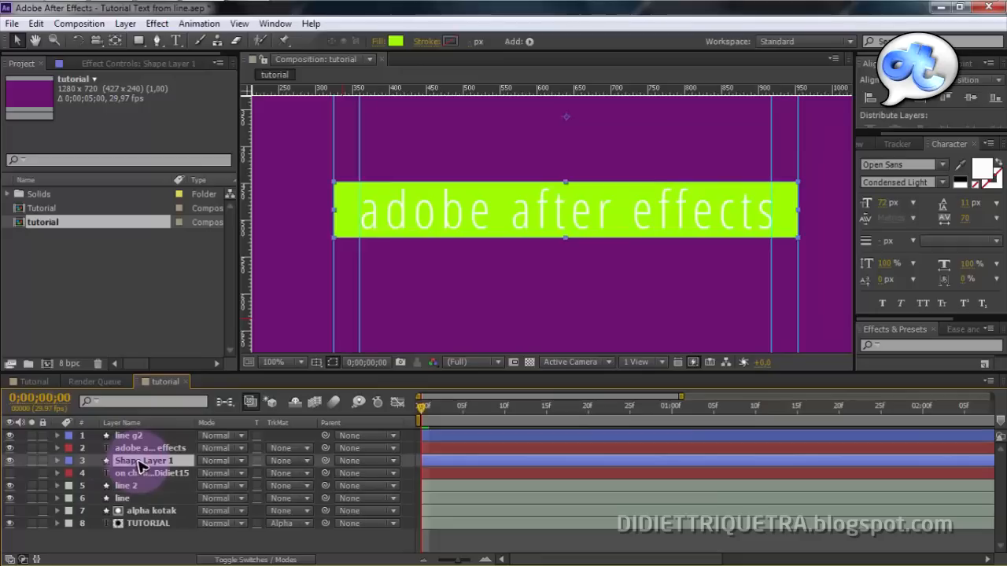
Move Shape Layer 1's anchor point to the center of the green rectangle with the Pan Behind tool
left_click(115, 41)
left_click_drag(564, 120, 565, 186)
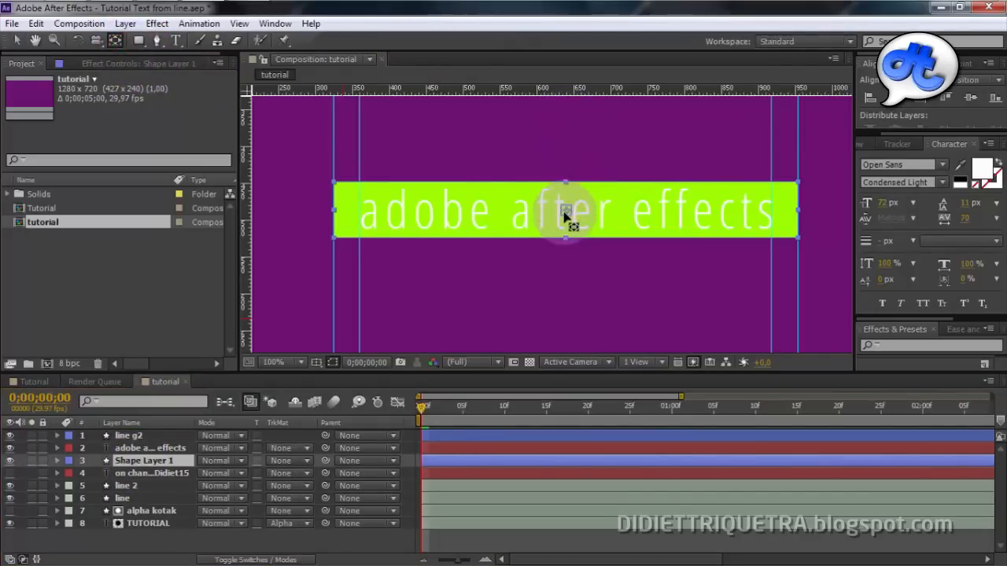
left_click(16, 41)
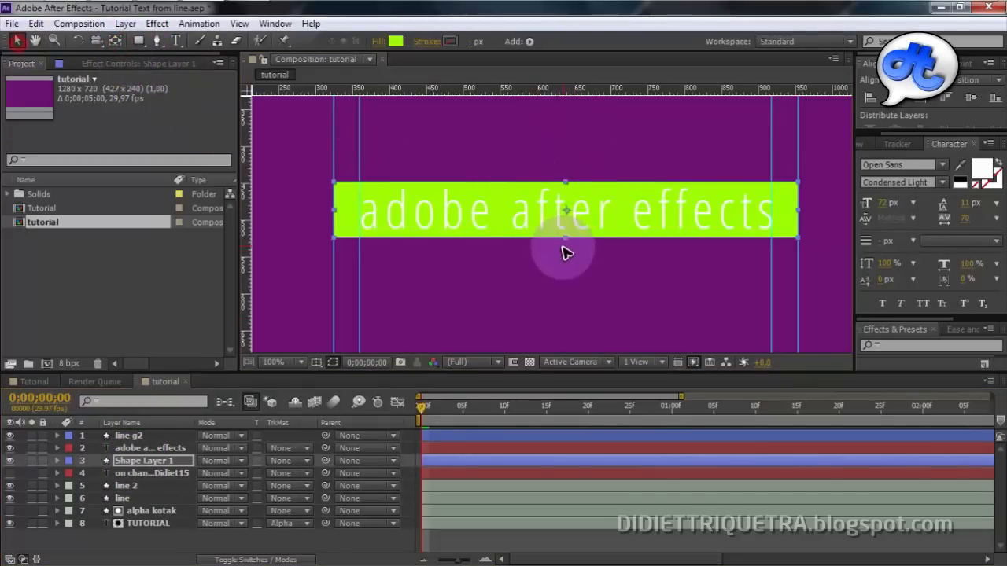
Extend the green rectangle vertically to line g2's full height and save the project with its layer renamed alpha kotak 2
left_click_drag(564, 238, 566, 244)
key("ctrl+s")
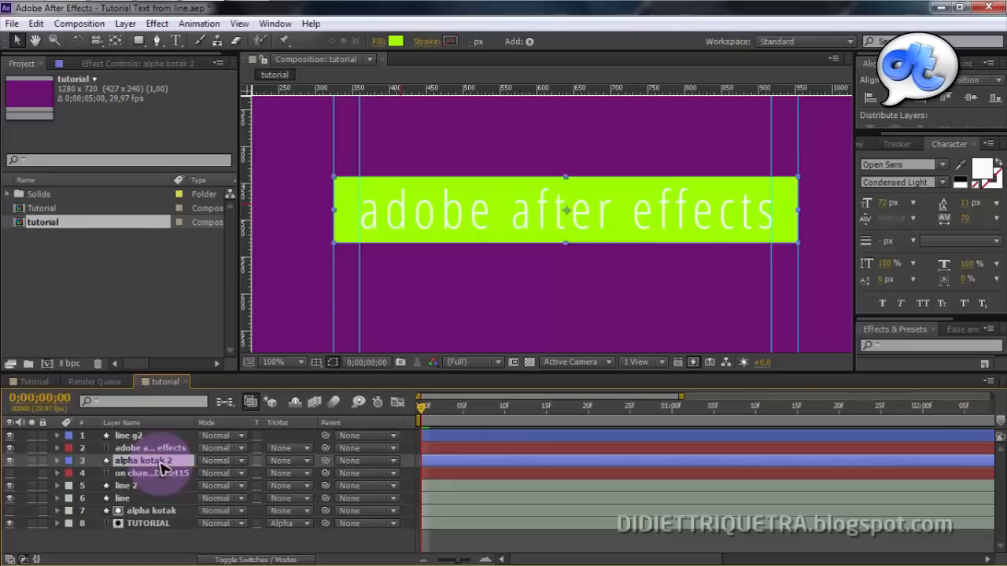
Place alpha kotak 2 directly above the adobe after effects text layer and check its fit with line g2 around 0;00;00;15
left_click_drag(161, 465, 161, 446)
left_click(150, 436)
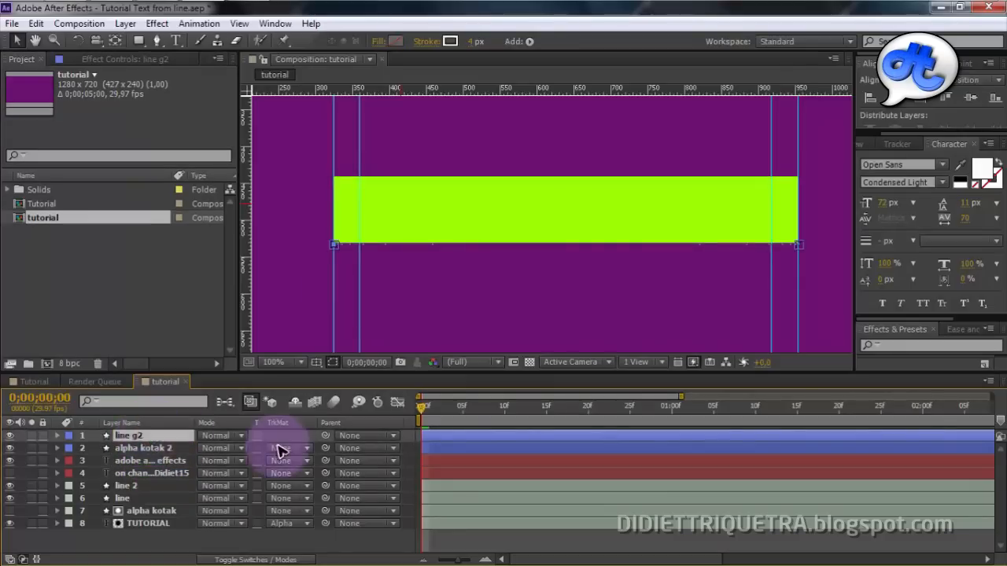
scroll(438, 278, "up", 1)
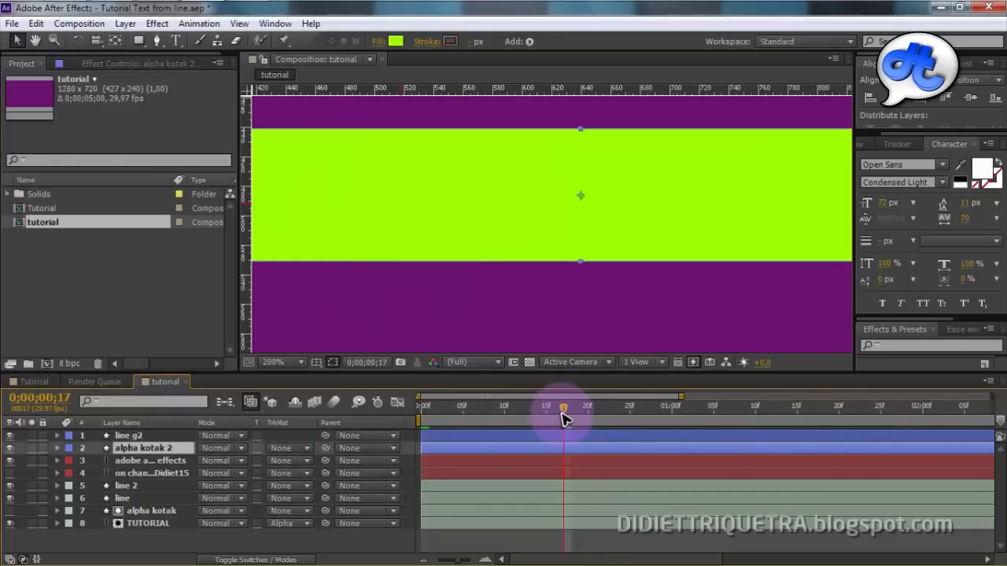
left_click_drag(562, 414, 497, 413)
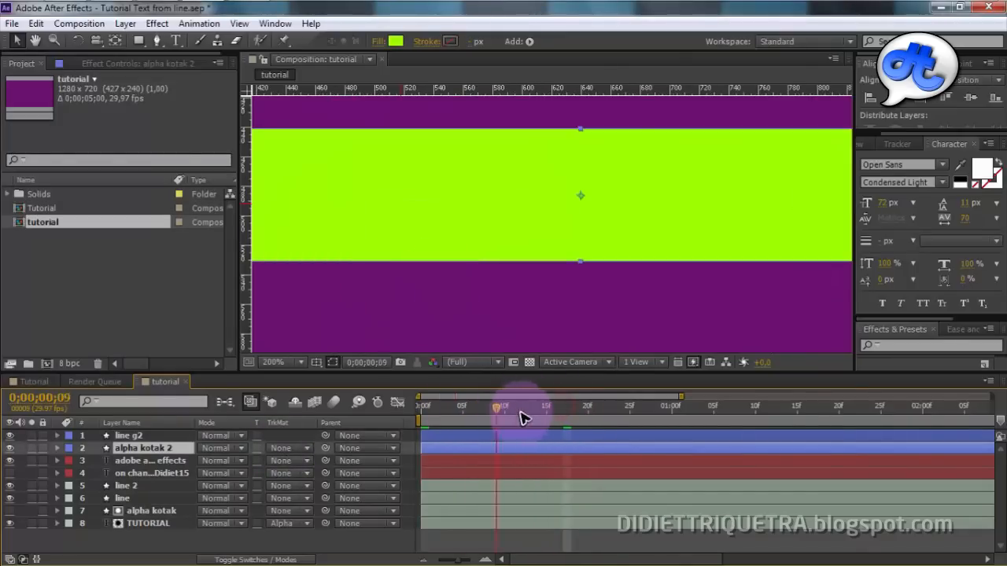
scroll(417, 299, "down", 1)
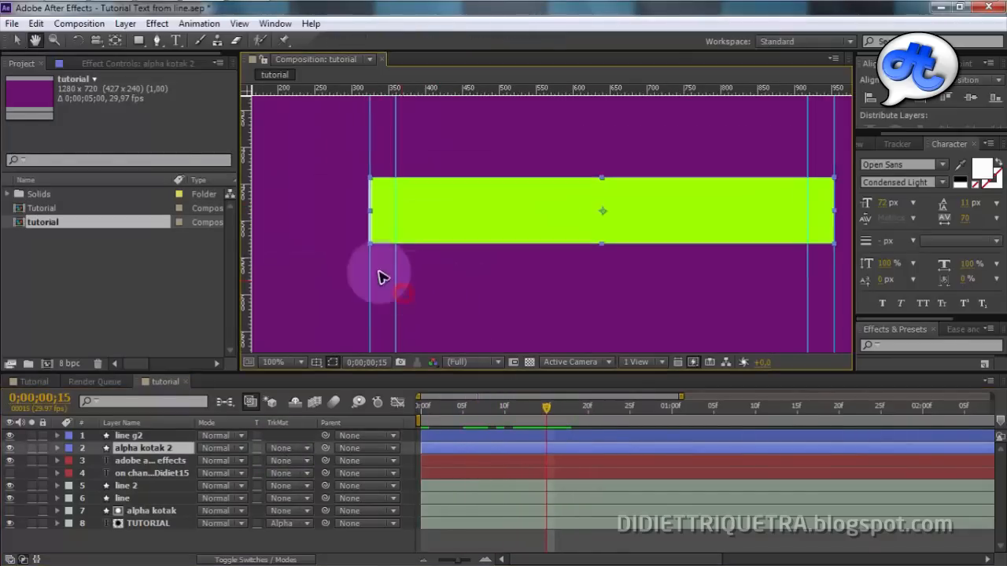
Parent alpha kotak 2 to line g2 at 0;00;00;15, with the rectangle's edge lined up on the line
scroll(365, 197, "up", 1)
left_click_drag(353, 226, 571, 223)
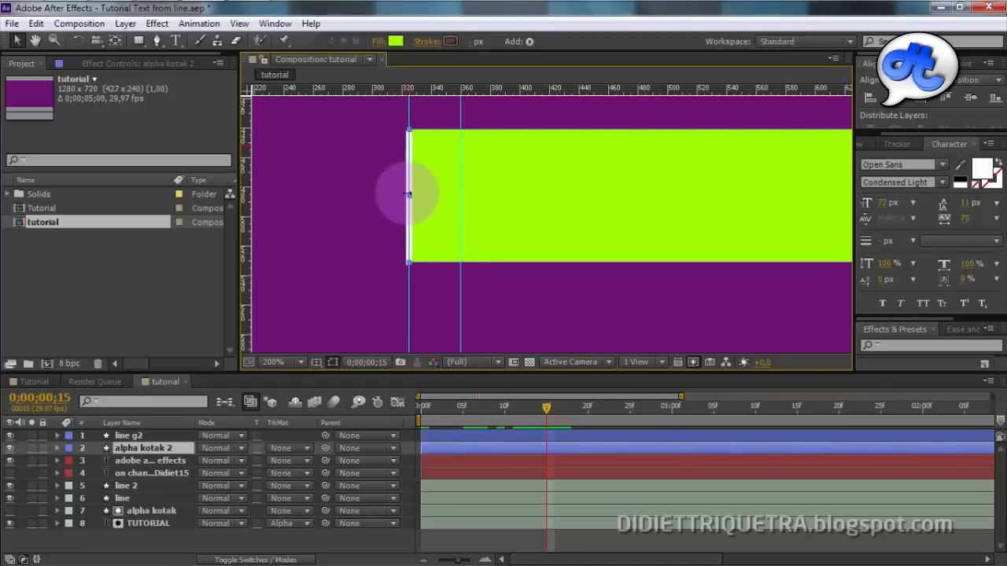
left_click_drag(531, 409, 496, 409)
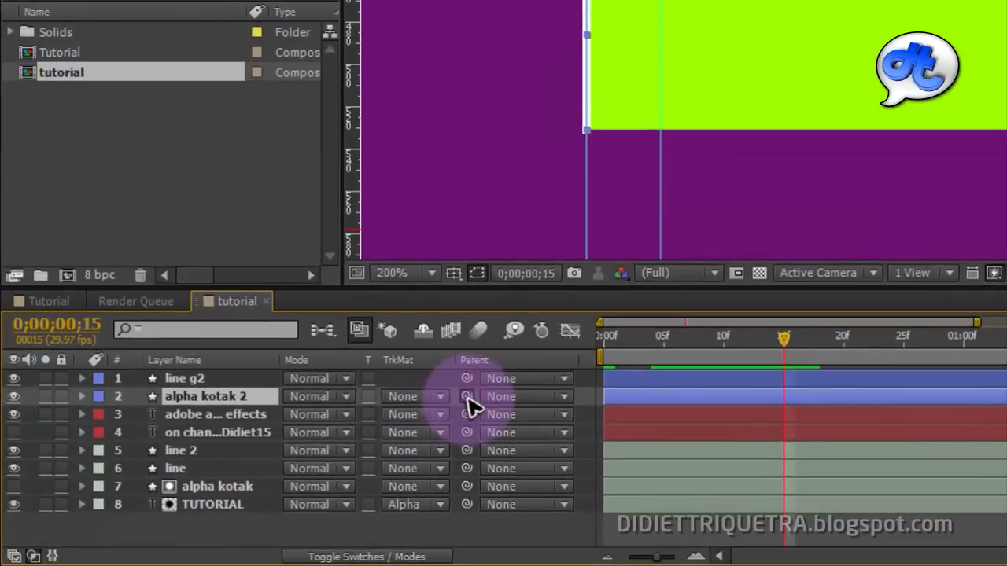
left_click_drag(467, 397, 206, 380)
Scrub from the composition's start to 0;00;00;10 to check how alpha kotak 2 follows line g2's growth
left_click_drag(784, 340, 596, 356)
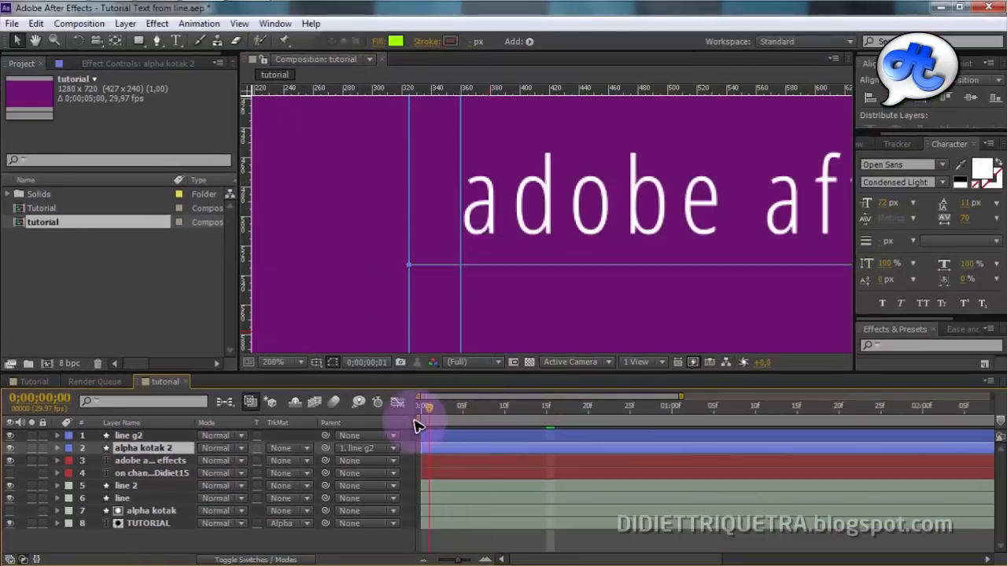
left_click_drag(417, 426, 506, 427)
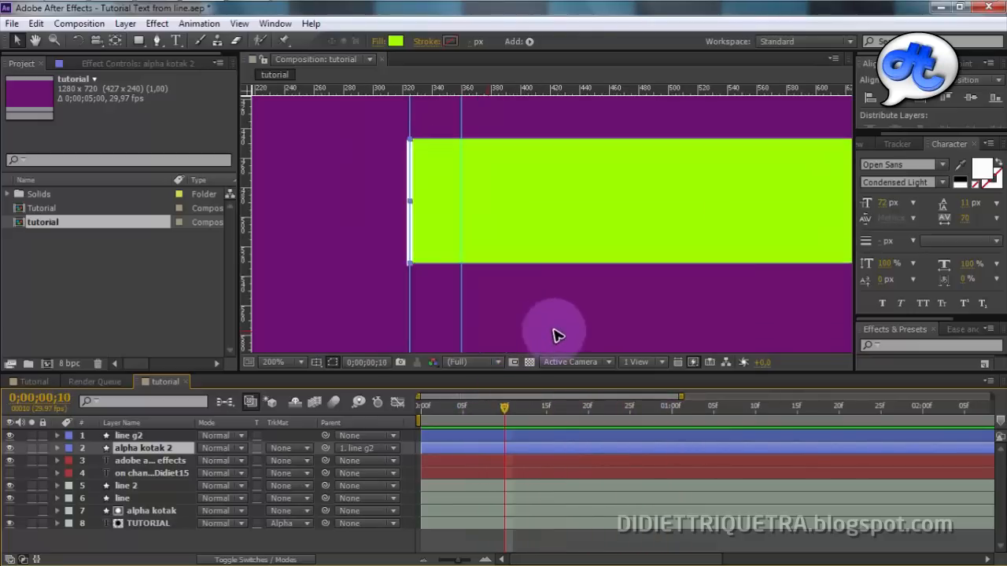
scroll(535, 330, "down", 2)
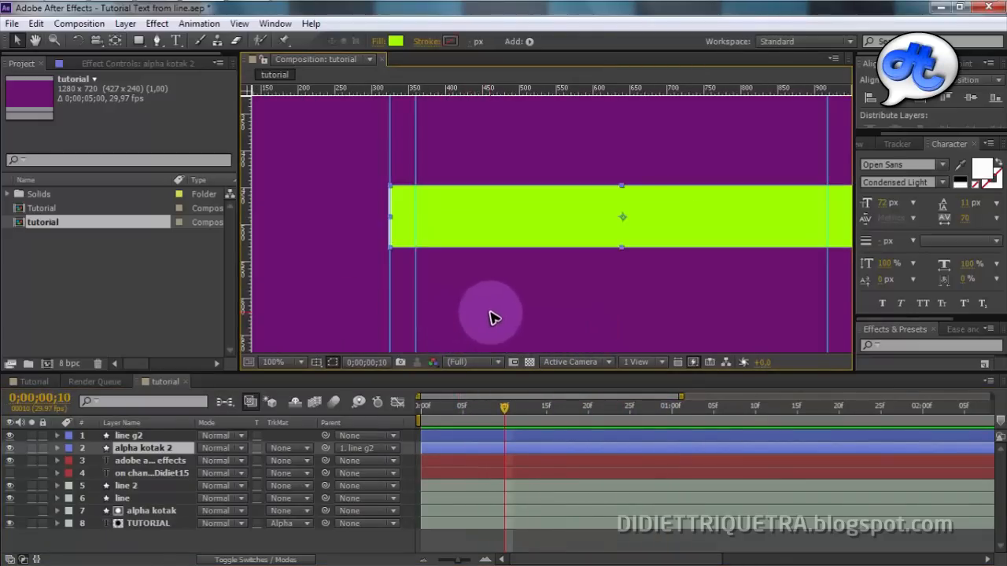
left_click_drag(601, 294, 546, 301)
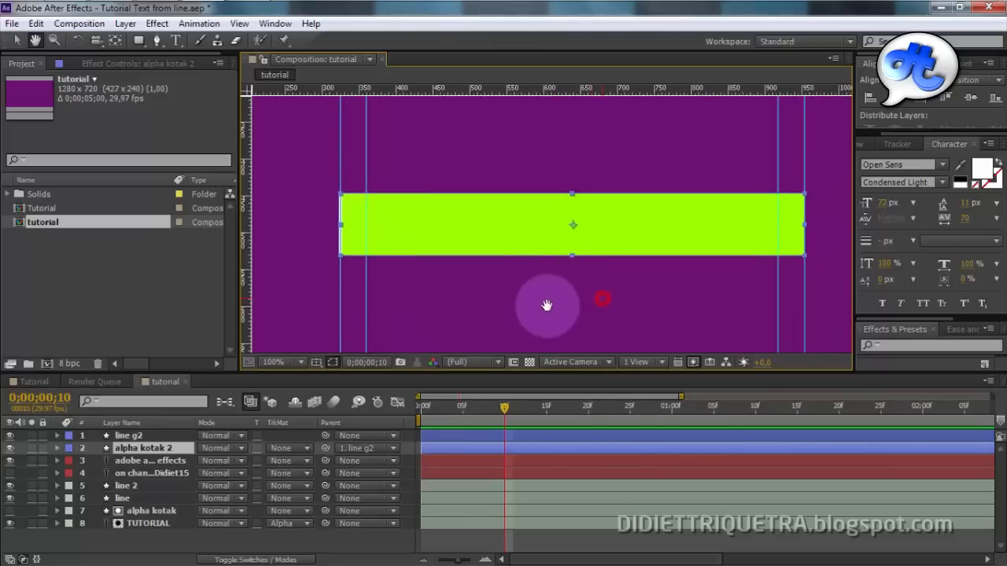
At 0;00;00;15, set the adobe after effects text layer's track matte to Alpha Inverted Matte "alpha kotak 2"
left_click(297, 532)
left_click_drag(503, 406, 551, 423)
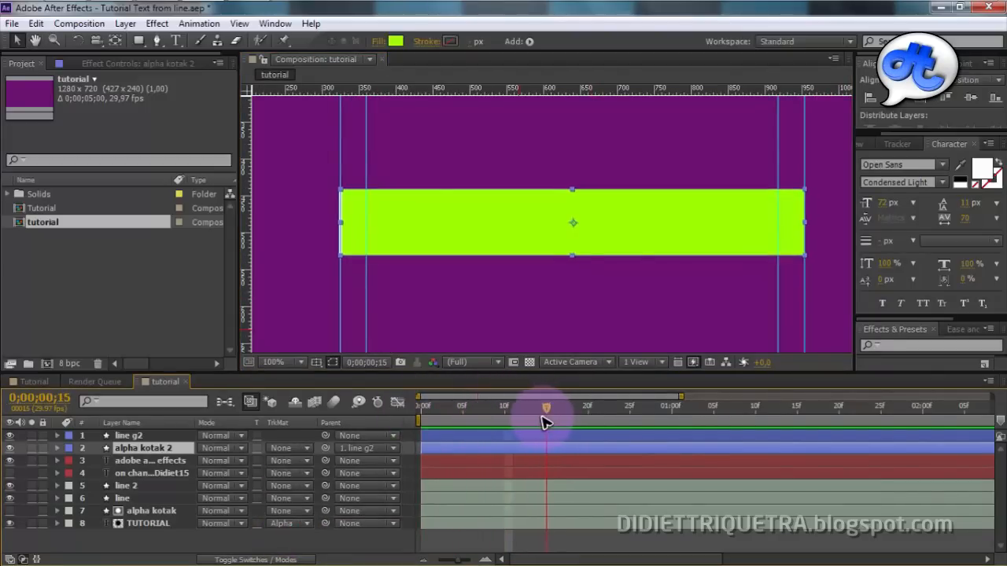
left_click(166, 461)
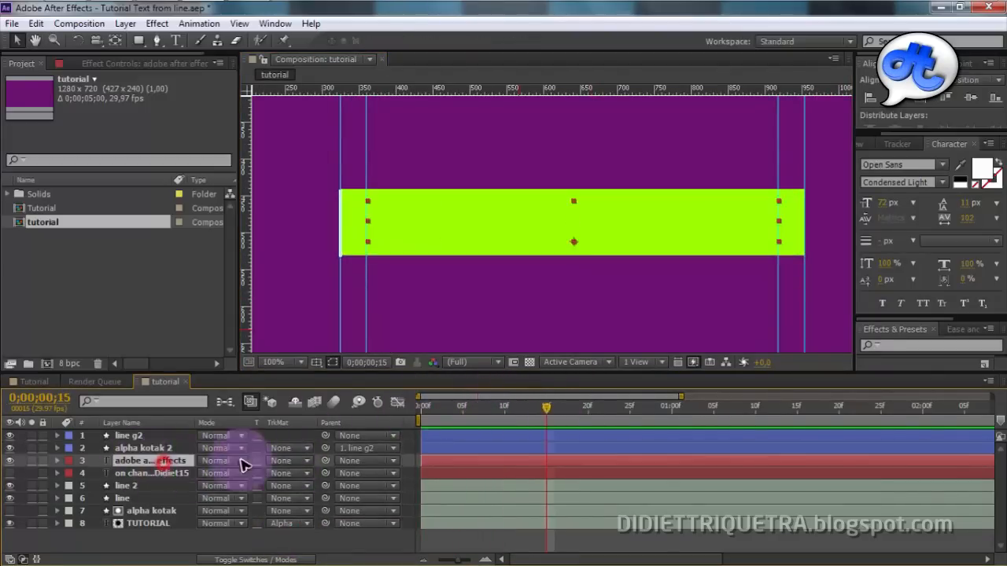
left_click(289, 463)
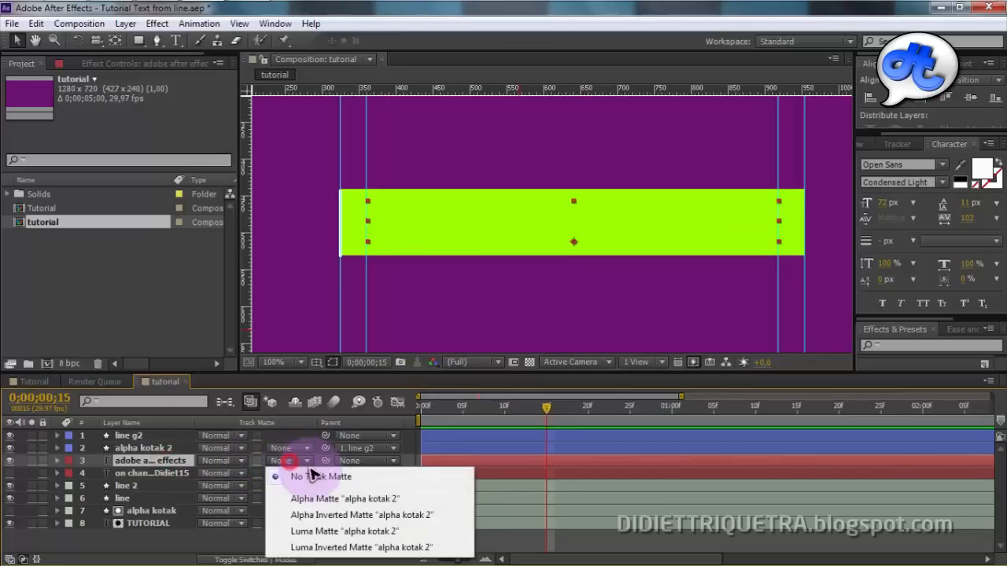
left_click(358, 516)
Scrub from the composition's start to 0;00;00;15 to check the subtitle's inverted matte
left_click_drag(549, 410, 400, 428)
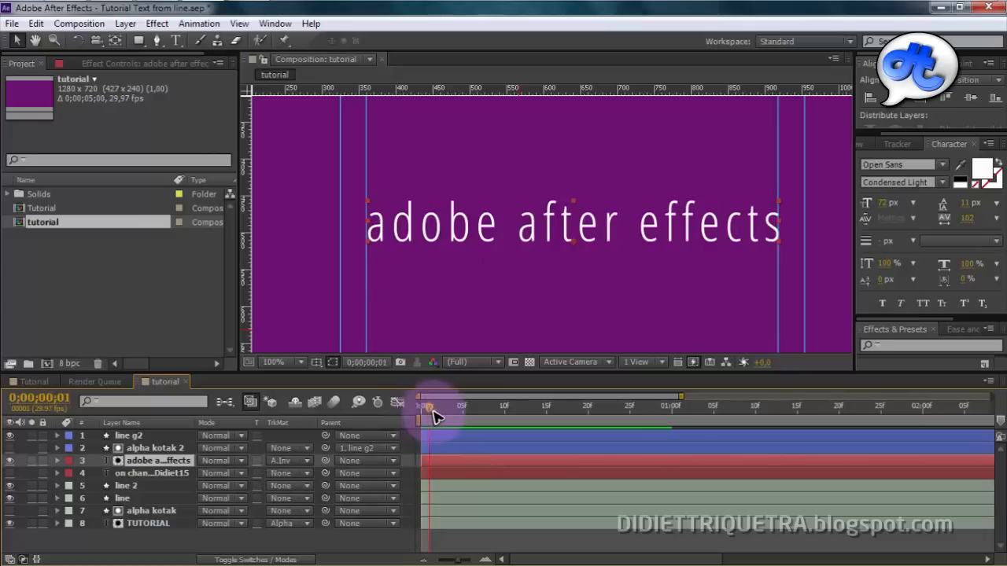
left_click_drag(469, 417, 570, 431)
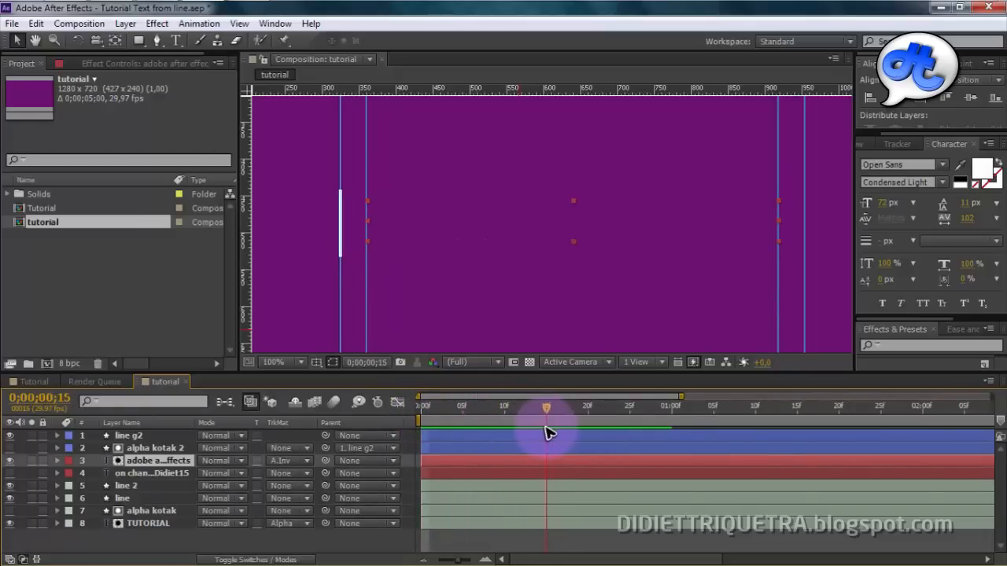
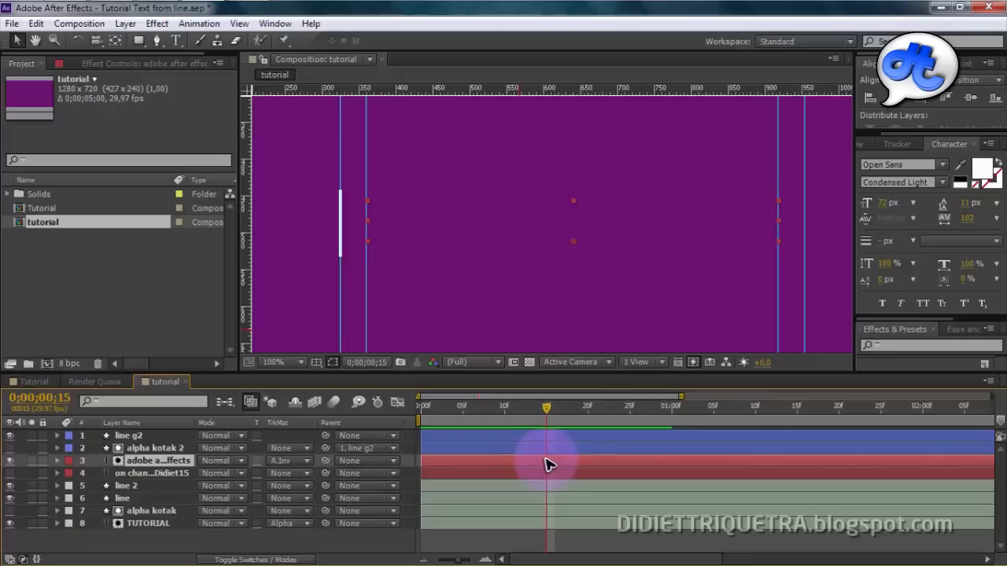
Trim the adobe after effects text layer to start at 0;00;00;15 and scrub past 0;00;01;00 to check its reveal
key("alt+bracketleft")
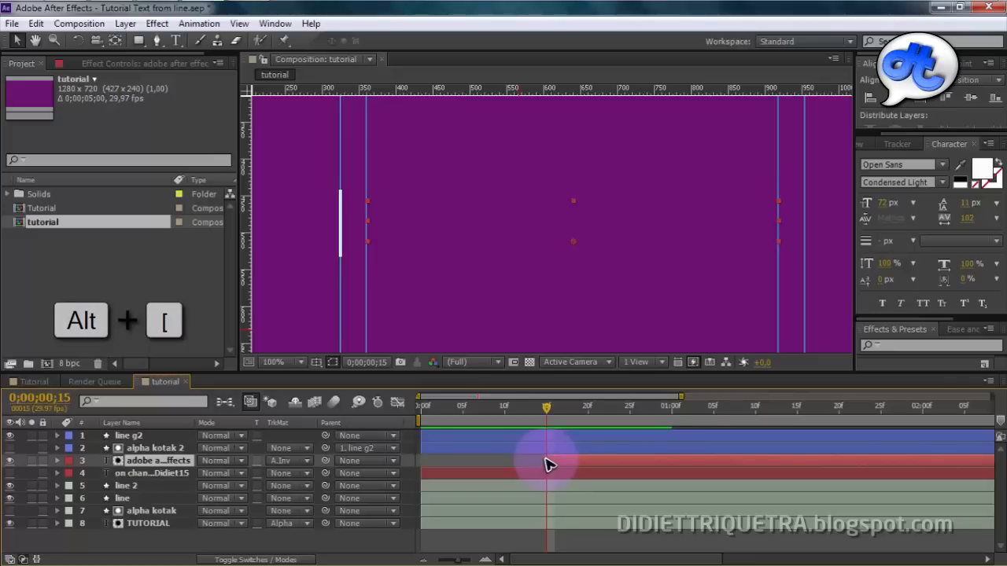
left_click_drag(544, 411, 462, 470)
left_click_drag(454, 409, 504, 413)
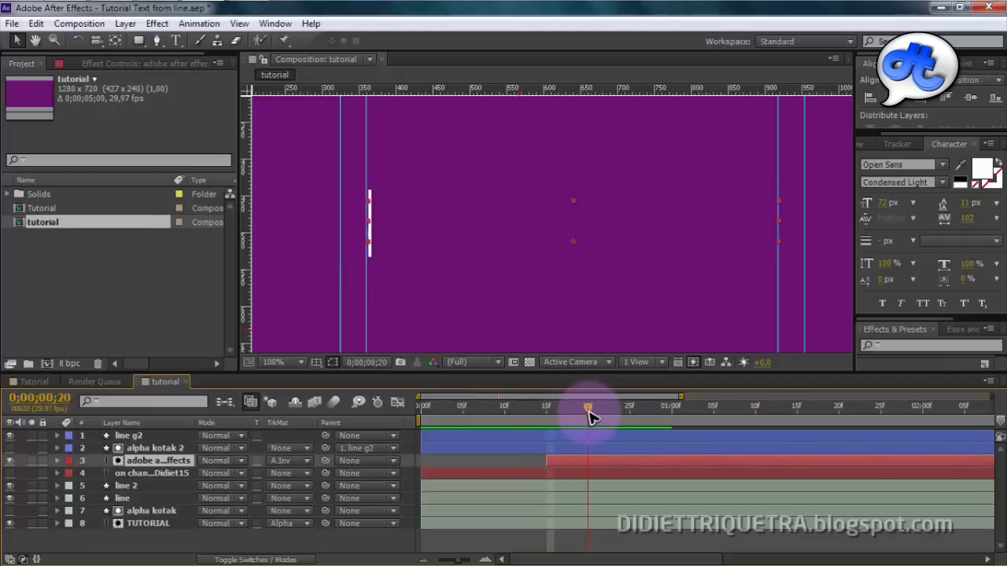
left_click_drag(605, 419, 672, 429)
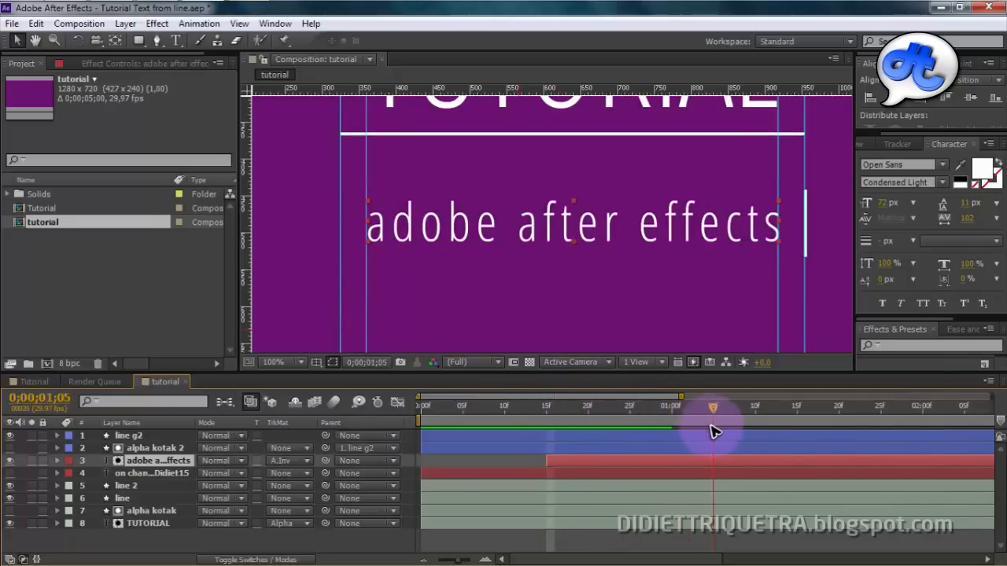
left_click_drag(740, 432, 665, 433)
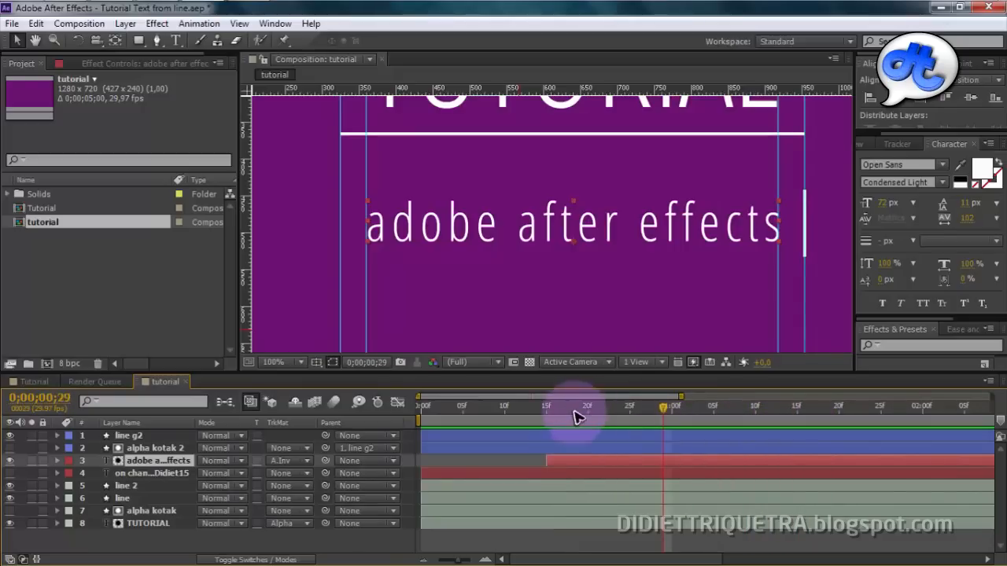
Add a Position keyframe to line g2 at 0;00;01;15, holding the line at its end position
left_click(546, 438)
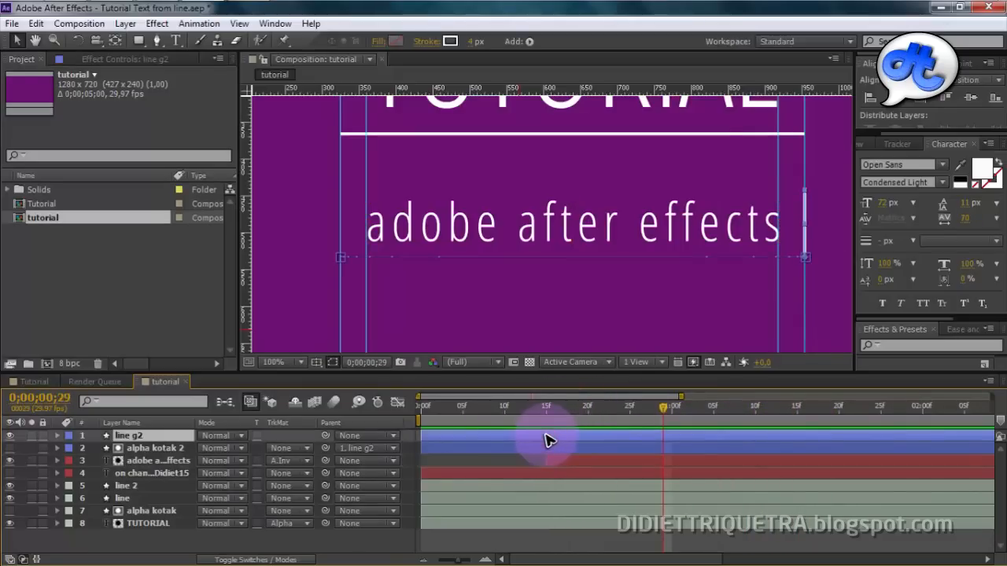
key("p")
left_click_drag(670, 409, 789, 431)
left_click_drag(644, 397, 731, 397)
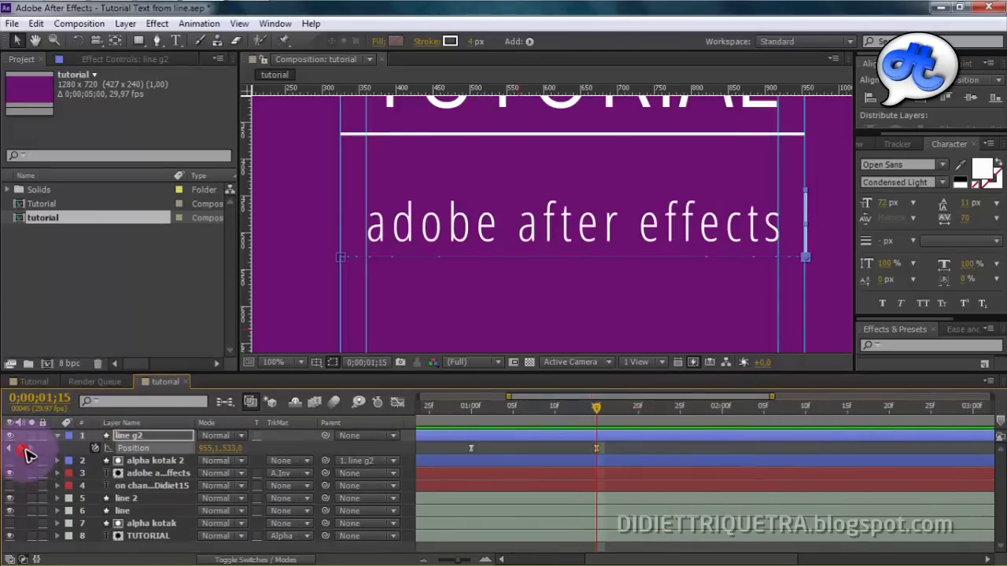
Copy line g2's Position keyframe from 0;00;00;15 to 0;00;02;00 and scrub between them to check the return sweep
left_click_drag(597, 408, 705, 419)
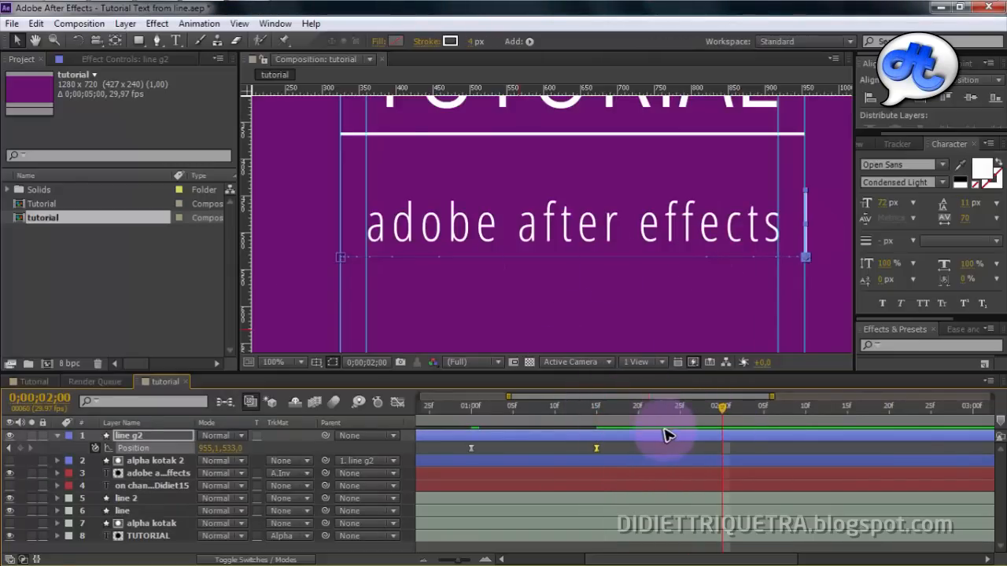
left_click_drag(681, 403, 618, 404)
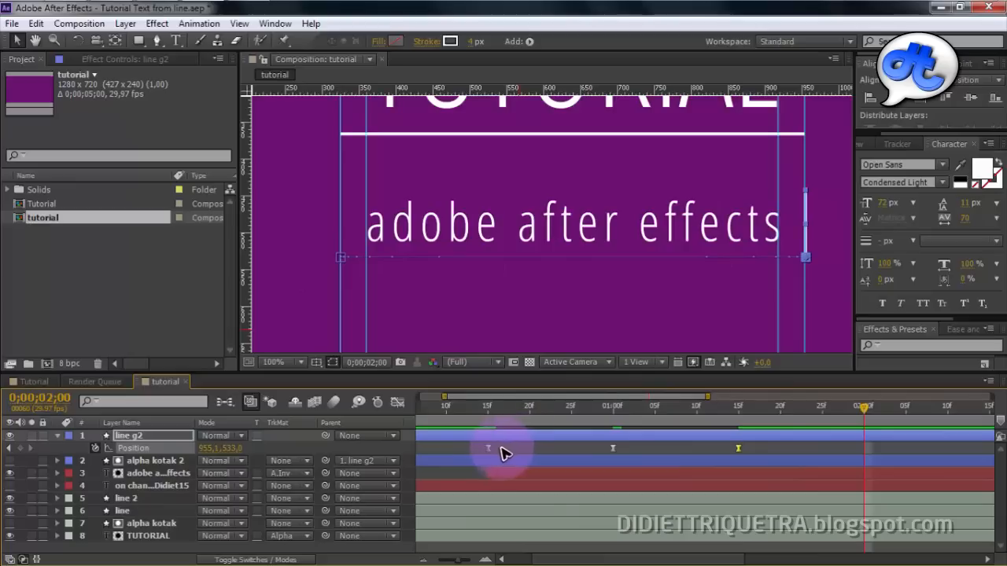
key("ctrl+c")
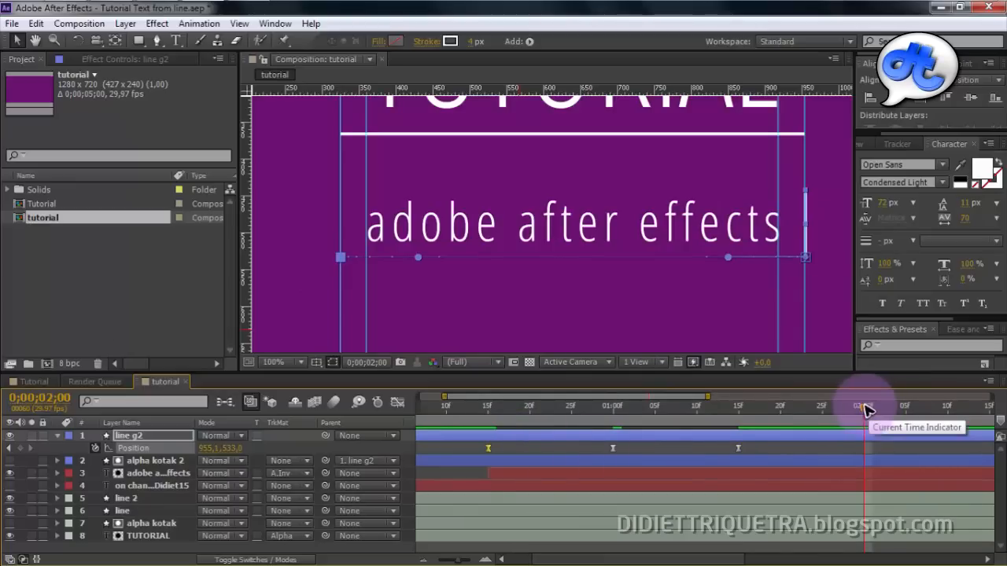
left_click(866, 452)
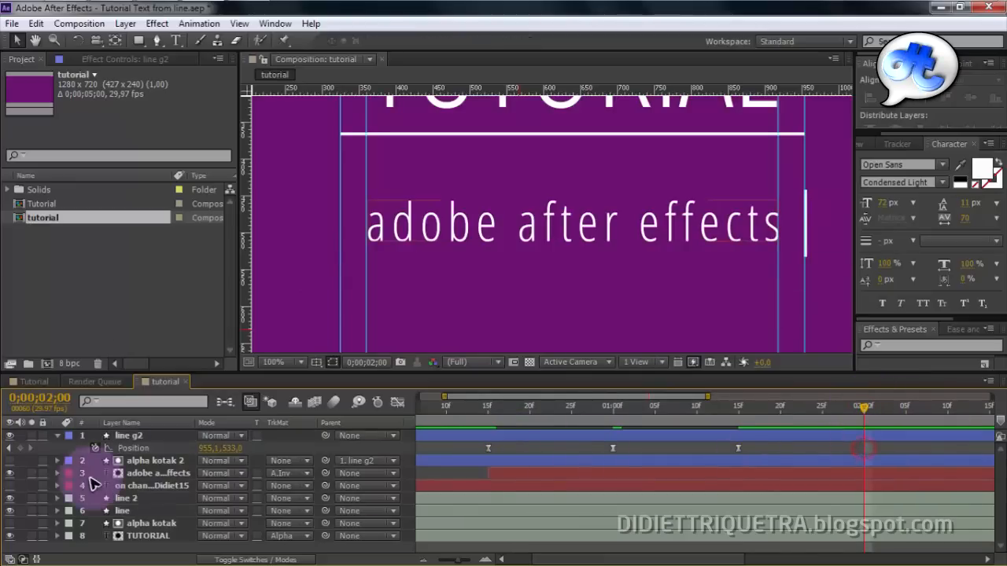
left_click(22, 453)
key("ctrl+v")
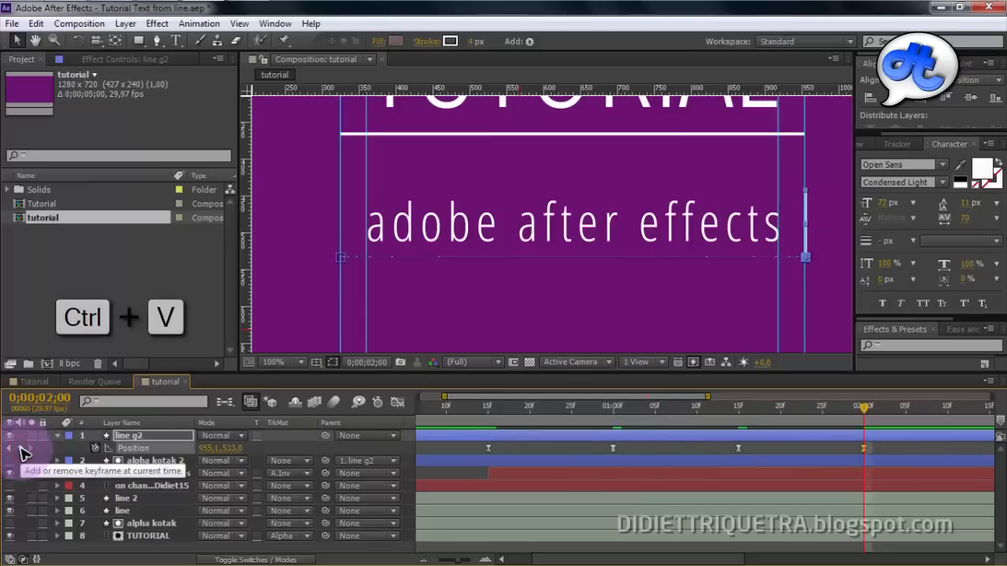
left_click(488, 414)
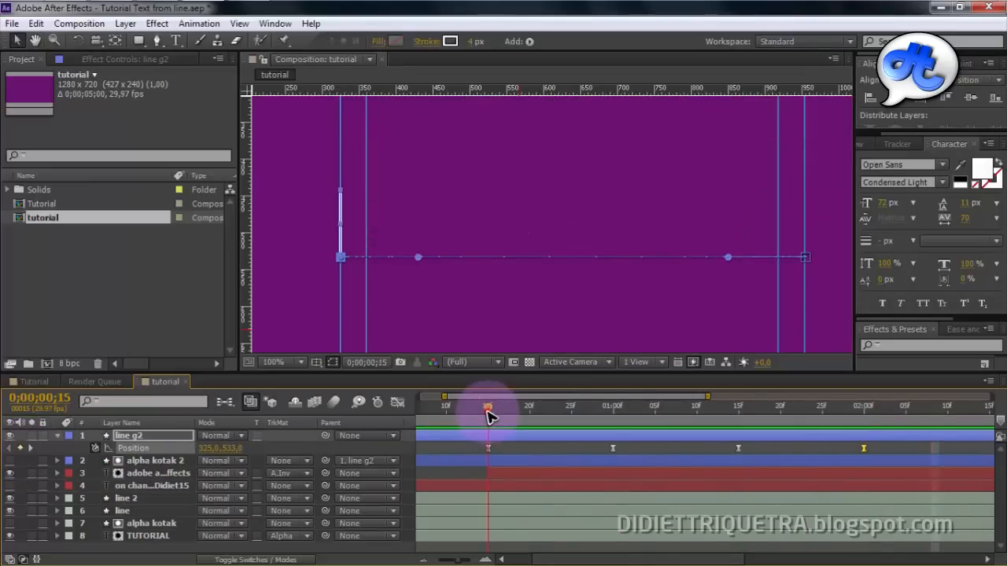
mouse_move(487, 417)
left_mouse_down()
mouse_move(867, 420)
mouse_move(476, 439)
mouse_move(850, 431)
left_mouse_up()
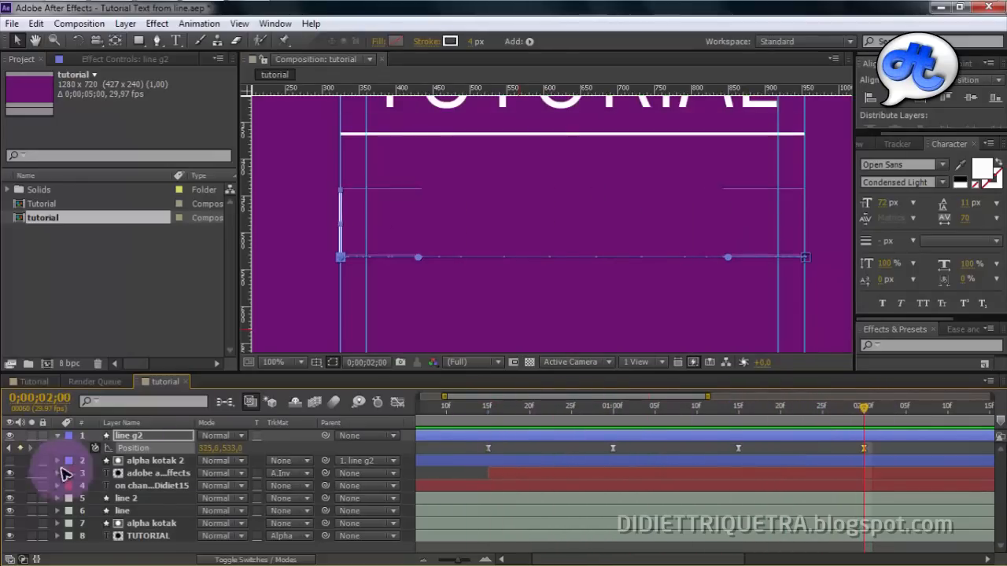
Make the on channel text layer visible and trim its start to 0;00;01;15
left_click(146, 485)
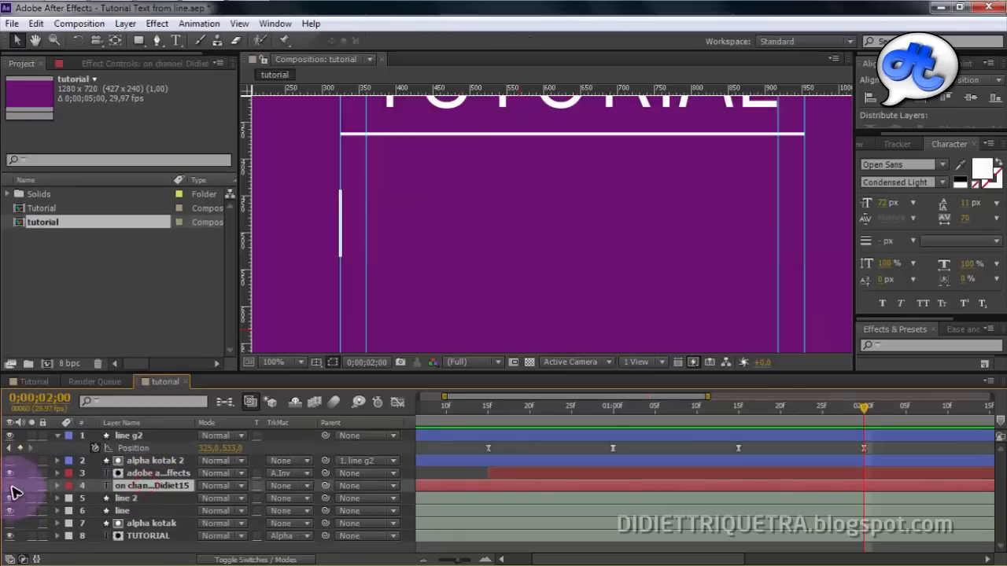
mouse_move(849, 412)
left_mouse_down()
mouse_move(486, 427)
mouse_move(813, 429)
mouse_move(494, 441)
mouse_move(736, 439)
left_mouse_up()
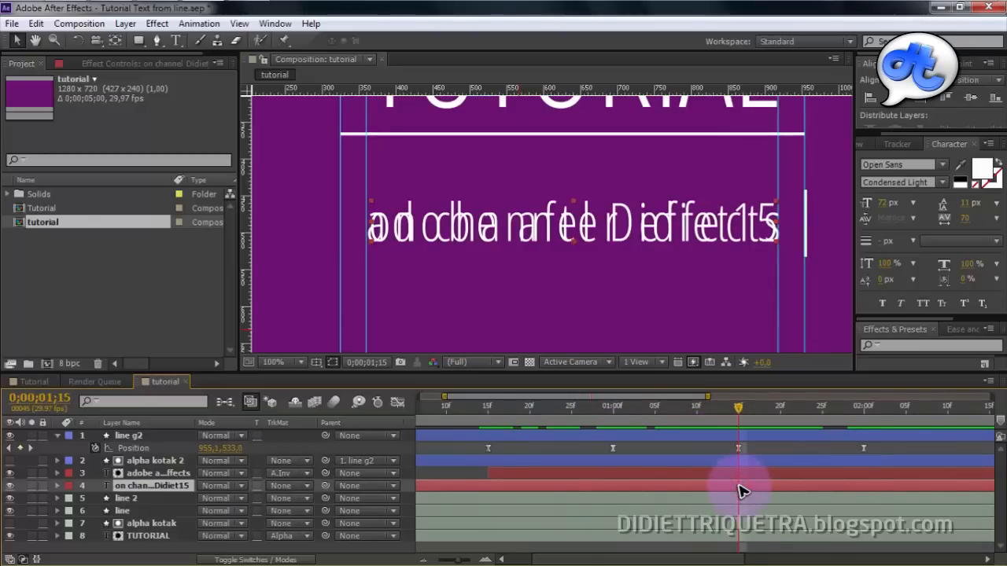
key("alt+bracketleft")
left_click_drag(739, 409, 863, 406)
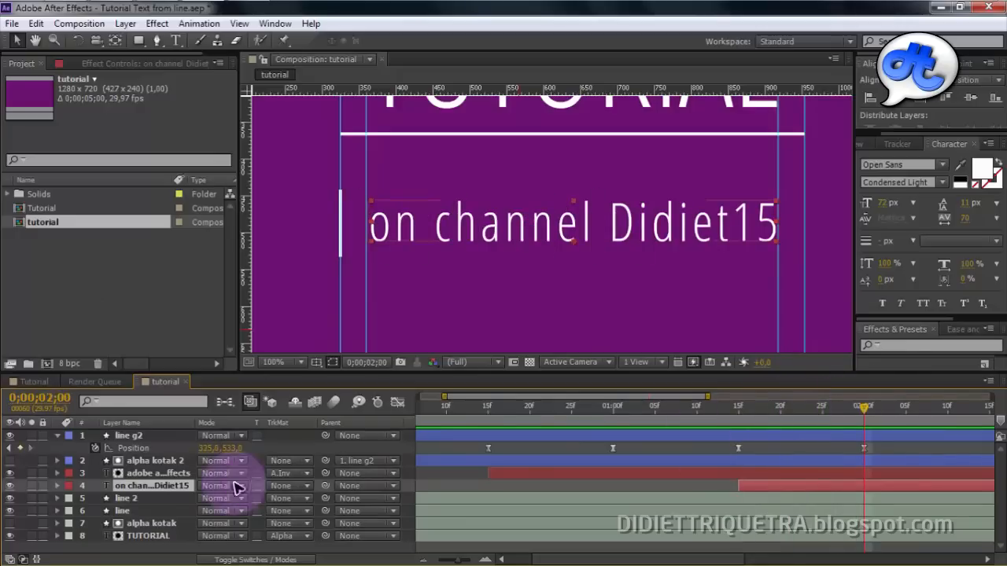
Duplicate alpha kotak 2 and place the copy directly above the on channel text layer
left_click(153, 462)
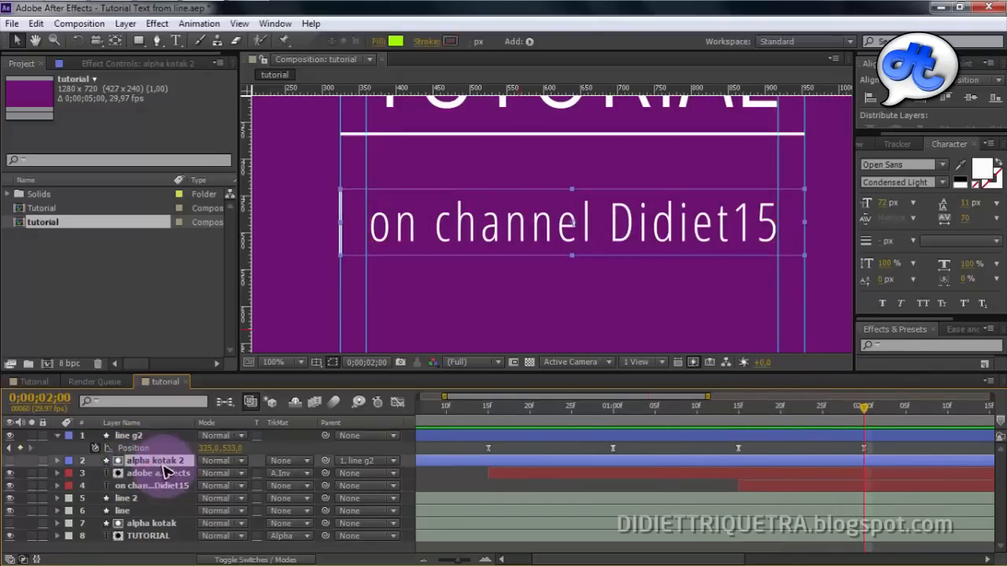
key("ctrl+d")
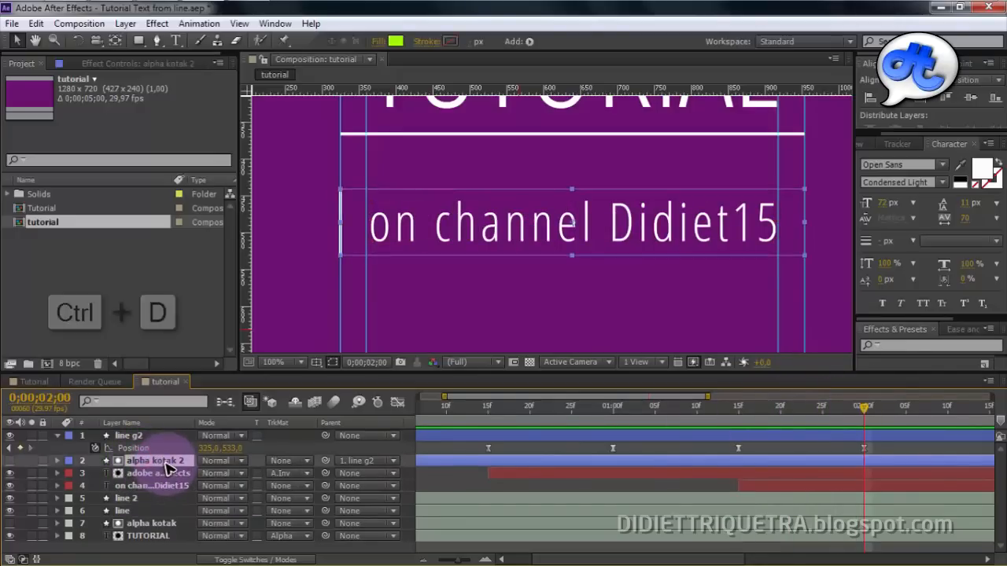
left_click_drag(169, 462, 211, 489)
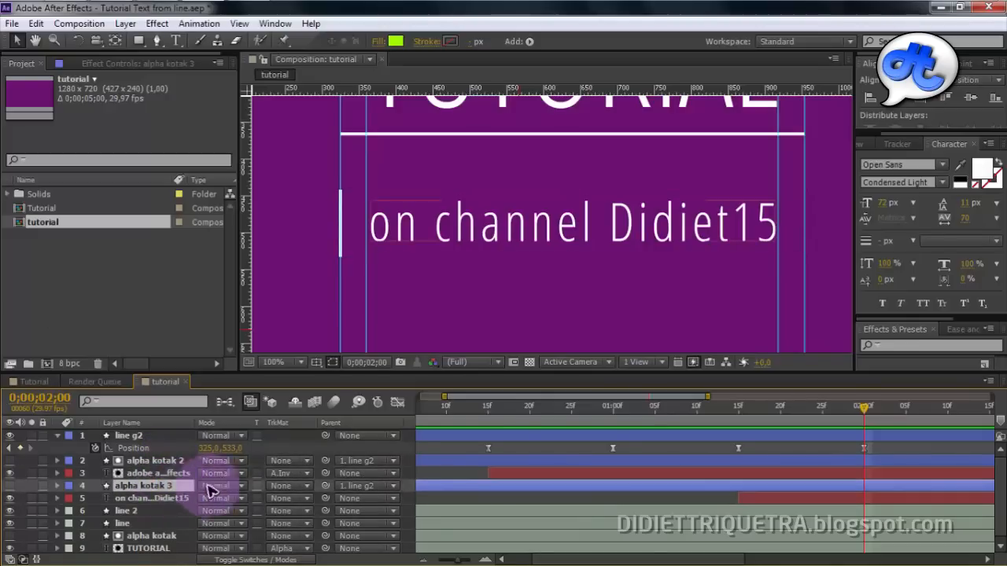
At 0;00;01;15, set the on channel text layer's track matte to Alpha Matte "alpha kotak 3" and scrub forward to check the reveal
left_click_drag(622, 406, 753, 427)
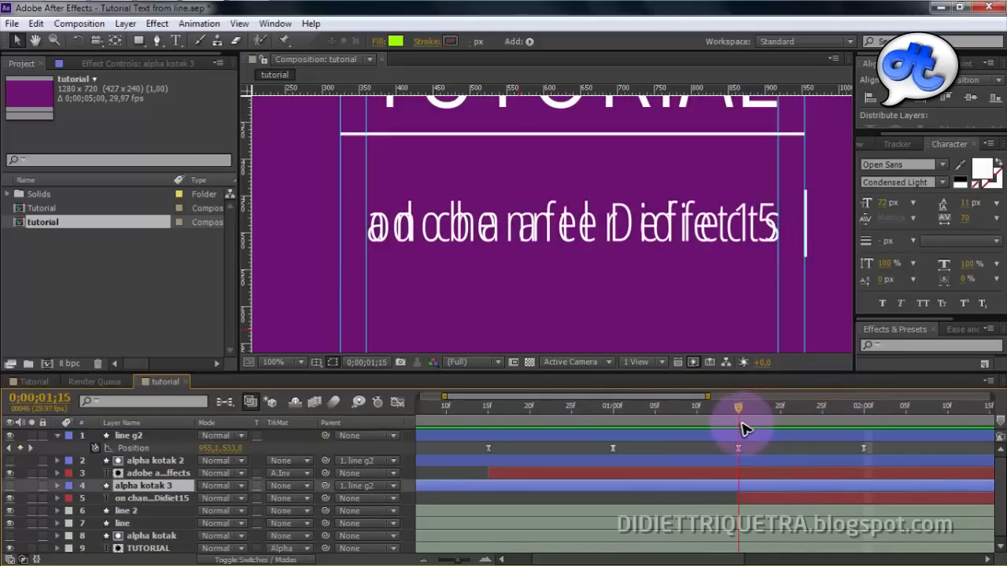
left_click(153, 499)
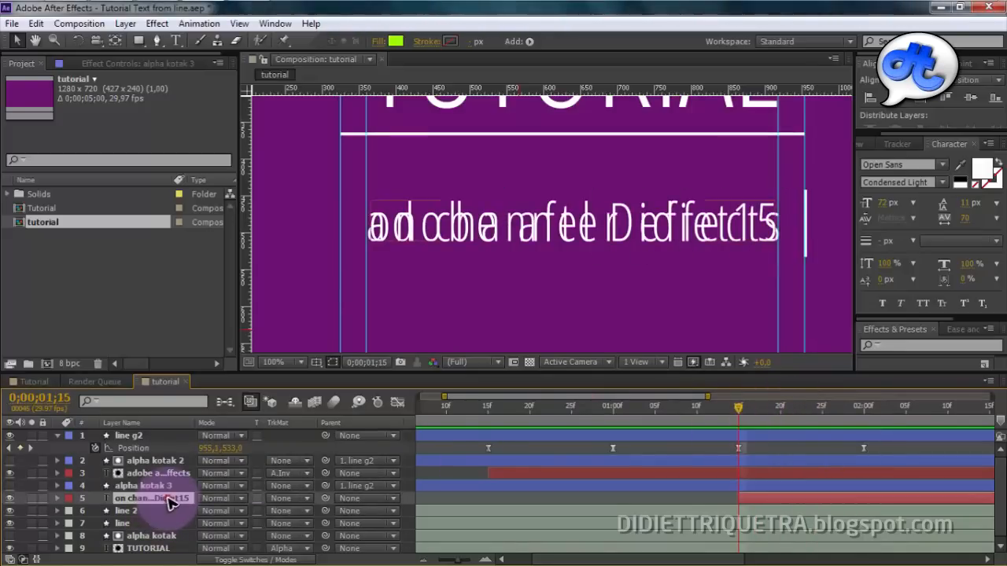
left_click(307, 504)
left_click(326, 442)
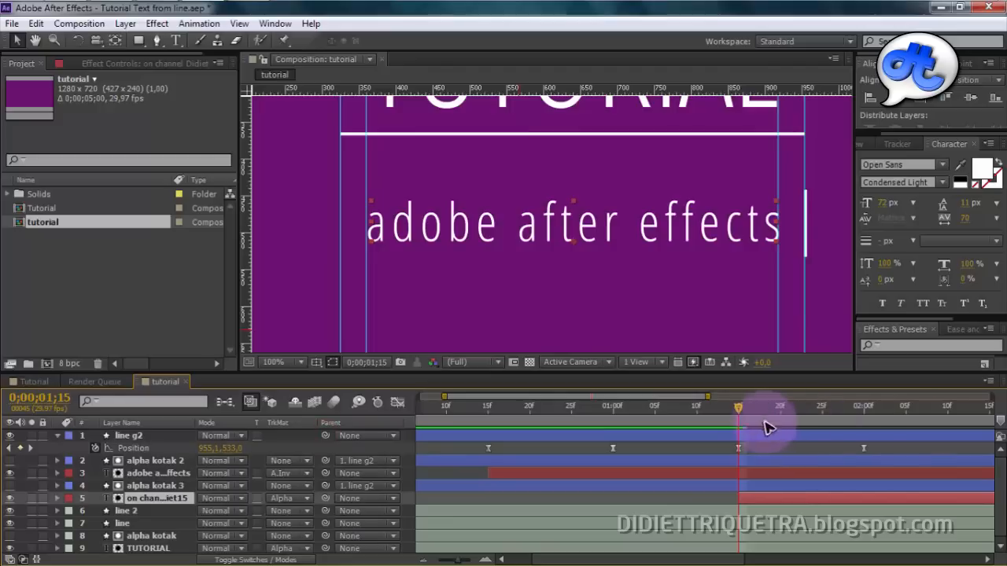
left_click_drag(740, 410, 886, 437)
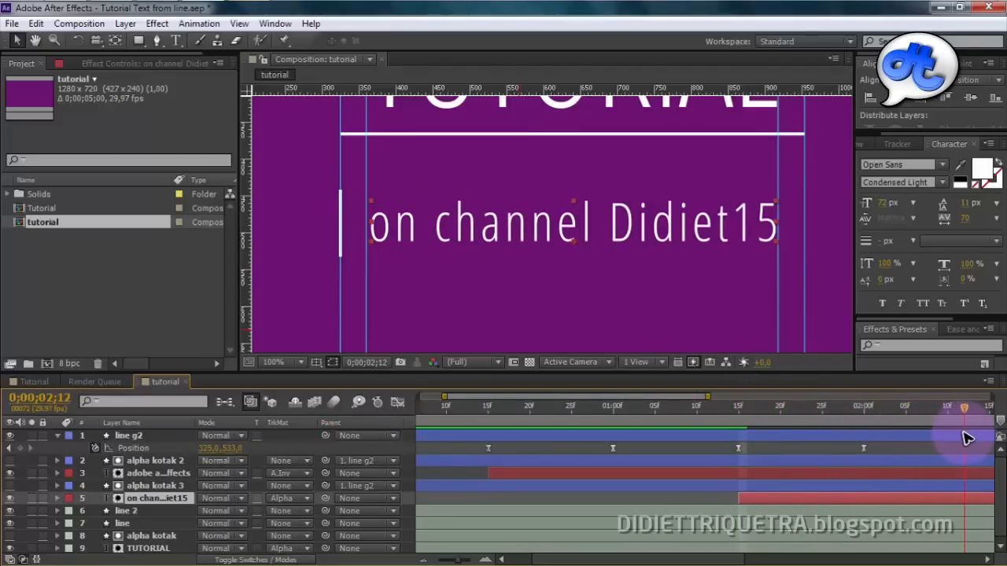
left_click_drag(982, 438, 914, 438)
Add a Scale keyframe to line g2 at 0;00;02;00, keeping its full size
left_click_drag(708, 397, 715, 422)
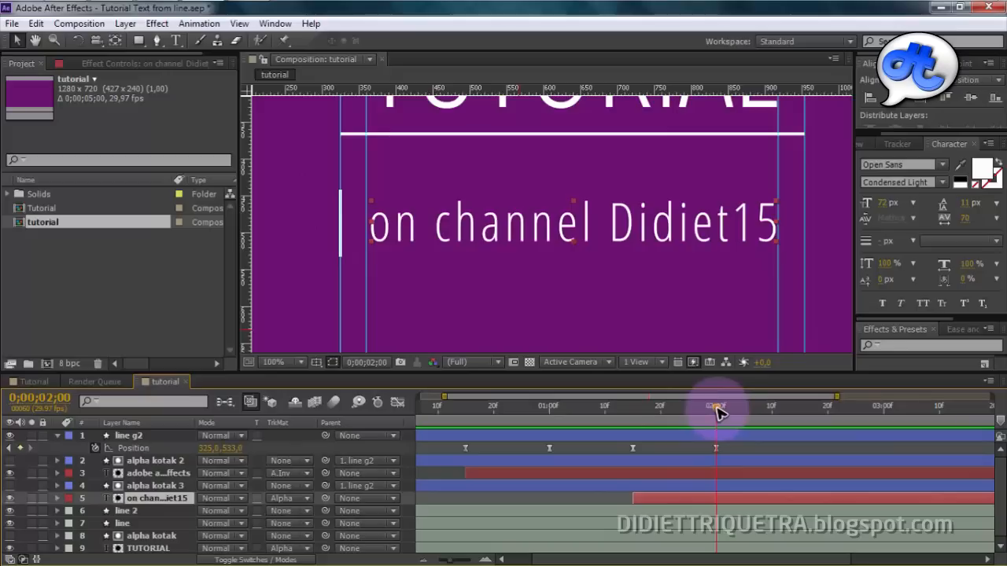
key("s")
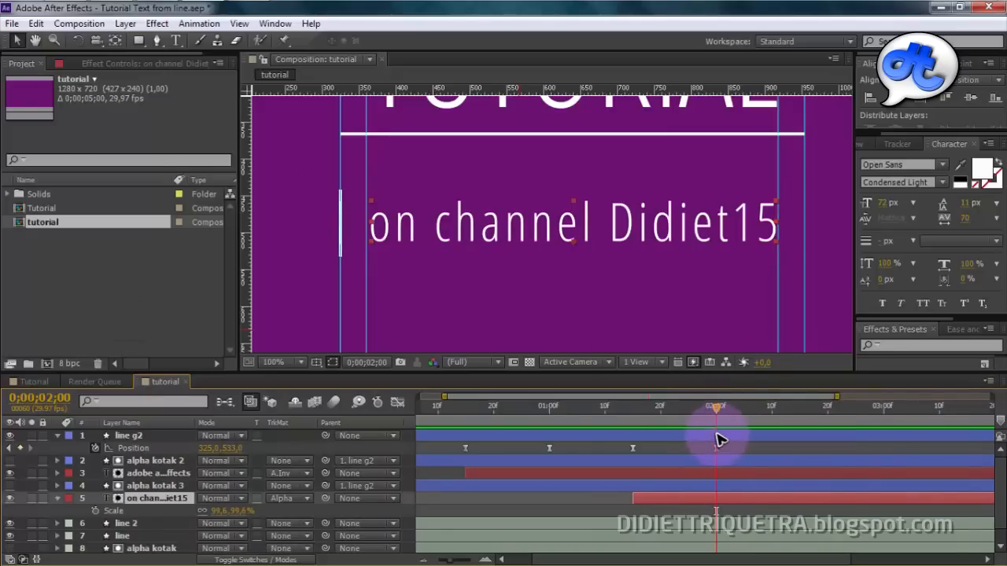
left_click(718, 437)
key("s")
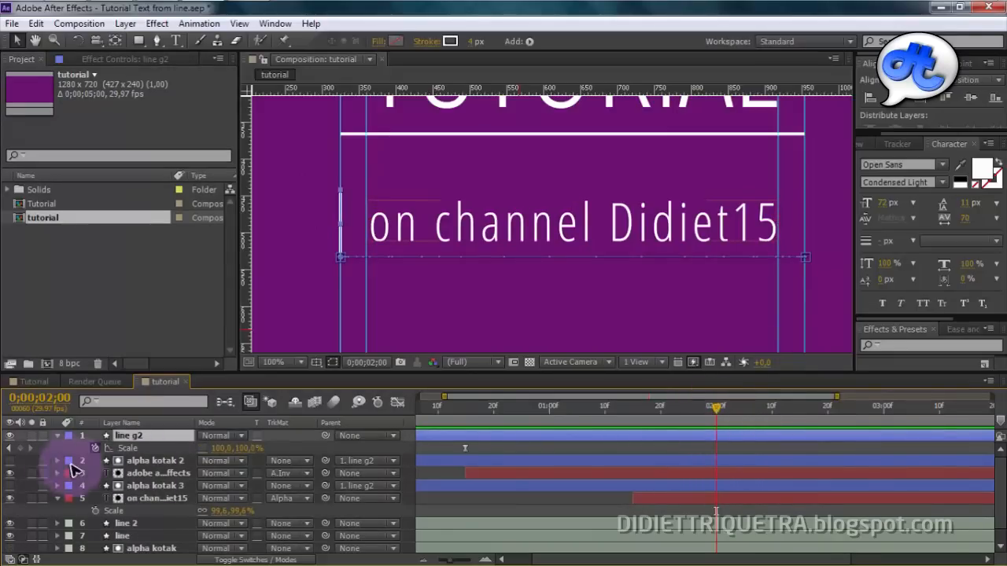
left_click(20, 447)
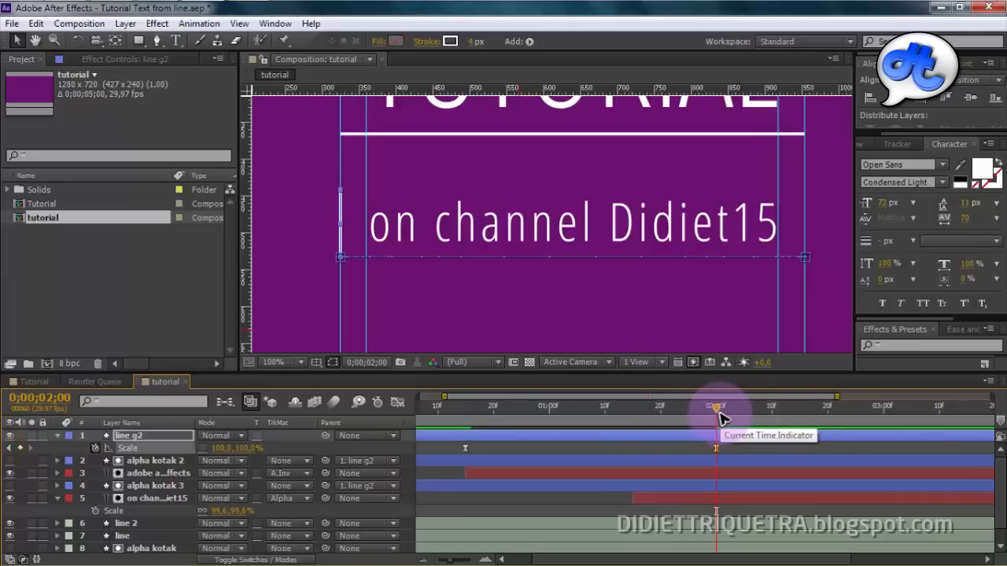
At 0;00;02;15, set line g2's vertical scale to 45%
left_click_drag(719, 414, 794, 421)
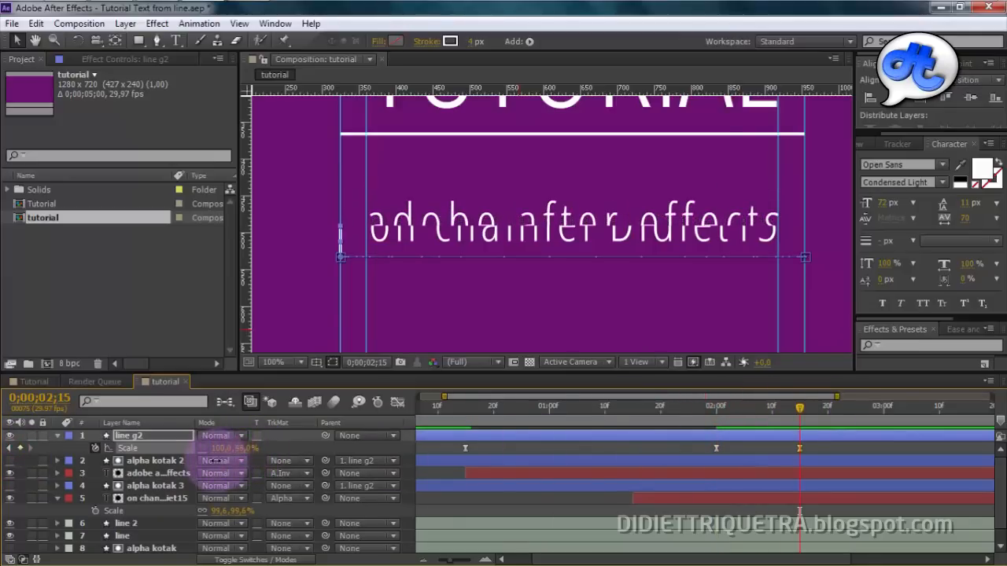
left_click_drag(216, 462, 244, 464)
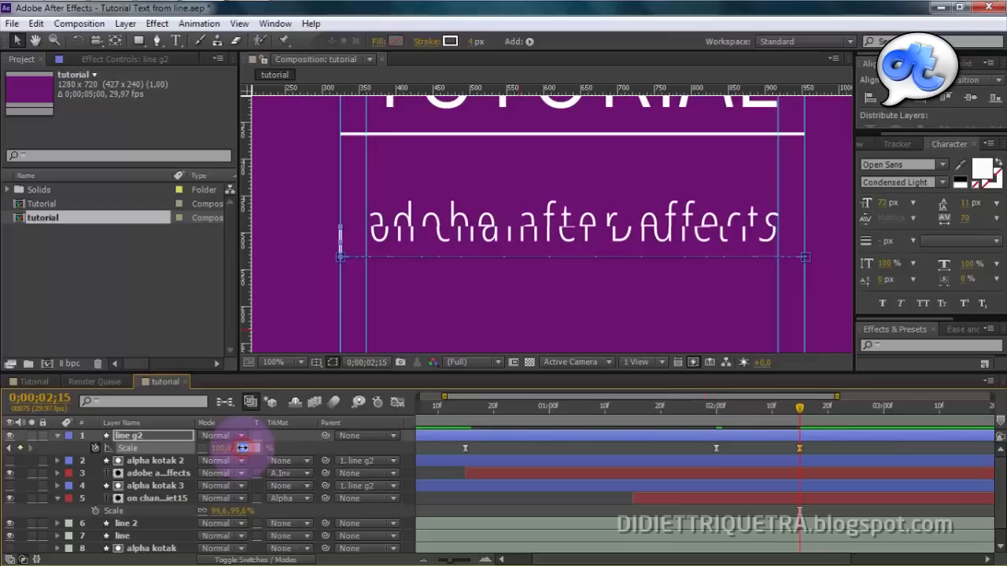
key("Return")
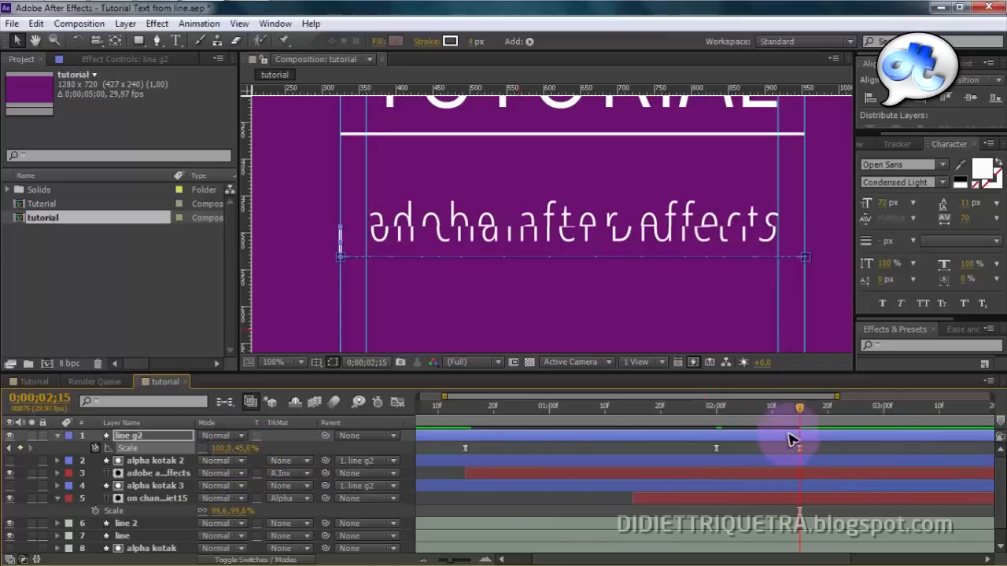
Preview line g2's shrink from 0;00;02;00 and scrub from 0;00;01;10 to 0;00;02;07 to check both subtitles against the line
left_click(720, 412)
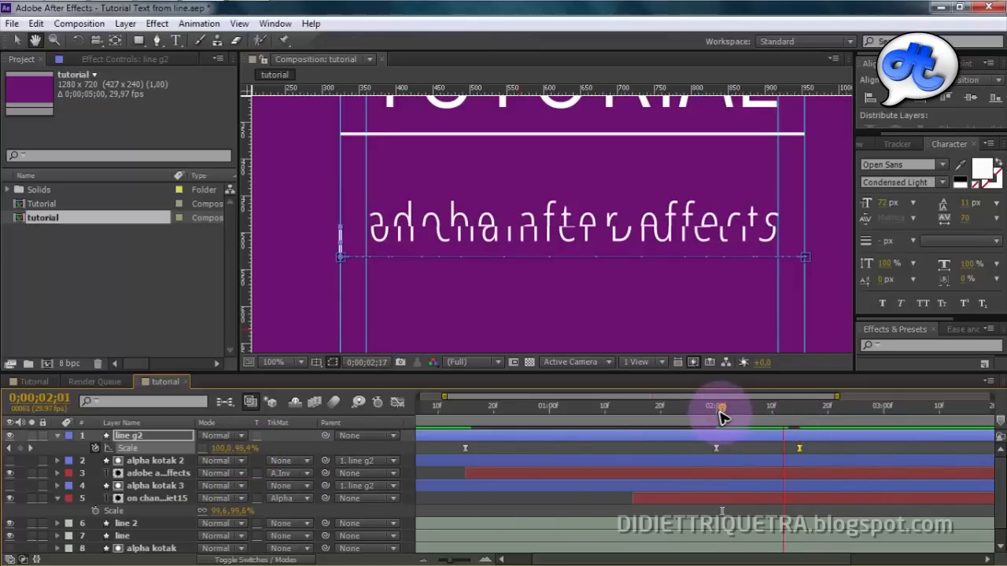
key("space")
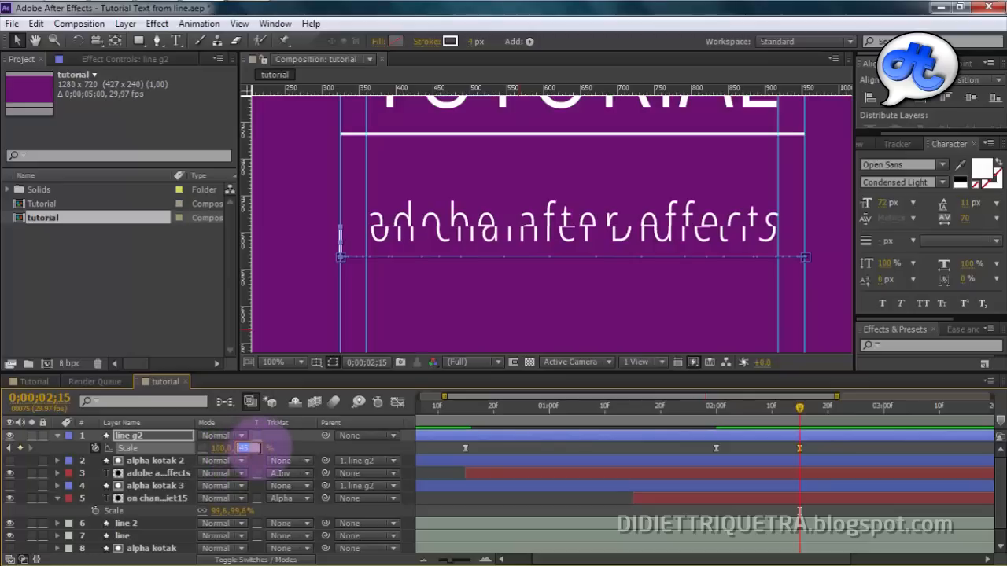
left_click_drag(661, 407, 689, 415)
left_click(611, 410)
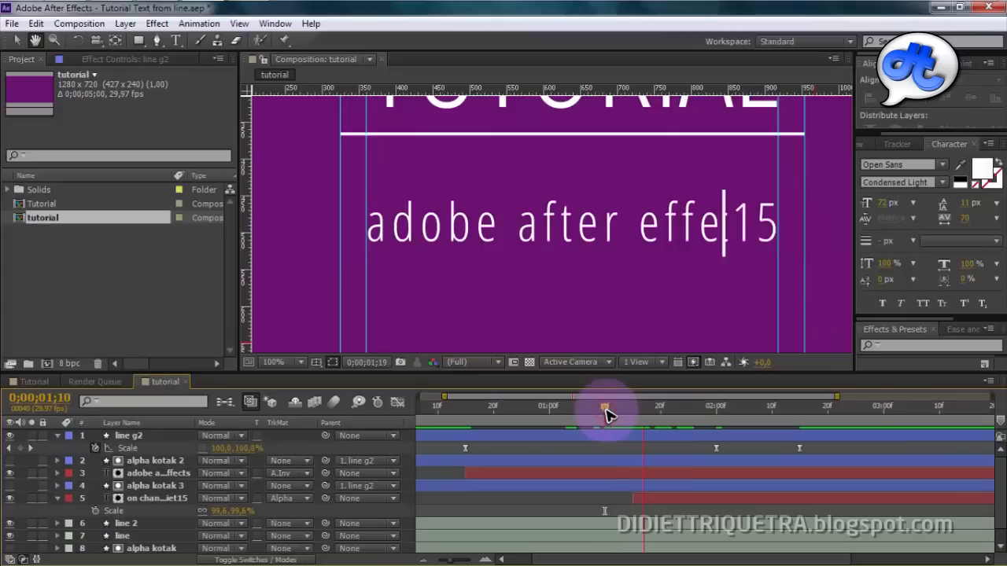
left_click_drag(605, 415, 755, 429)
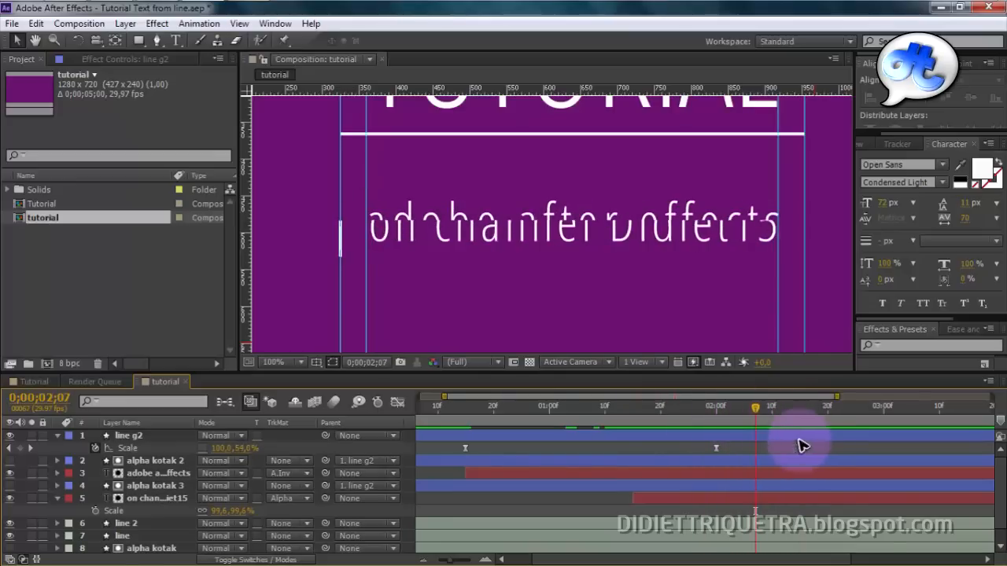
Apply Easy Ease to line g2's Scale keyframes at 0;00;02;00 and 0;00;02;15
left_click(715, 448)
right_click(715, 450)
mouse_move(737, 440)
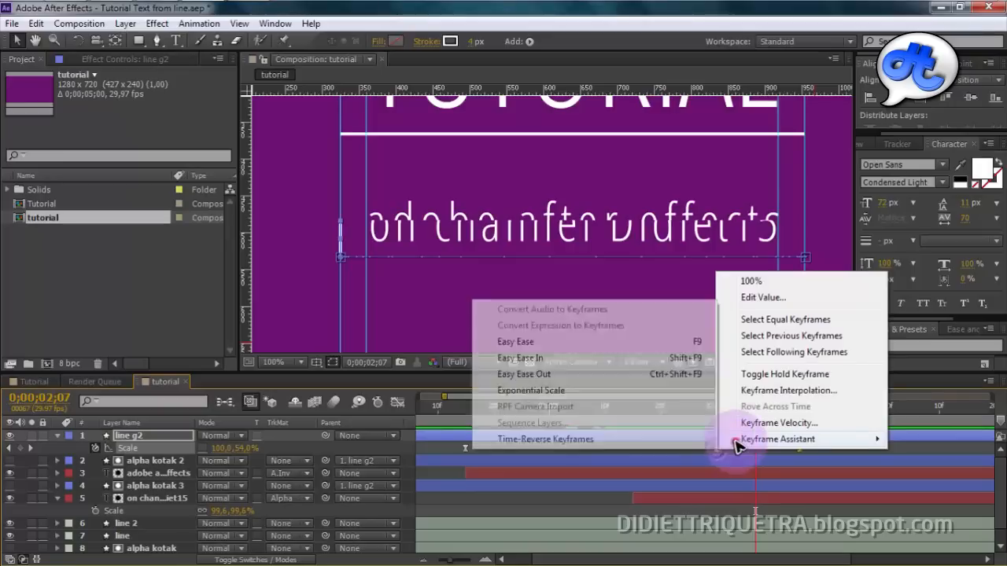
left_click(574, 344)
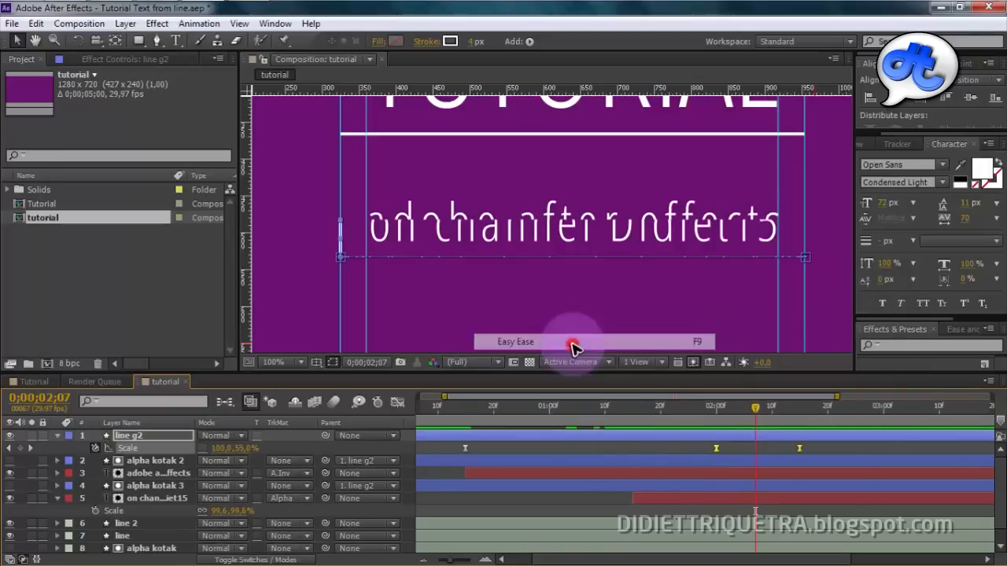
Lengthen both easing handles of line g2's Scale curve between 0;00;02;00 and 0;00;02;15 in the graph editor
left_click(398, 402)
left_click_drag(772, 524, 690, 484)
left_click_drag(744, 437, 821, 442)
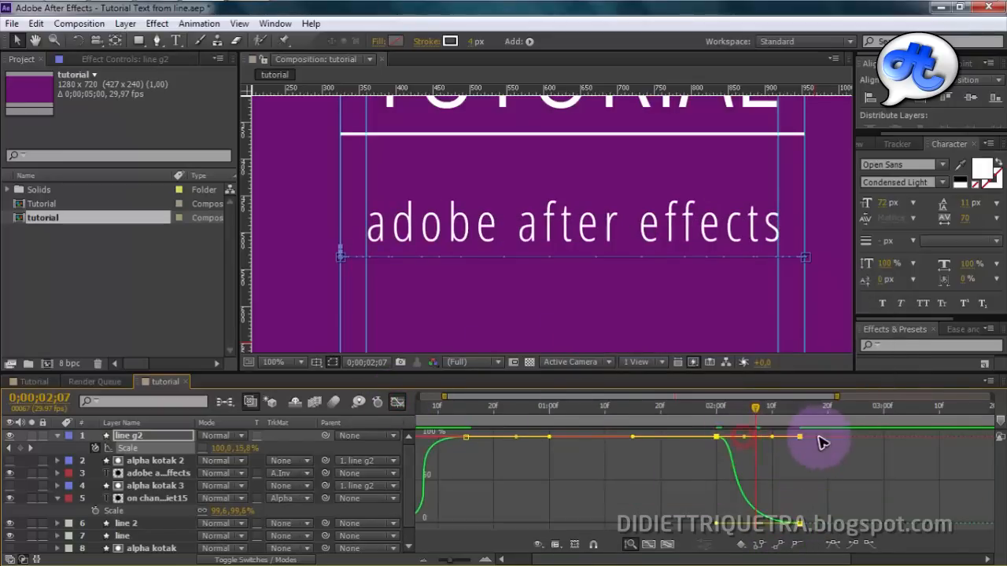
left_click_drag(743, 438, 744, 448)
left_click(397, 402)
Trim the adobe after effects text layer to end at 0;00;02;00 and scrub past the cut to check the subtitle
mouse_move(754, 409)
left_mouse_down()
mouse_move(548, 434)
mouse_move(721, 435)
left_mouse_up()
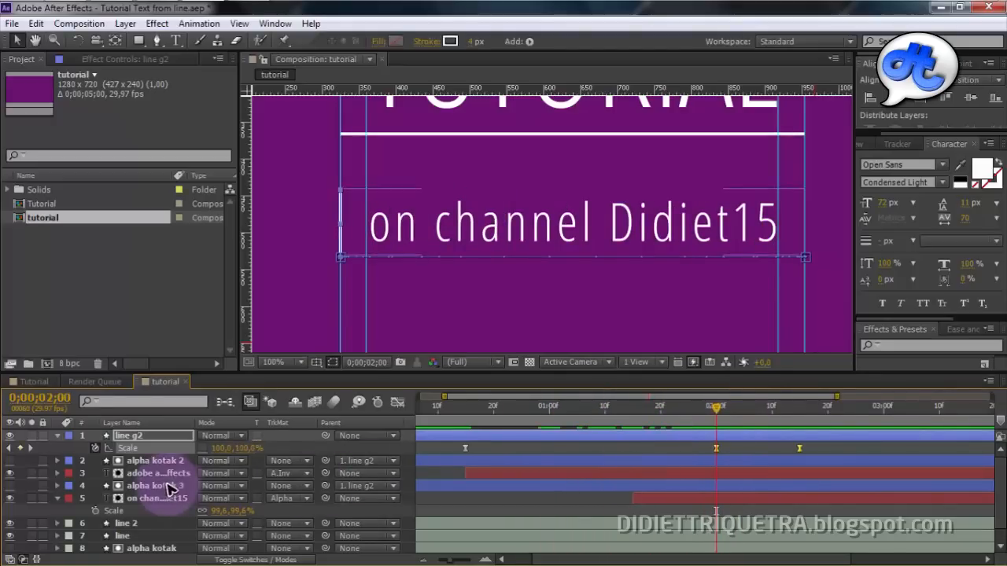
left_click(718, 474)
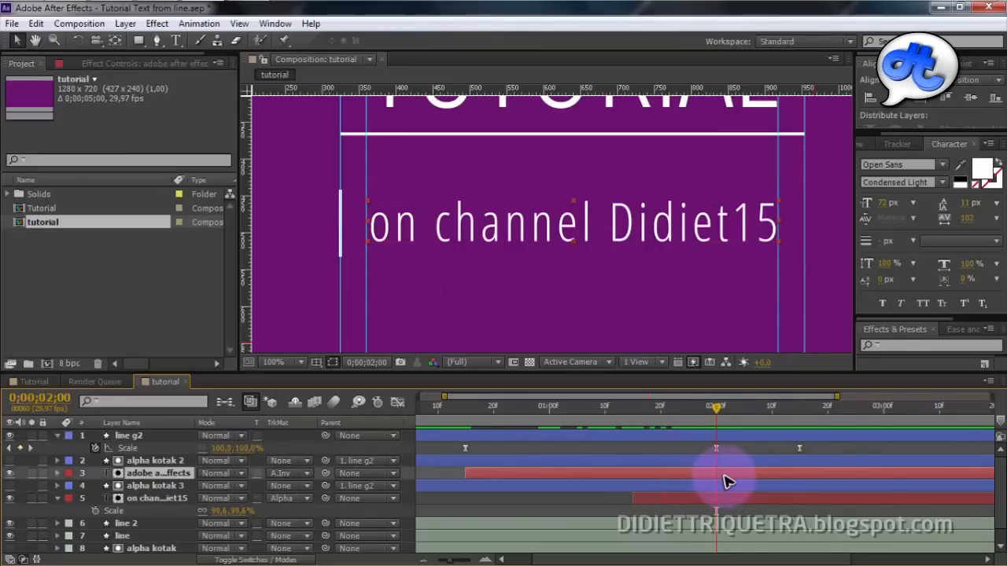
key("alt+bracketright")
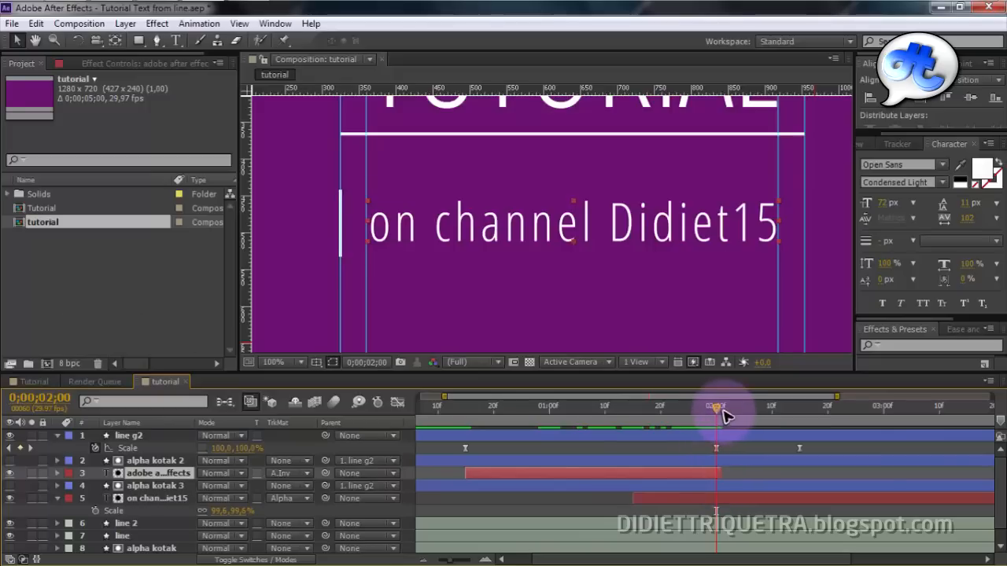
left_click_drag(756, 422, 731, 435)
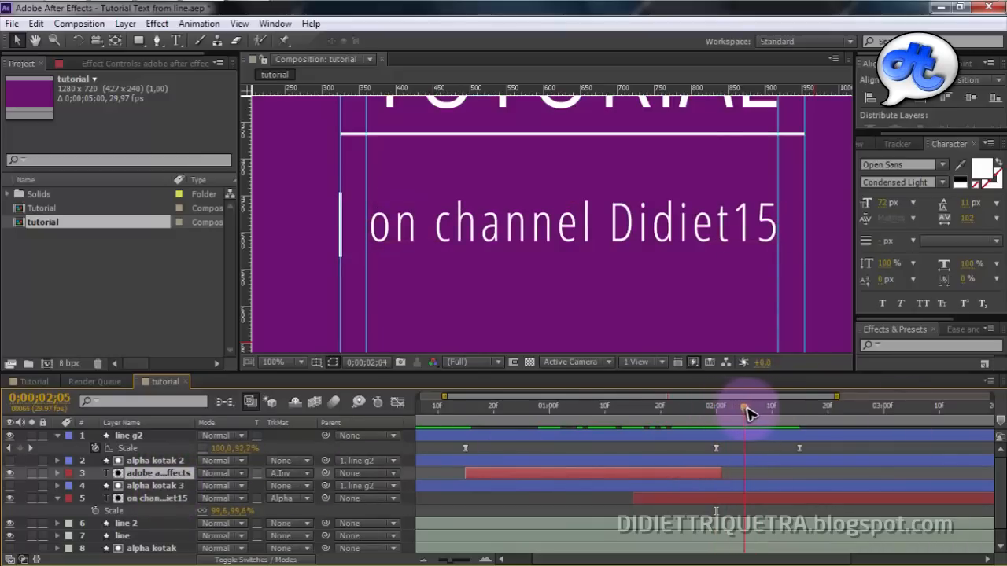
mouse_move(742, 415)
left_mouse_down()
mouse_move(768, 411)
mouse_move(732, 417)
mouse_move(776, 411)
mouse_move(748, 414)
mouse_move(764, 409)
mouse_move(749, 420)
mouse_move(782, 420)
mouse_move(723, 425)
mouse_move(732, 428)
left_mouse_up()
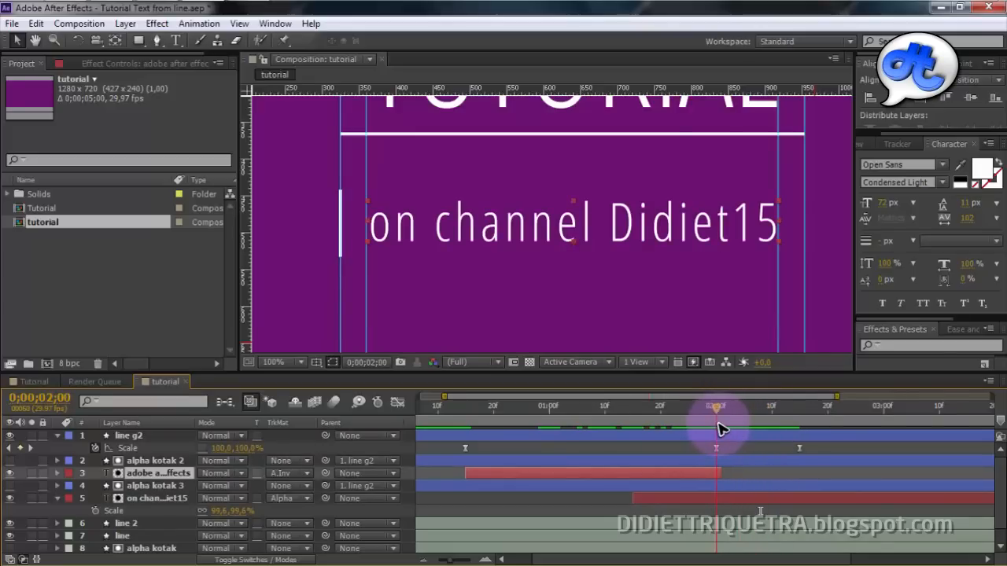
Duplicate the on channel text layer and place the copy directly below the original, above line 2
left_click(734, 478)
left_click(718, 498)
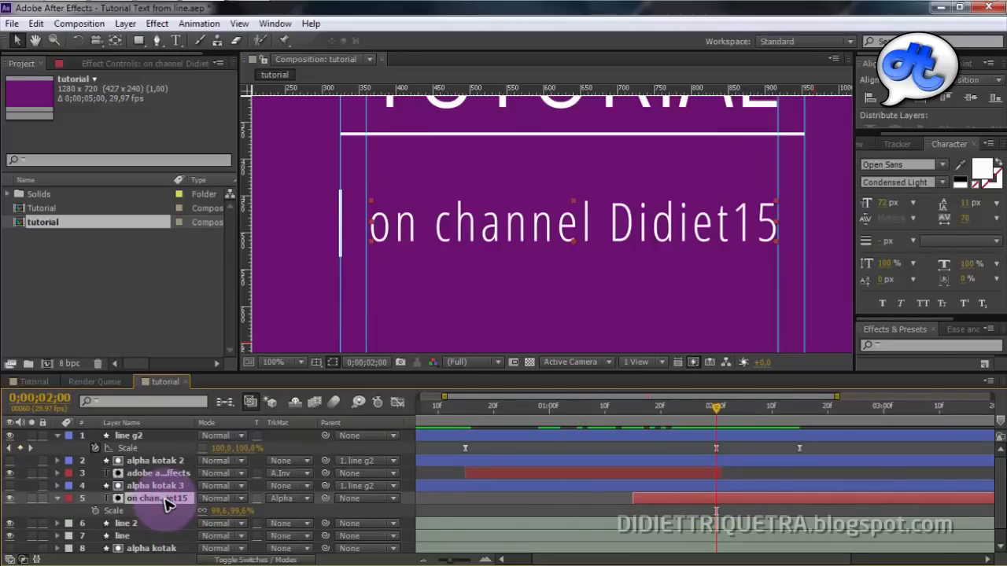
key("ctrl+d")
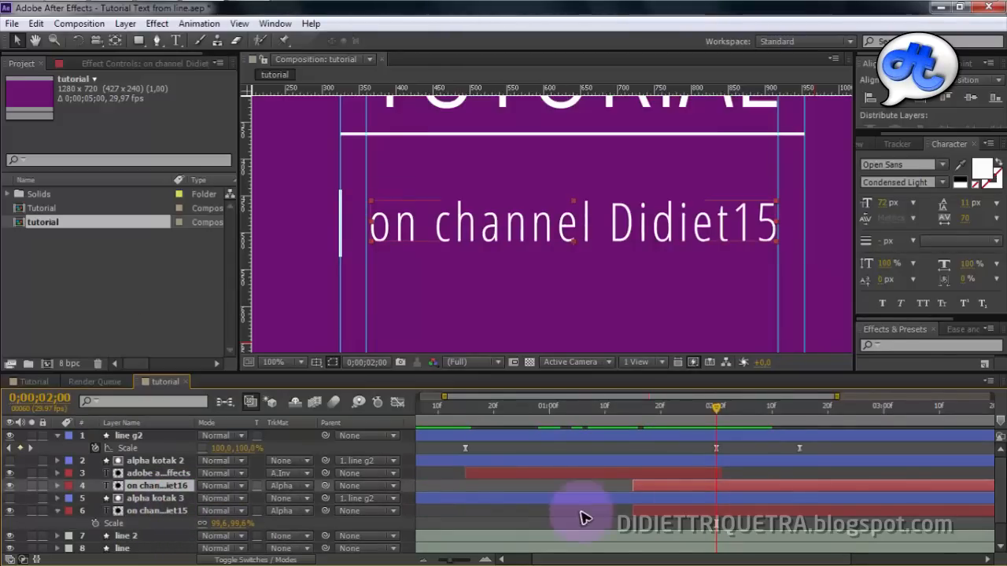
left_click_drag(154, 489, 148, 523)
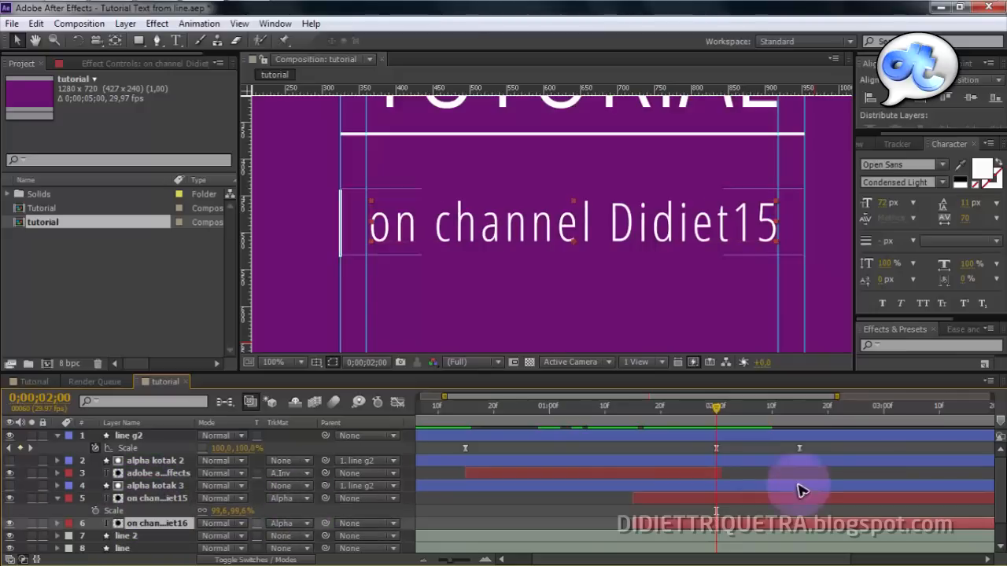
mouse_move(716, 413)
left_mouse_down()
mouse_move(776, 409)
mouse_move(645, 420)
mouse_move(702, 423)
left_mouse_up()
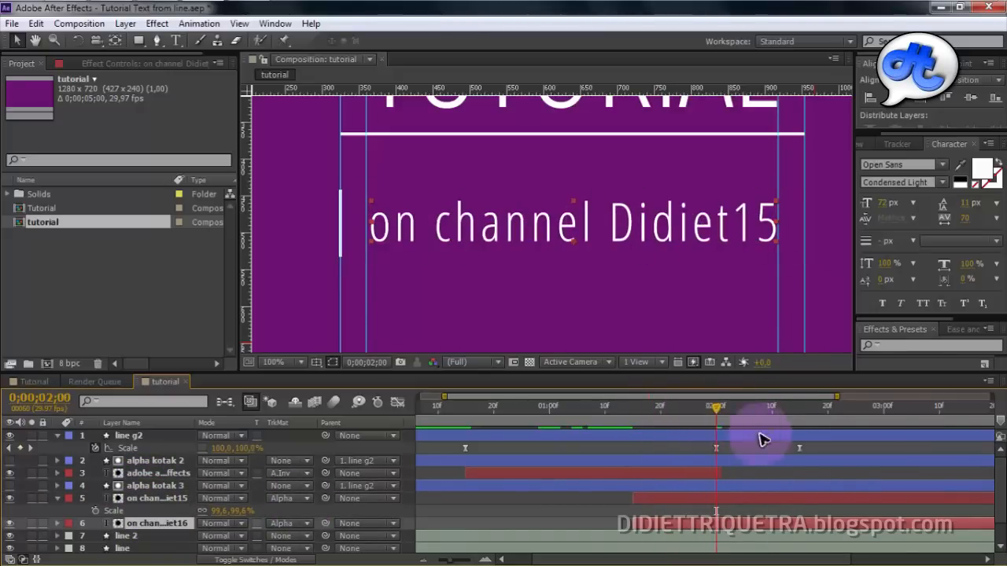
Trim the original on channel text layer to end and its duplicate to start at 0;00;02;00, then scrub across the cut
left_click(719, 504)
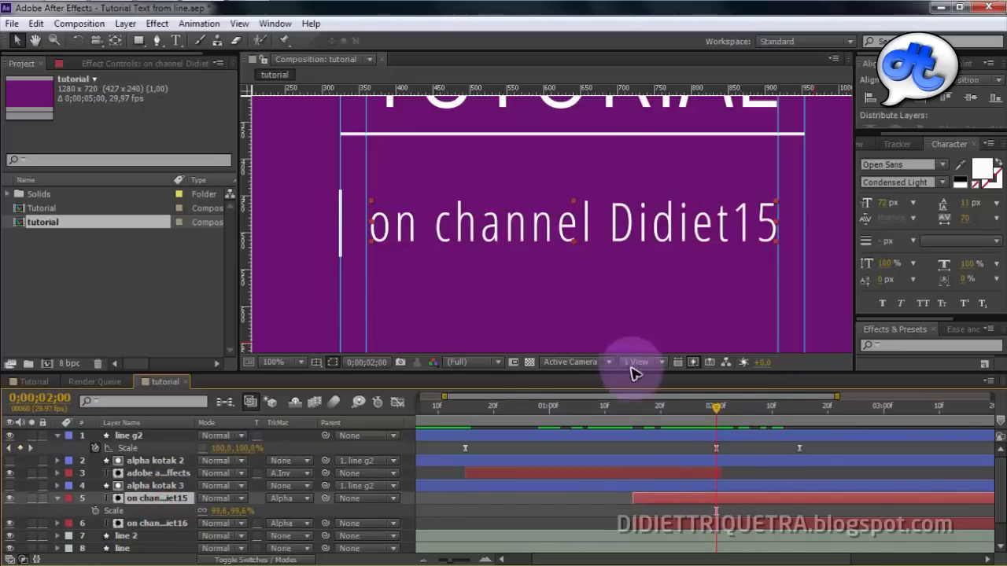
key("alt+bracketright")
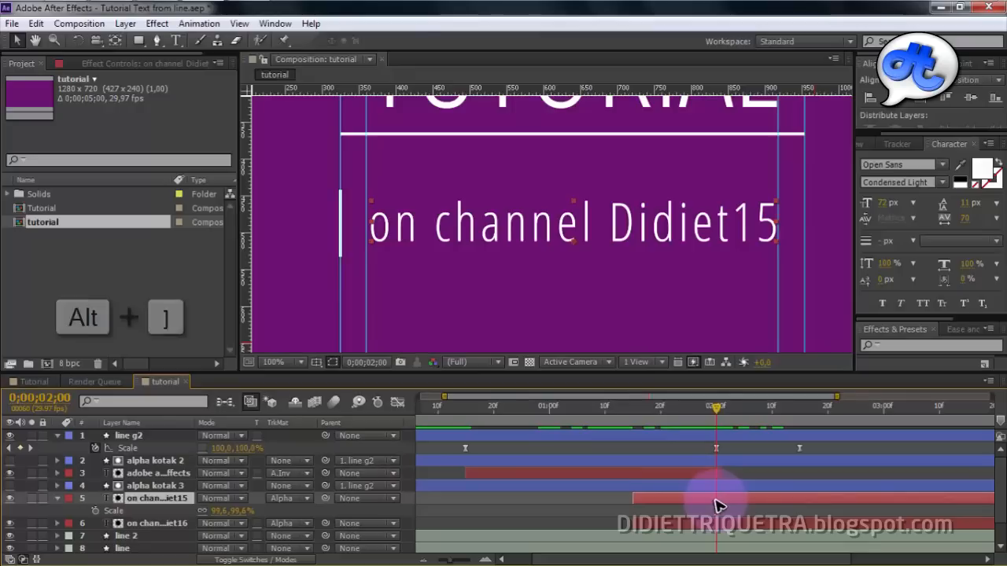
left_click(634, 525)
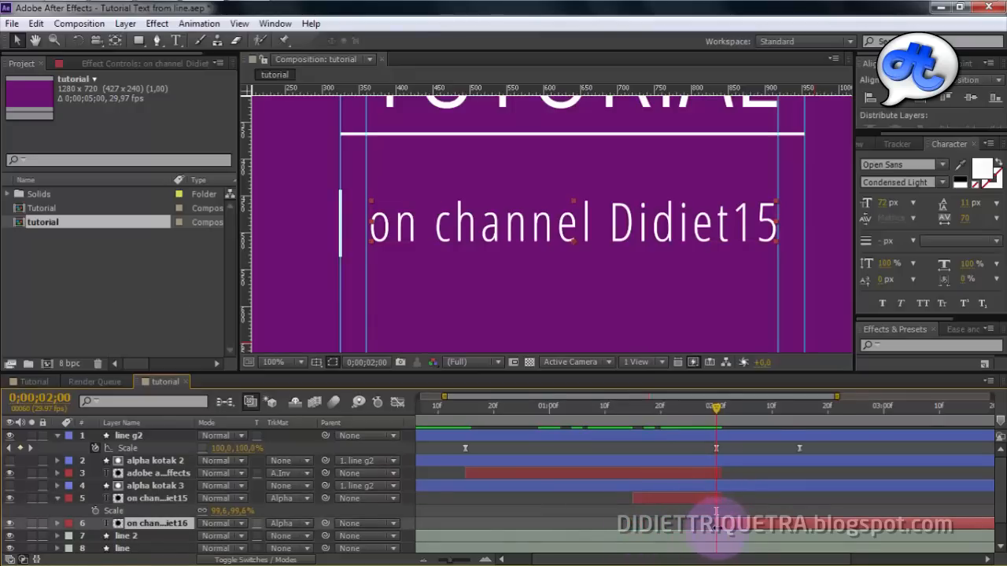
left_click_drag(640, 427, 743, 446)
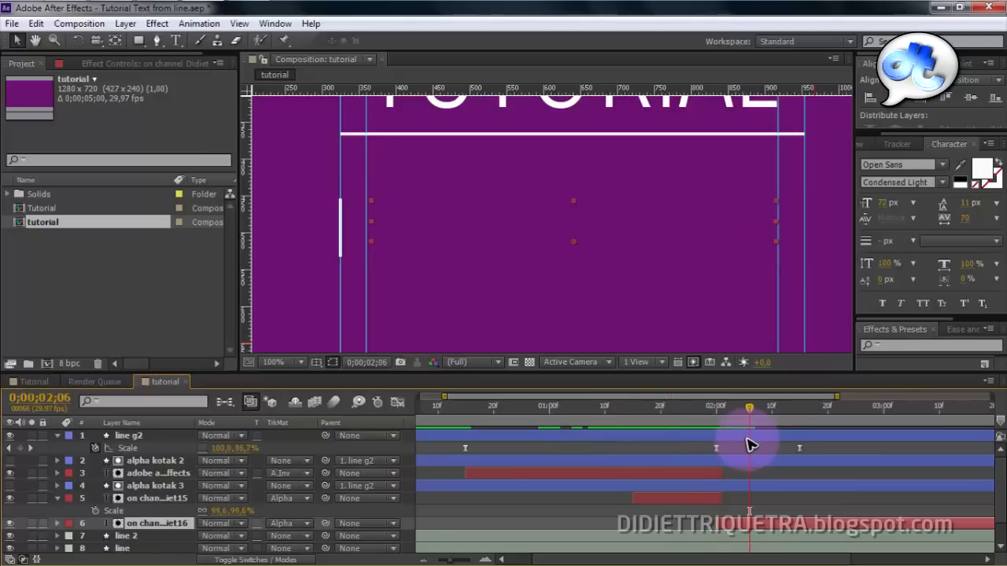
Set the duplicate on channel text layer to No Track Matte and scrub to 0;00;02;00
left_click(142, 523)
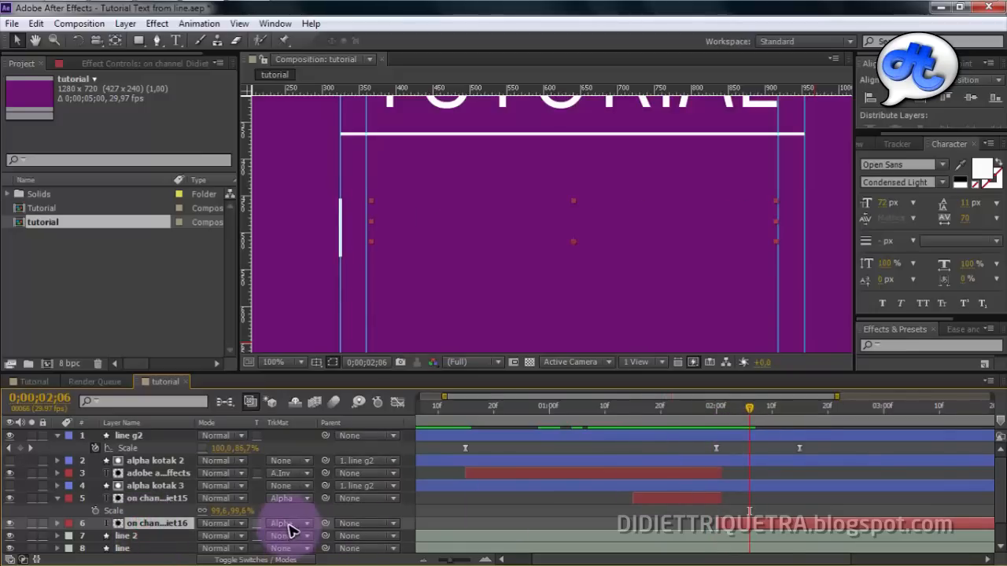
left_click(289, 524)
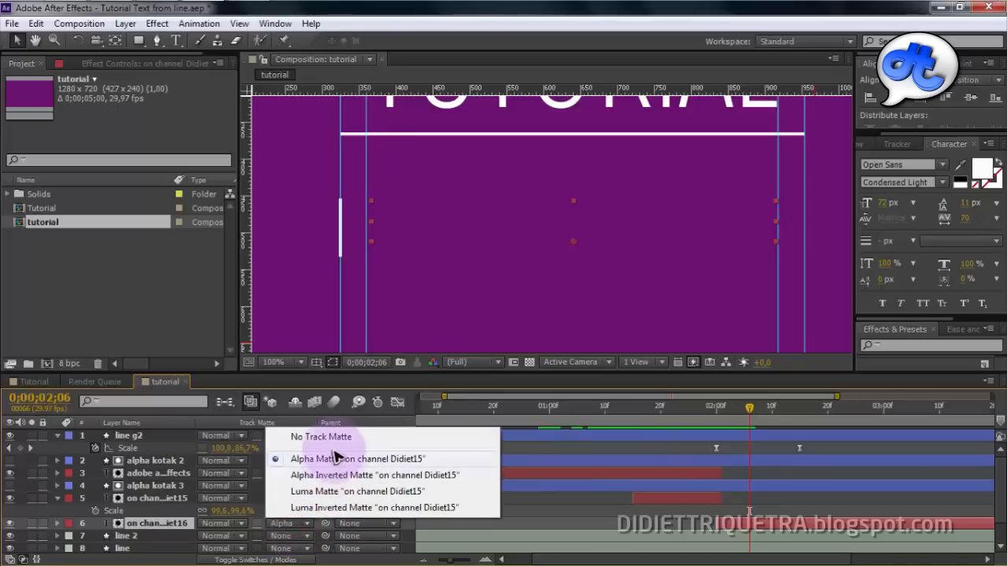
left_click(289, 525)
left_click(330, 438)
left_click_drag(688, 408, 720, 422)
Trim the duplicate on channel text layer to start at 0;00;02;01 so it does not overlap the original
scroll(601, 287, "up", 2)
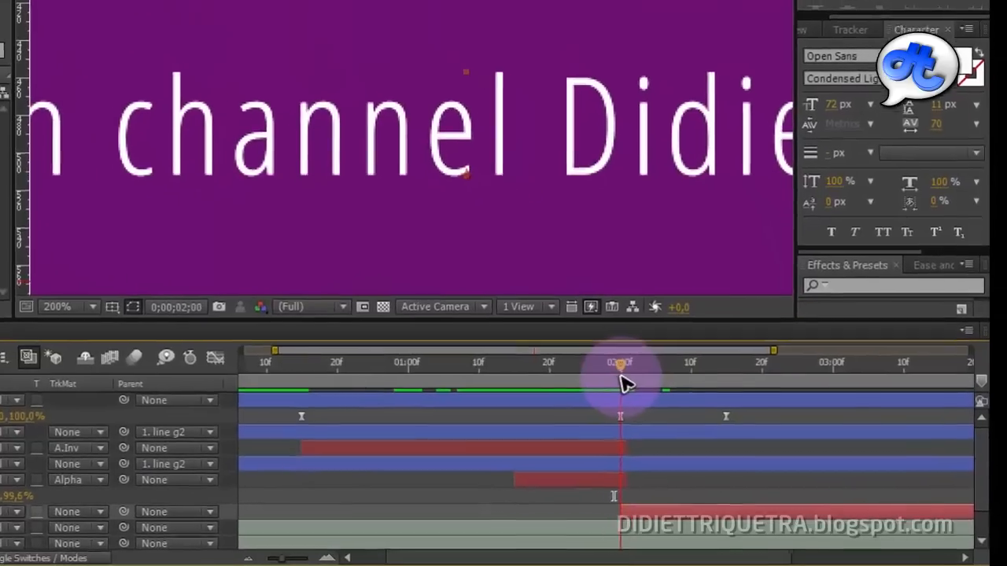
mouse_move(621, 378)
left_mouse_down()
mouse_move(601, 377)
mouse_move(622, 378)
left_mouse_up()
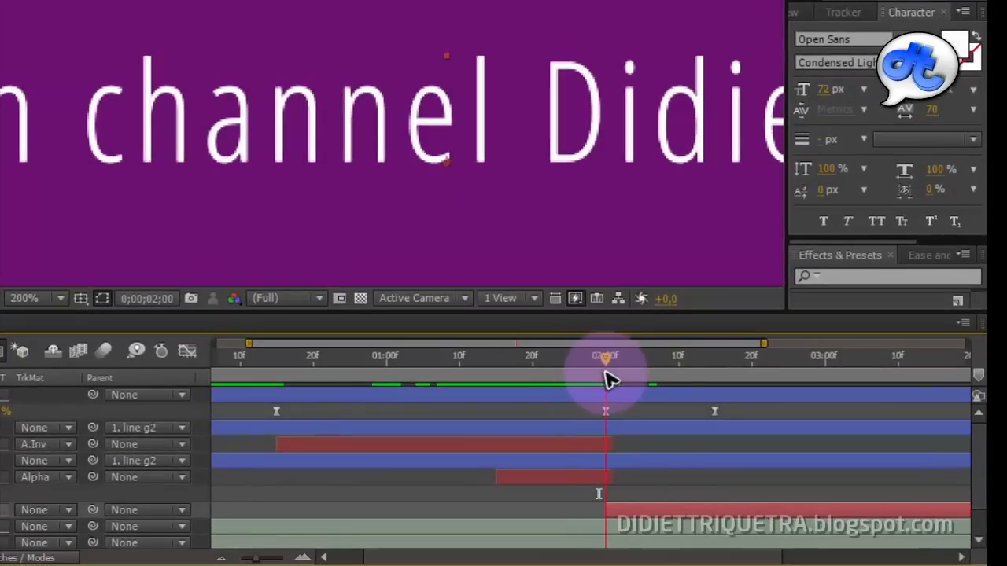
left_click_drag(614, 496, 621, 496)
scroll(631, 496, "up", 5)
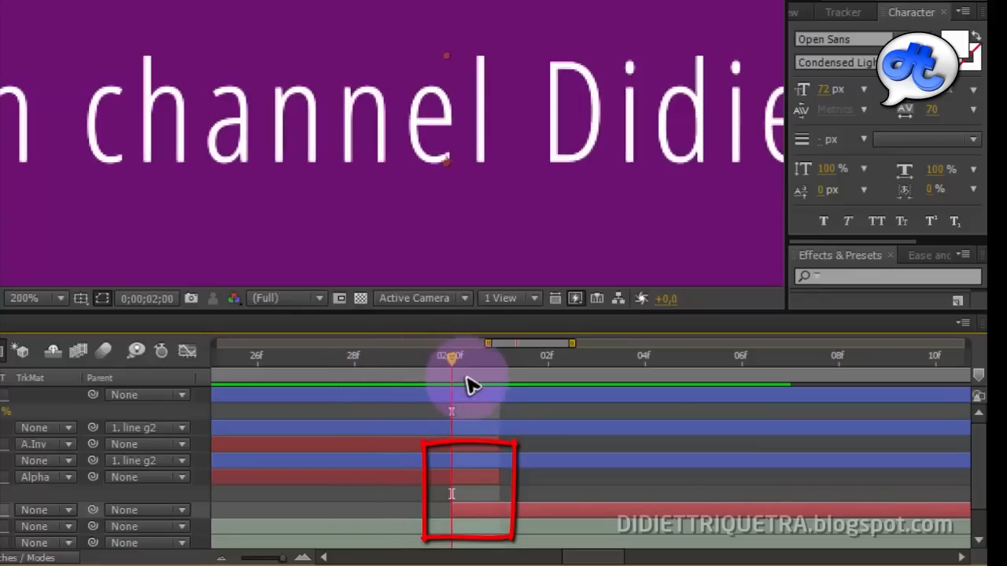
mouse_move(449, 362)
left_mouse_down()
mouse_move(427, 364)
mouse_move(472, 367)
mouse_move(388, 378)
mouse_move(510, 385)
mouse_move(317, 387)
mouse_move(519, 388)
mouse_move(479, 386)
mouse_move(476, 401)
mouse_move(511, 399)
mouse_move(322, 402)
mouse_move(497, 404)
left_mouse_up()
mouse_move(401, 400)
left_mouse_down()
mouse_move(382, 400)
mouse_move(528, 406)
mouse_move(296, 407)
mouse_move(503, 407)
mouse_move(353, 409)
mouse_move(494, 414)
mouse_move(403, 412)
left_mouse_up()
left_click_drag(451, 380, 464, 456)
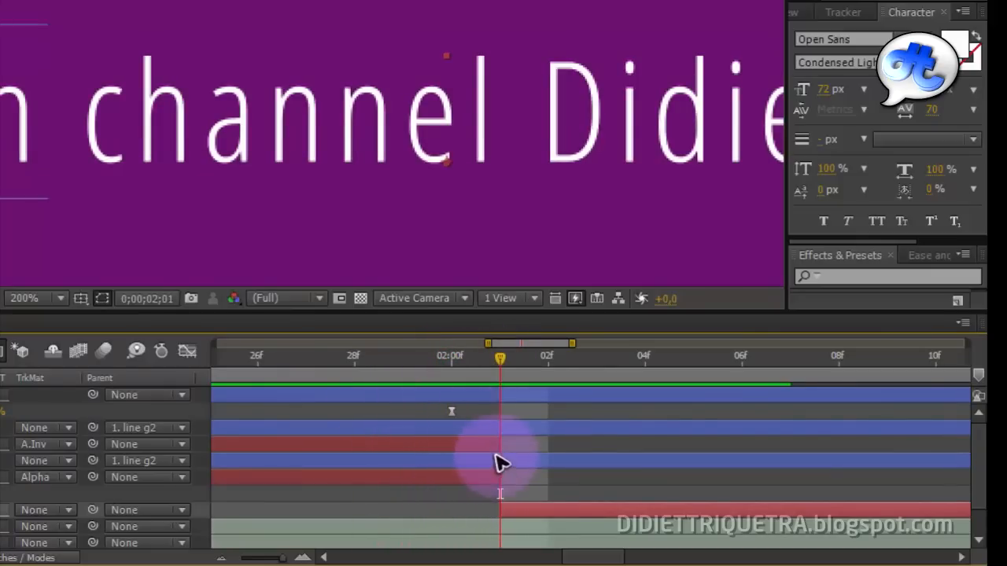
scroll(472, 400, "down", 4)
left_click_drag(431, 360, 410, 248)
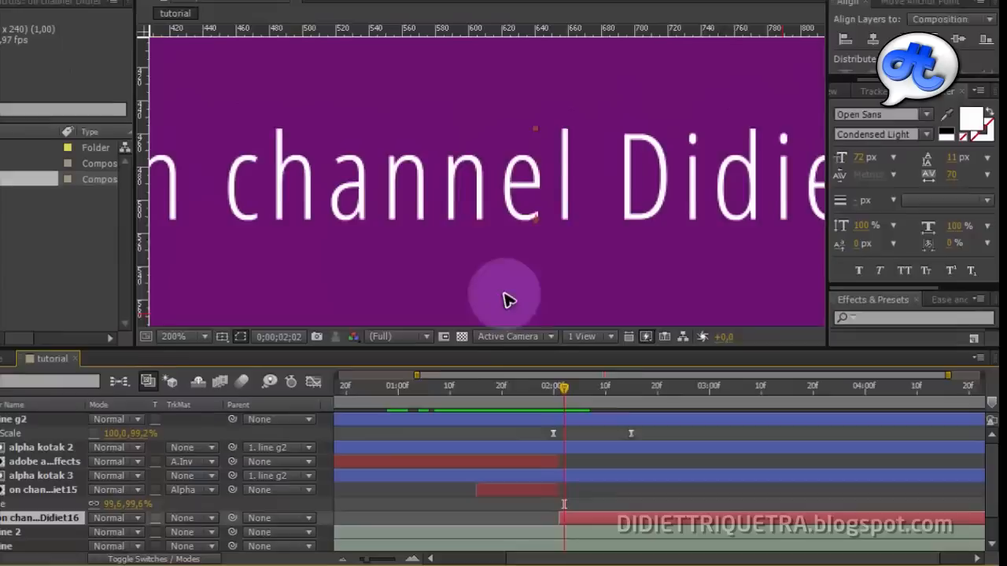
Zoom the composition view out to 50% and hide the guides and rulers
scroll(504, 294, "down", 2)
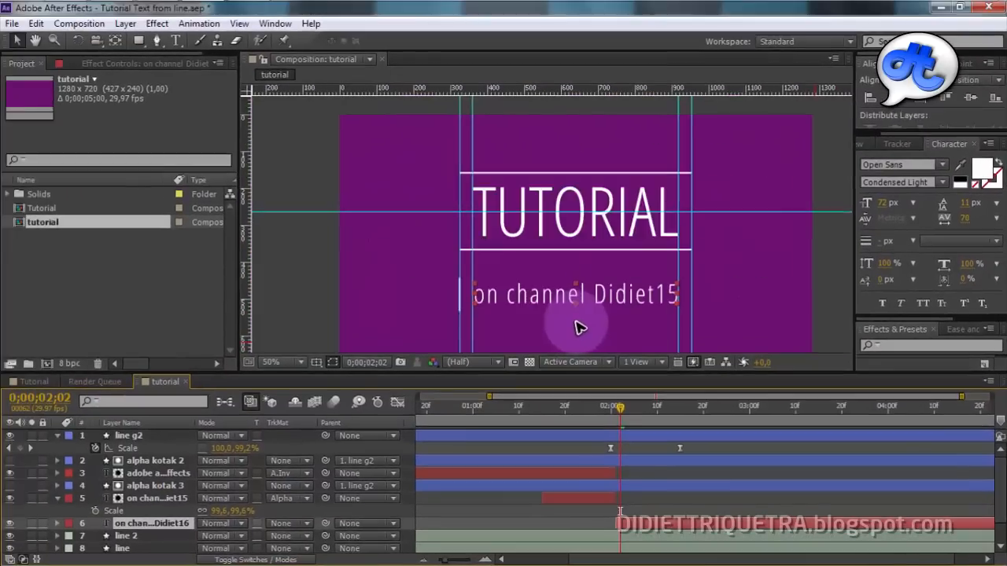
left_click(292, 365)
left_click(335, 365)
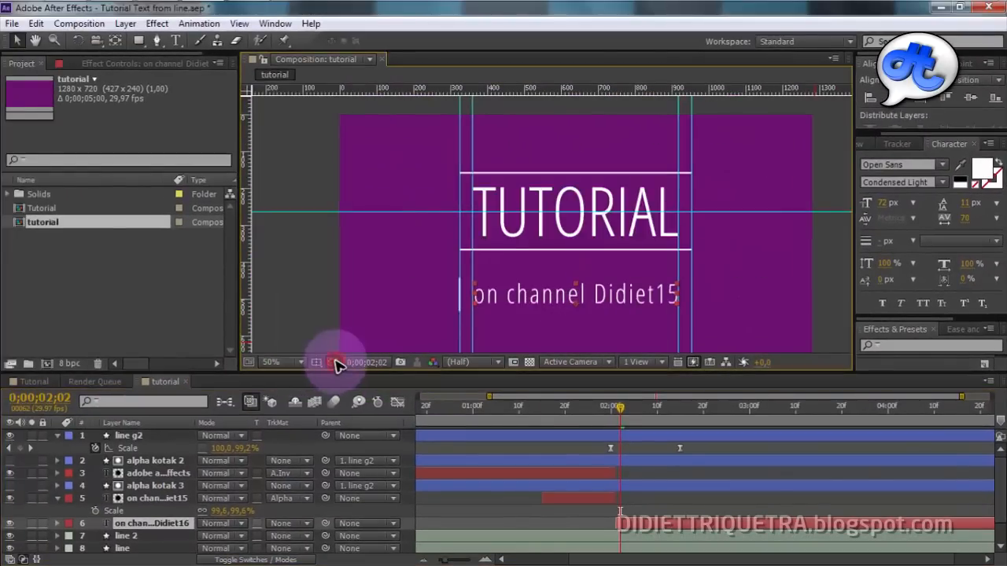
left_click(317, 363)
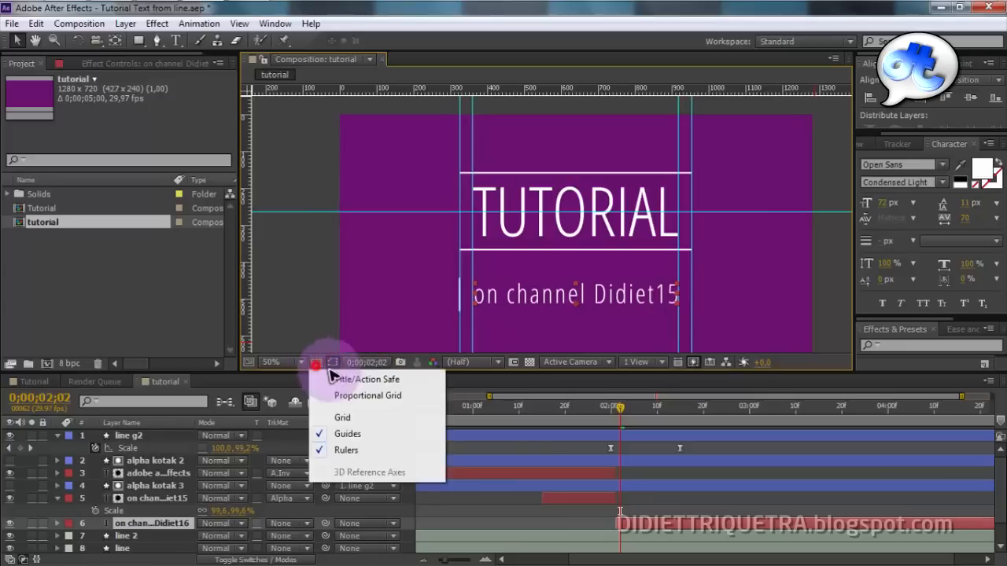
left_click(331, 434)
left_click(315, 363)
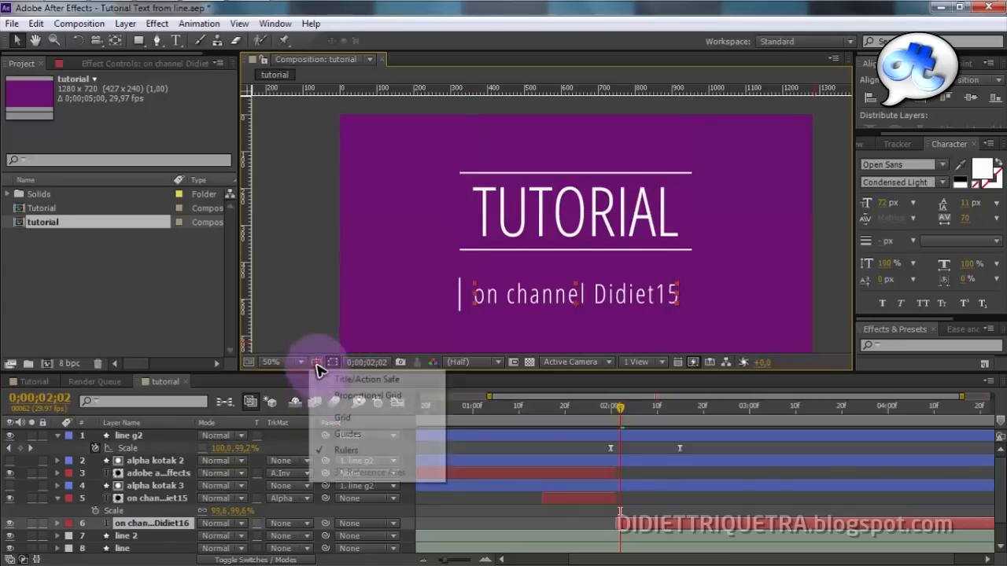
left_click(325, 450)
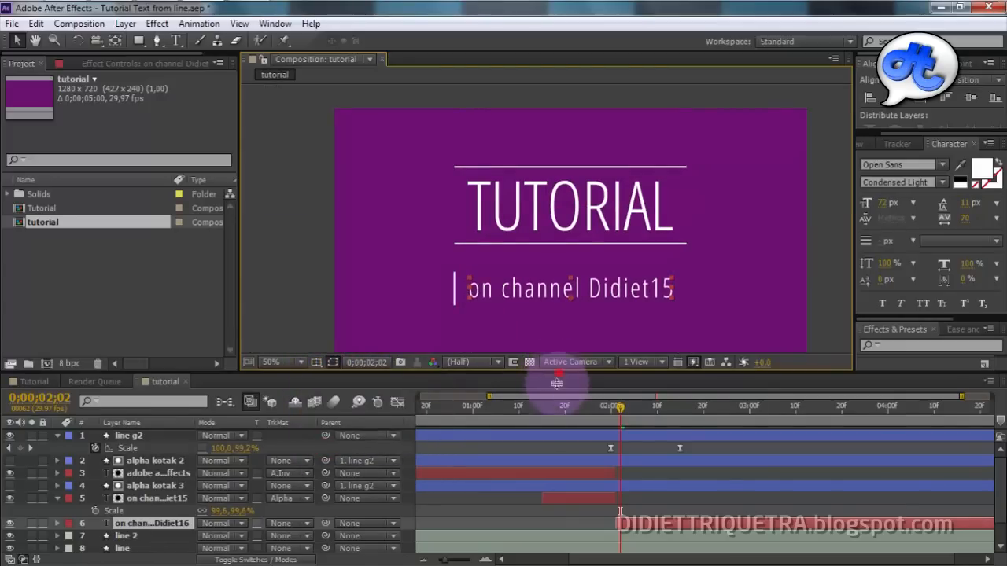
Enlarge the composition view, set its magnification to Fit, and preview the title animation from the start
left_click_drag(556, 383, 543, 434)
left_click(280, 422)
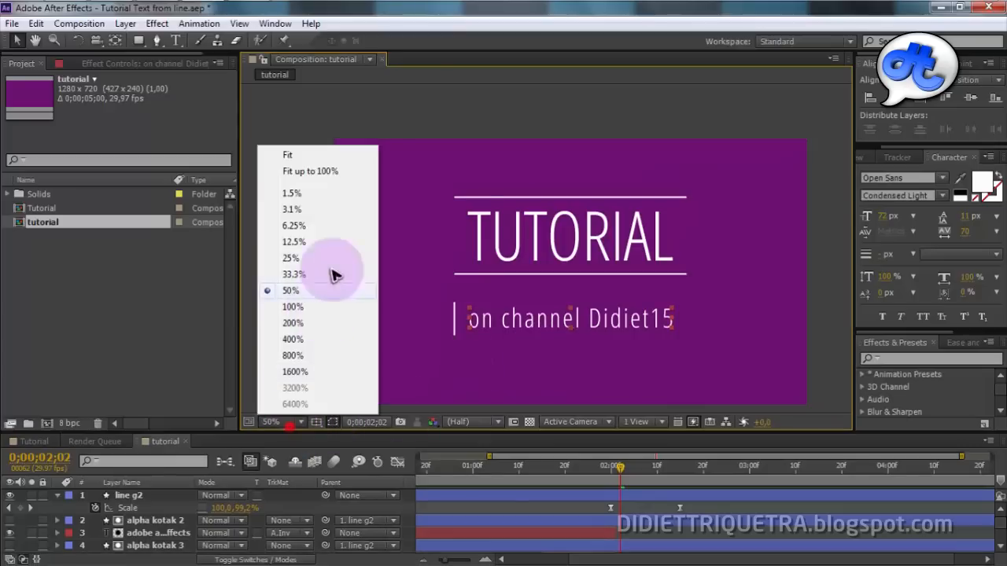
left_click(338, 156)
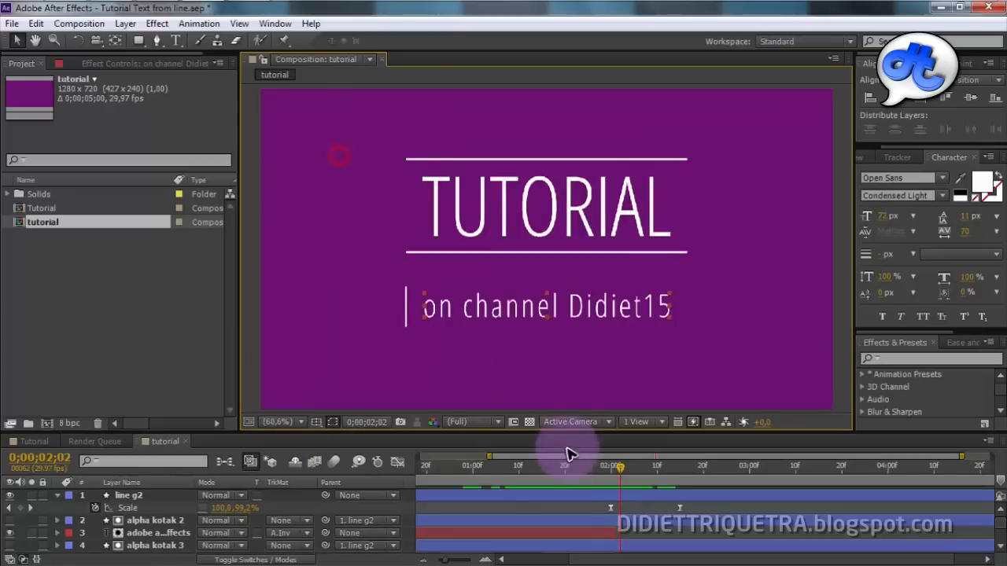
left_click(590, 464)
key("Home")
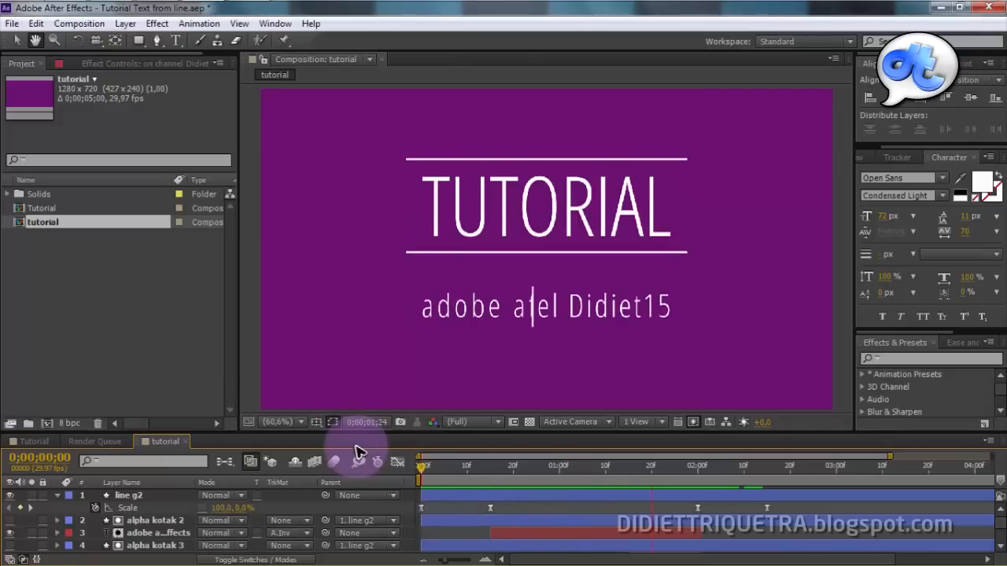
key("space")
Enlarge the timeline, show line g2's Position keyframes, and preview the line's movement from 0;00;00;13
left_click_drag(528, 432, 540, 350)
left_click(543, 414)
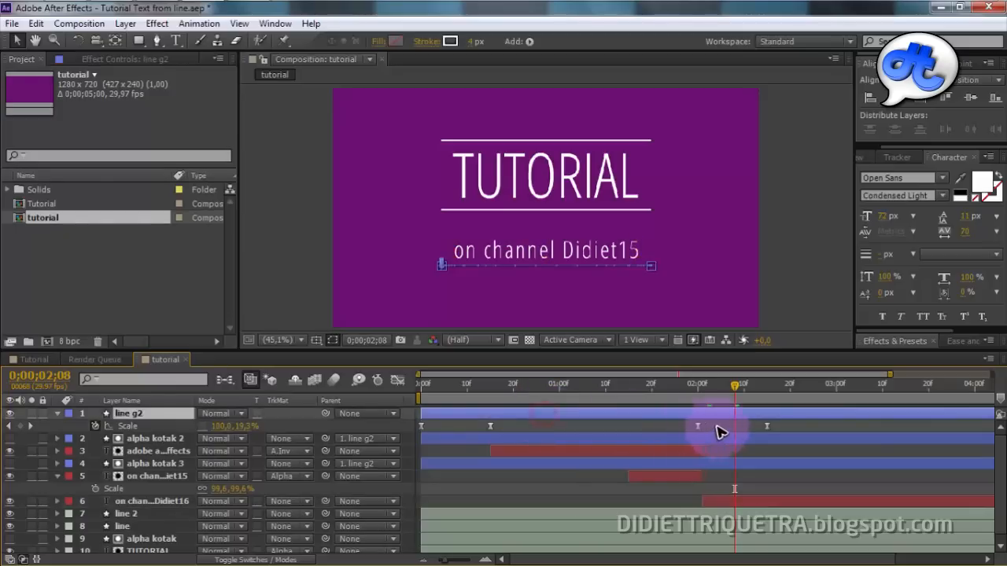
left_click_drag(717, 429, 476, 428)
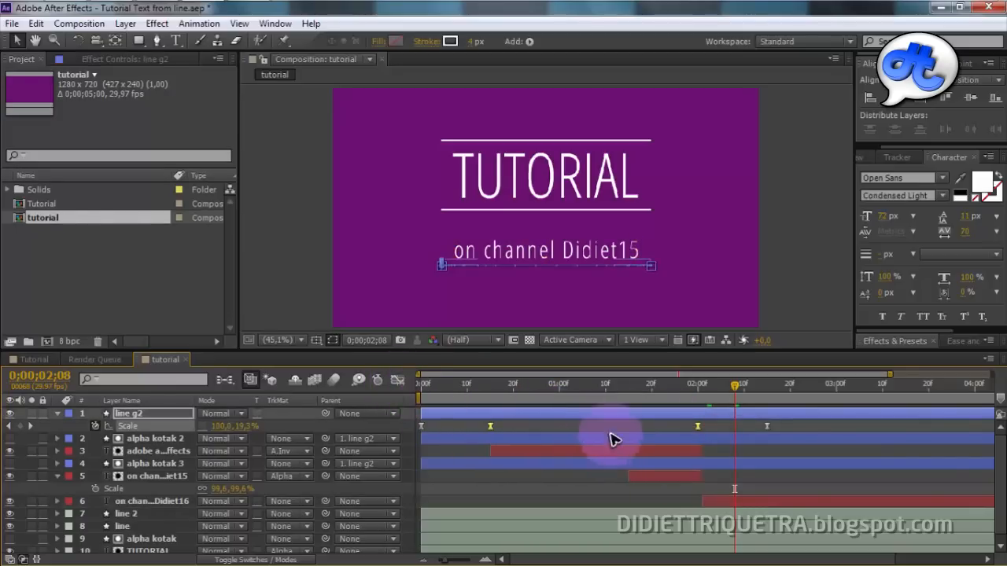
left_click_drag(737, 431, 477, 431)
left_click(542, 429)
left_click(482, 385)
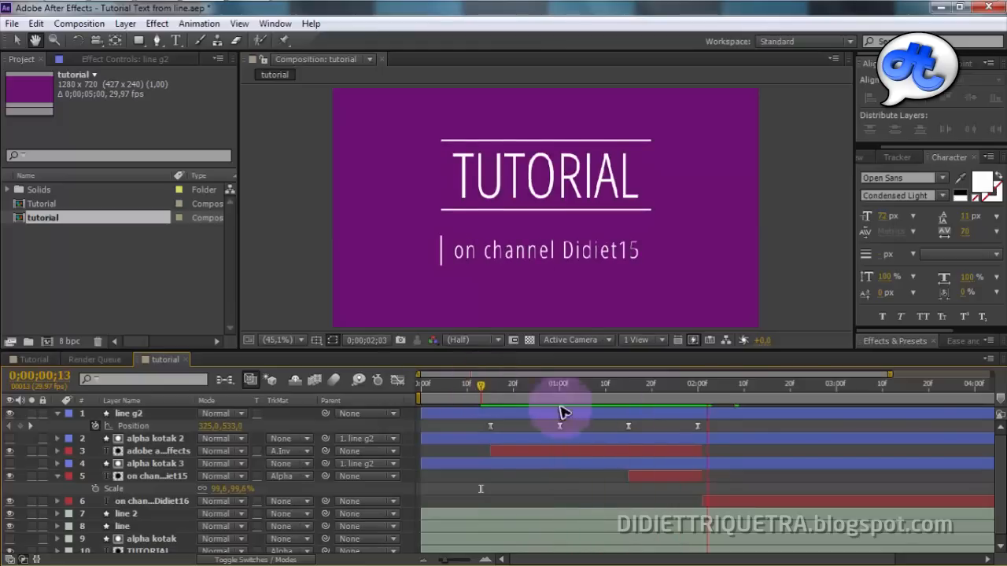
Adjust the easing handle of line g2's last Position keyframes in the Graph Editor, then return to the layer bars
left_click(697, 426)
right_click(629, 431)
mouse_move(659, 417)
left_click(456, 451)
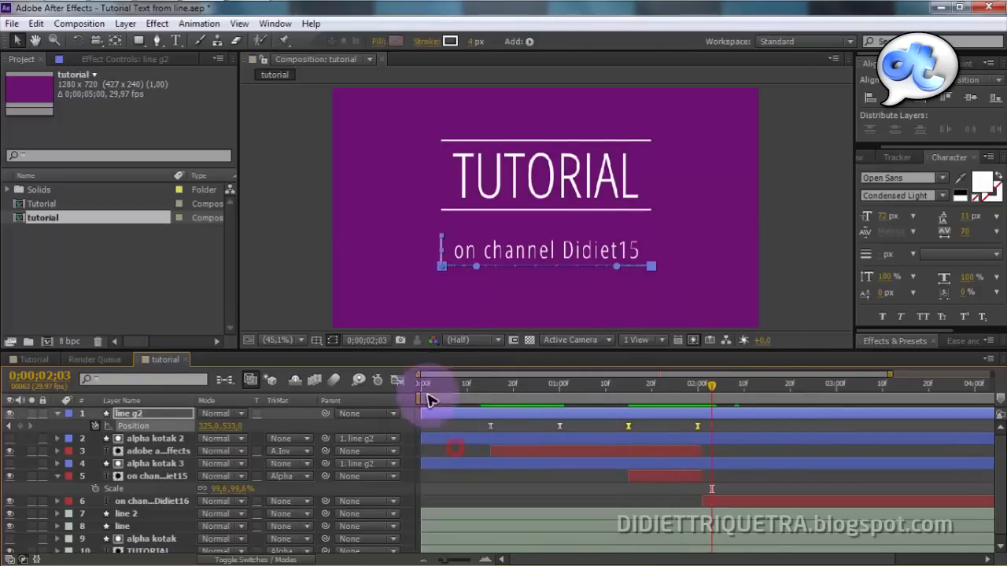
left_click(398, 380)
mouse_move(686, 522)
left_mouse_down()
mouse_move(642, 522)
mouse_move(697, 522)
left_mouse_up()
left_click(398, 379)
Preview the line's revised movement from the start of the composition and deselect everything
left_click_drag(516, 387, 372, 390)
key("space")
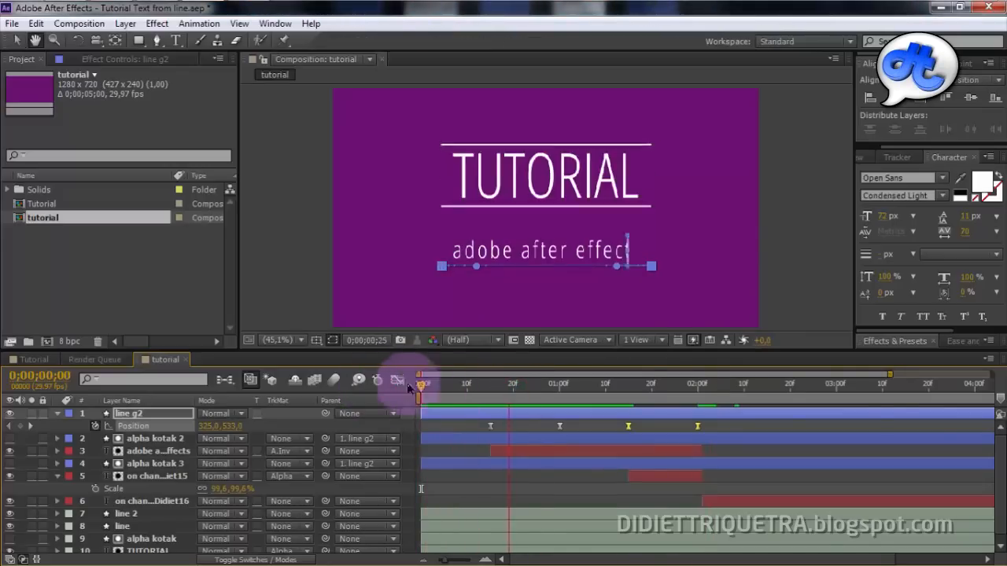
key("space")
left_click(810, 307)
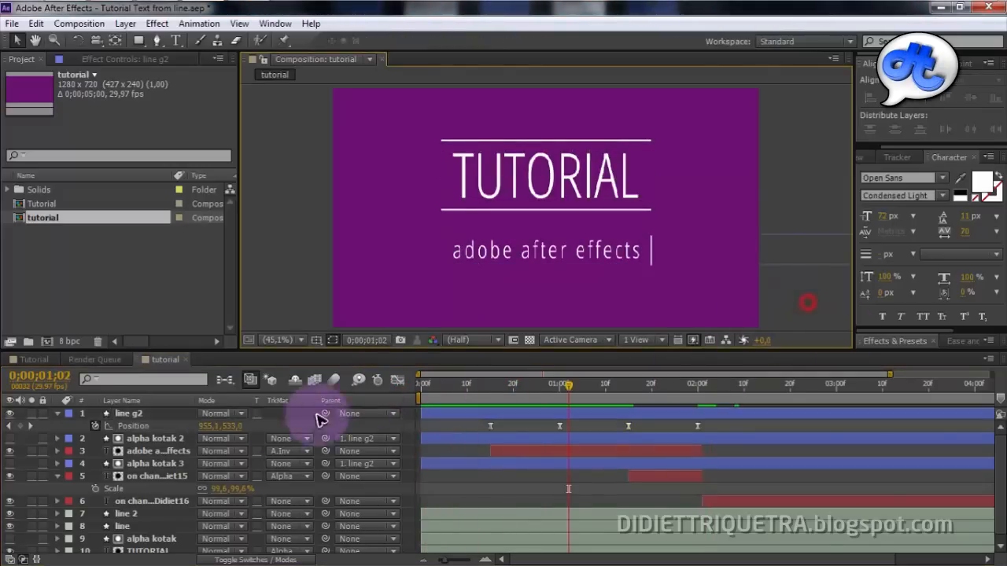
Collapse the open layer properties and give layers 1 to 6, from line g2 down, the Peach label colour
left_click(57, 413)
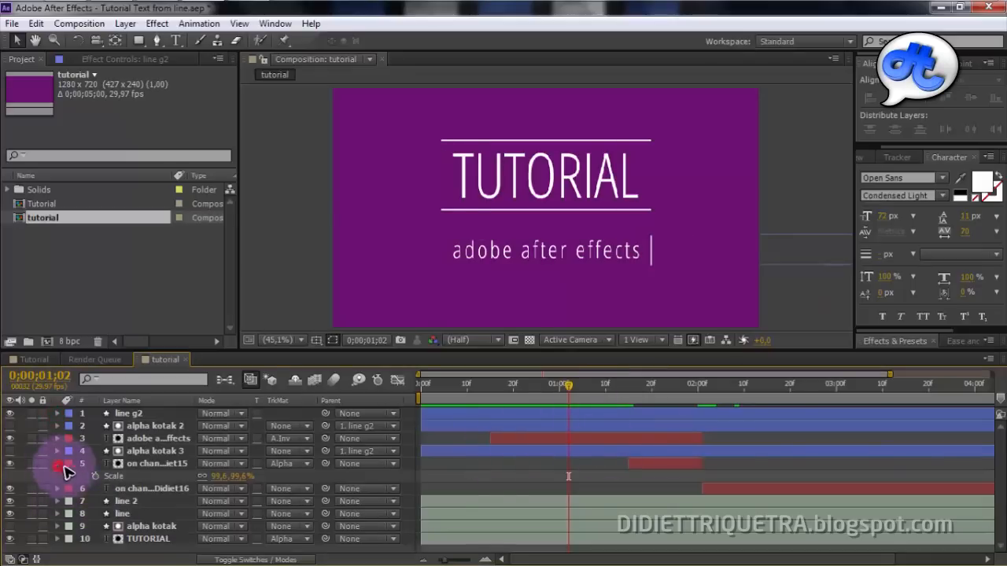
left_click(59, 466)
left_click(155, 413)
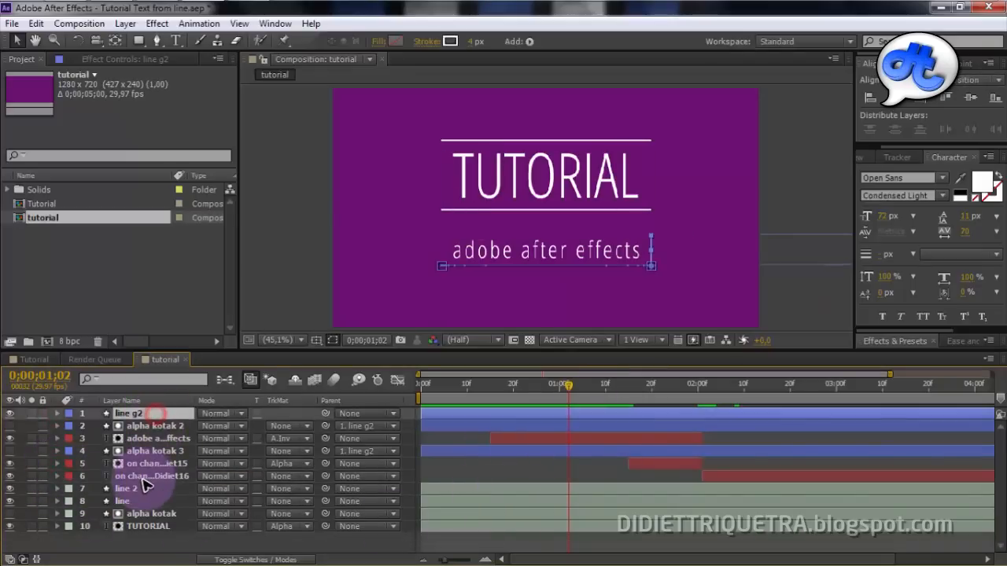
left_click(144, 479, "shift")
left_click(69, 426)
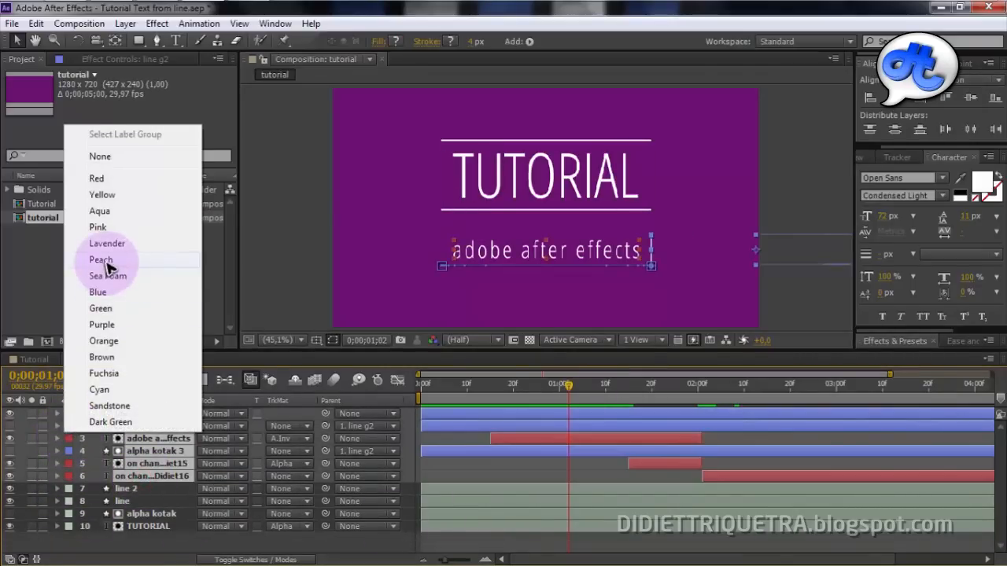
left_click(106, 261)
Scrub through the first two seconds of the title animation and return to the start
left_click_drag(452, 392, 686, 419)
left_click(836, 301)
left_click_drag(746, 421, 389, 423)
left_click_drag(479, 419, 495, 421)
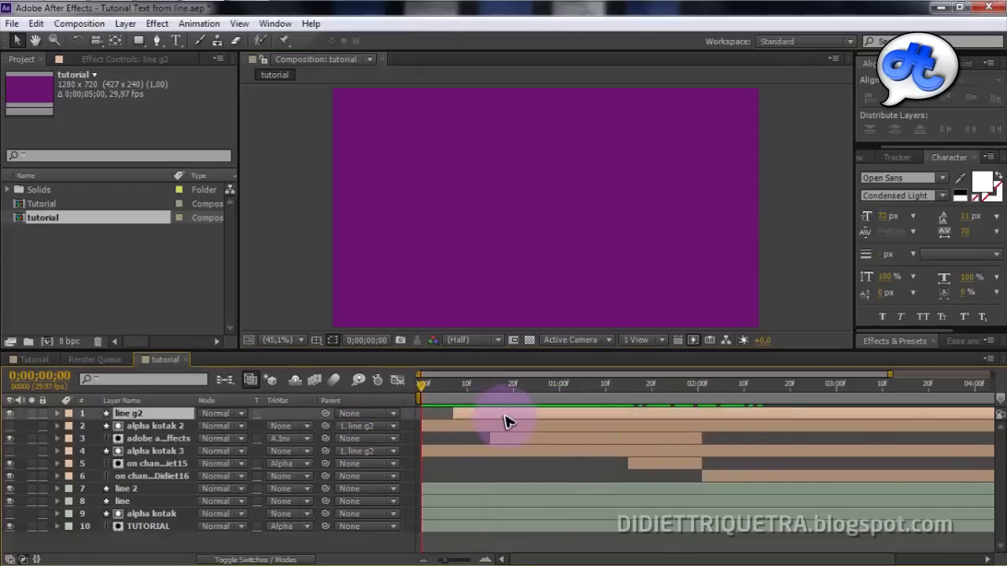
key("ctrl+z")
left_click(481, 471)
Shift the six Peach-labelled layers together to start at about 0;00;00;14 and preview the timing
left_click(509, 417)
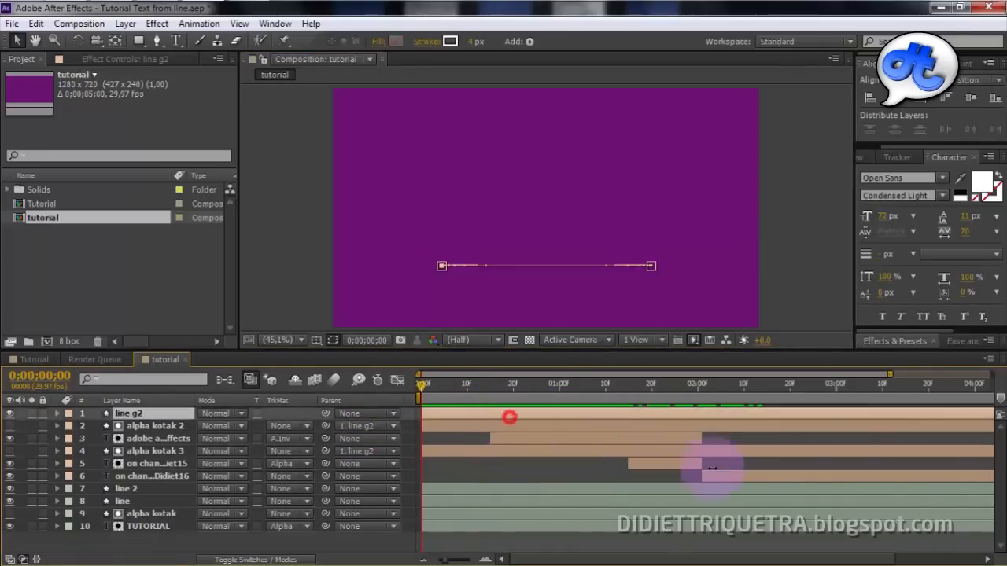
left_click(736, 478, "shift")
left_click_drag(494, 423, 513, 419)
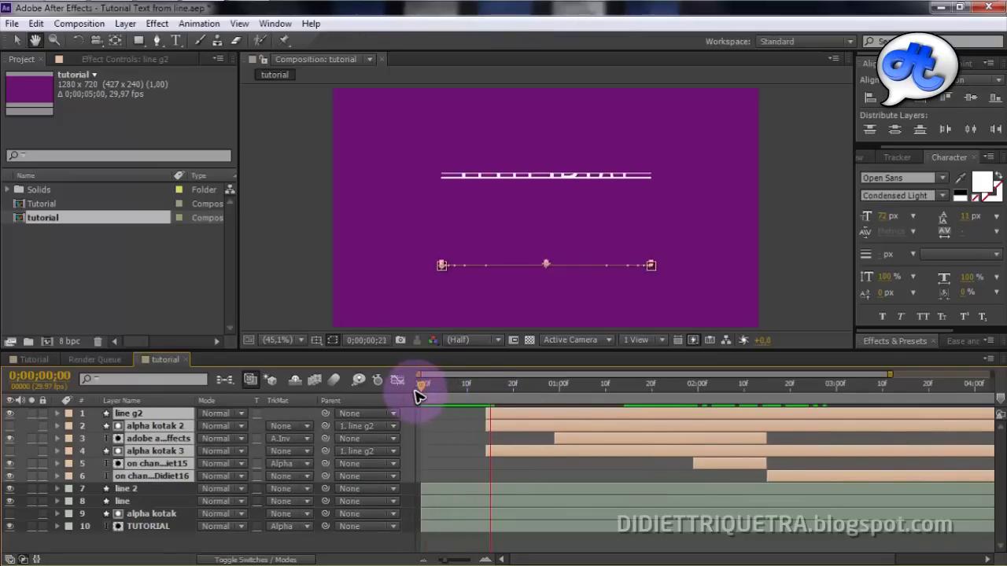
key("space")
left_click(781, 304)
Check the subtitle timing, then shift the six Peach-labelled layers together to start at 0;00;01;00
left_click_drag(448, 398, 649, 418)
left_click(539, 412)
left_click(793, 476, "shift")
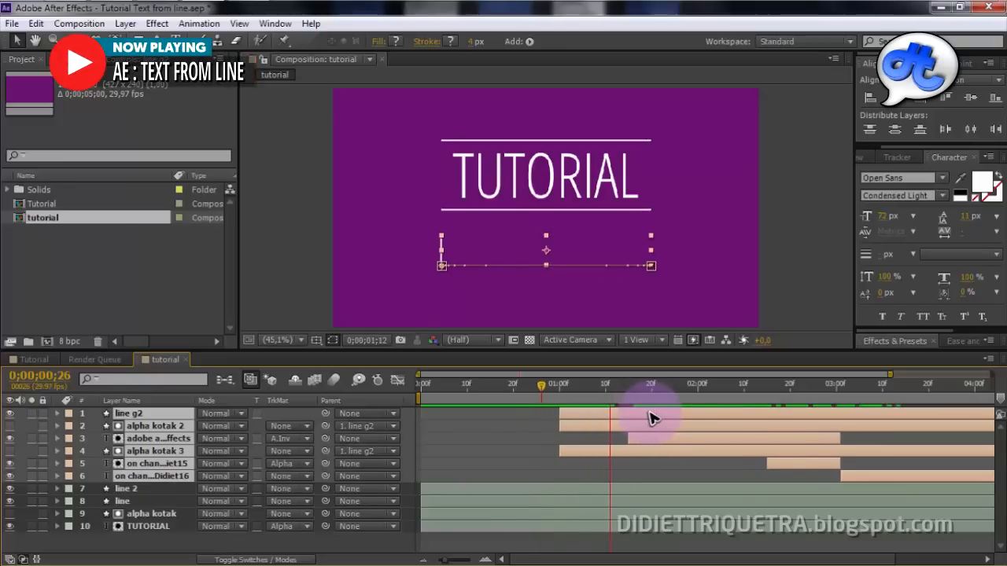
Deselect the layers and play the finished title animation from 0;00;00;00
left_click(776, 316)
left_click(421, 387)
key("space")
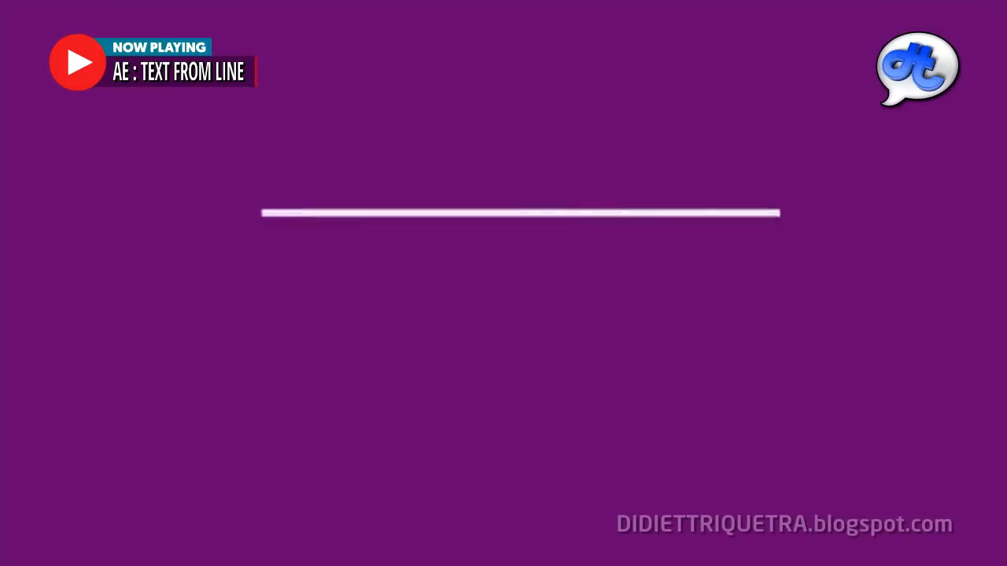